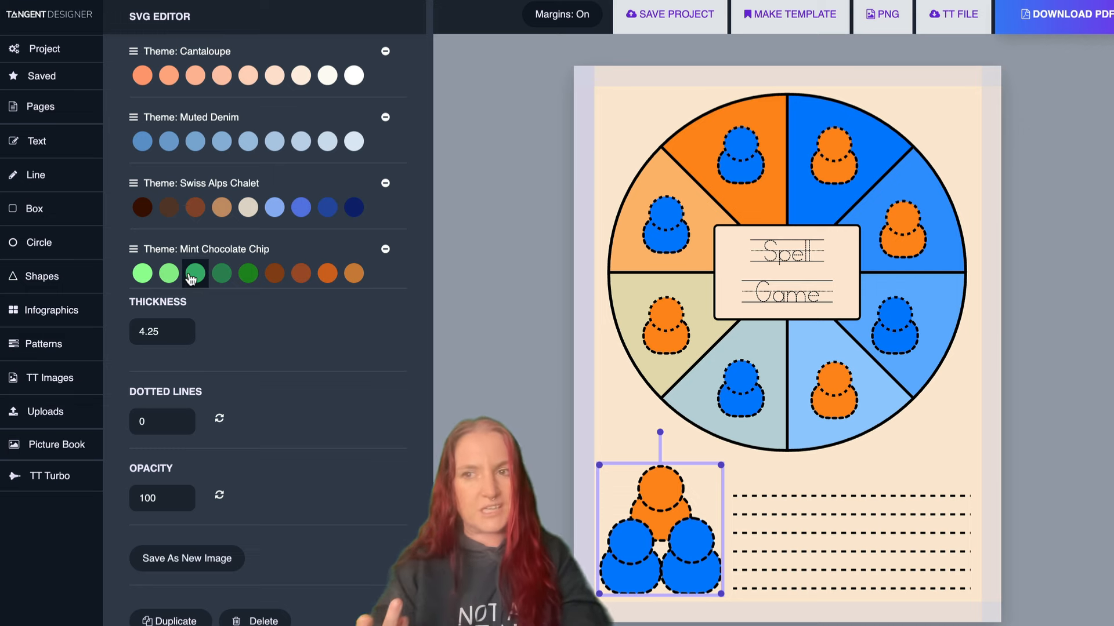
- Examine the example designs on pages 33 and 29 of the 61-page project
{"action": "scroll", "coordinate": [195, 276], "scroll_direction": "up", "scroll_amount": 10}
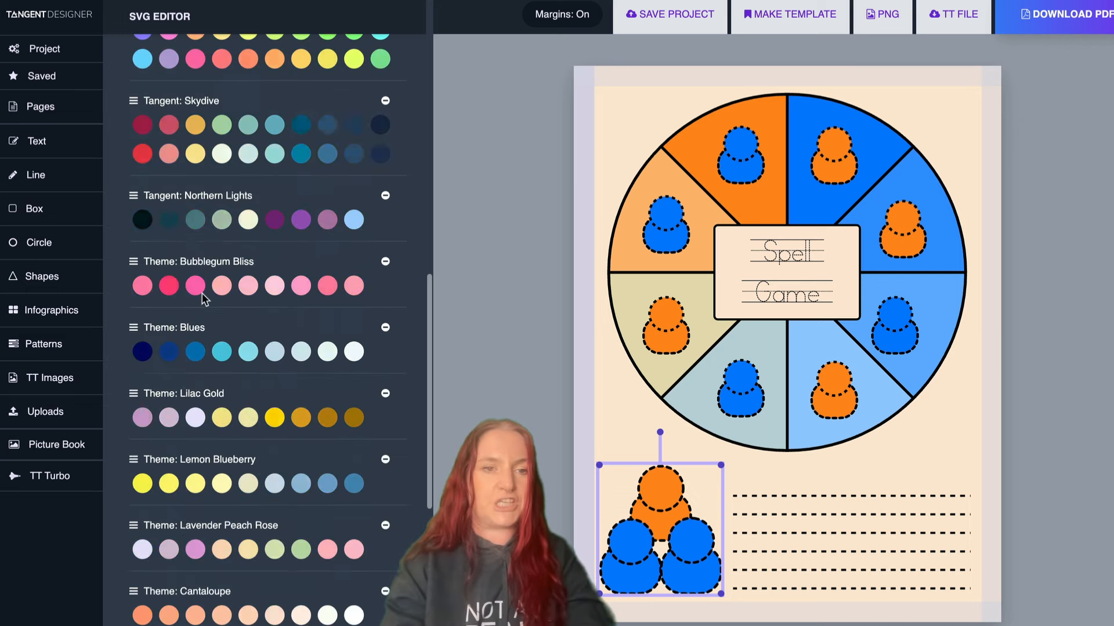
{"action": "left_click", "coordinate": [41, 107]}
{"action": "left_click", "coordinate": [284, 596]}
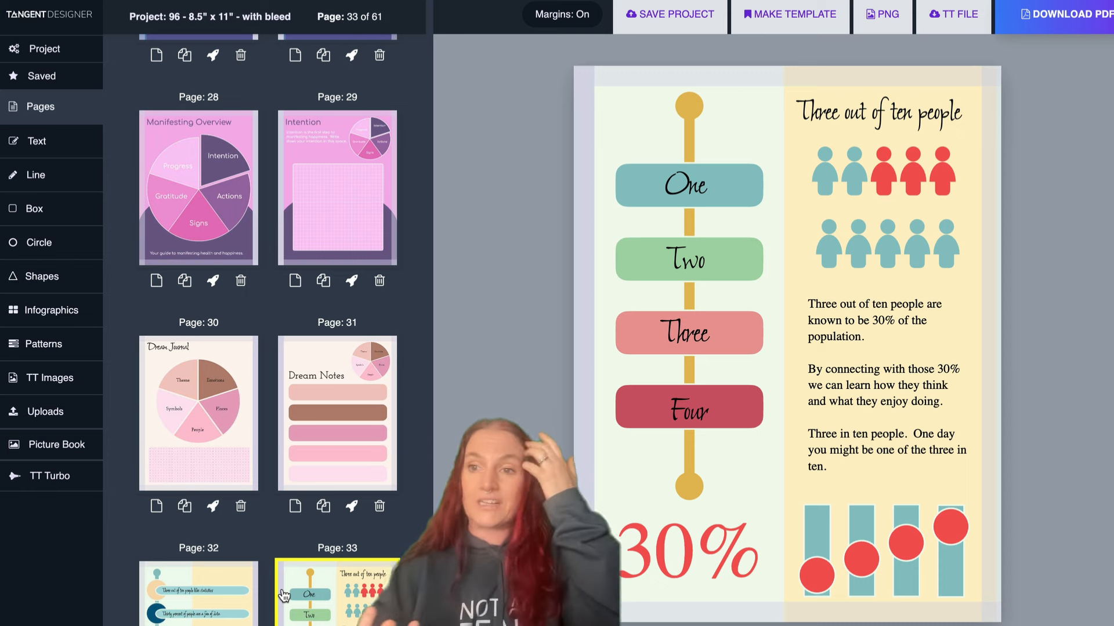
{"action": "left_click", "coordinate": [337, 188]}
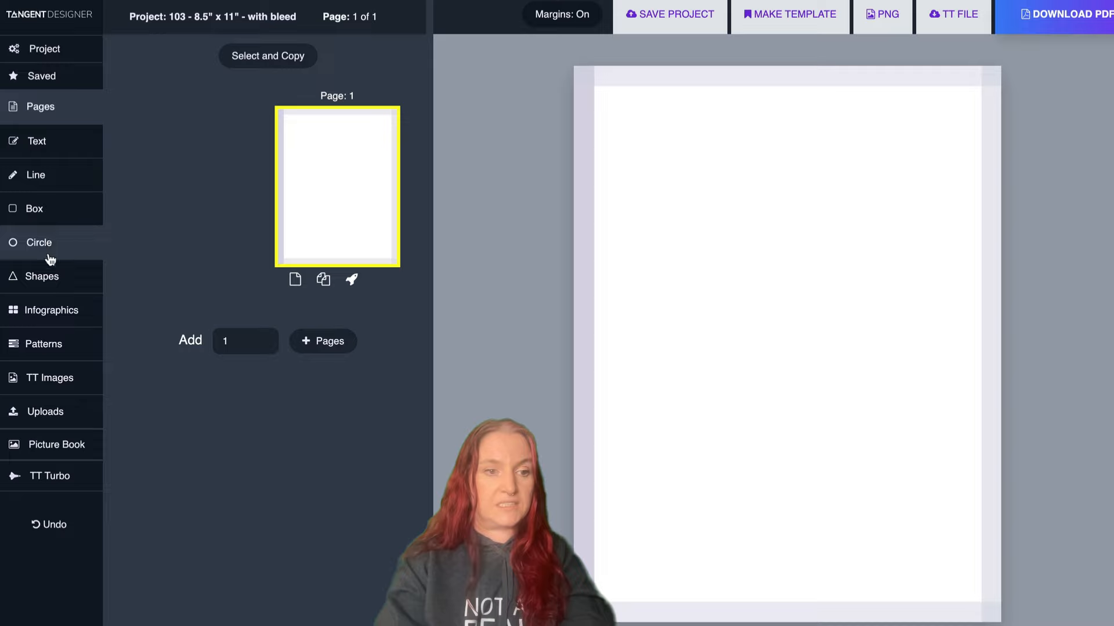
- Add the four separate rounded squares and the four-part arch infographics to the blank page, placing the arch below the squares
{"action": "left_click", "coordinate": [34, 318]}
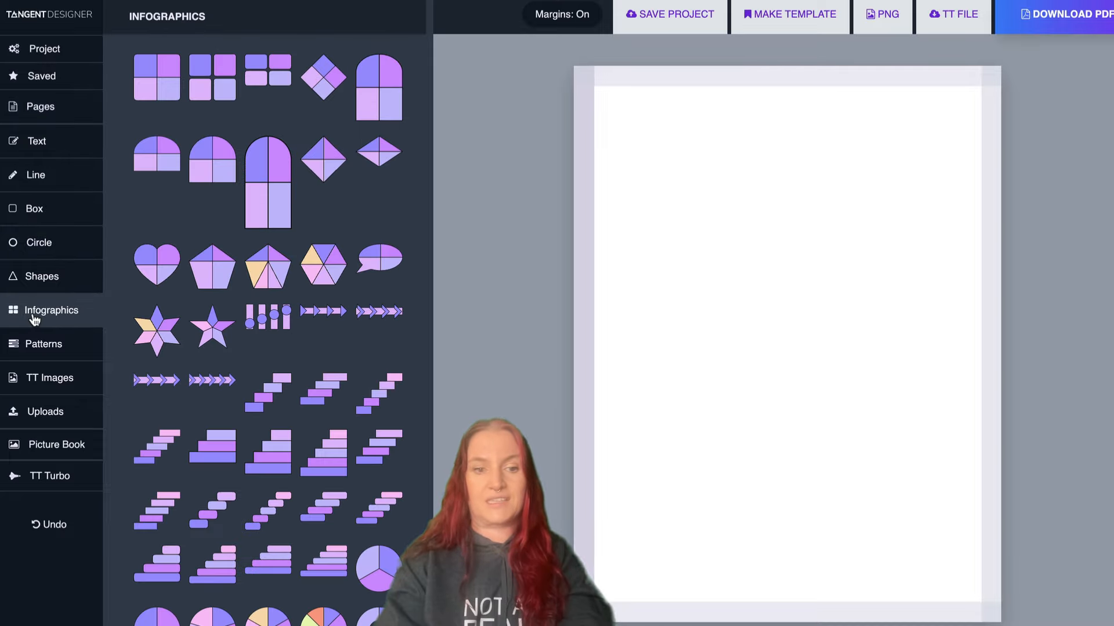
{"action": "scroll", "coordinate": [249, 149], "scroll_direction": "down", "scroll_amount": 10}
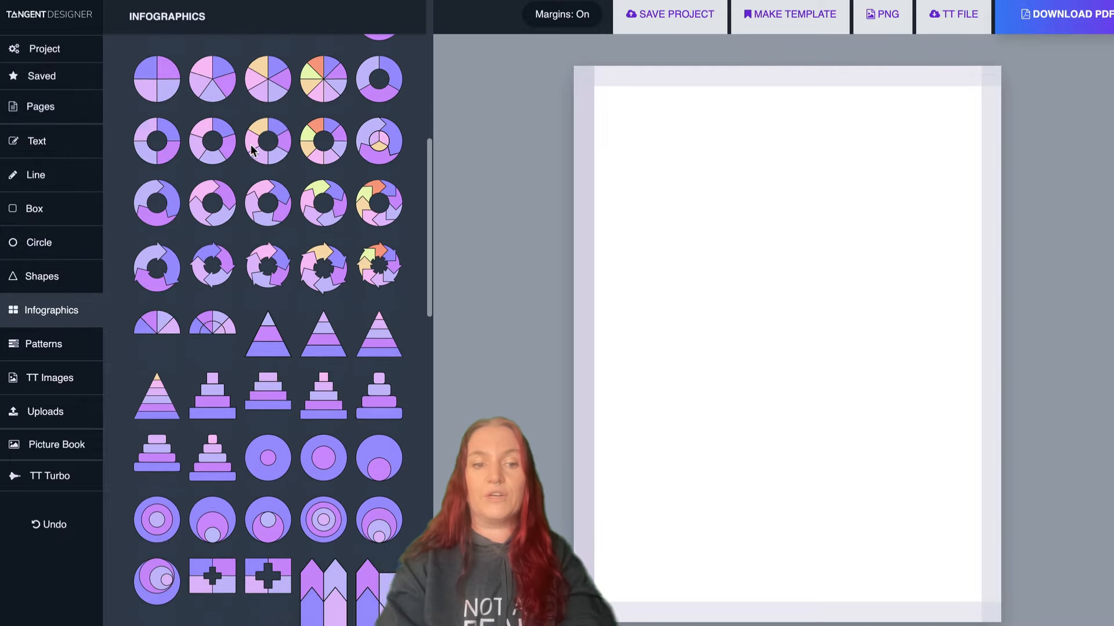
{"action": "scroll", "coordinate": [251, 149], "scroll_direction": "down", "scroll_amount": 2}
{"action": "scroll", "coordinate": [175, 86], "scroll_direction": "up", "scroll_amount": 12}
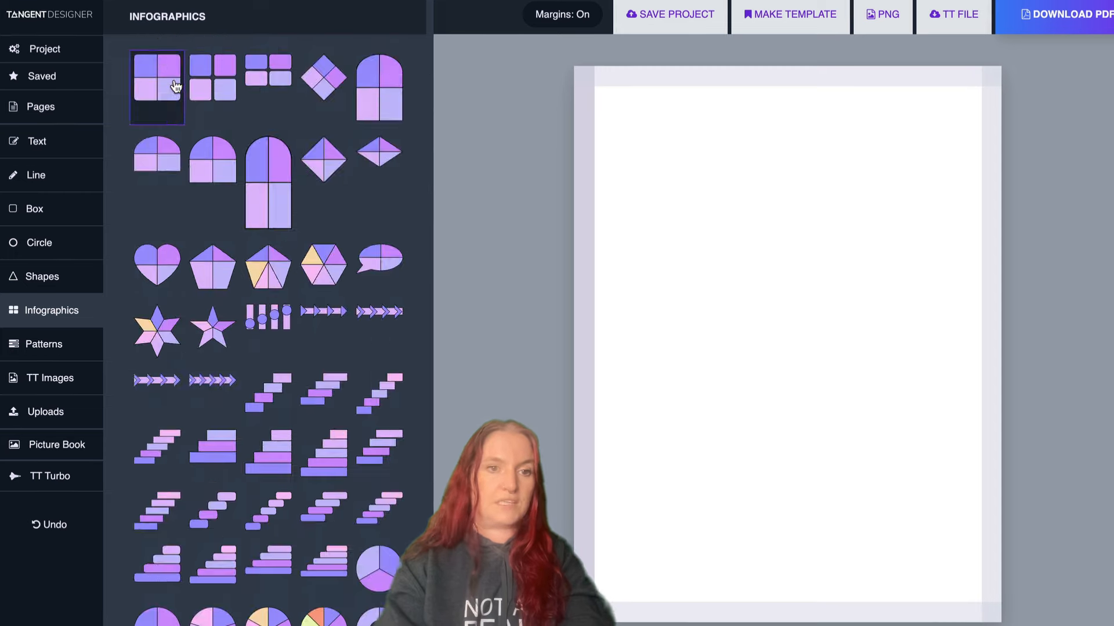
{"action": "left_click", "coordinate": [216, 87]}
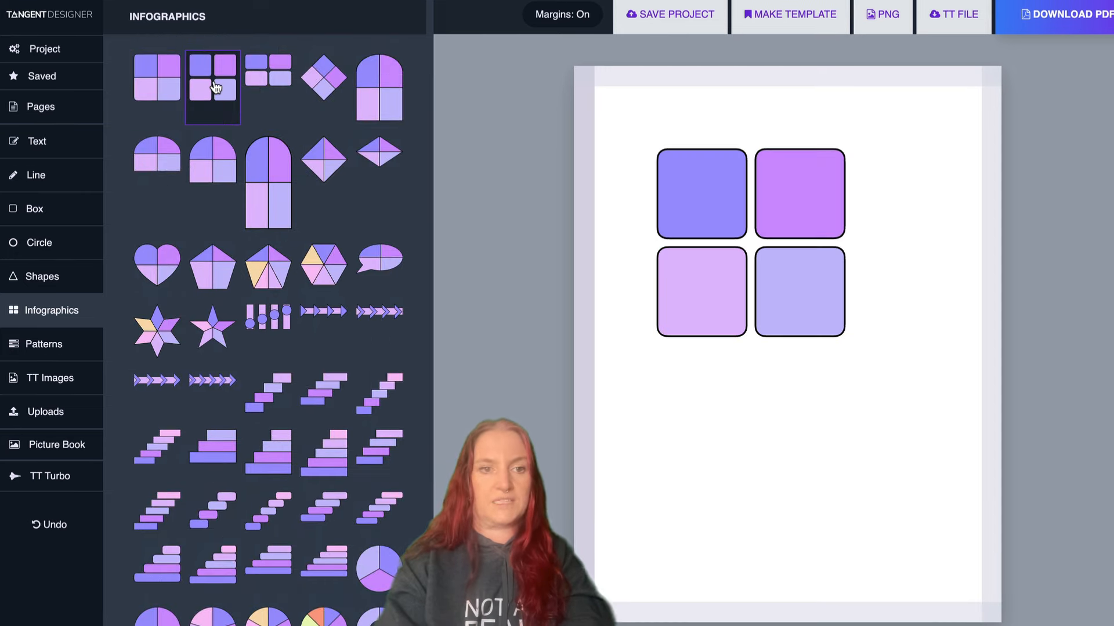
{"action": "left_click", "coordinate": [377, 90]}
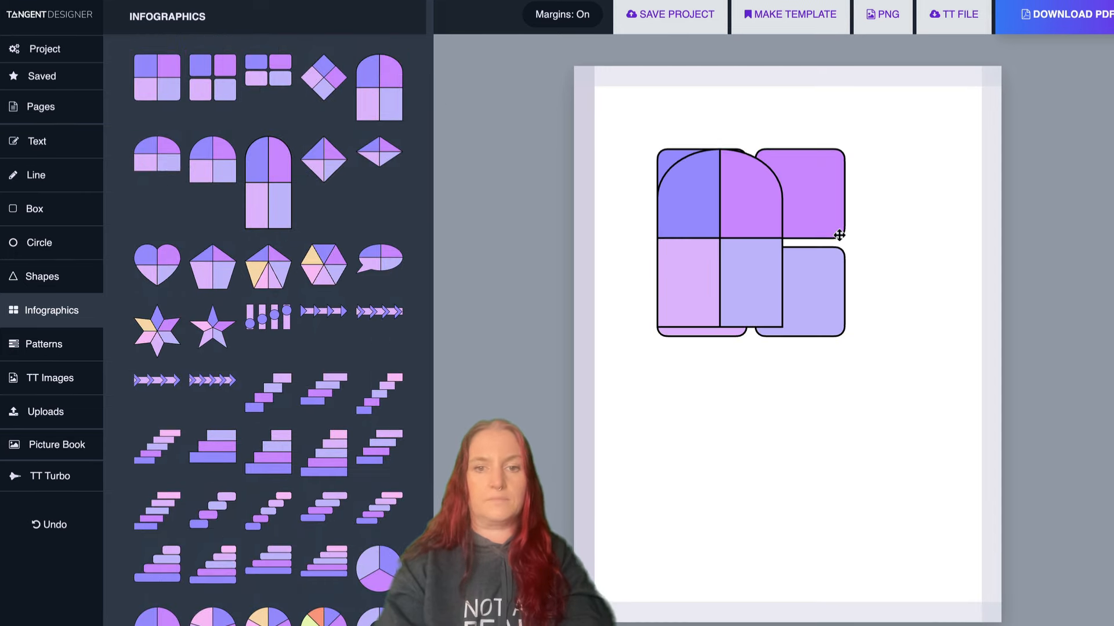
{"action": "left_click_drag", "start_coordinate": [720, 290], "coordinate": [730, 525]}
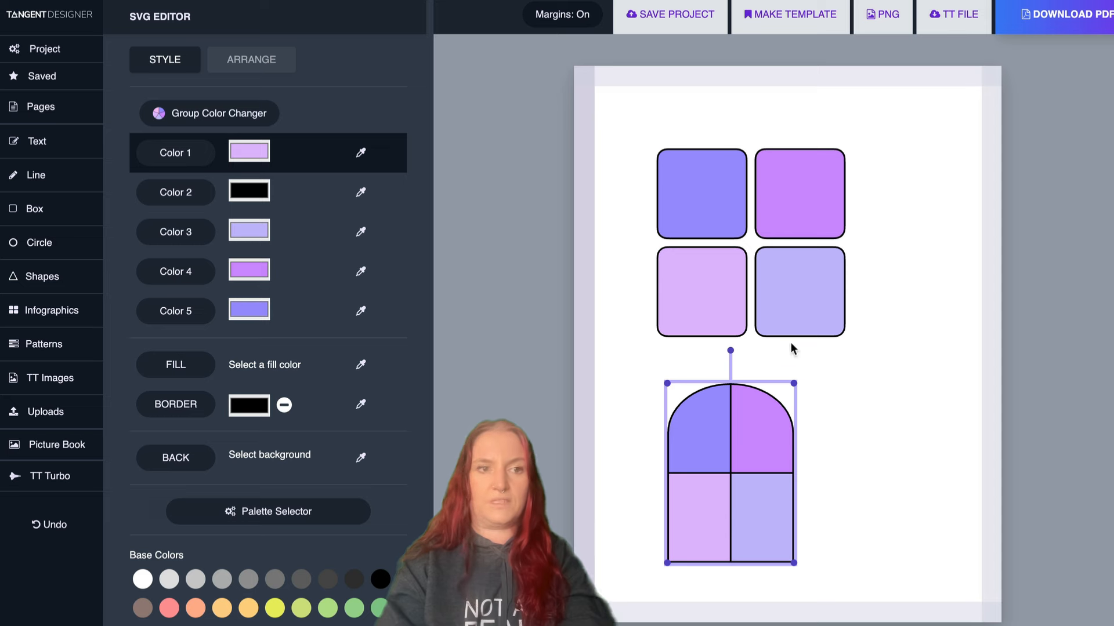
- Add the five-part star infographic to the page
{"action": "left_click", "coordinate": [32, 311]}
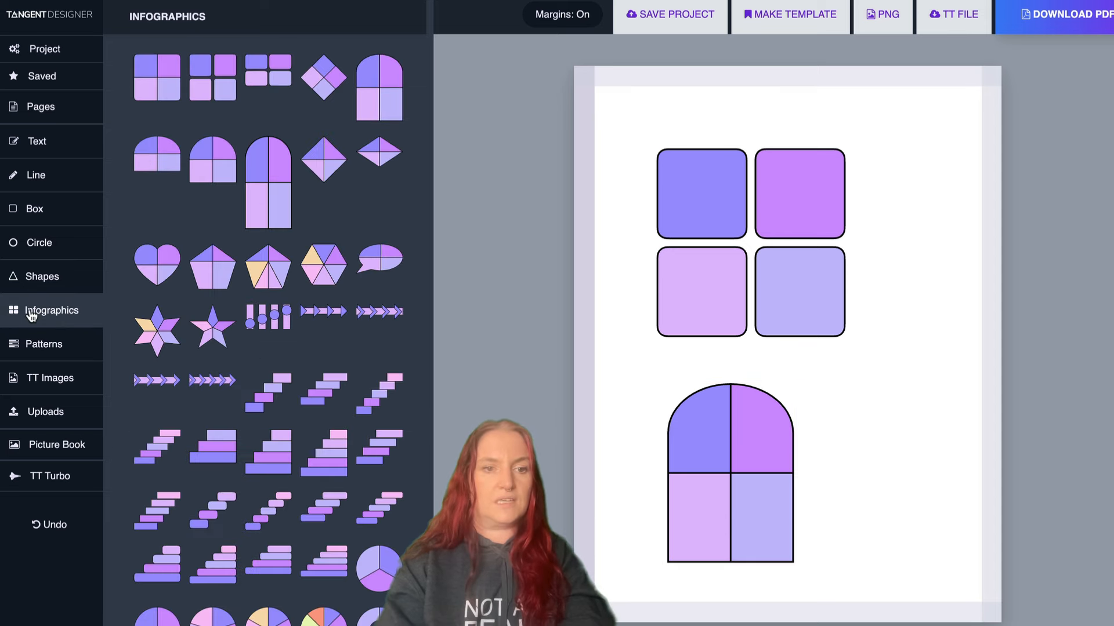
{"action": "scroll", "coordinate": [194, 335], "scroll_direction": "down", "scroll_amount": 4}
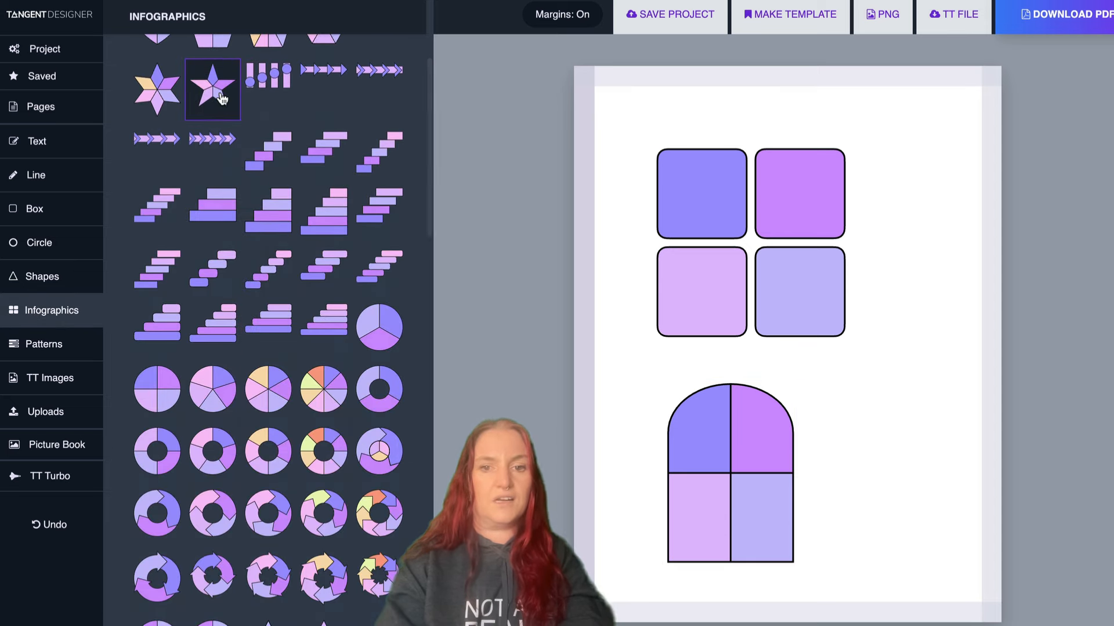
{"action": "left_click", "coordinate": [222, 98]}
- Add the square infographic with a circle on each side, move it to the lower part of the page and delete the arch
{"action": "scroll", "coordinate": [221, 267], "scroll_direction": "down", "scroll_amount": 4}
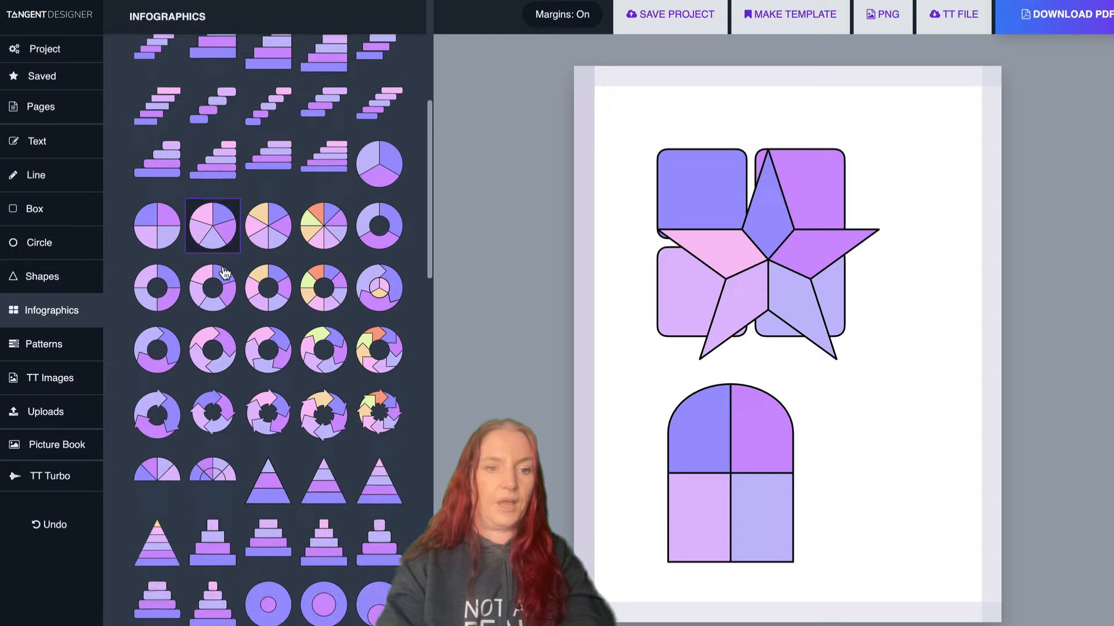
{"action": "scroll", "coordinate": [225, 272], "scroll_direction": "down", "scroll_amount": 4}
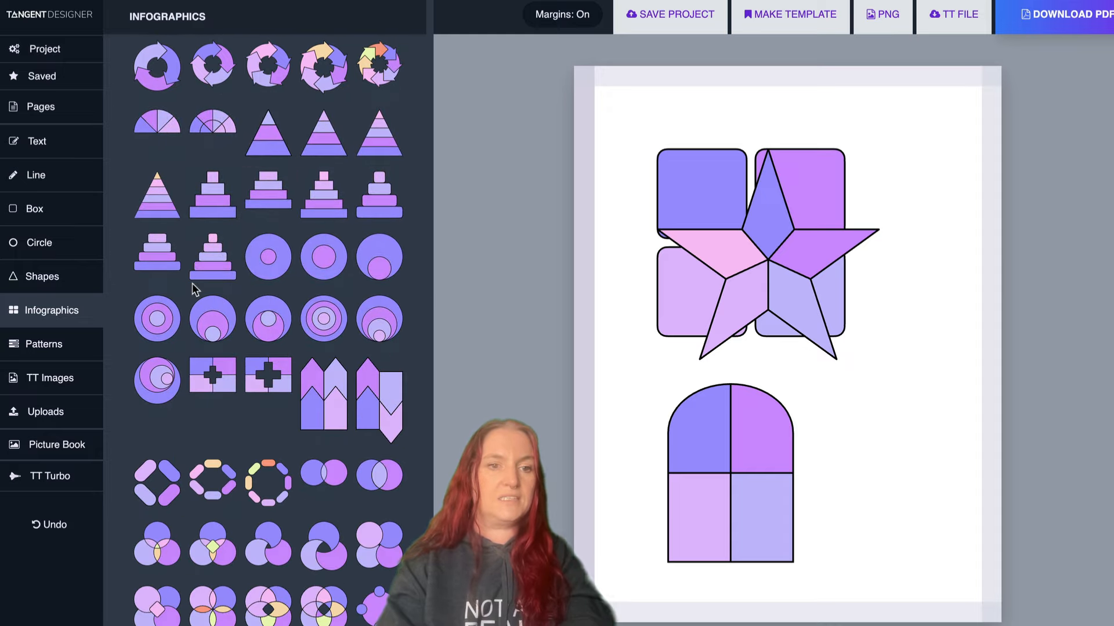
{"action": "scroll", "coordinate": [193, 283], "scroll_direction": "down", "scroll_amount": 5}
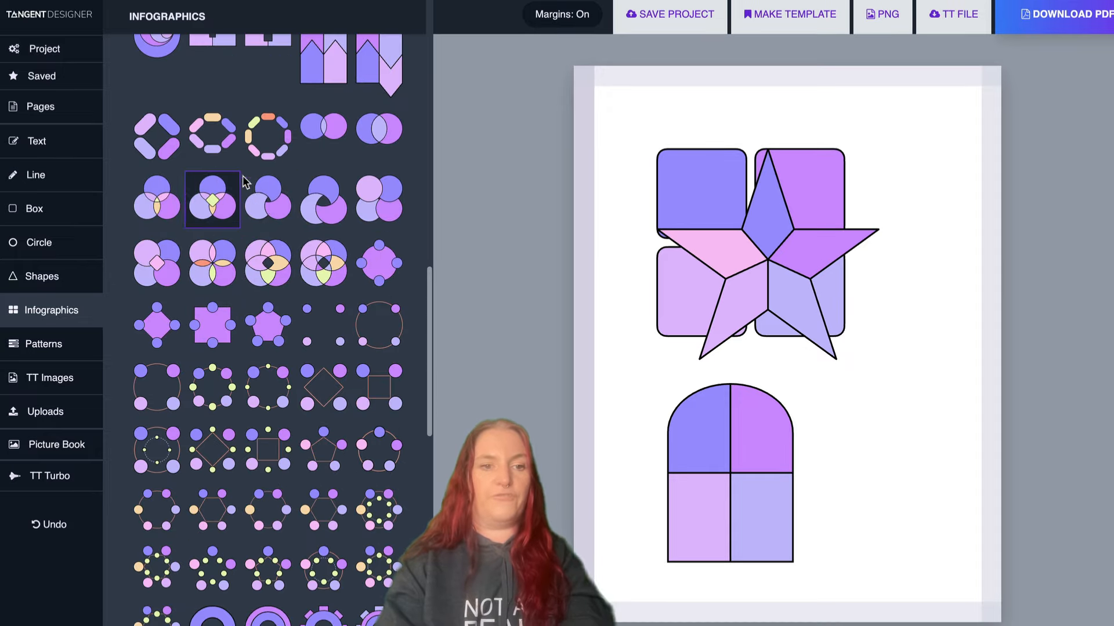
{"action": "left_click", "coordinate": [212, 324]}
{"action": "left_click_drag", "start_coordinate": [761, 229], "coordinate": [743, 478]}
{"action": "left_click", "coordinate": [758, 450]}
{"action": "key", "text": "Delete"}
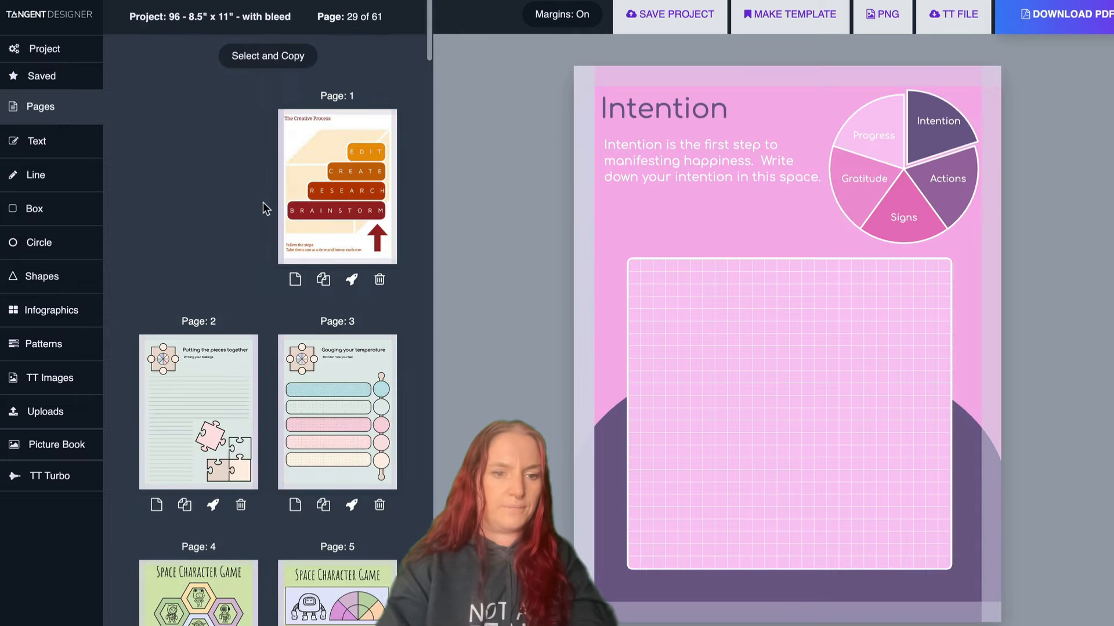
- Open page 2 of the example project and inspect the wheel and circle-edged square used in its puzzle design
{"action": "scroll", "coordinate": [263, 209], "scroll_direction": "down", "scroll_amount": 5}
{"action": "scroll", "coordinate": [264, 215], "scroll_direction": "up", "scroll_amount": 3}
{"action": "left_click", "coordinate": [205, 231]}
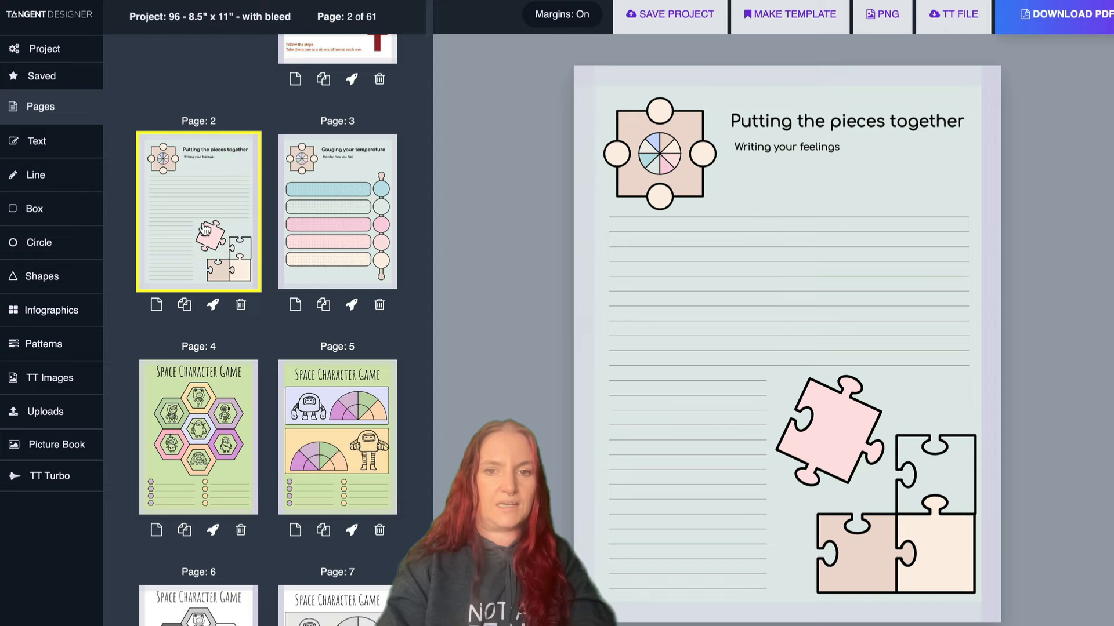
{"action": "left_click", "coordinate": [661, 157]}
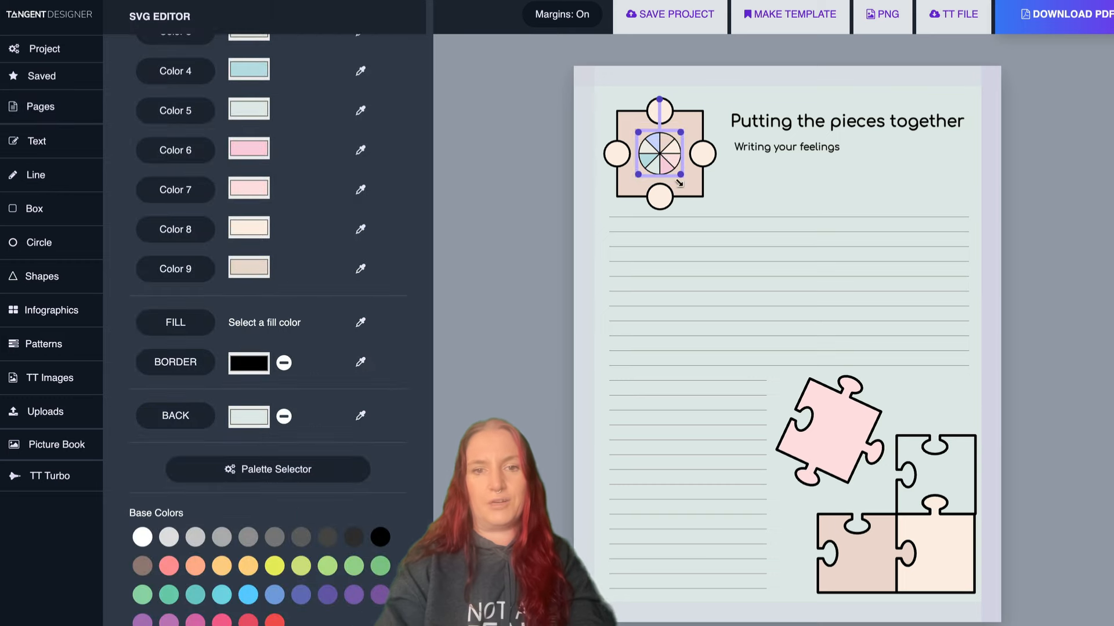
{"action": "left_click", "coordinate": [625, 187]}
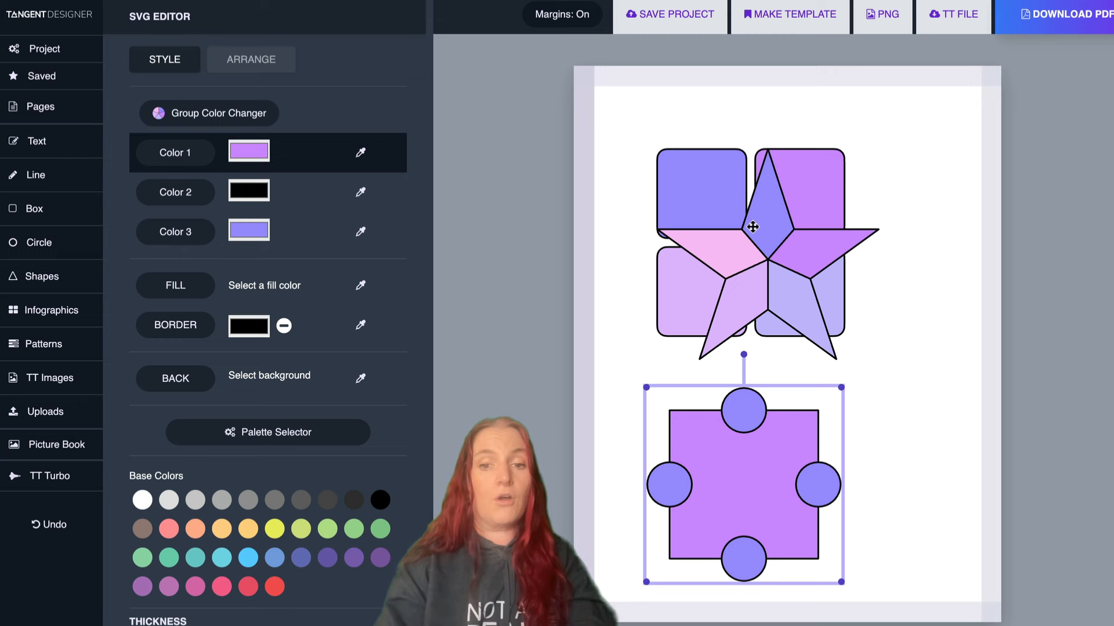
- Delete the star and the four rounded squares from the practice page
{"action": "left_click", "coordinate": [978, 320]}
{"action": "left_click_drag", "start_coordinate": [985, 334], "coordinate": [698, 183]}
{"action": "key", "text": "Delete"}
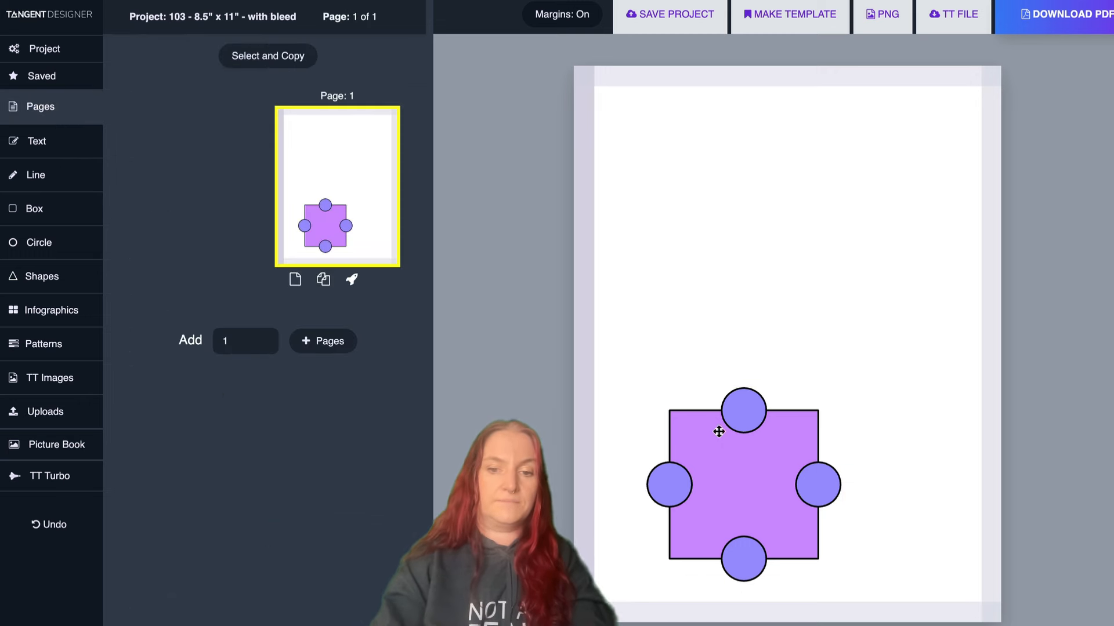
- Move the circle-edged square to the upper half of the page and enlarge it to span most of the width
{"action": "left_click_drag", "start_coordinate": [718, 430], "coordinate": [718, 157]}
{"action": "left_click_drag", "start_coordinate": [844, 312], "coordinate": [921, 384]}
{"action": "left_click_drag", "start_coordinate": [791, 256], "coordinate": [787, 296]}
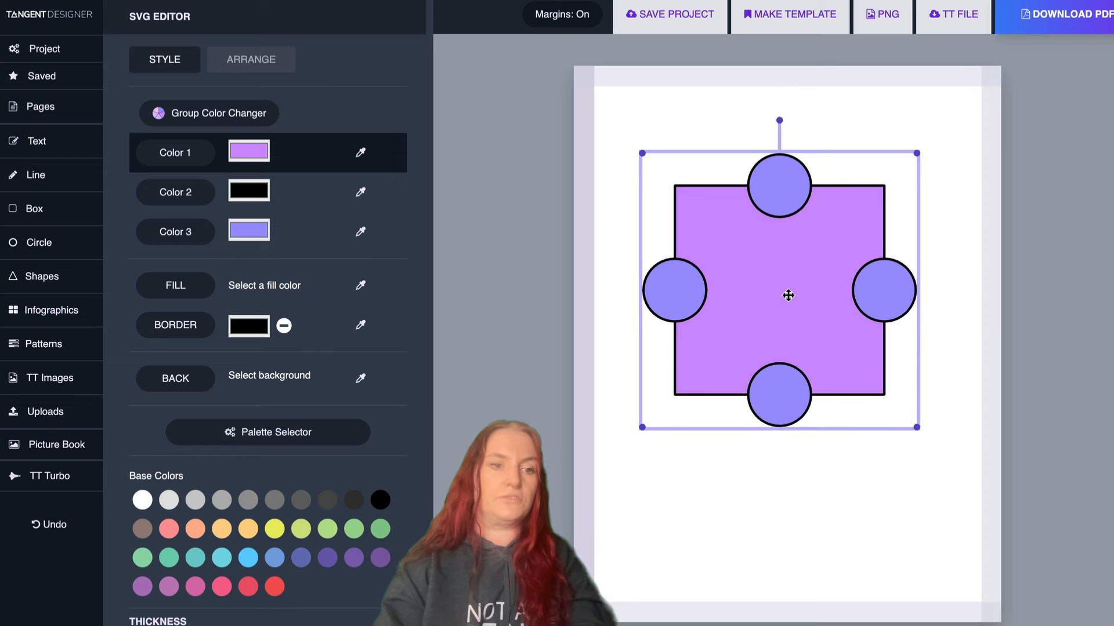
- Add the text "About our business" and place it inside the upper part of the large square
{"action": "left_click", "coordinate": [49, 141]}
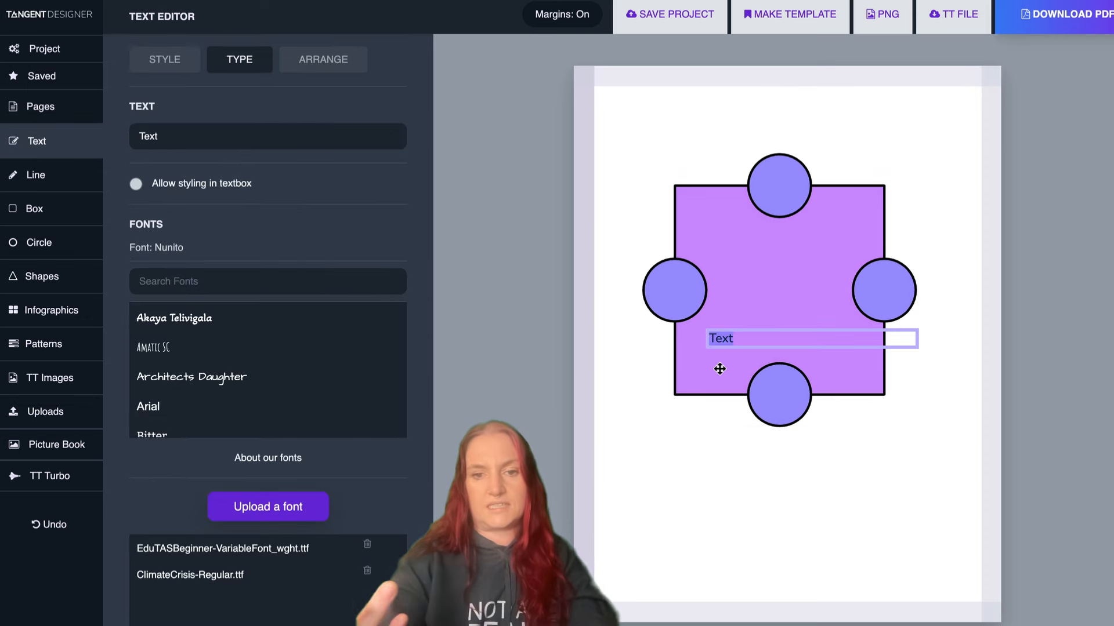
{"action": "type", "text": "About our business"}
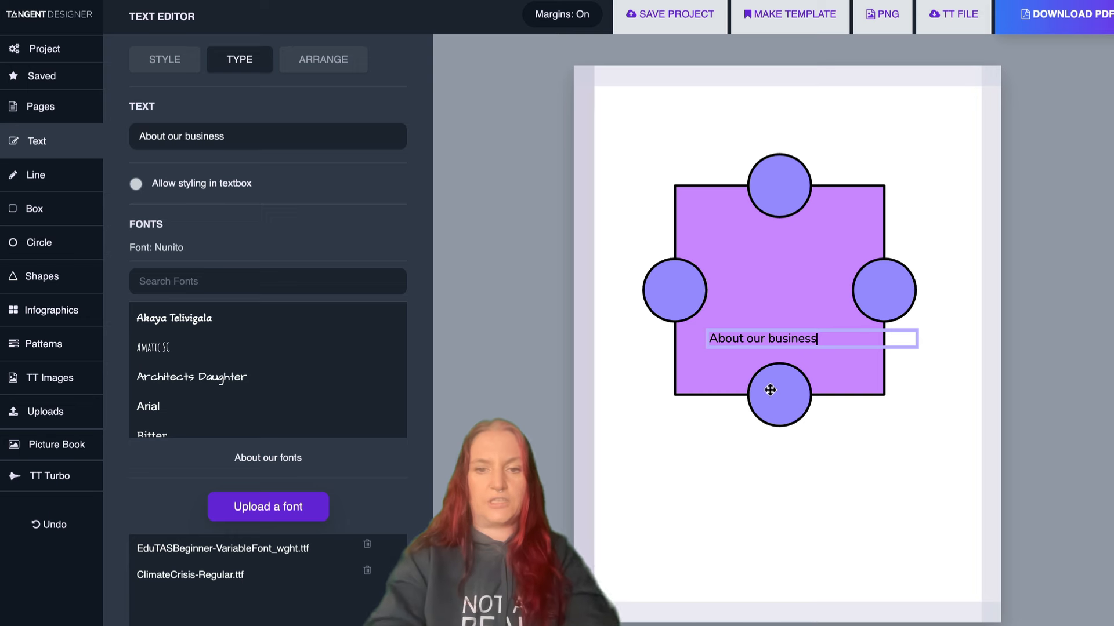
{"action": "left_click", "coordinate": [801, 314]}
{"action": "left_click_drag", "start_coordinate": [782, 341], "coordinate": [791, 247]}
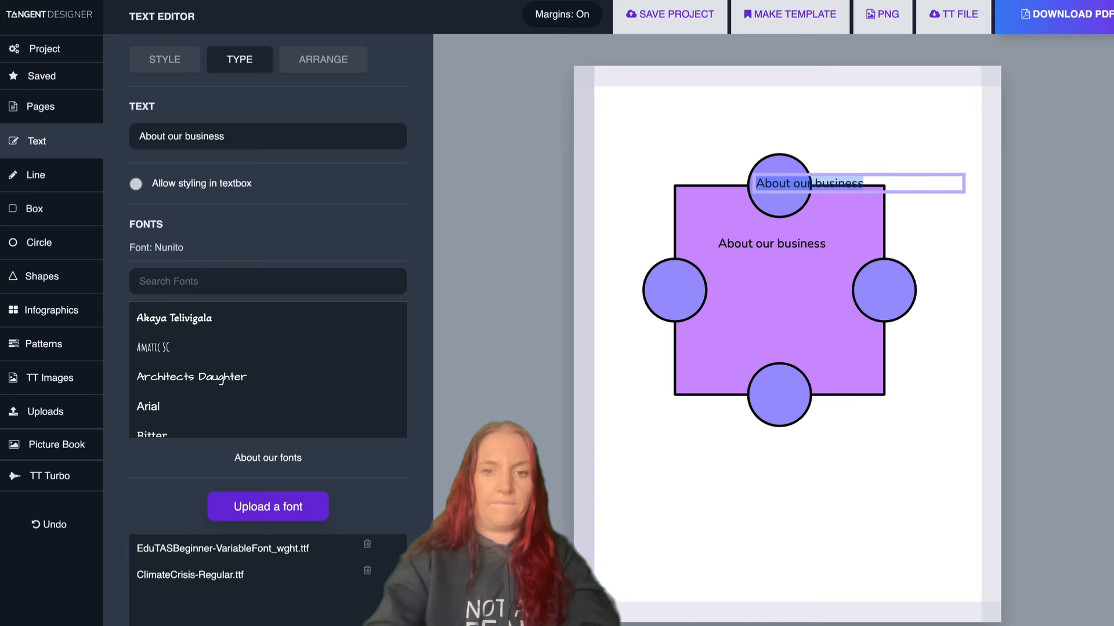
- Change the copied text on the top circle to "Trust" and position it inside the circle
{"action": "type", "text": "Trust"}
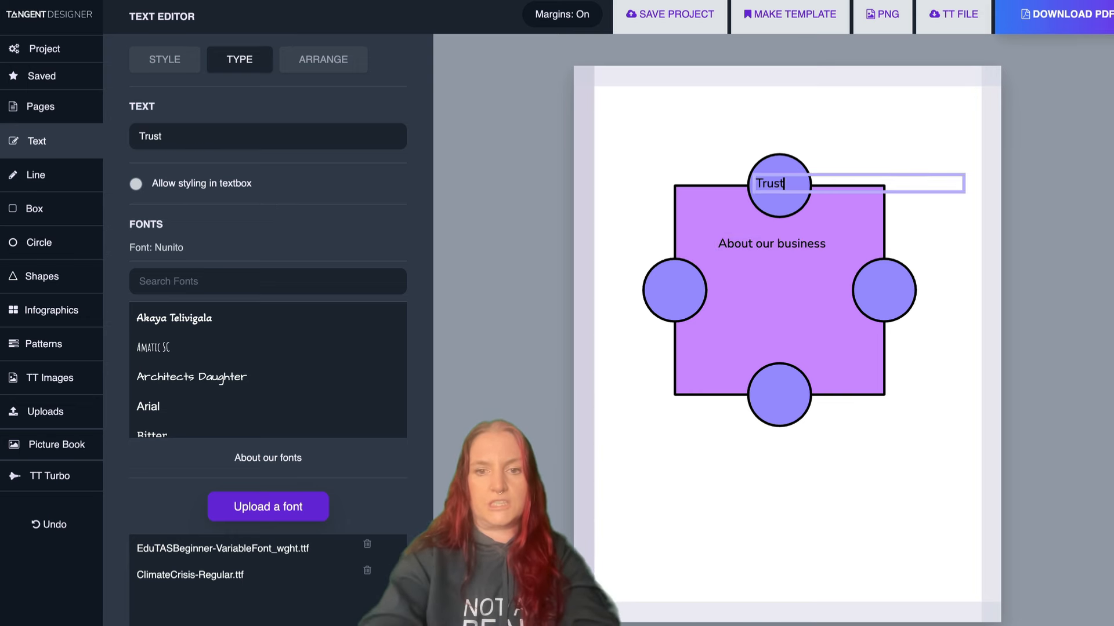
{"action": "left_click", "coordinate": [867, 154]}
{"action": "left_click", "coordinate": [781, 184]}
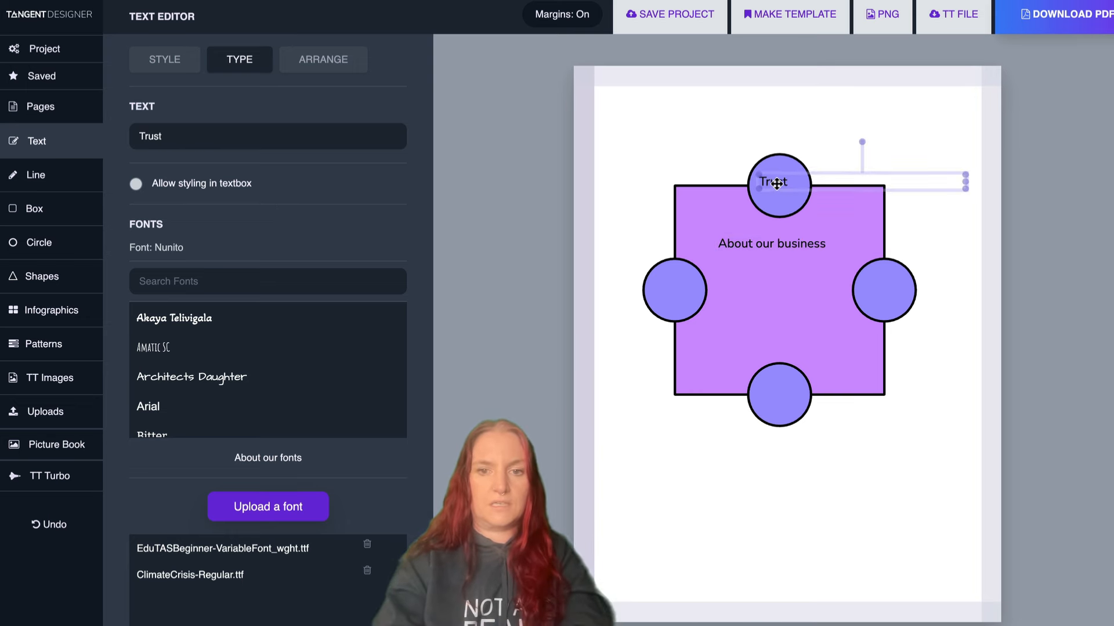
- Narrow the "Trust" text box and paste a copy on the right circle reading "Loyalty"
{"action": "left_click_drag", "start_coordinate": [965, 181], "coordinate": [886, 292]}
{"action": "key", "text": "super+v"}
{"action": "double_click", "coordinate": [887, 290]}
{"action": "type", "text": "Loyalty"}
{"action": "left_click", "coordinate": [926, 553]}
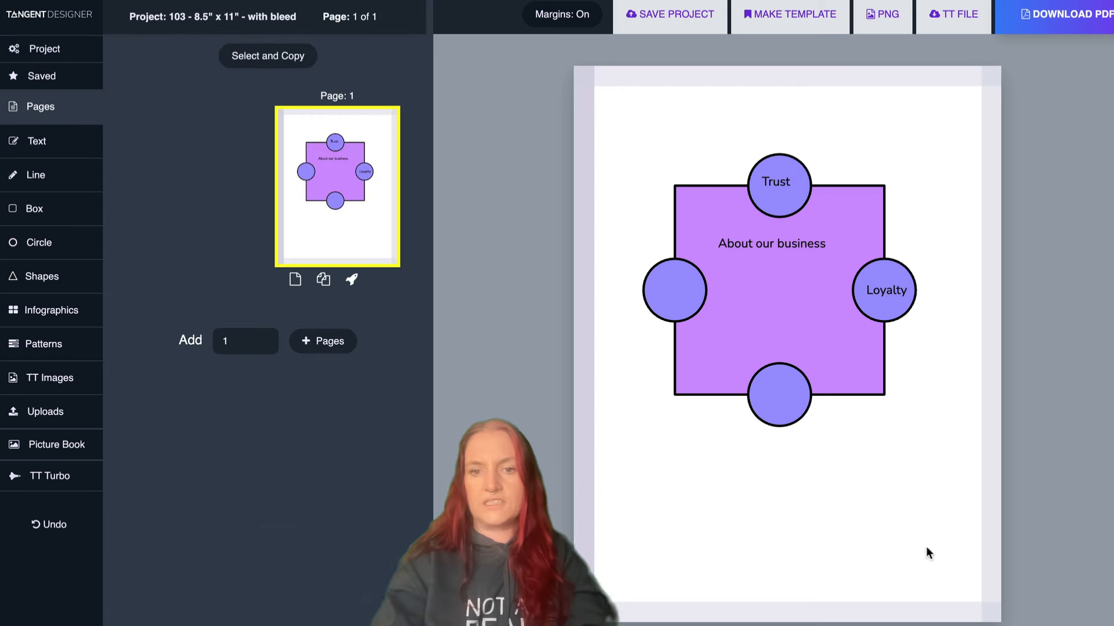
- Select the whole infographic with its labels and align all the objects to their horizontal center
{"action": "left_click", "coordinate": [772, 180]}
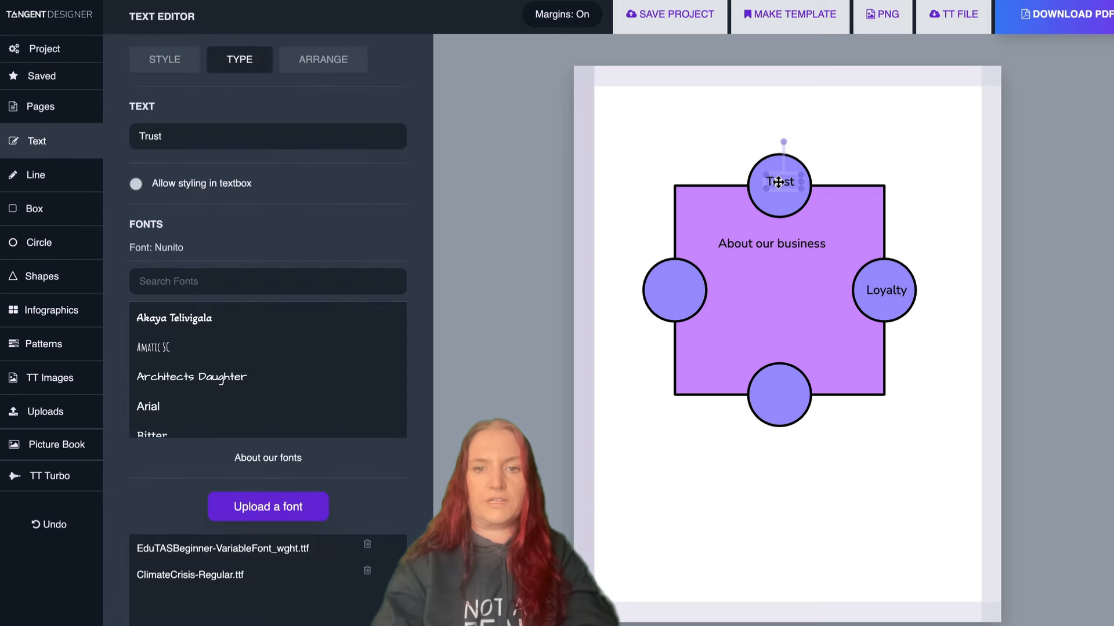
{"action": "left_click_drag", "start_coordinate": [928, 508], "coordinate": [580, 138]}
{"action": "left_click", "coordinate": [346, 62]}
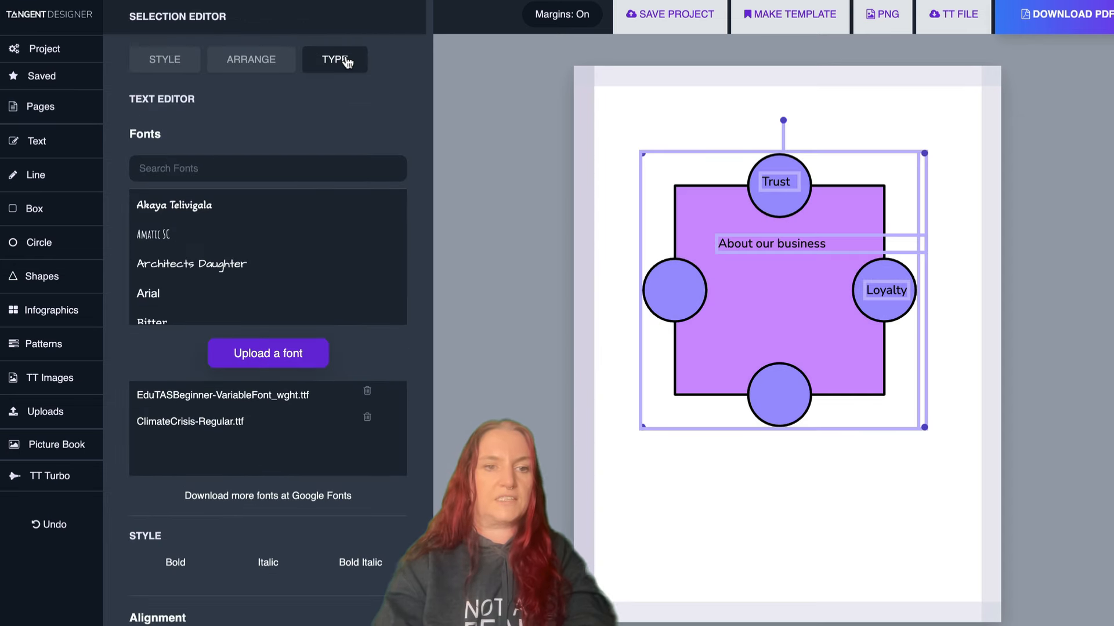
{"action": "left_click", "coordinate": [259, 61]}
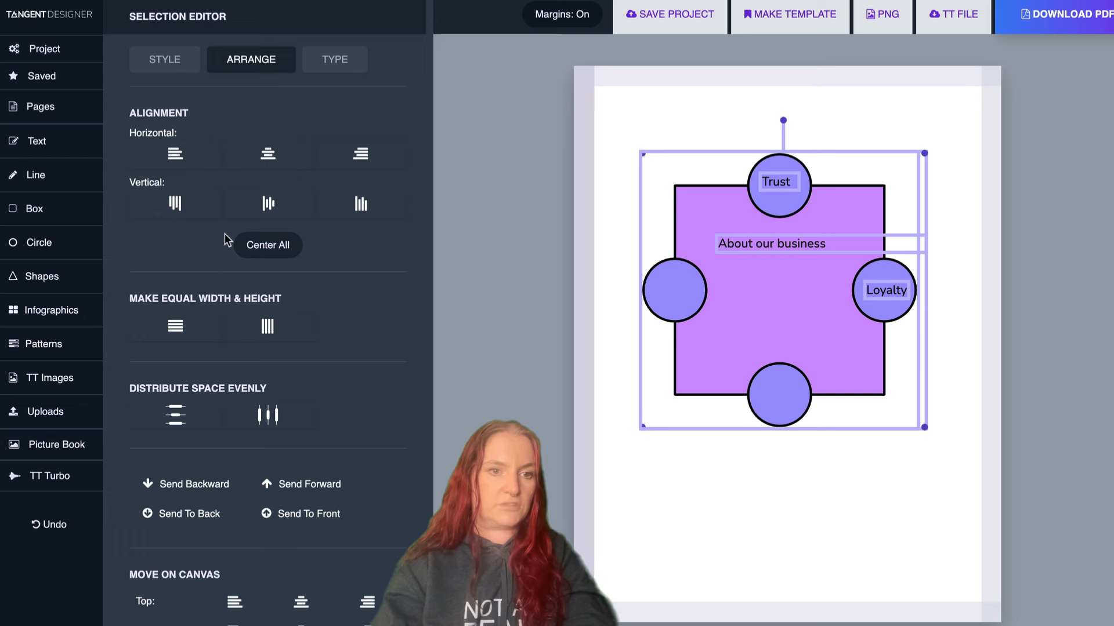
{"action": "left_click", "coordinate": [265, 161]}
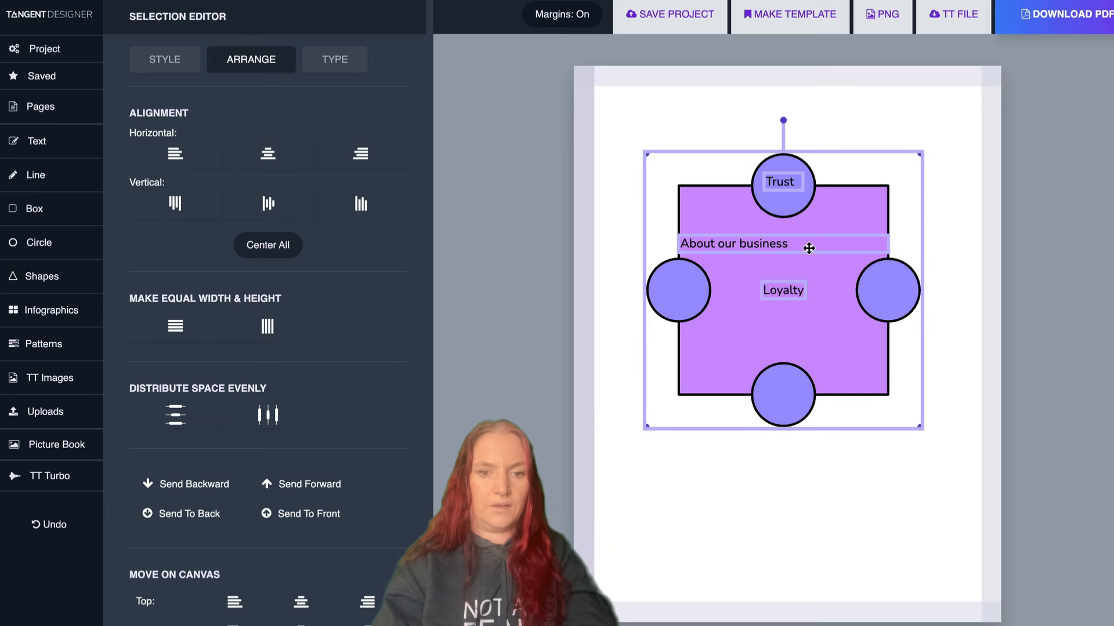
- Set the text alignment of "About our business" to center
{"action": "left_click", "coordinate": [623, 272]}
{"action": "left_click", "coordinate": [738, 248]}
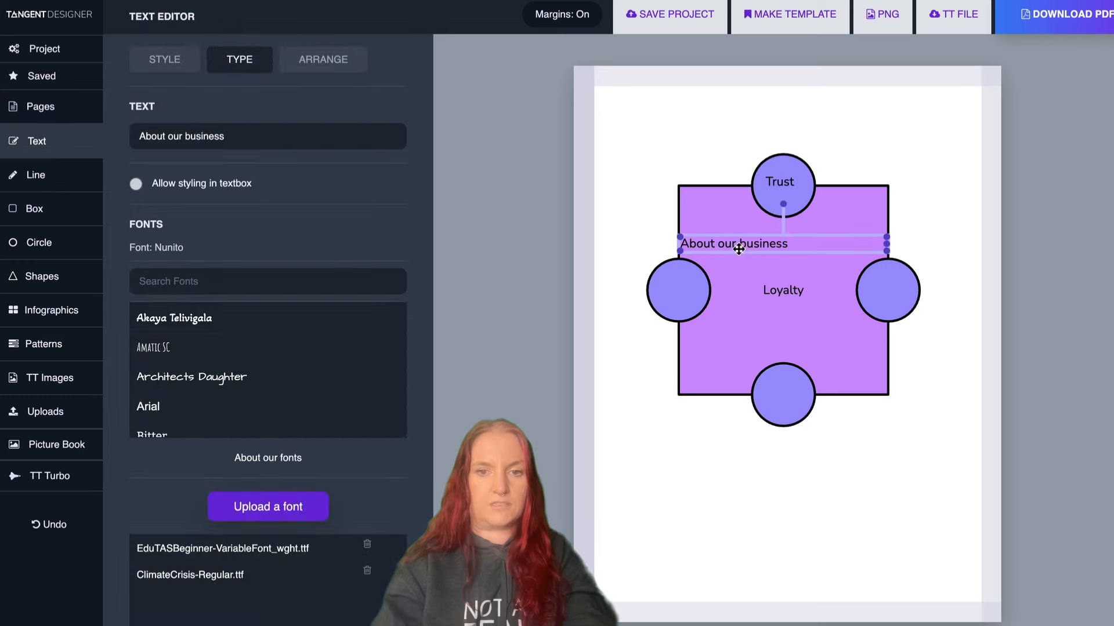
{"action": "scroll", "coordinate": [317, 332], "scroll_direction": "down", "scroll_amount": 10}
{"action": "scroll", "coordinate": [255, 189], "scroll_direction": "down", "scroll_amount": 2}
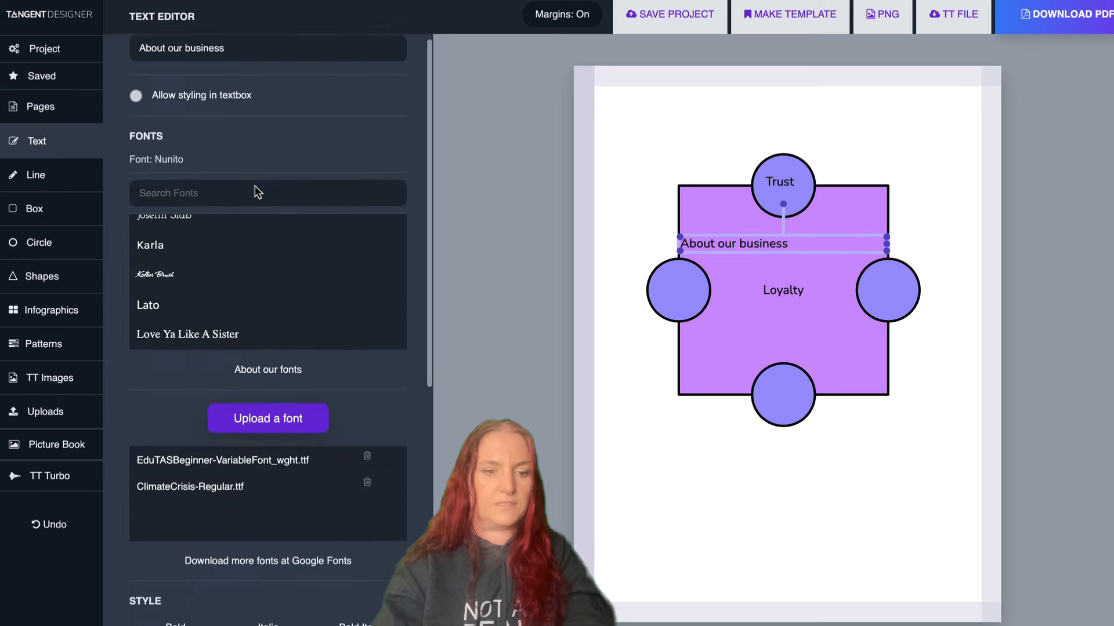
{"action": "scroll", "coordinate": [255, 192], "scroll_direction": "down", "scroll_amount": 8}
{"action": "left_click", "coordinate": [266, 311]}
{"action": "scroll", "coordinate": [266, 311], "scroll_direction": "up", "scroll_amount": 10}
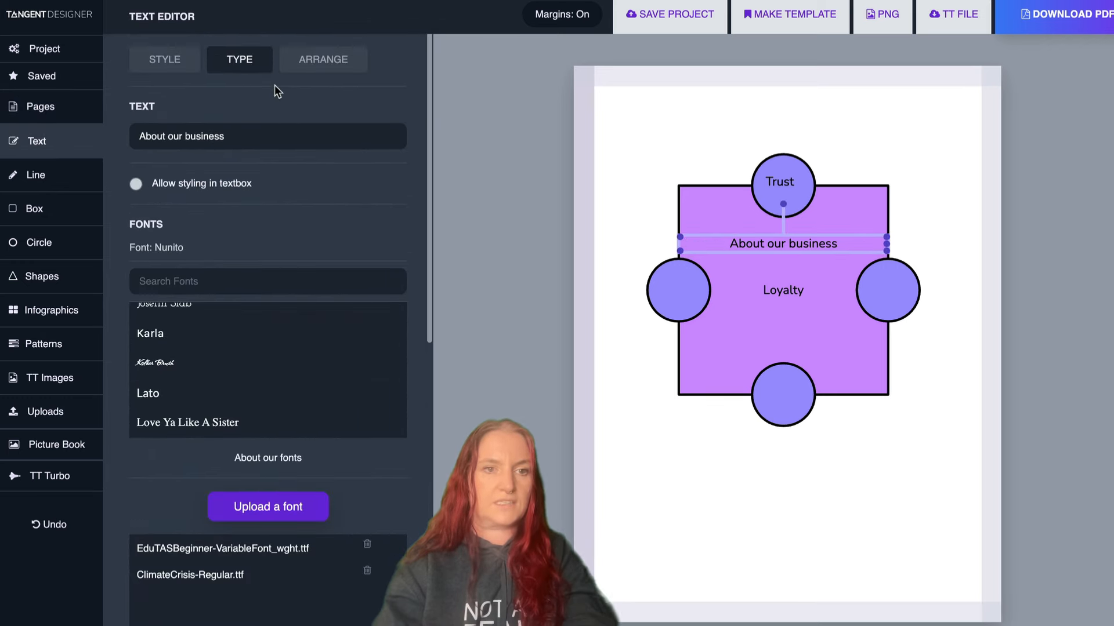
{"action": "left_click", "coordinate": [779, 182]}
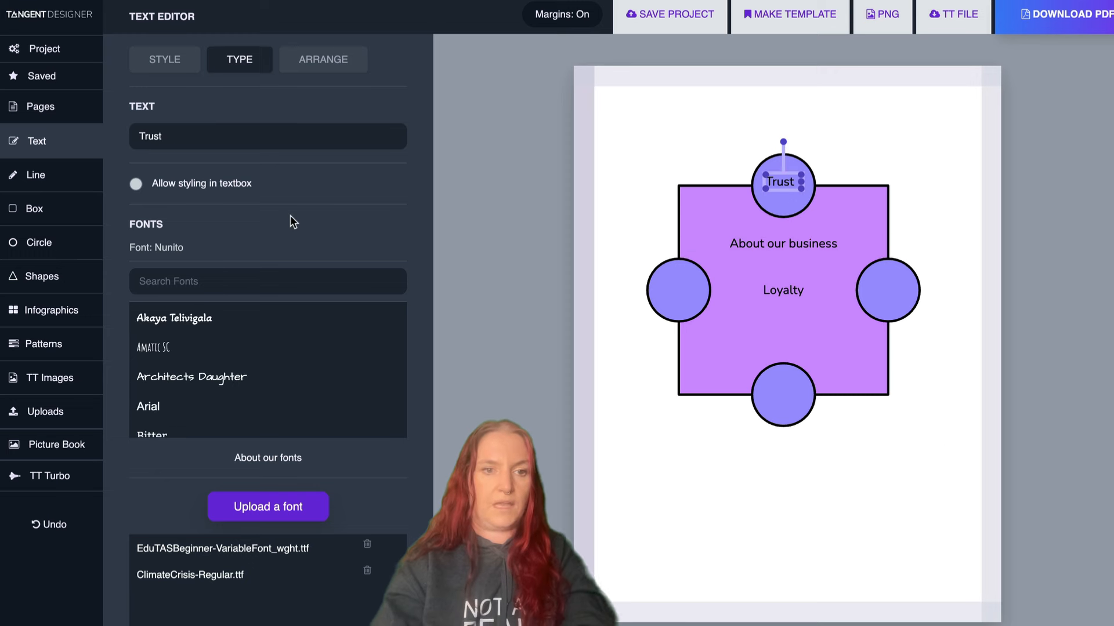
{"action": "scroll", "coordinate": [290, 215], "scroll_direction": "down", "scroll_amount": 1}
{"action": "left_click", "coordinate": [925, 140]}
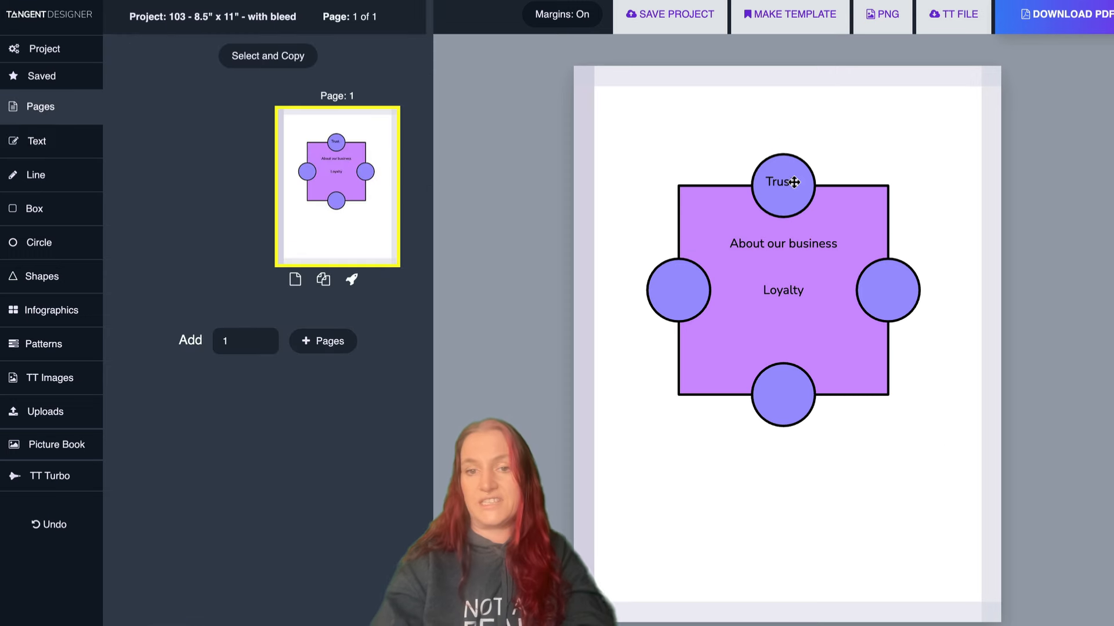
- Set the text alignment of "Trust" to center and align all the infographic's objects to their horizontal center
{"action": "left_click", "coordinate": [783, 189]}
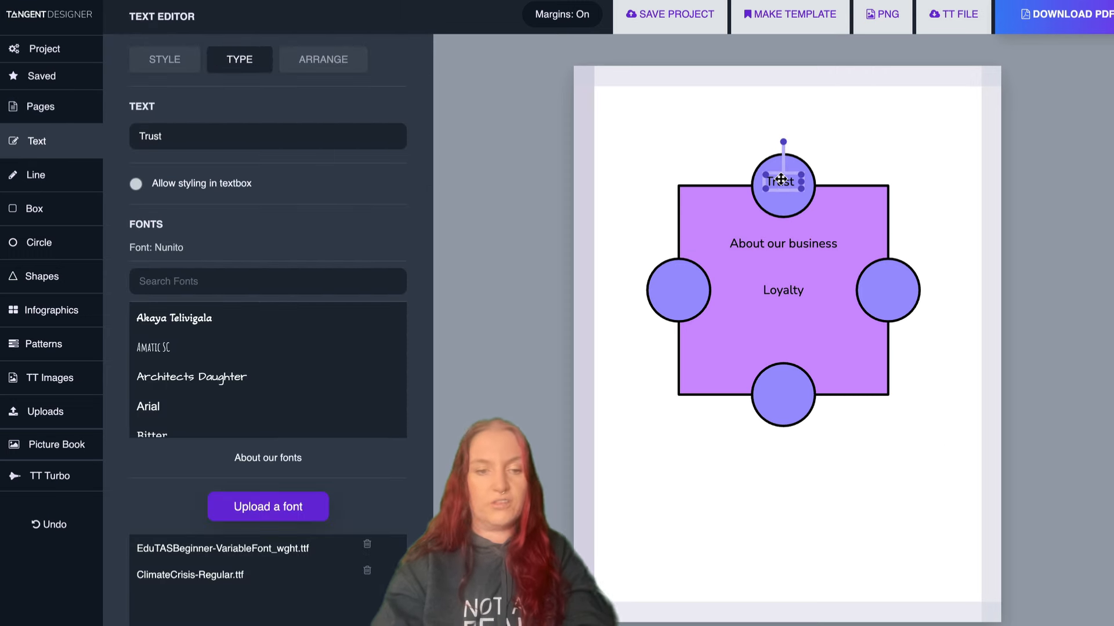
{"action": "scroll", "coordinate": [315, 174], "scroll_direction": "down", "scroll_amount": 5}
{"action": "left_click", "coordinate": [271, 521]}
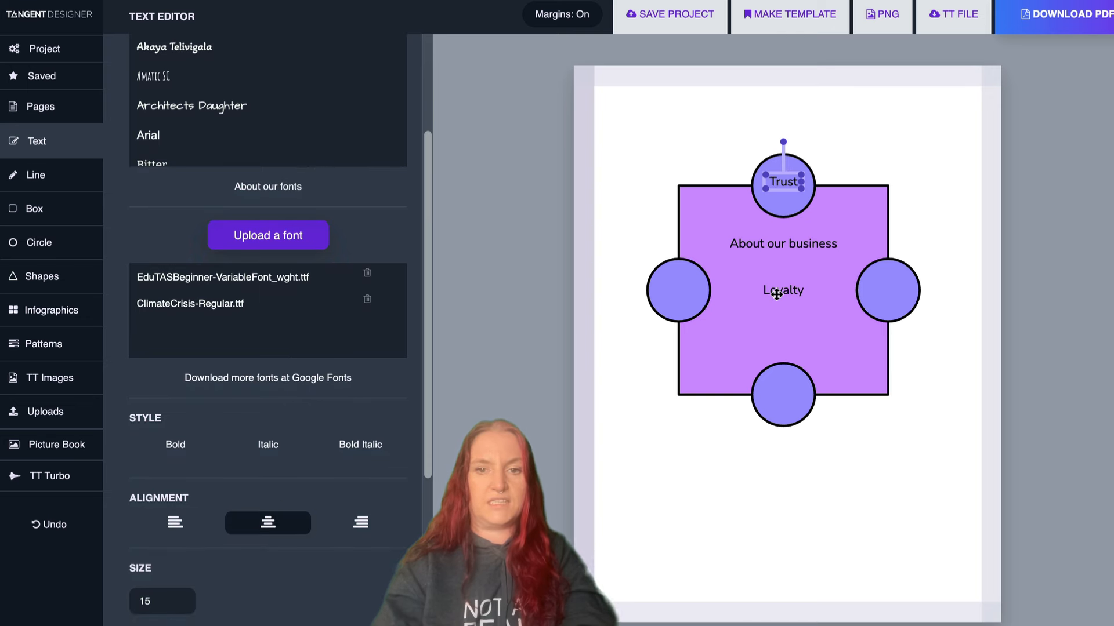
{"action": "left_click_drag", "start_coordinate": [890, 505], "coordinate": [640, 104]}
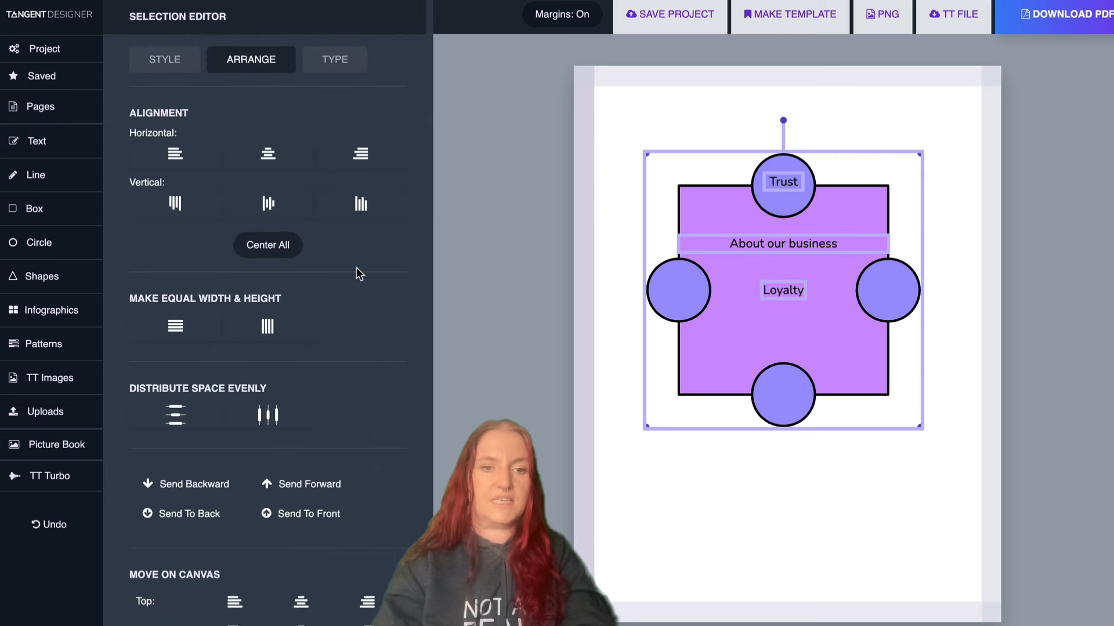
{"action": "left_click", "coordinate": [273, 170]}
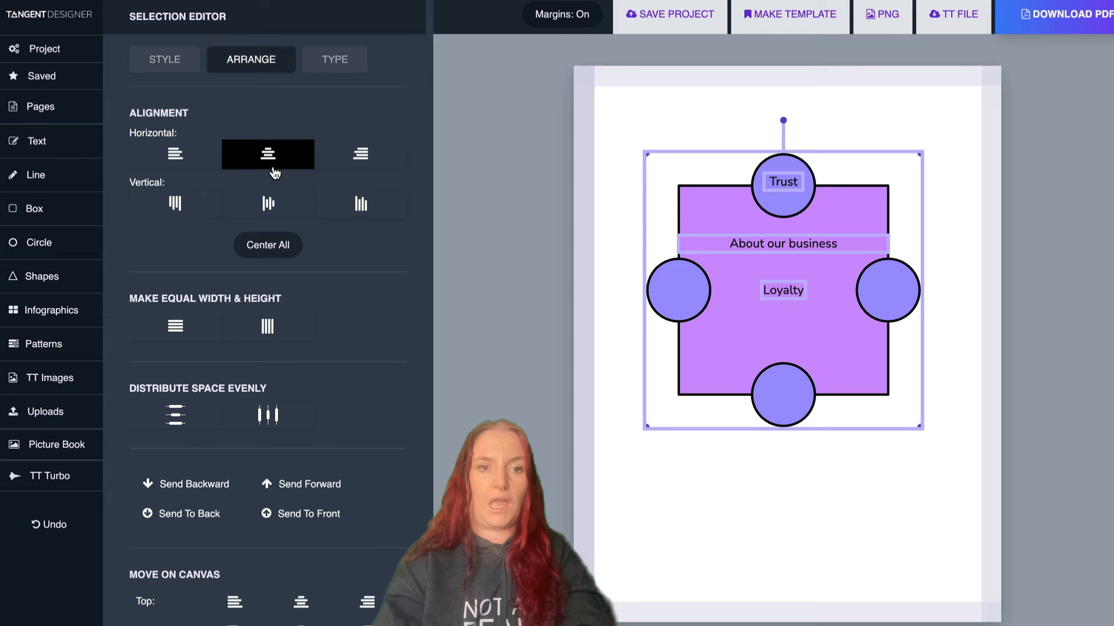
{"action": "left_click", "coordinate": [798, 543]}
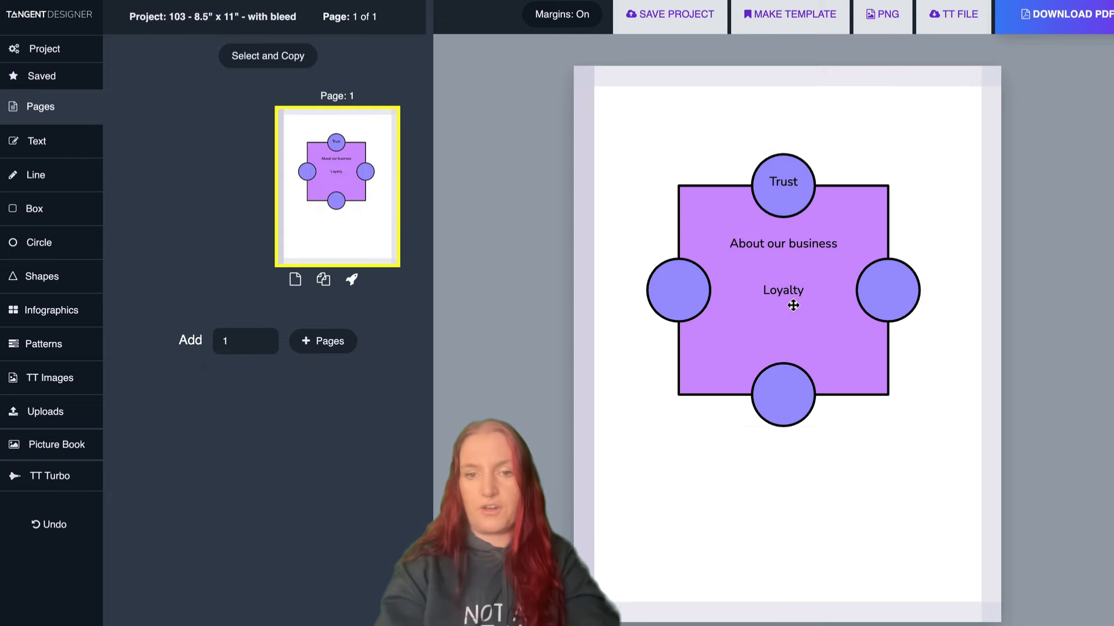
- Move the "Loyalty" text into the bottom circle and place pasted copies in the right and left circles
{"action": "left_click_drag", "start_coordinate": [780, 293], "coordinate": [783, 400]}
{"action": "key", "text": "super+v"}
{"action": "key", "text": "super+v"}
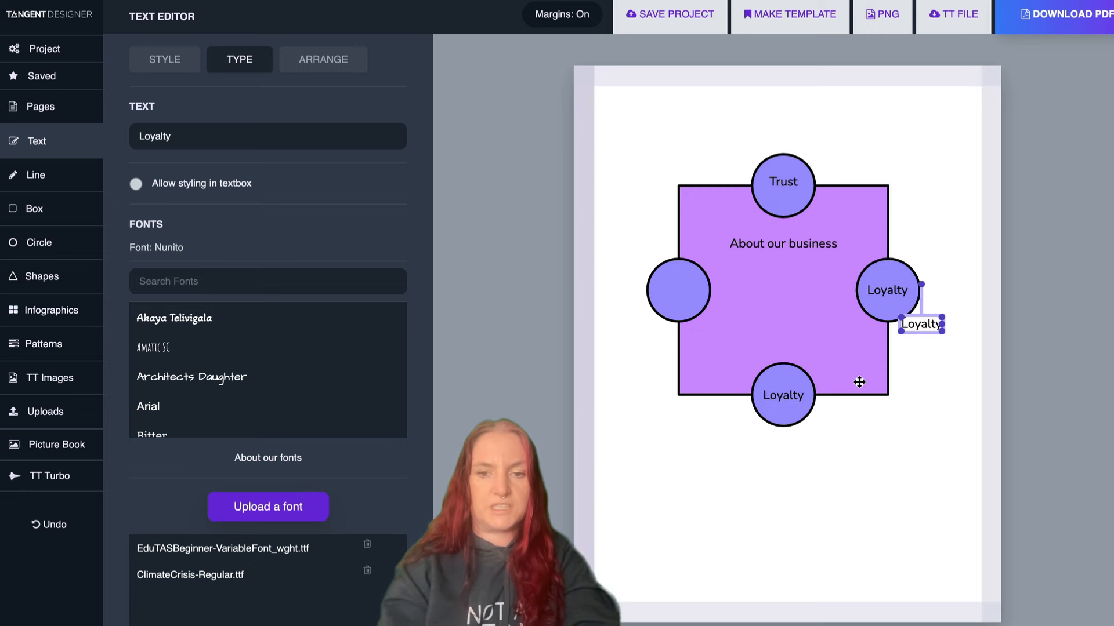
{"action": "left_click", "coordinate": [921, 323]}
{"action": "left_click_drag", "start_coordinate": [920, 323], "coordinate": [676, 290]}
- Change the left circle's text to "Safety" and the bottom circle's text to "Sustain"
{"action": "double_click", "coordinate": [673, 290]}
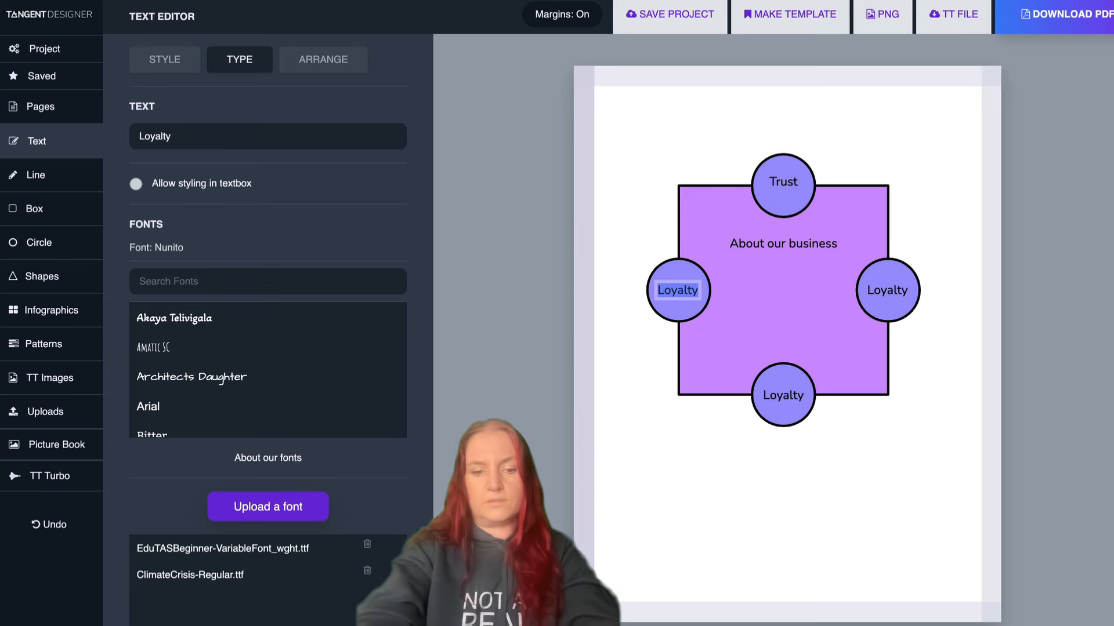
{"action": "type", "text": "Safety"}
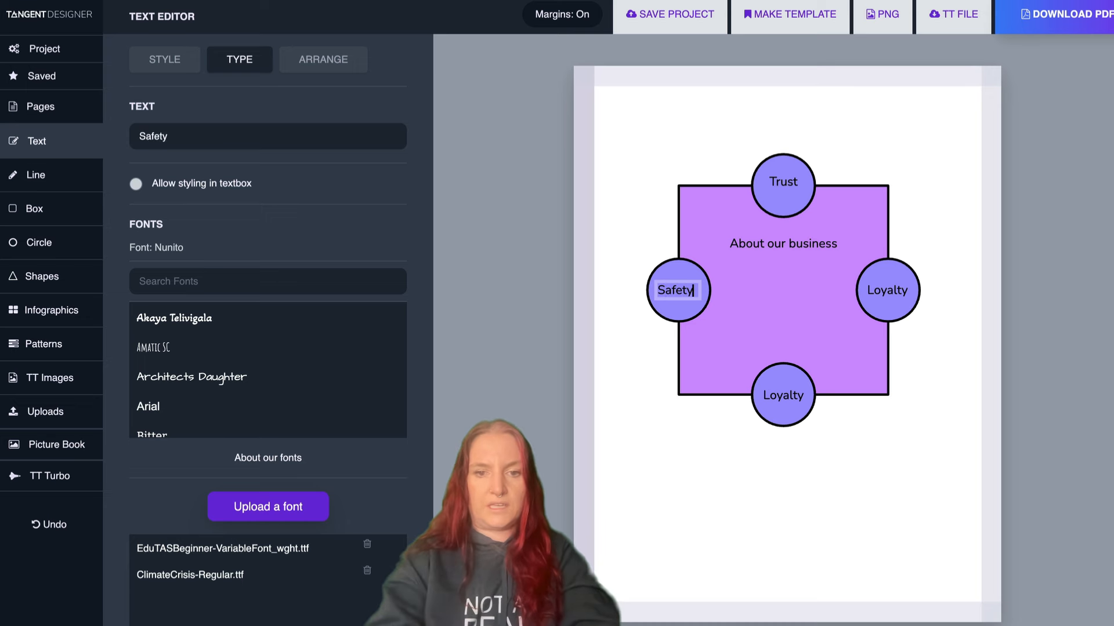
{"action": "double_click", "coordinate": [779, 398]}
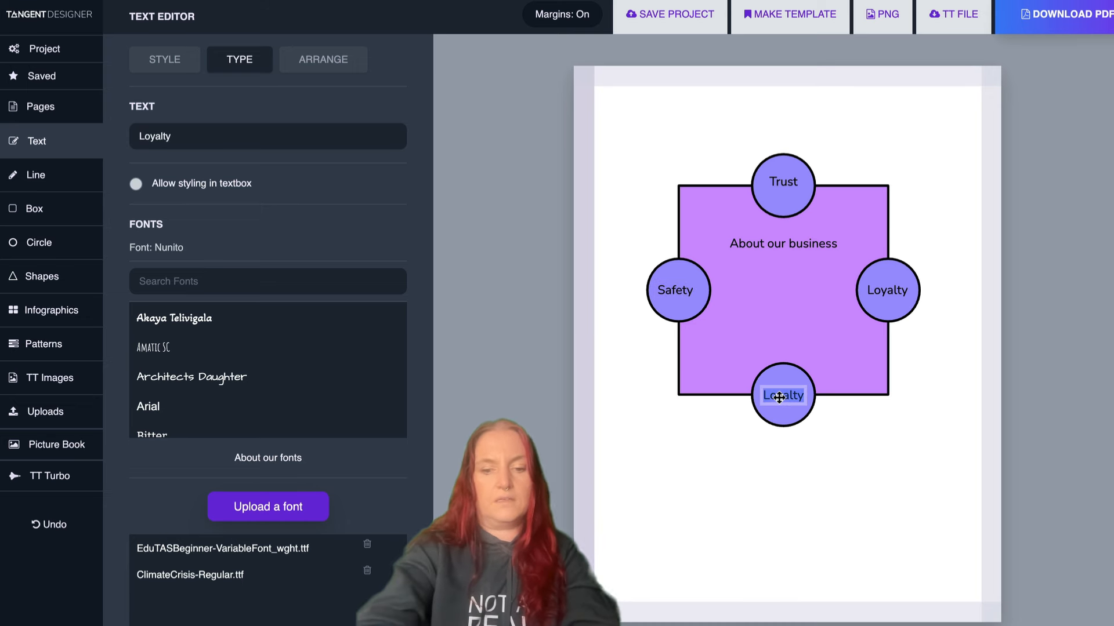
{"action": "type", "text": "Sustain"}
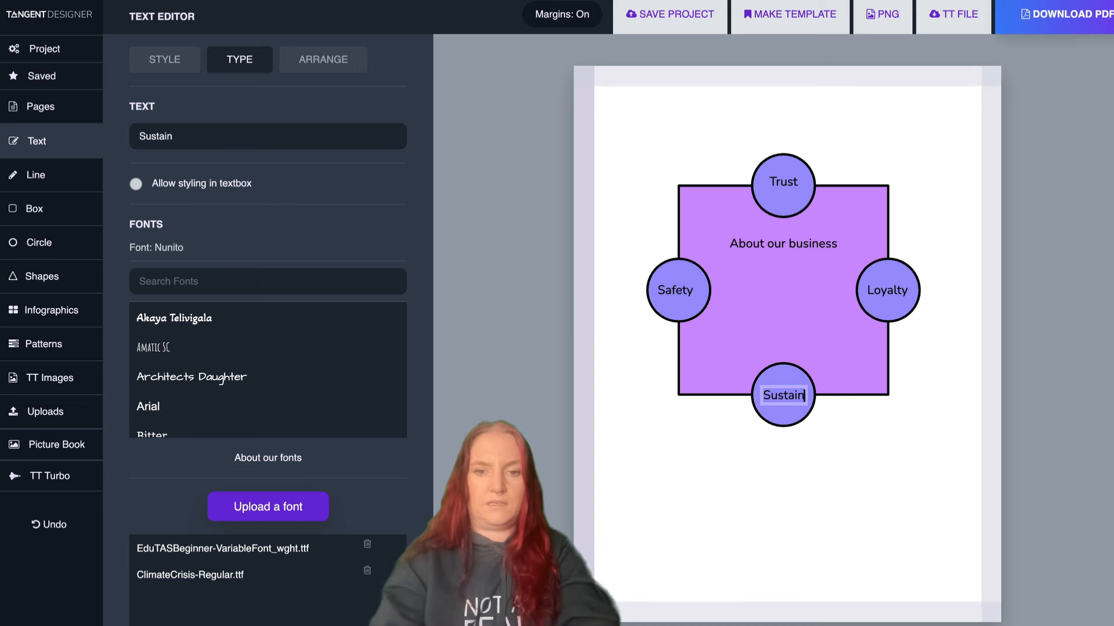
- Move the "About our business" text down to the middle of the square
{"action": "left_click", "coordinate": [800, 526]}
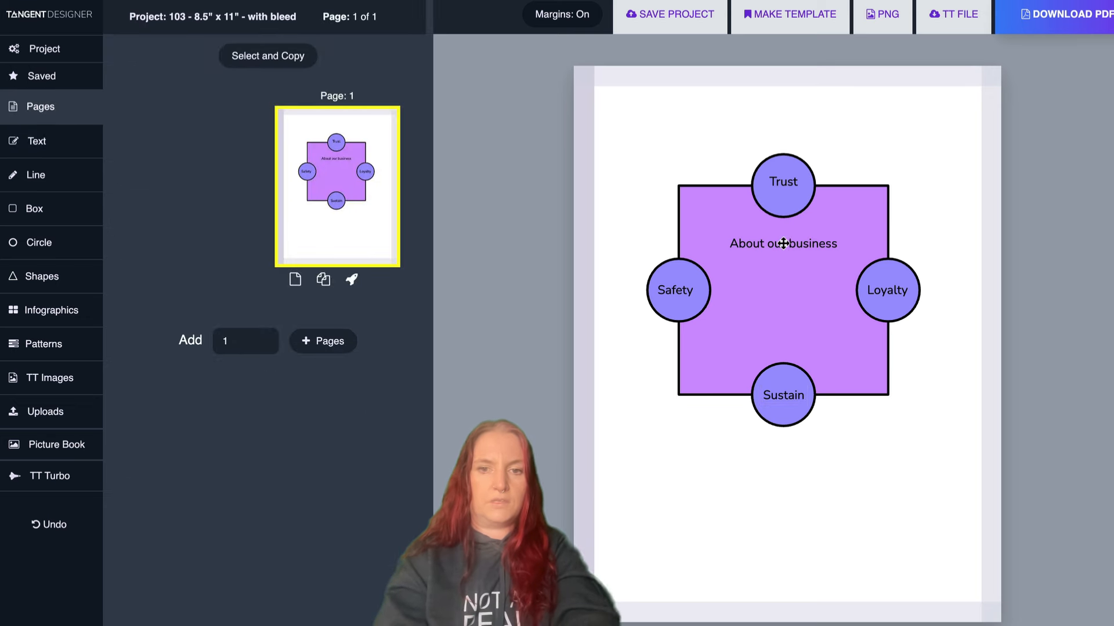
{"action": "left_click_drag", "start_coordinate": [785, 240], "coordinate": [783, 298]}
{"action": "left_click", "coordinate": [921, 517]}
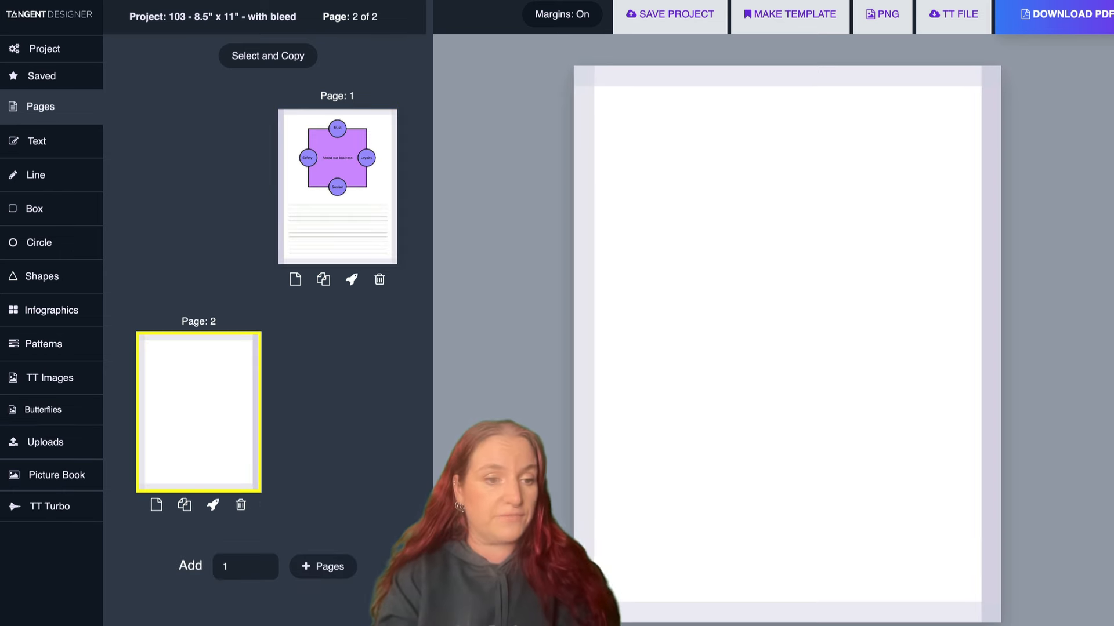
- Insert the six-slice pie infographic on page 2 and position it in the page's upper-left area
{"action": "left_click", "coordinate": [28, 312]}
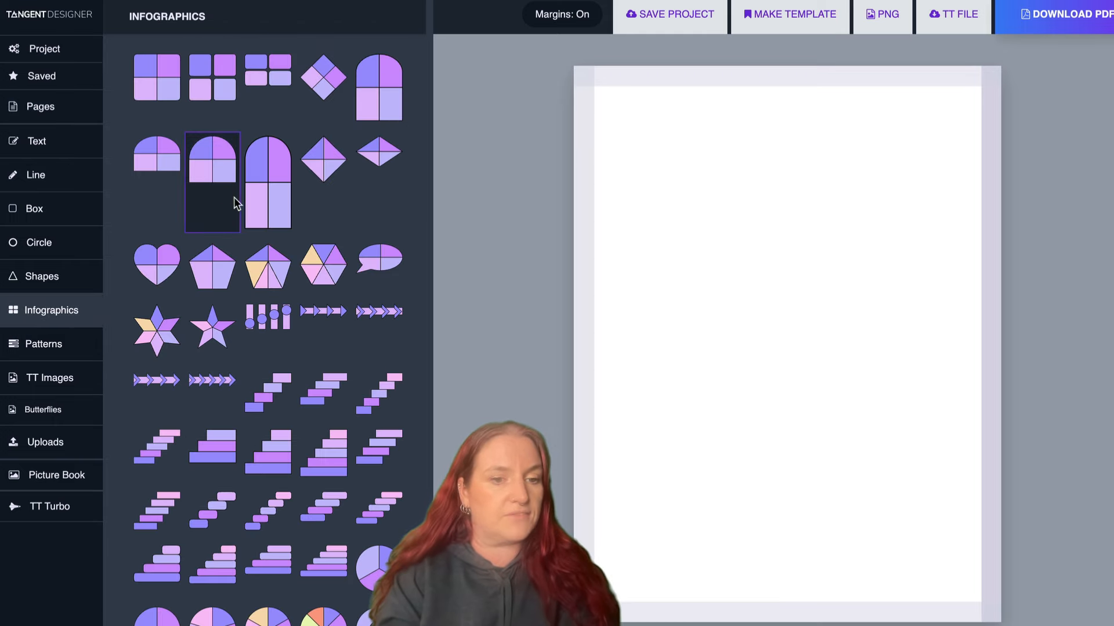
{"action": "scroll", "coordinate": [241, 213], "scroll_direction": "down", "scroll_amount": 2}
{"action": "scroll", "coordinate": [243, 218], "scroll_direction": "down", "scroll_amount": 3}
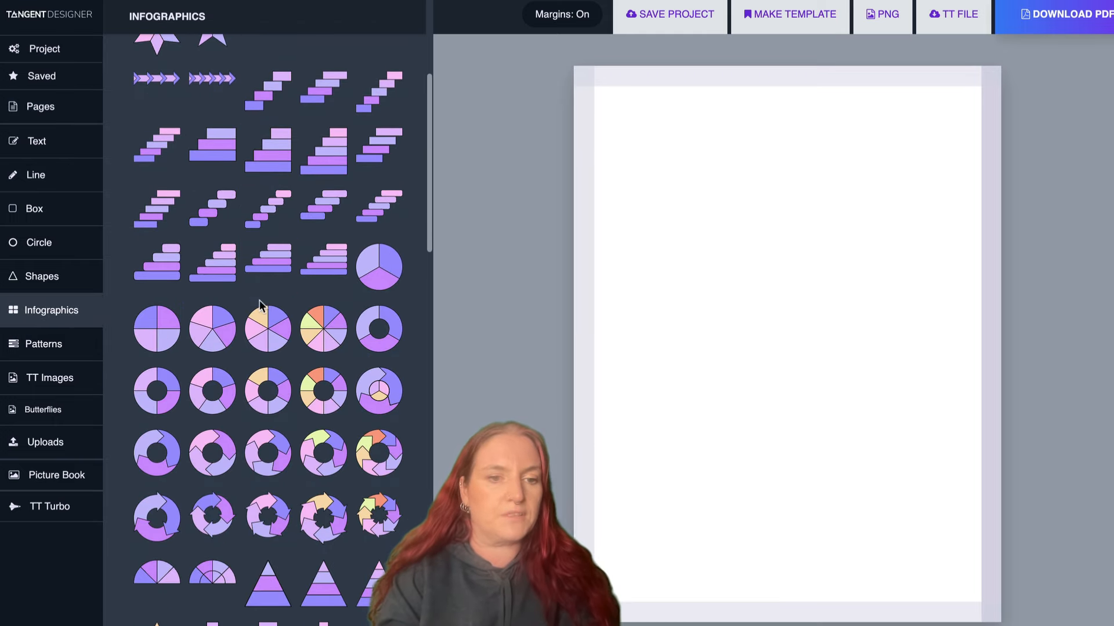
{"action": "left_click", "coordinate": [262, 322]}
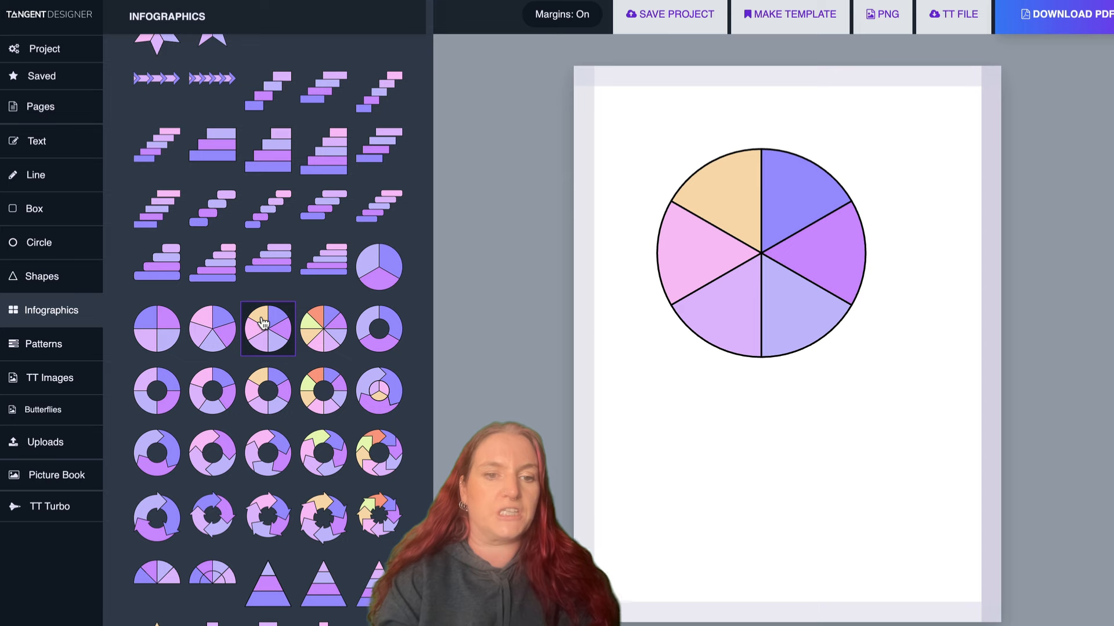
{"action": "left_click_drag", "start_coordinate": [810, 248], "coordinate": [754, 197]}
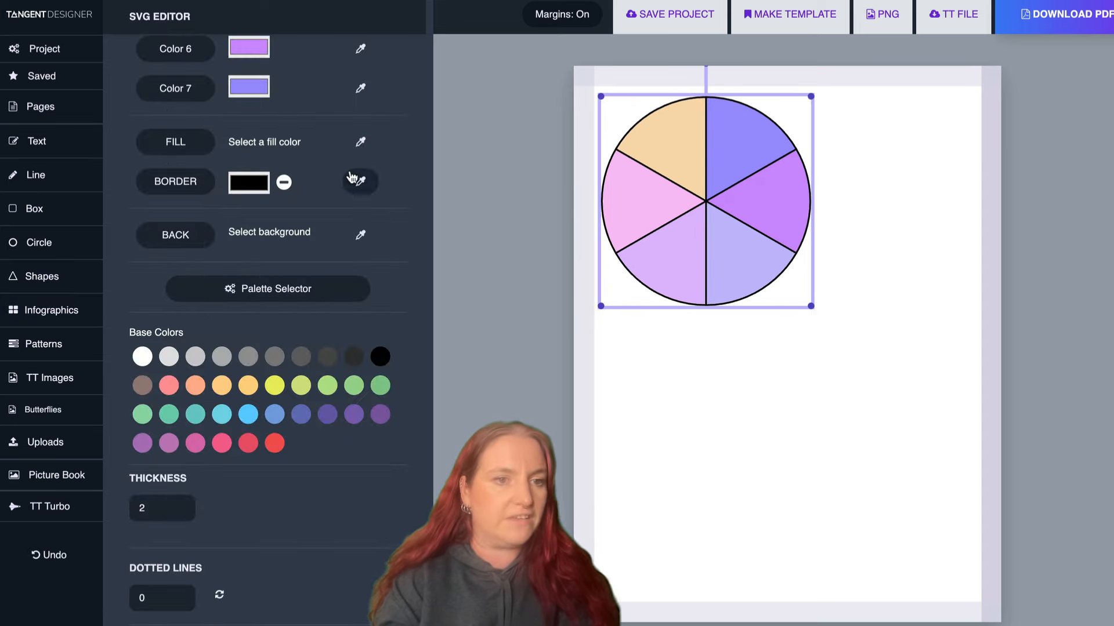
- Insert the rounded five-bar staircase infographic and position it in the lower-right corner of the page
{"action": "left_click", "coordinate": [32, 314]}
{"action": "scroll", "coordinate": [323, 313], "scroll_direction": "down", "scroll_amount": 4}
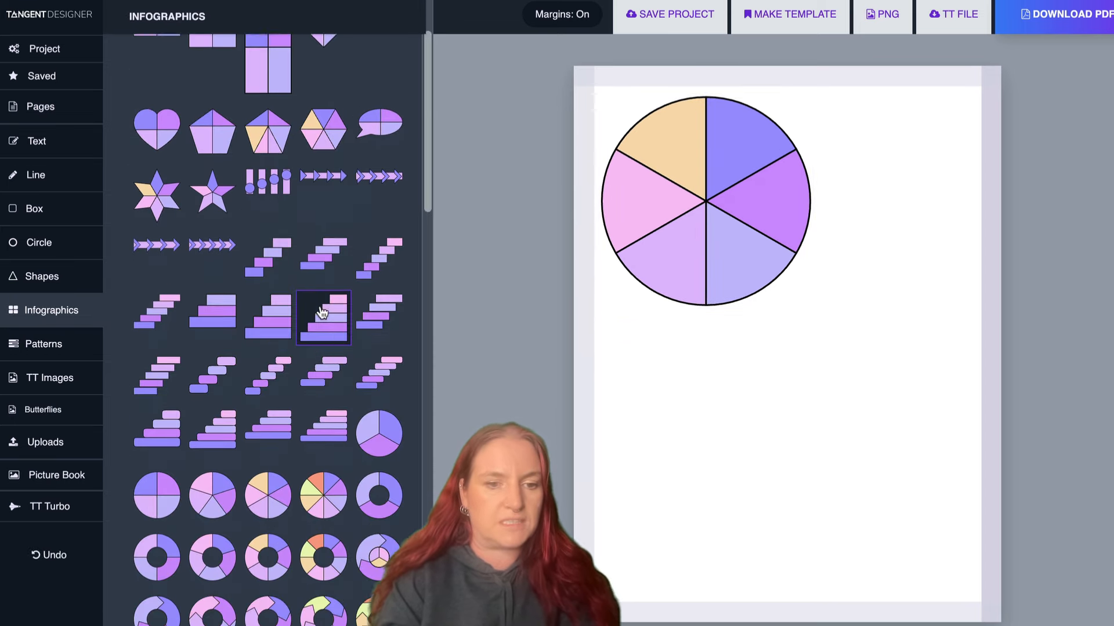
{"action": "left_click", "coordinate": [326, 338]}
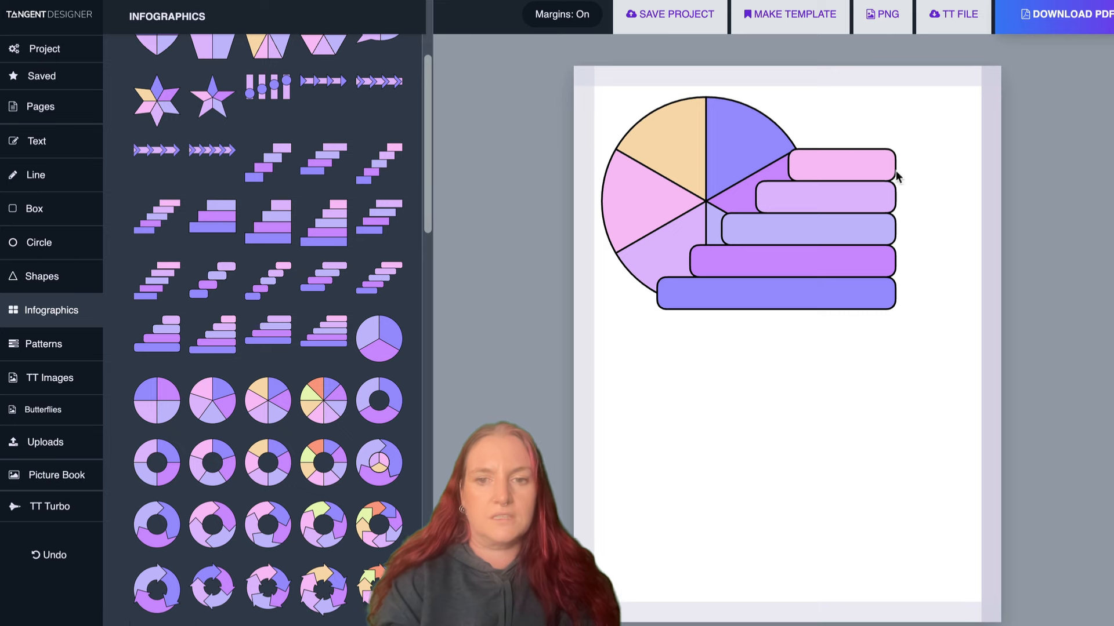
{"action": "left_click_drag", "start_coordinate": [848, 216], "coordinate": [917, 492]}
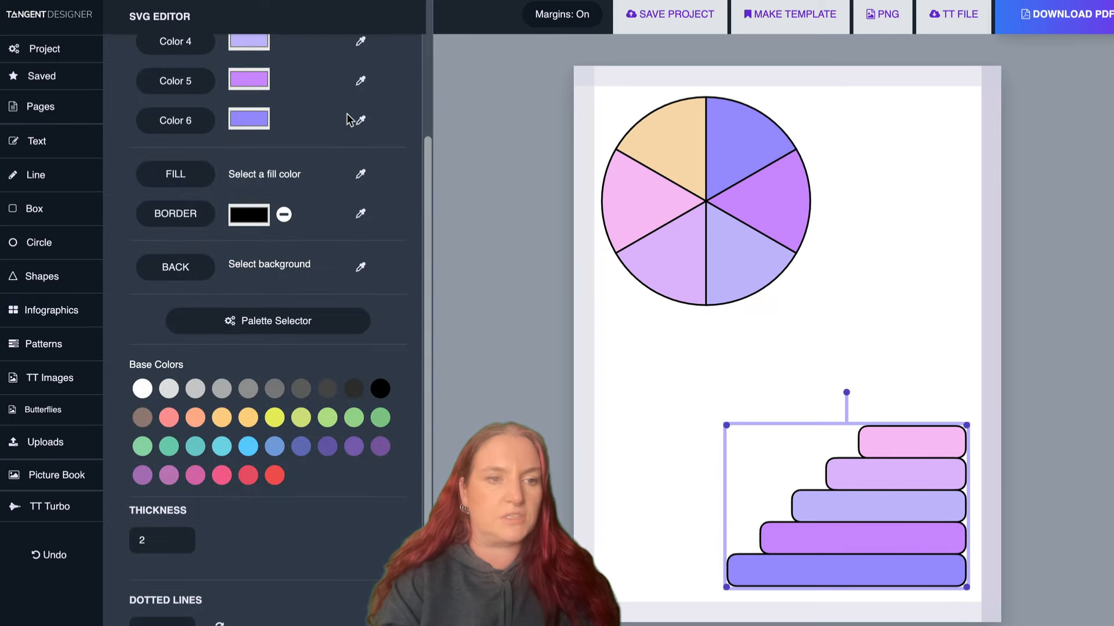
- Add the text "This is an example page you can create." to the upper left of the staircase infographic
{"action": "left_click", "coordinate": [41, 141]}
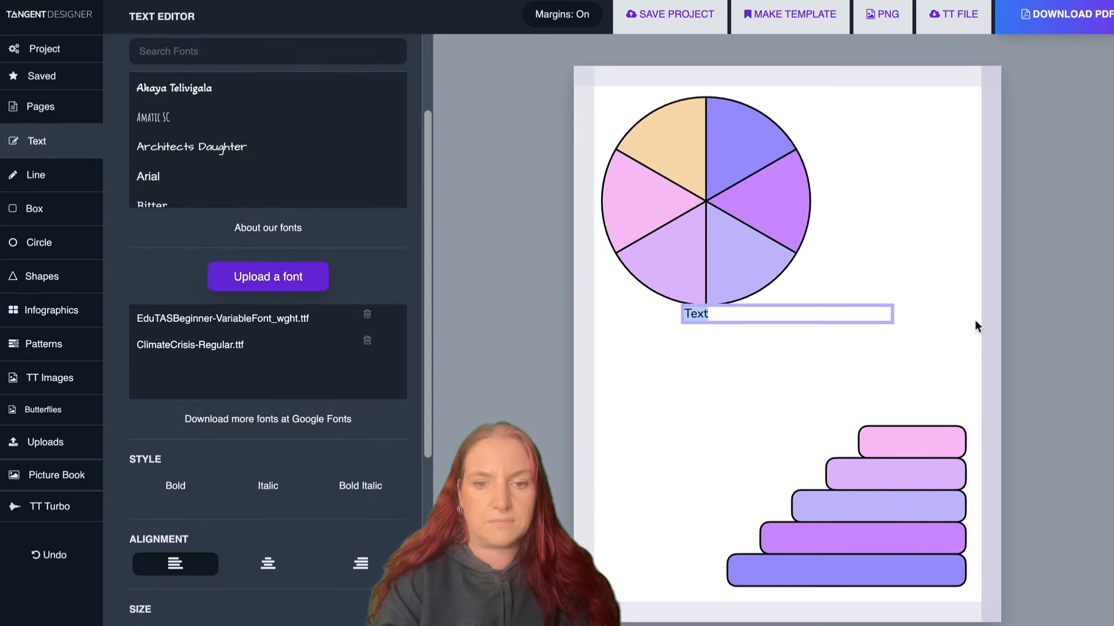
{"action": "left_click", "coordinate": [718, 369]}
{"action": "left_click_drag", "start_coordinate": [713, 316], "coordinate": [638, 423]}
{"action": "type", "text": "This is an e"}
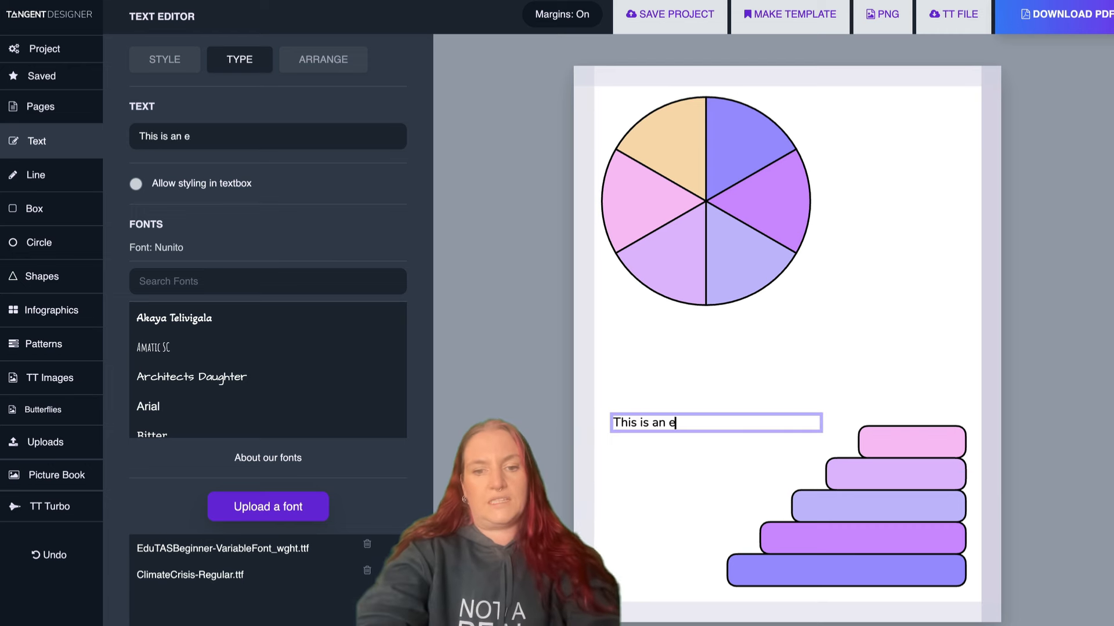
{"action": "type", "text": "xample page you can cre"}
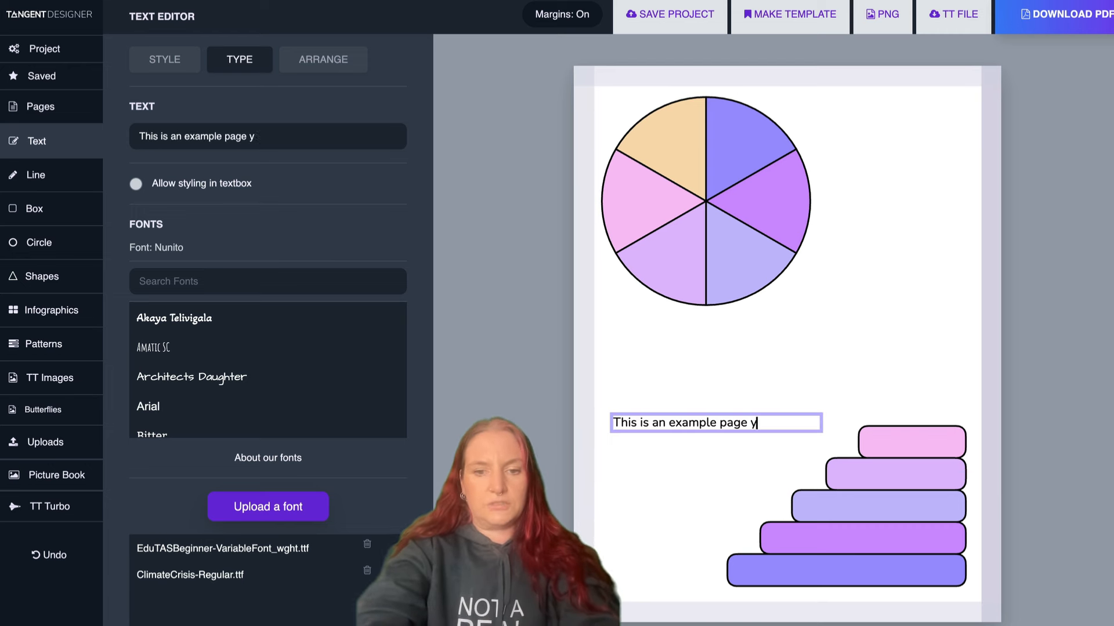
{"action": "type", "text": "ate."}
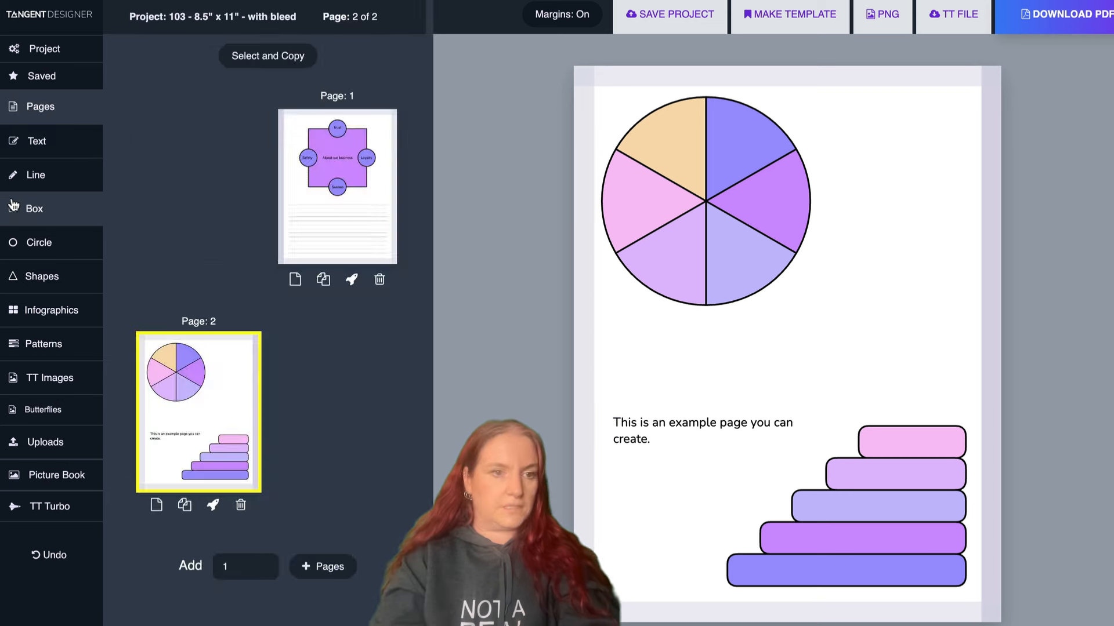
- Draw a box in the empty space to the right of the pie infographic
{"action": "left_click", "coordinate": [17, 210]}
{"action": "left_click_drag", "start_coordinate": [790, 299], "coordinate": [984, 216]}
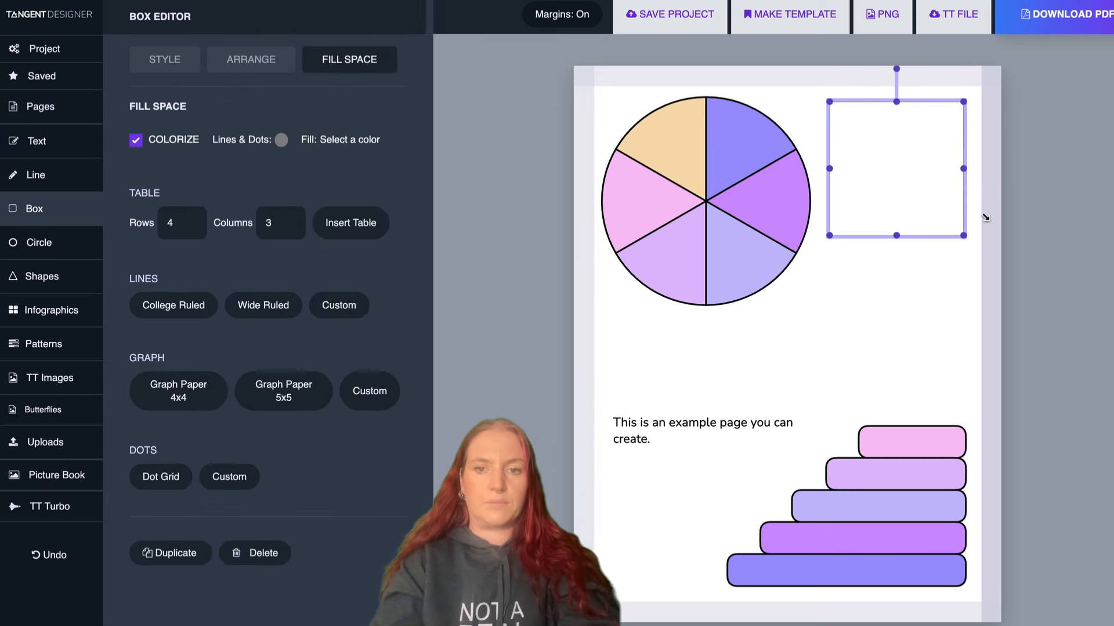
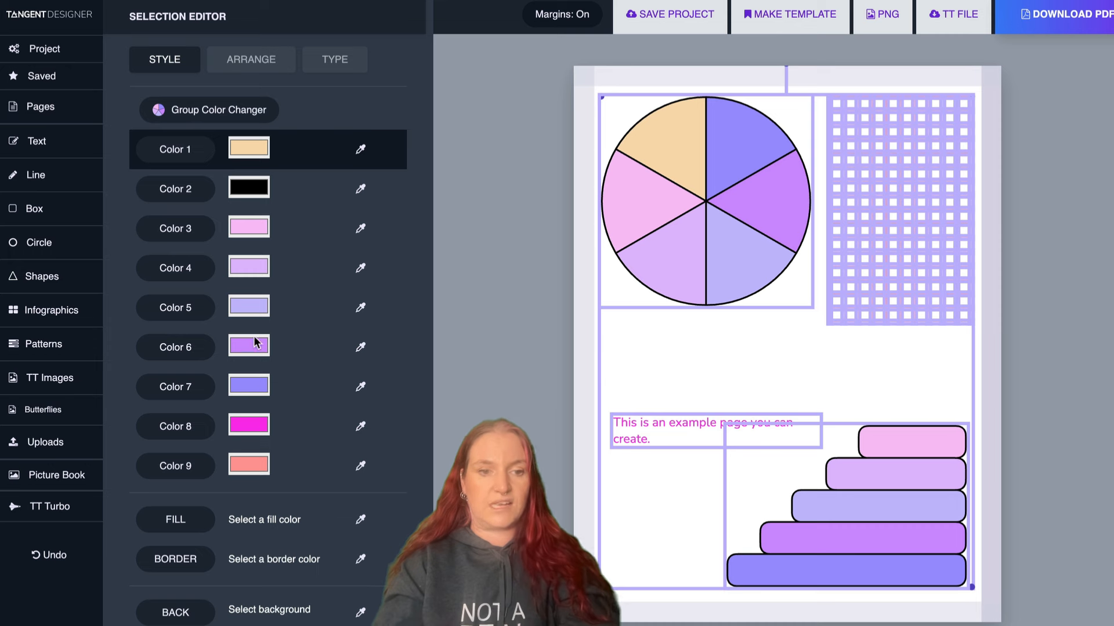
- Change Color 2, the black outlines of the selected objects, to the purple sampled from the pie's right slice
{"action": "left_click", "coordinate": [247, 186]}
{"action": "left_click", "coordinate": [235, 190]}
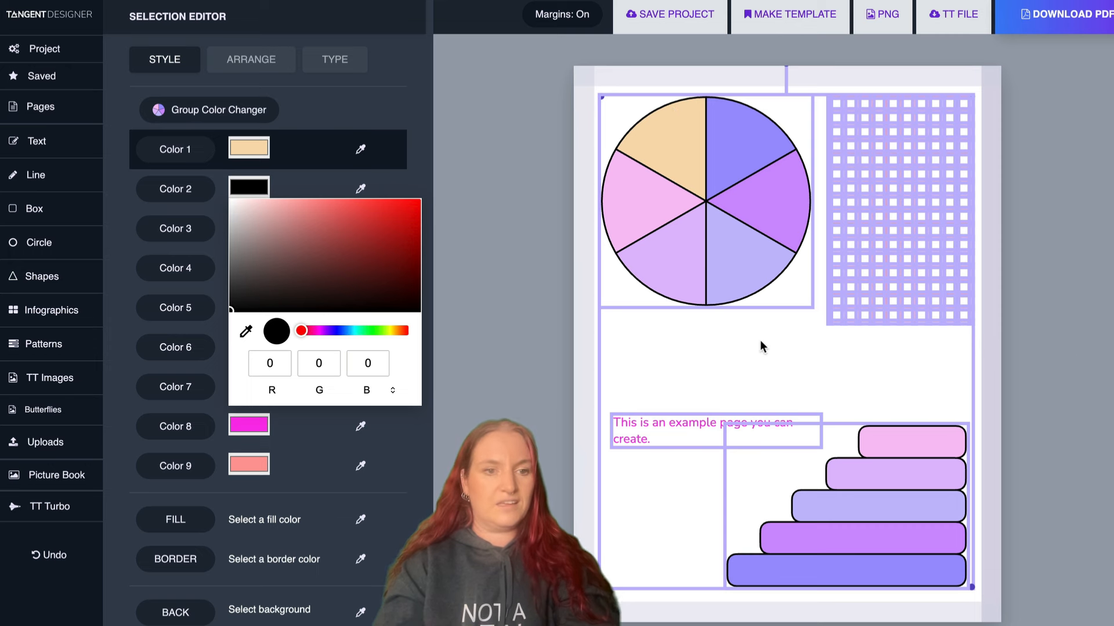
{"action": "left_click", "coordinate": [181, 201]}
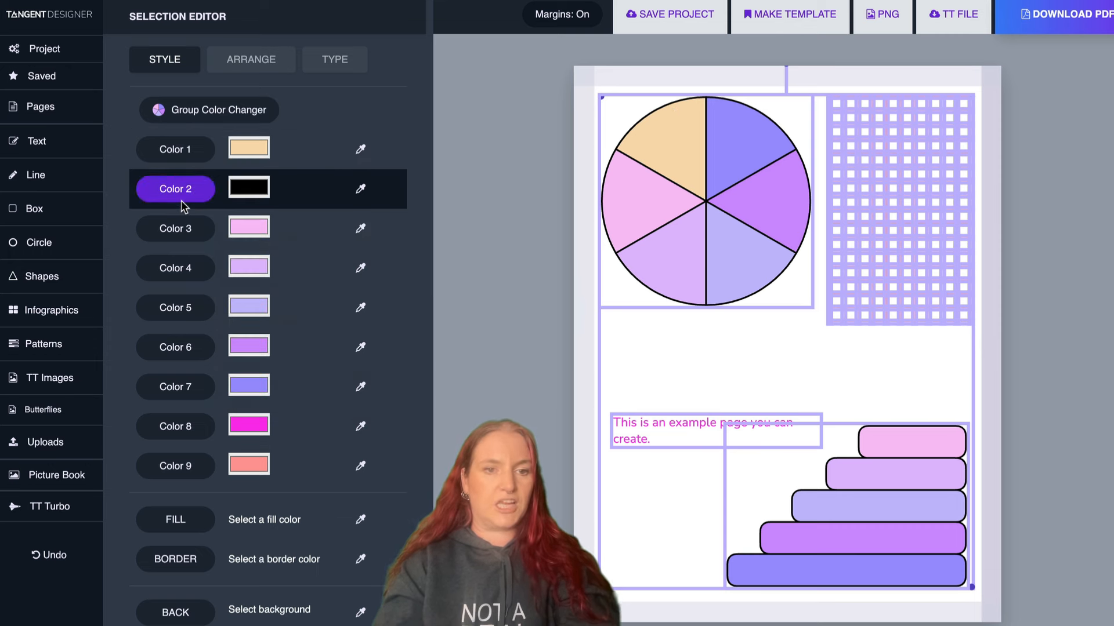
{"action": "left_click", "coordinate": [360, 188]}
{"action": "left_click", "coordinate": [748, 197]}
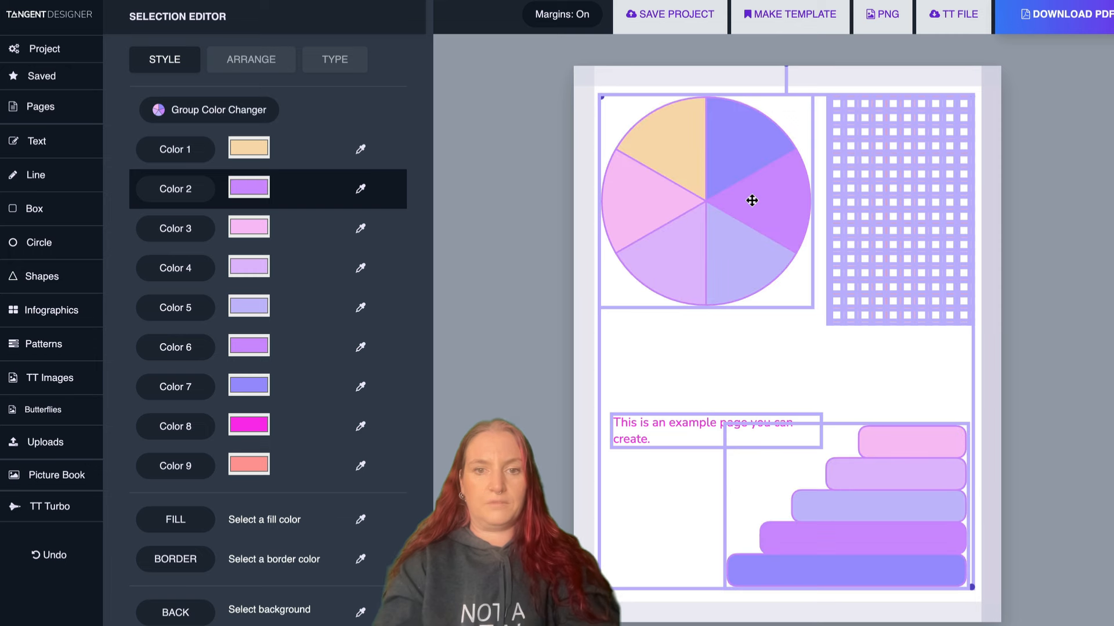
- Set the outline color, Color 2, to the tan sampled from the pie's upper-left slice
{"action": "left_click", "coordinate": [360, 189]}
{"action": "left_click", "coordinate": [668, 145]}
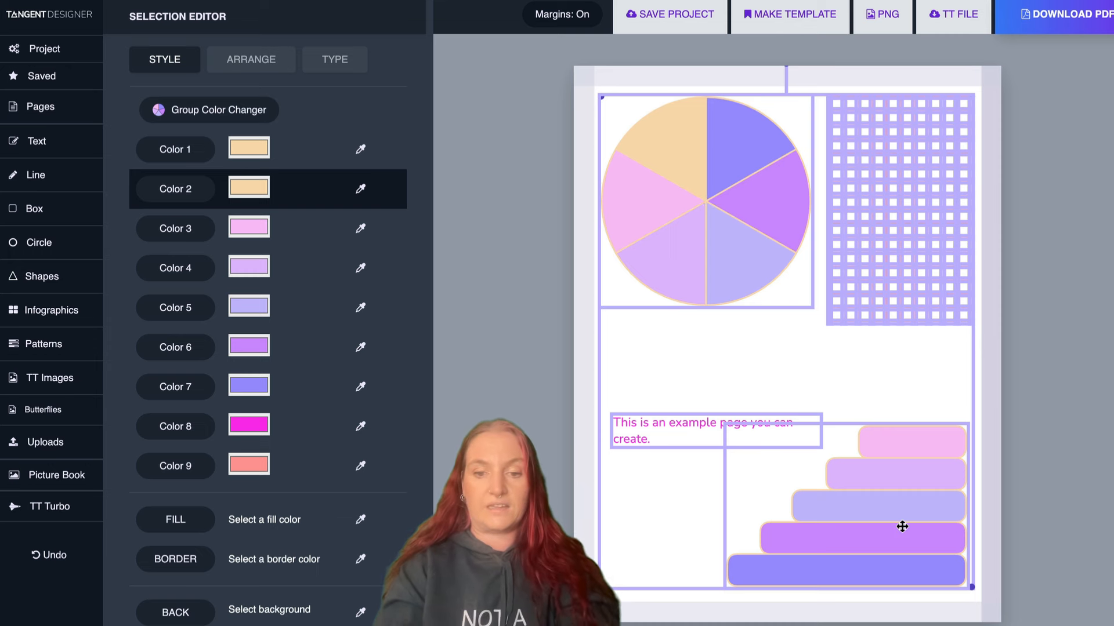
- Set the page background to the tan sampled from the pie slice and select all the objects on the page again
{"action": "left_click", "coordinate": [175, 613]}
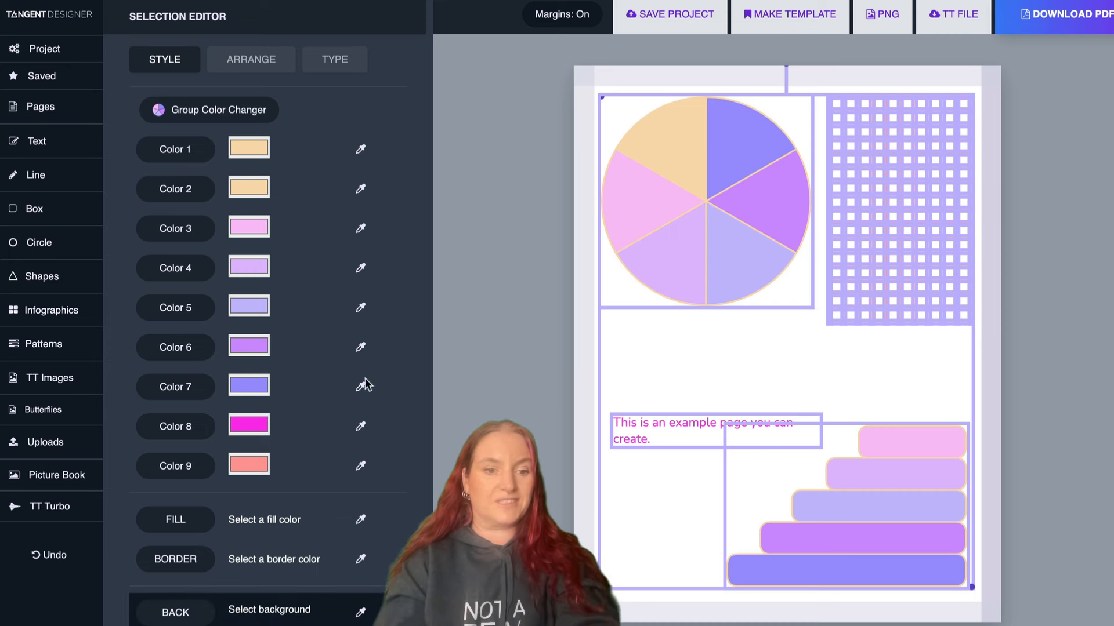
{"action": "left_click", "coordinate": [360, 613]}
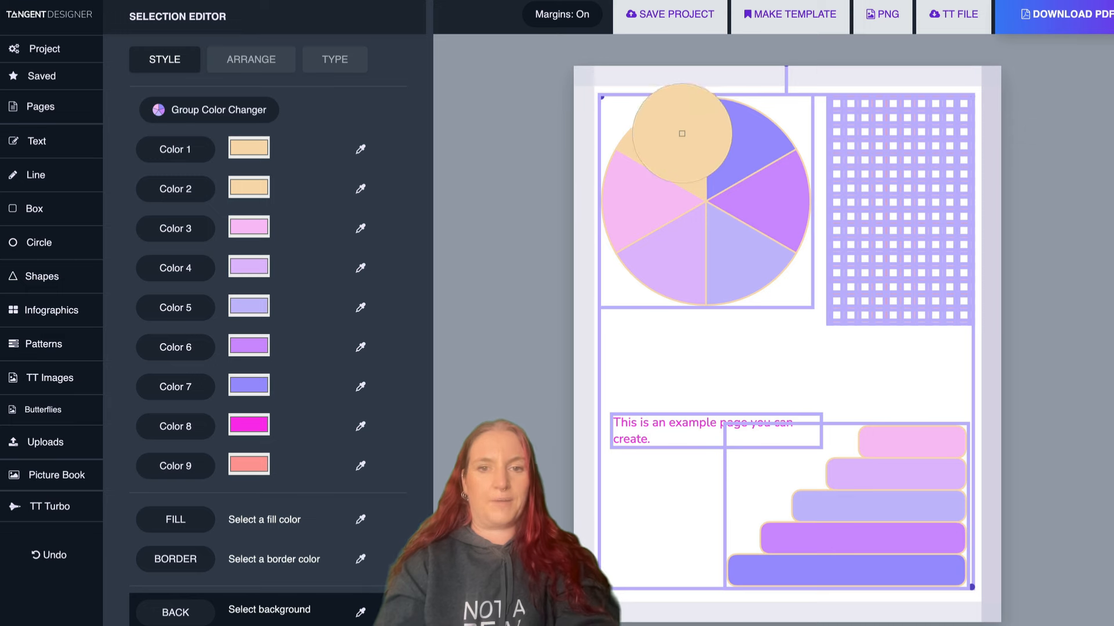
{"action": "left_click", "coordinate": [672, 145]}
{"action": "left_click_drag", "start_coordinate": [586, 73], "coordinate": [987, 598]}
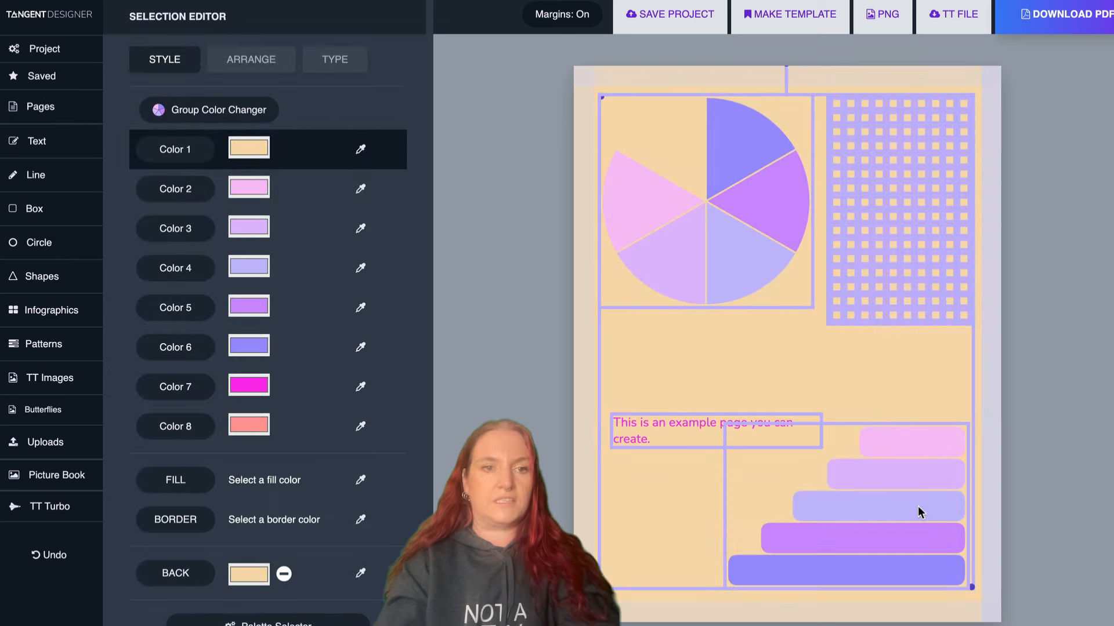
- Look through the color themes offered by the Group Color Changer and close it
{"action": "left_click", "coordinate": [191, 112]}
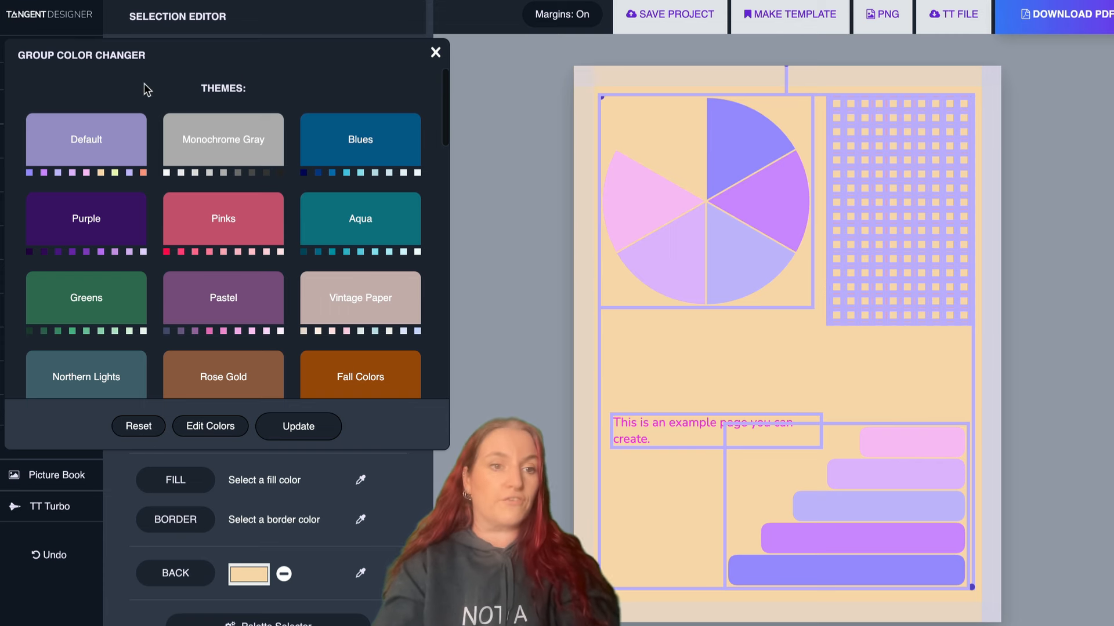
{"action": "scroll", "coordinate": [144, 82], "scroll_direction": "down", "scroll_amount": 1}
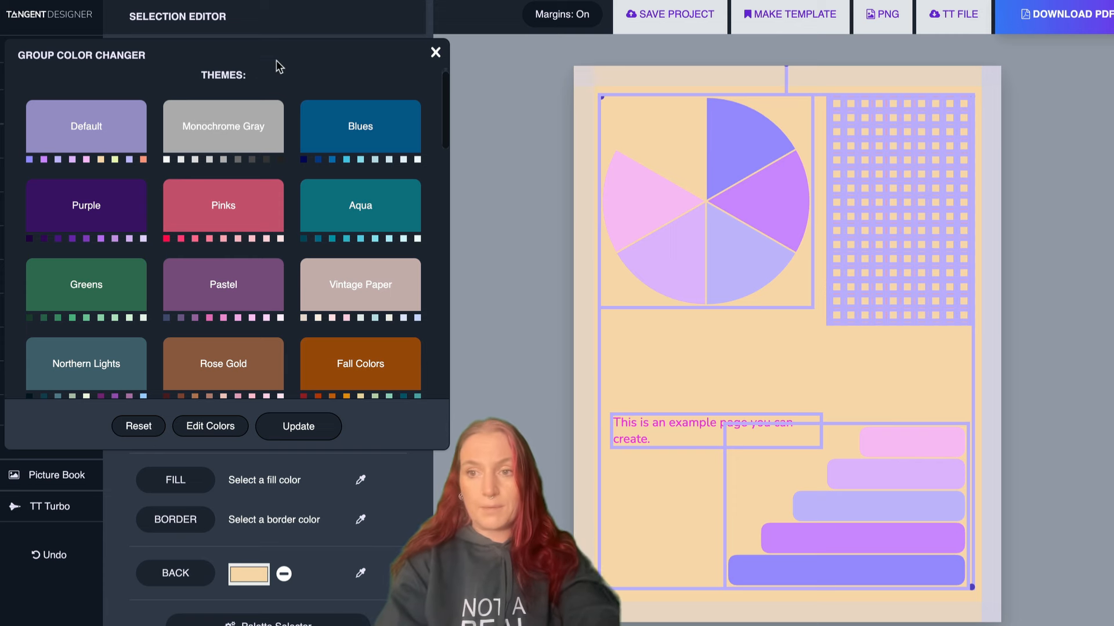
{"action": "left_click", "coordinate": [436, 52]}
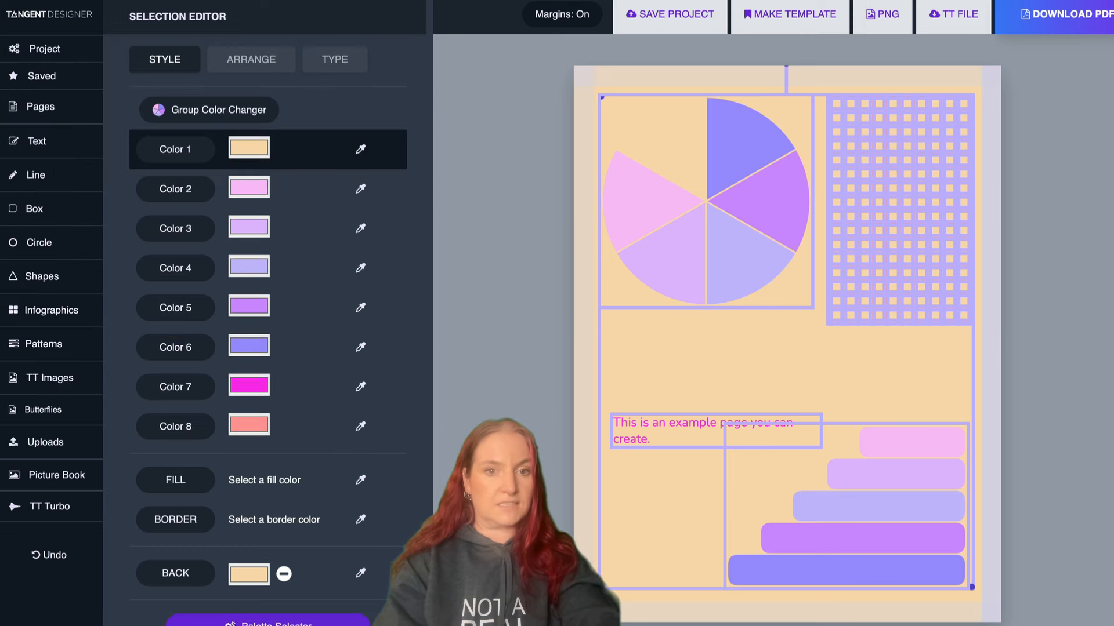
- Look through the ready-made color themes in the Palette Selector and close it
{"action": "left_click", "coordinate": [268, 621]}
{"action": "left_click", "coordinate": [155, 92]}
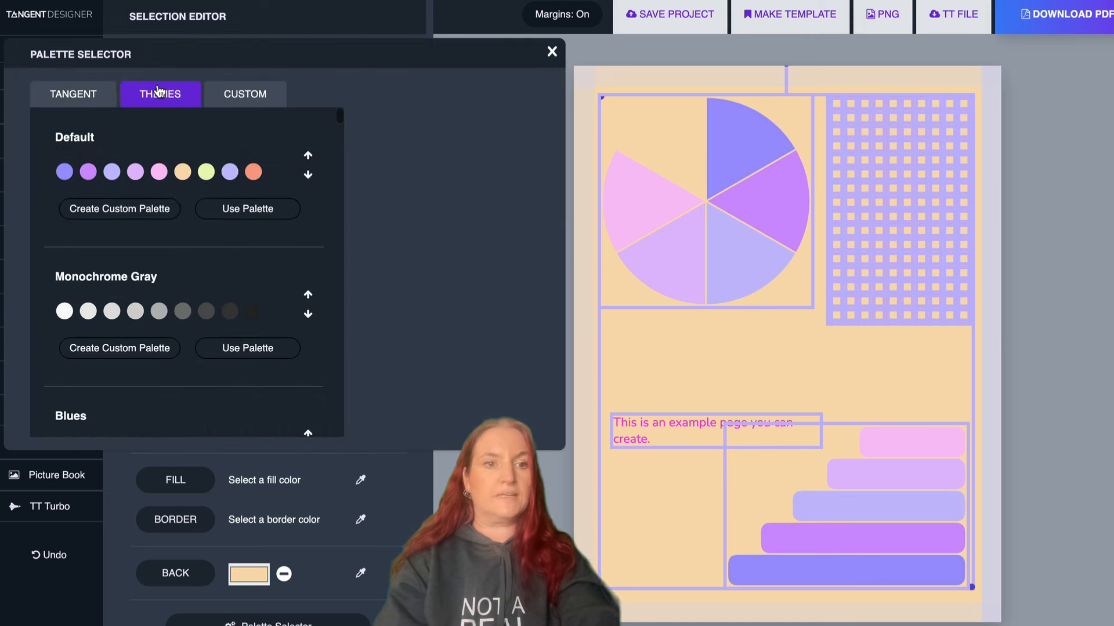
{"action": "scroll", "coordinate": [182, 166], "scroll_direction": "down", "scroll_amount": 5}
{"action": "scroll", "coordinate": [184, 167], "scroll_direction": "down", "scroll_amount": 15}
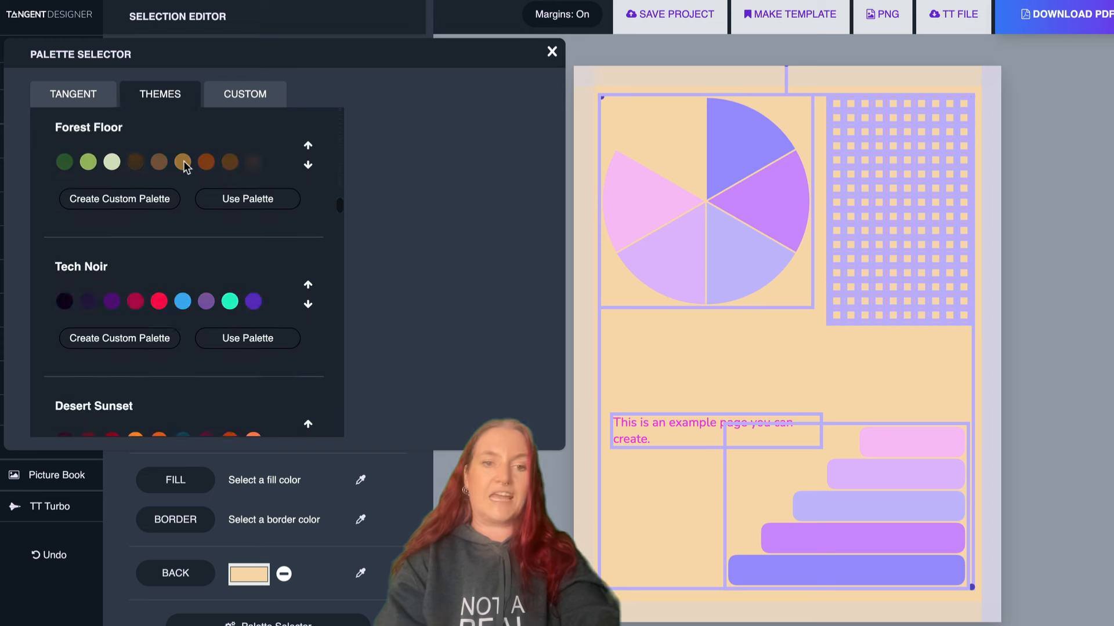
{"action": "scroll", "coordinate": [184, 167], "scroll_direction": "down", "scroll_amount": 1}
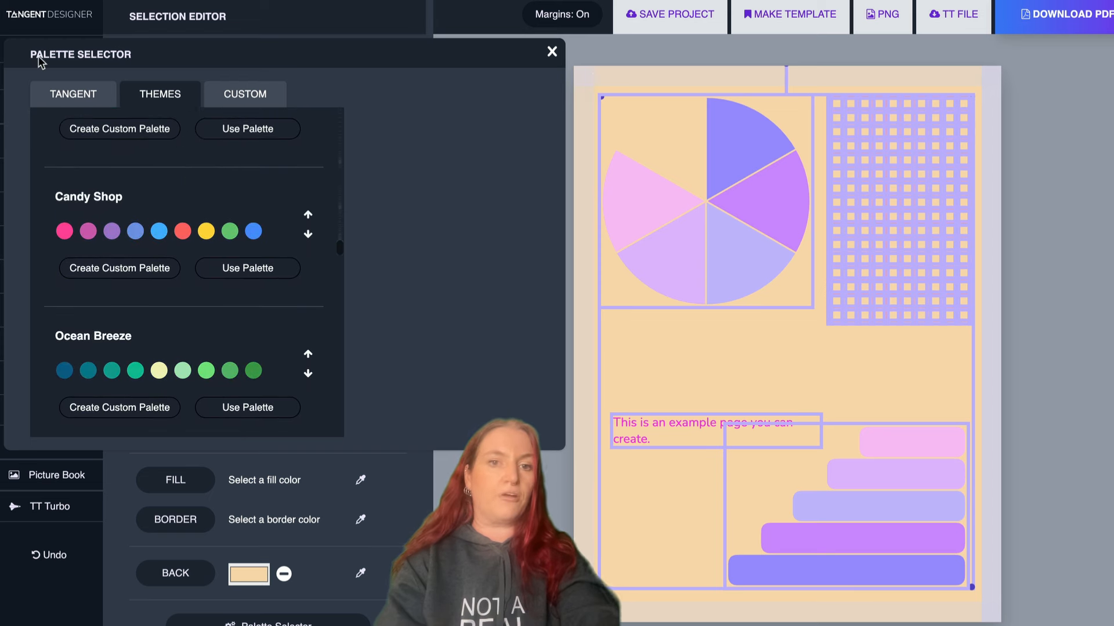
{"action": "left_click", "coordinate": [552, 52]}
- Try the Aqua and Vintage Paper themes on the selected objects with the Group Color Changer
{"action": "left_click", "coordinate": [242, 108]}
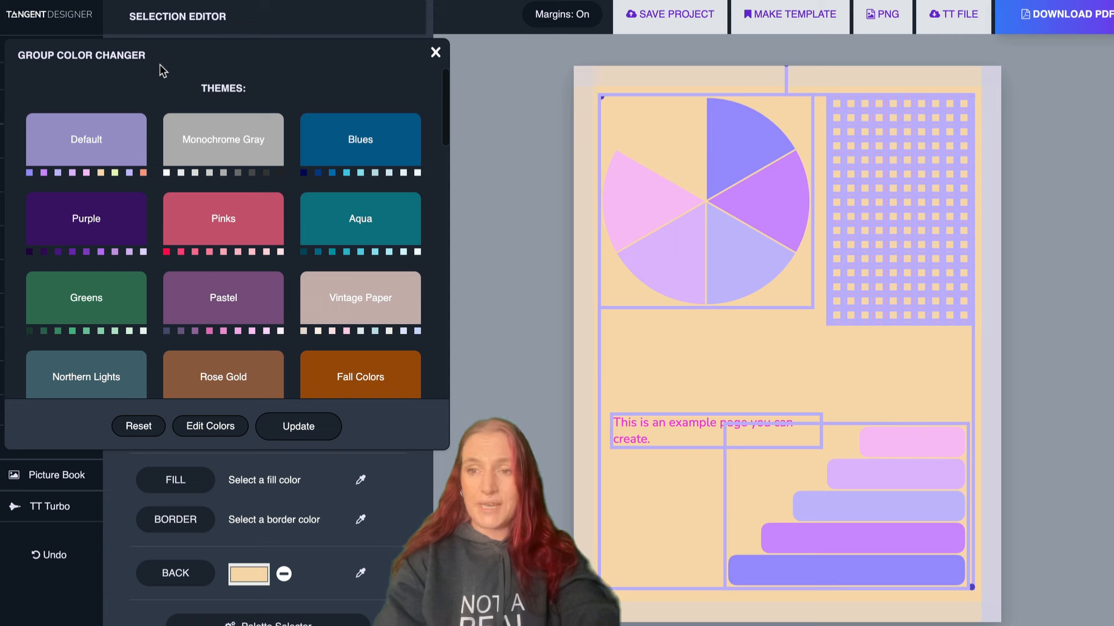
{"action": "left_click", "coordinate": [359, 221]}
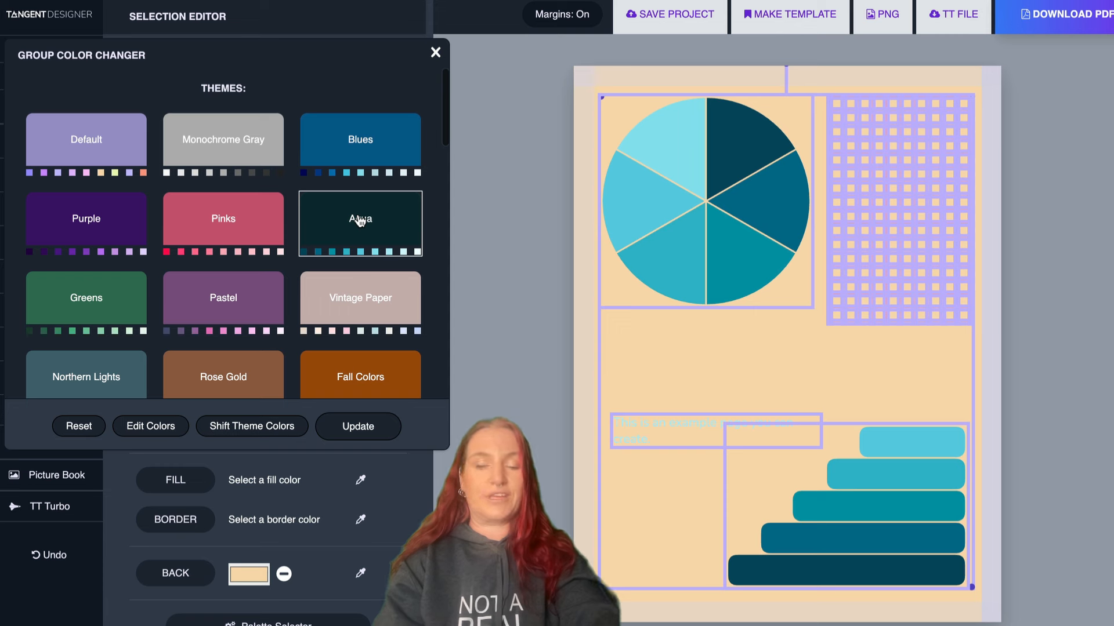
{"action": "left_click", "coordinate": [381, 316]}
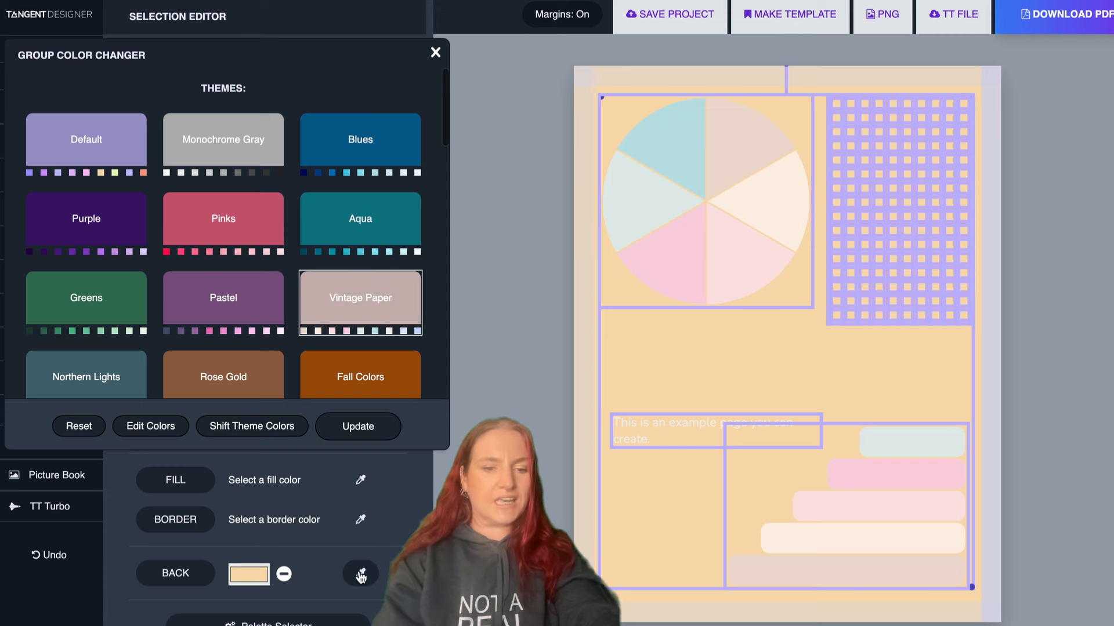
- Remove the page's tan background, apply the Rose Gold theme to the selected objects and deselect them
{"action": "left_click", "coordinate": [284, 575]}
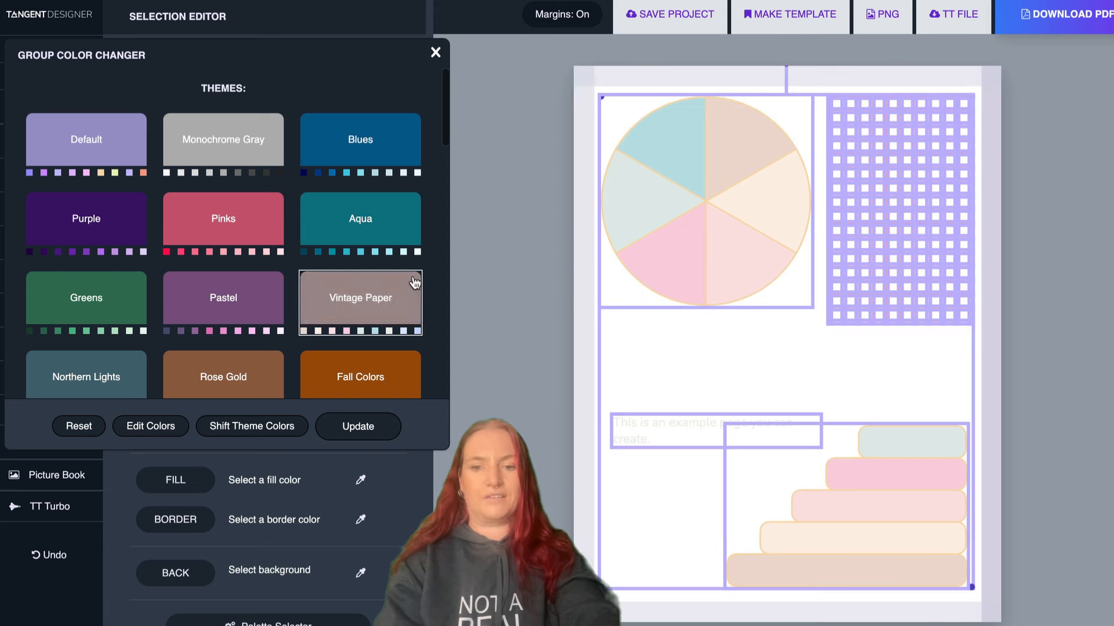
{"action": "left_click", "coordinate": [241, 380]}
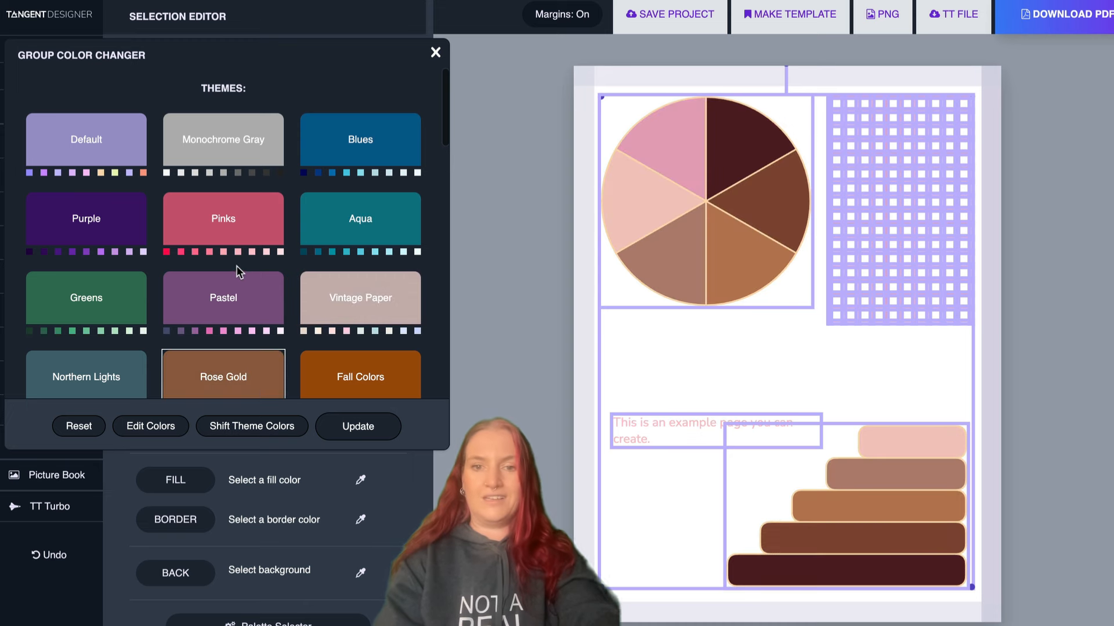
{"action": "left_click", "coordinate": [591, 379]}
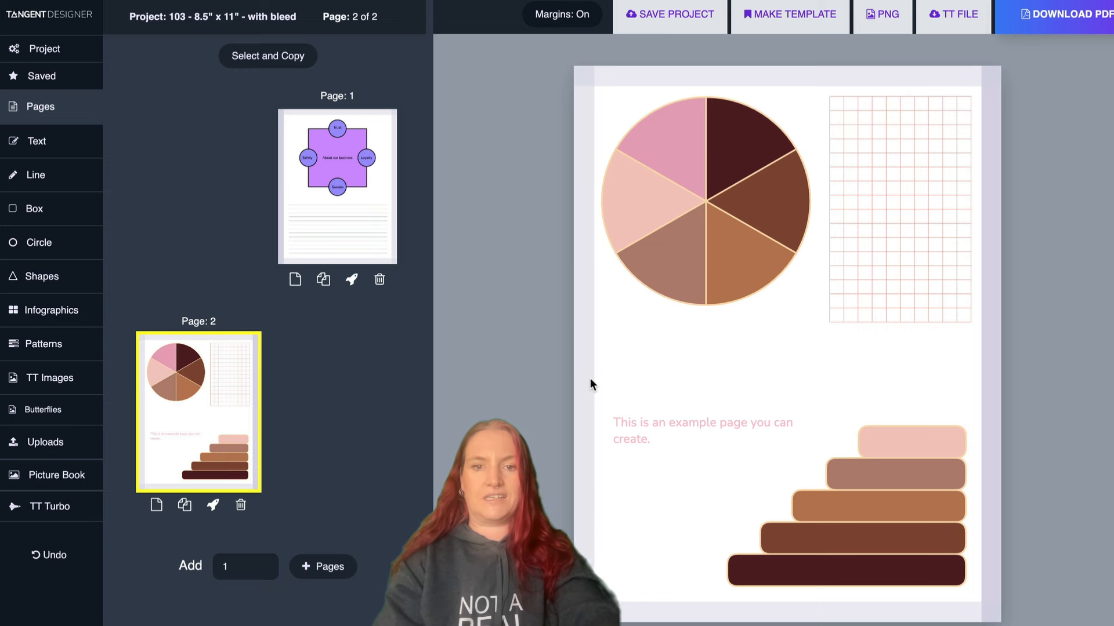
- Select all the objects on the page again and choose the Rose Gold theme in the Group Color Changer
{"action": "key", "text": "ctrl+a"}
{"action": "left_click", "coordinate": [230, 123]}
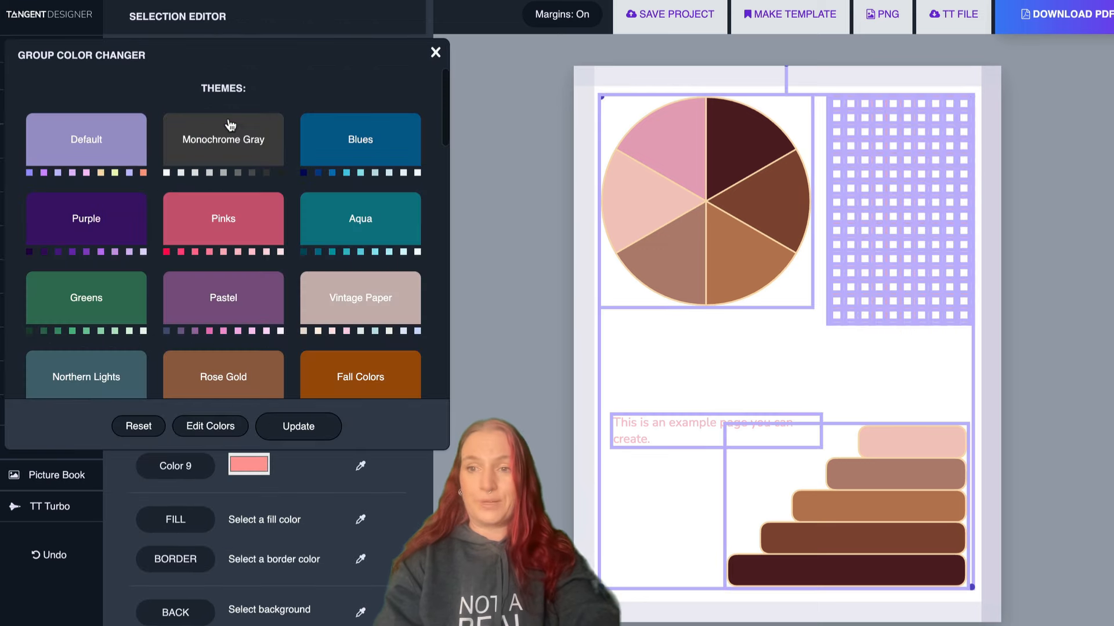
{"action": "scroll", "coordinate": [224, 149], "scroll_direction": "down", "scroll_amount": 3}
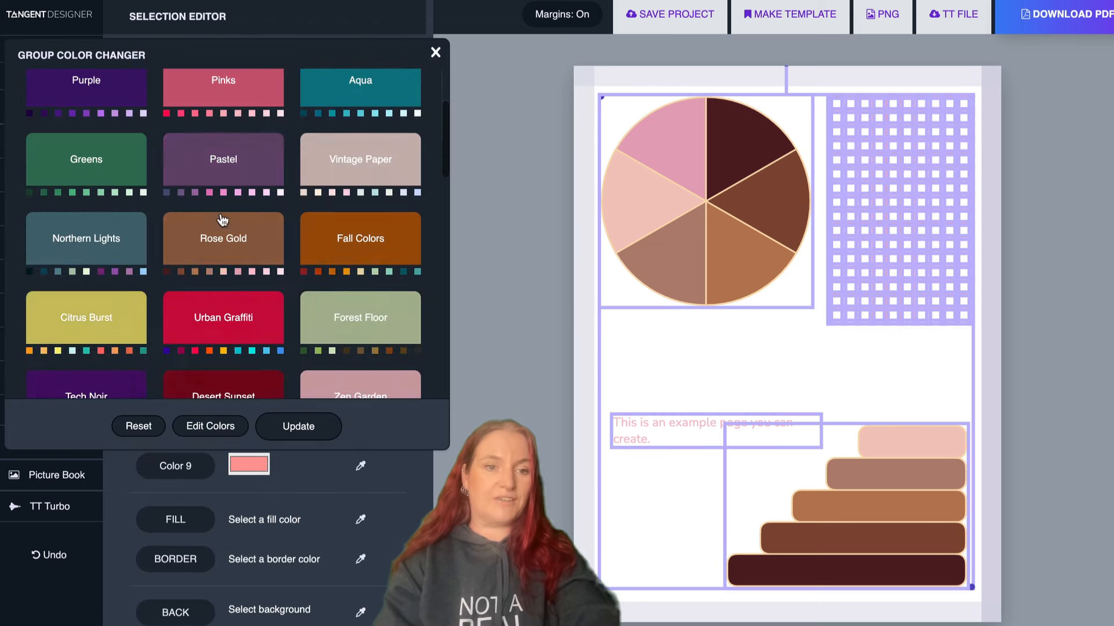
{"action": "left_click", "coordinate": [218, 226]}
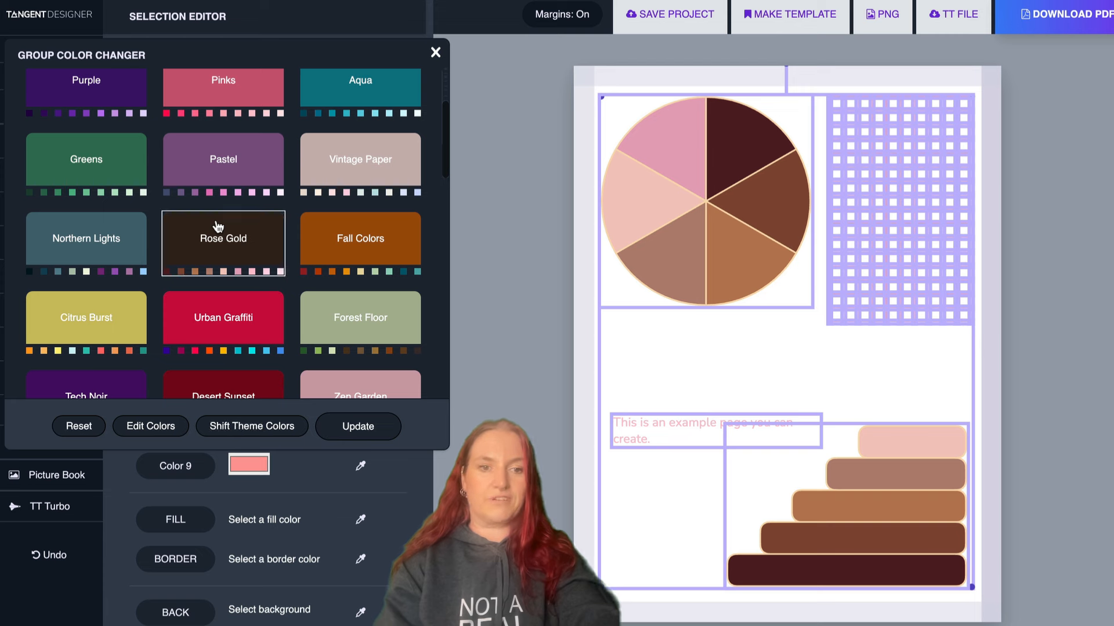
- Shift the Rose Gold theme colors repeatedly until the bottom bar is copper brown and the top bar is pink
{"action": "left_click", "coordinate": [262, 432]}
{"action": "left_click", "coordinate": [262, 432]}
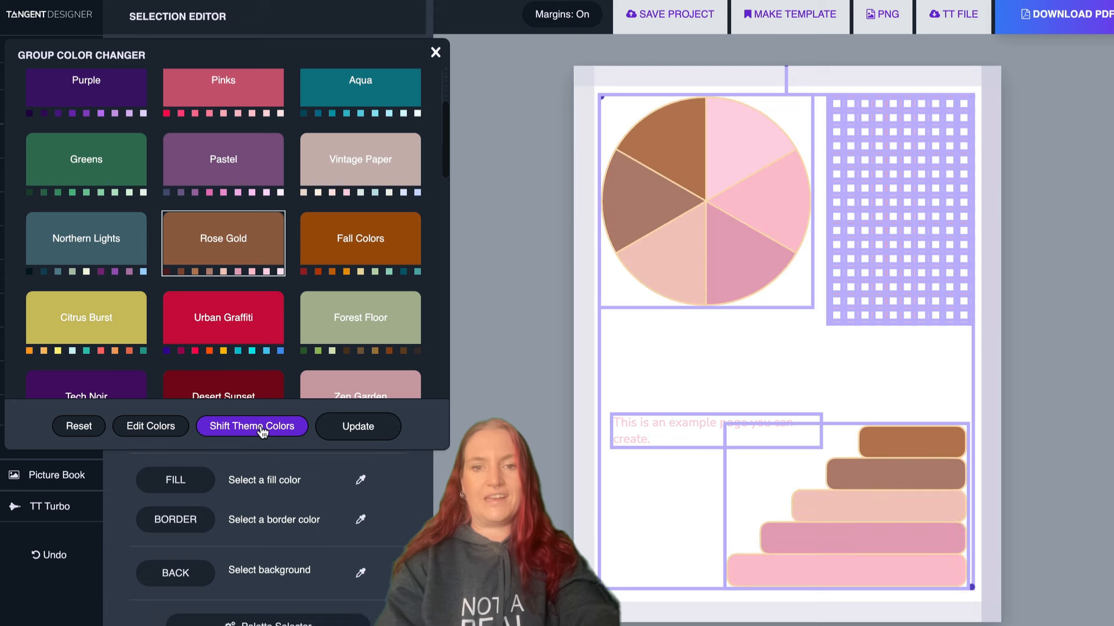
{"action": "left_click", "coordinate": [262, 431]}
{"action": "left_click", "coordinate": [262, 432]}
{"action": "left_click", "coordinate": [262, 431]}
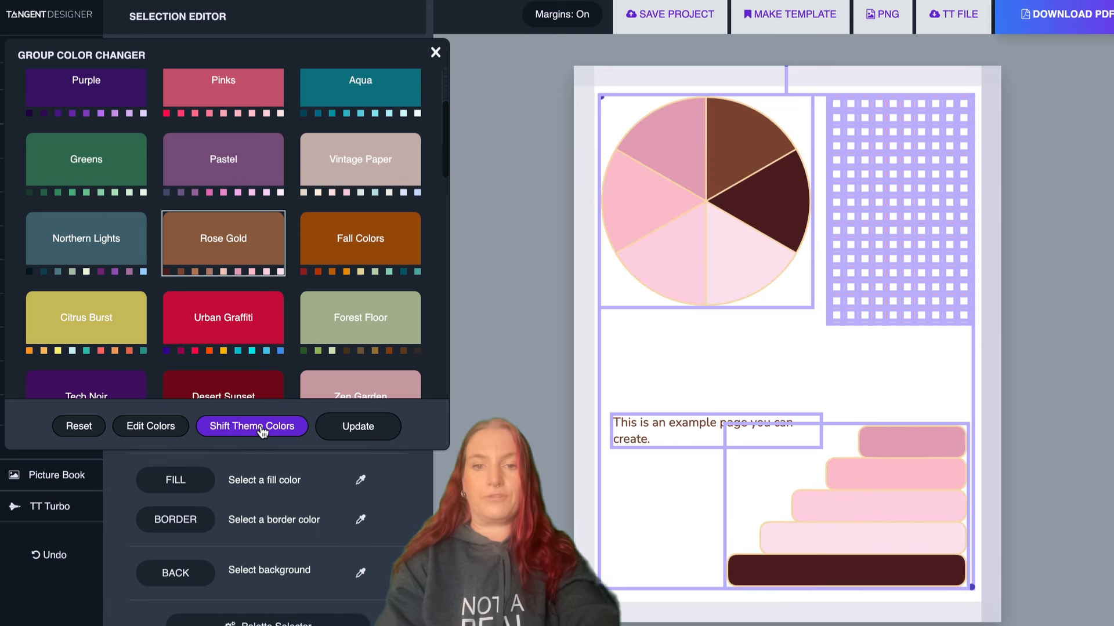
{"action": "left_click", "coordinate": [262, 431]}
{"action": "left_click", "coordinate": [262, 431]}
{"action": "left_click", "coordinate": [262, 432]}
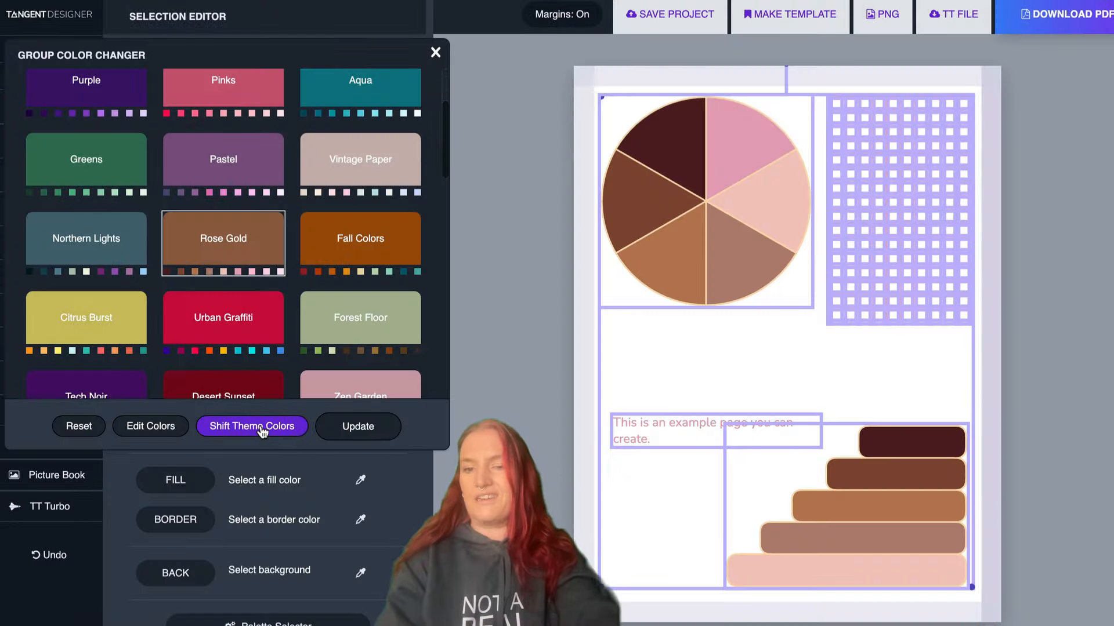
{"action": "left_click", "coordinate": [263, 432]}
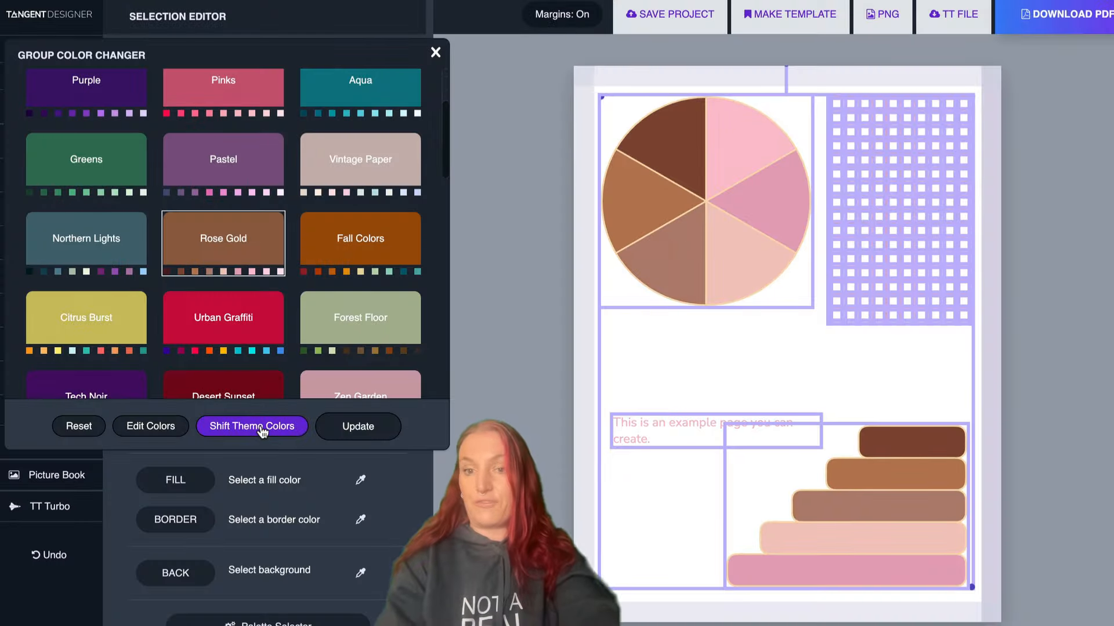
{"action": "left_click", "coordinate": [262, 431]}
{"action": "left_click", "coordinate": [262, 432]}
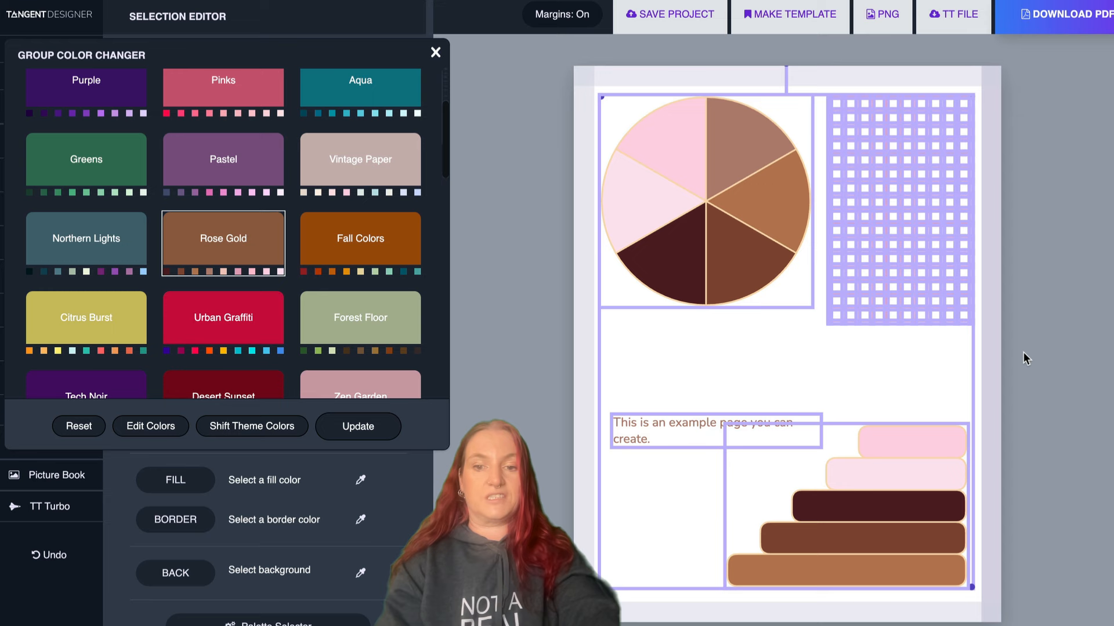
- Deselect the objects and move the example text up, closer to the pie chart
{"action": "left_click", "coordinate": [588, 390]}
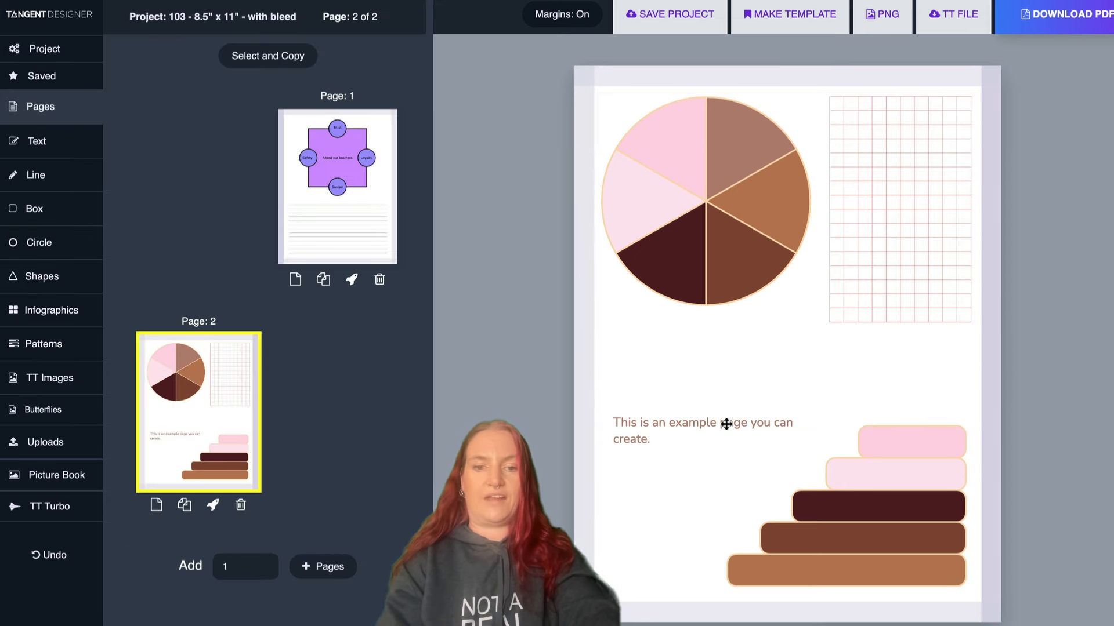
{"action": "left_click_drag", "start_coordinate": [729, 423], "coordinate": [721, 374]}
- Select the pie chart and give it a black border
{"action": "left_click", "coordinate": [719, 255]}
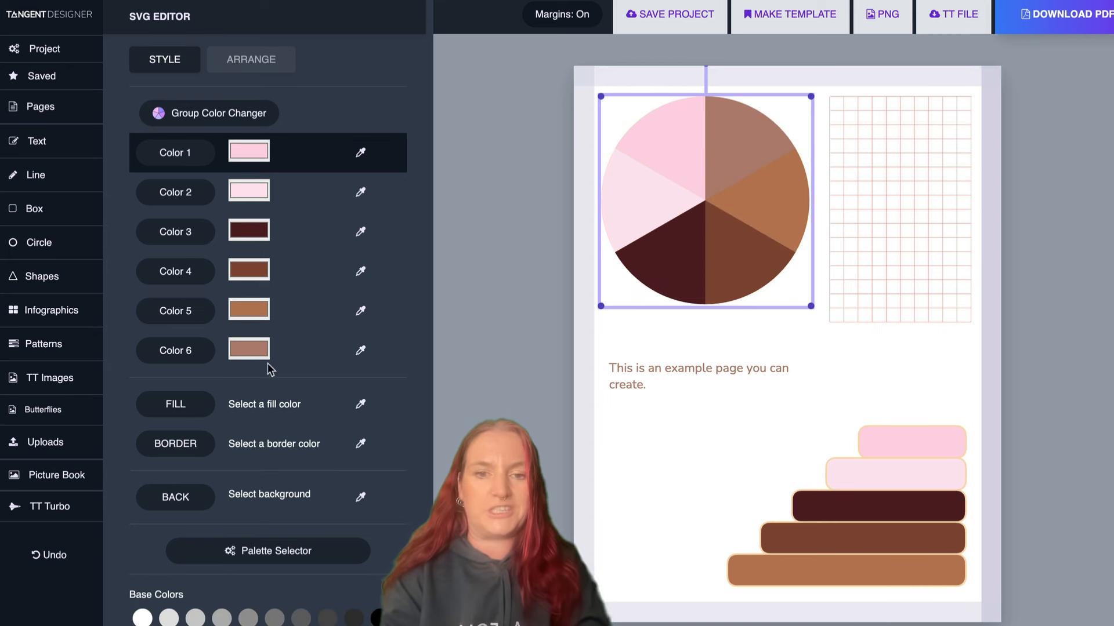
{"action": "left_click", "coordinate": [186, 444]}
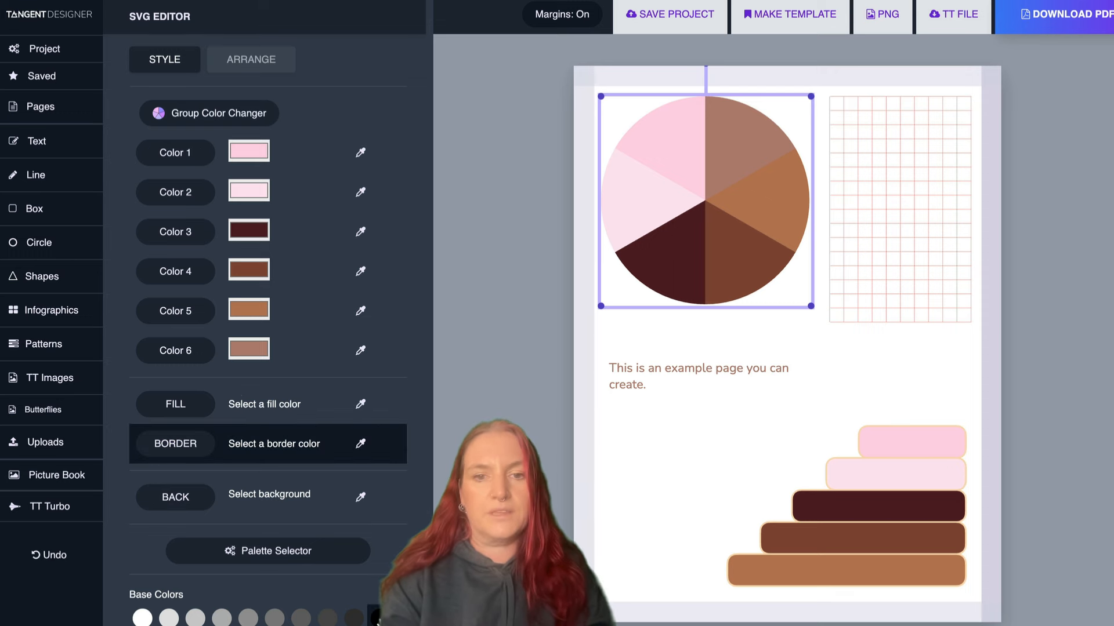
{"action": "scroll", "coordinate": [207, 248], "scroll_direction": "down", "scroll_amount": 3}
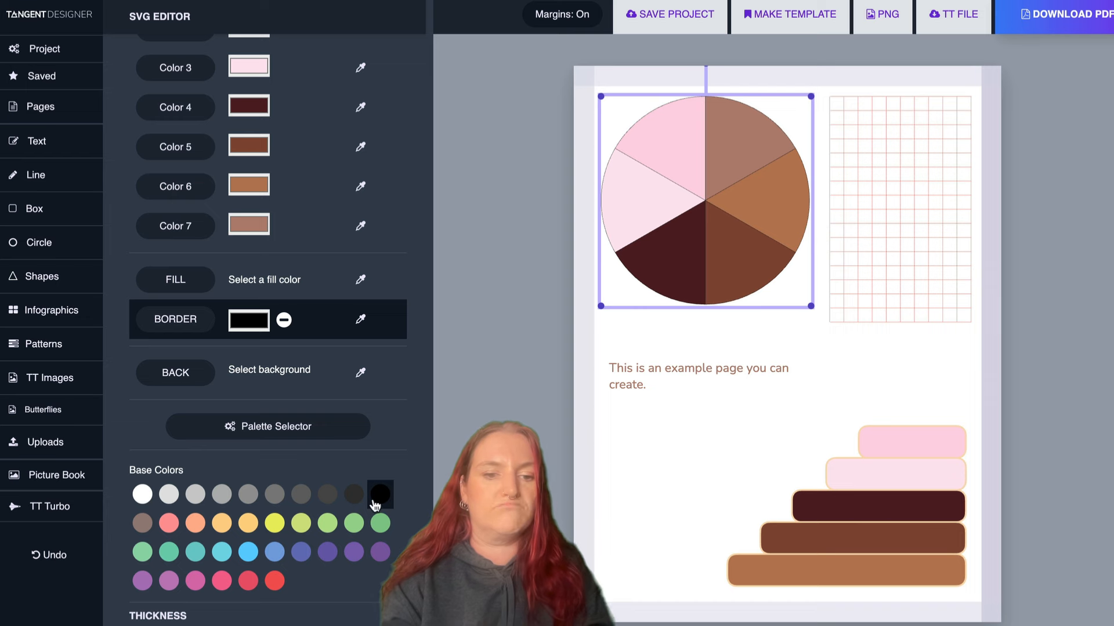
- Increase the pie chart's border thickness to 3.25 and deselect the chart
{"action": "scroll", "coordinate": [114, 339], "scroll_direction": "down", "scroll_amount": 4}
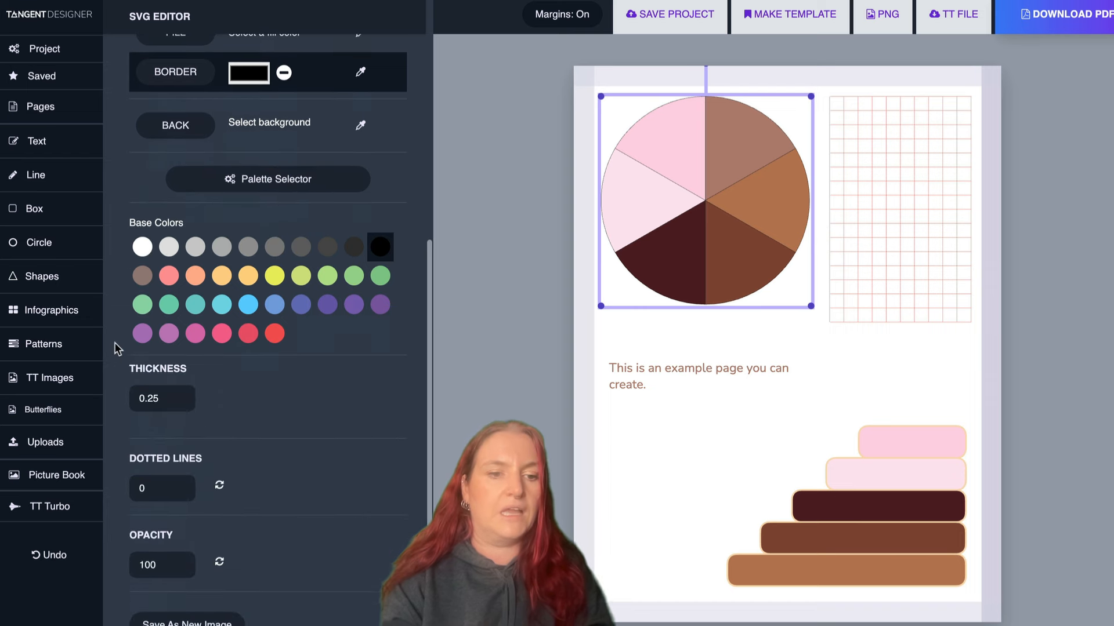
{"action": "left_click", "coordinate": [180, 395]}
{"action": "left_click", "coordinate": [179, 395]}
{"action": "left_click", "coordinate": [179, 396]}
{"action": "left_click", "coordinate": [179, 396]}
{"action": "left_click", "coordinate": [180, 396]}
{"action": "left_click", "coordinate": [180, 395]}
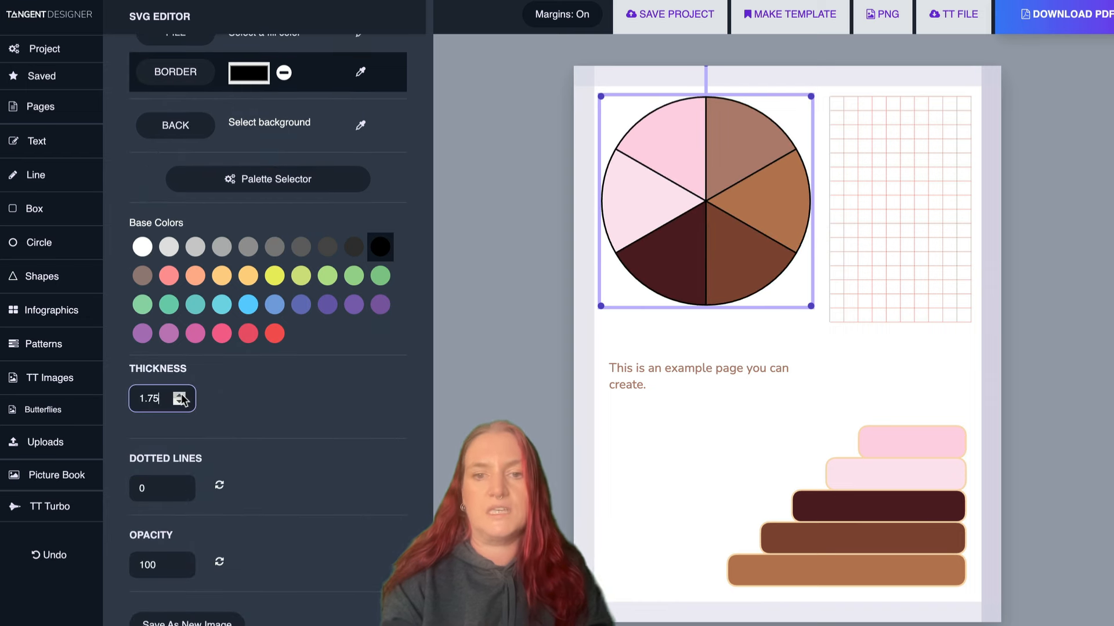
{"action": "left_click", "coordinate": [179, 396]}
{"action": "left_click", "coordinate": [179, 395]}
{"action": "left_click", "coordinate": [179, 396]}
{"action": "left_click", "coordinate": [179, 396]}
{"action": "left_click", "coordinate": [179, 396]}
{"action": "left_click", "coordinate": [179, 396]}
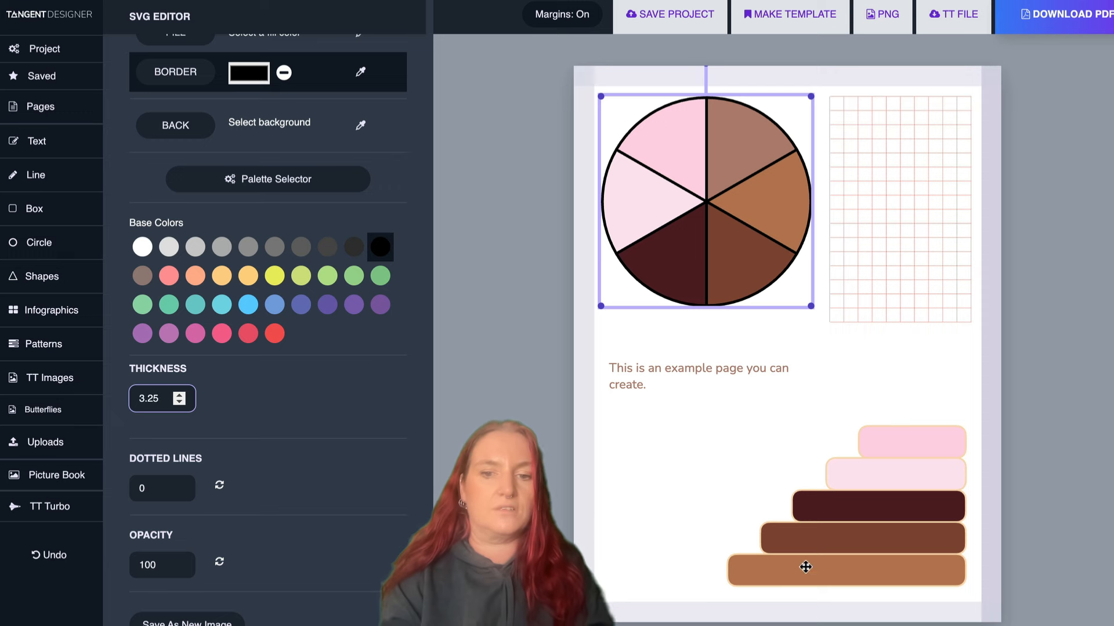
{"action": "left_click", "coordinate": [711, 500]}
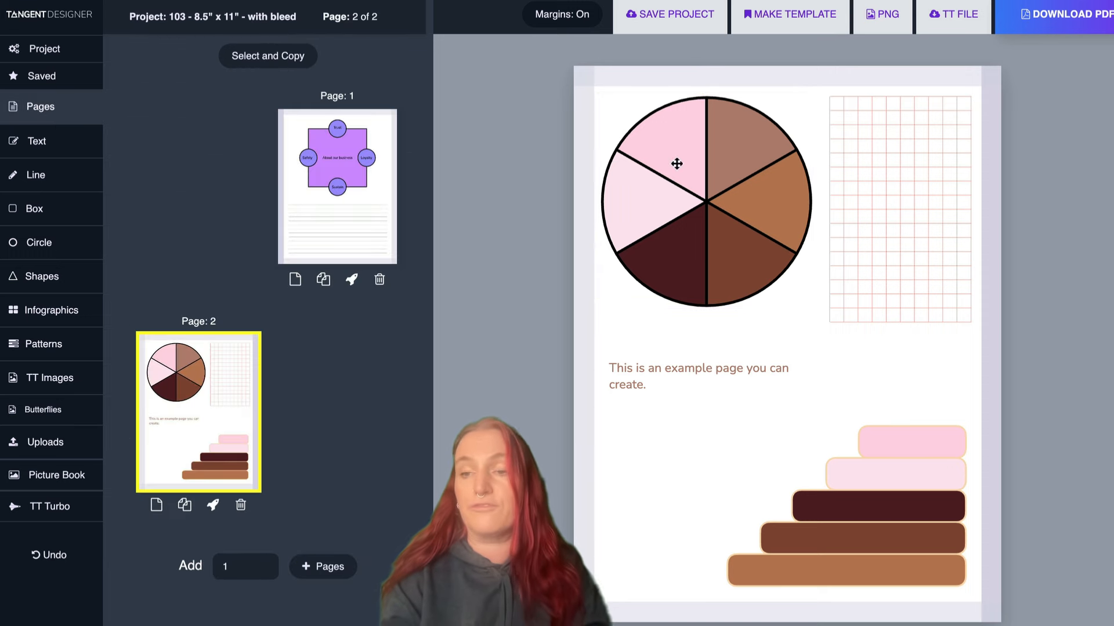
- Reselect the pie chart and reduce its border thickness
{"action": "left_click", "coordinate": [677, 185]}
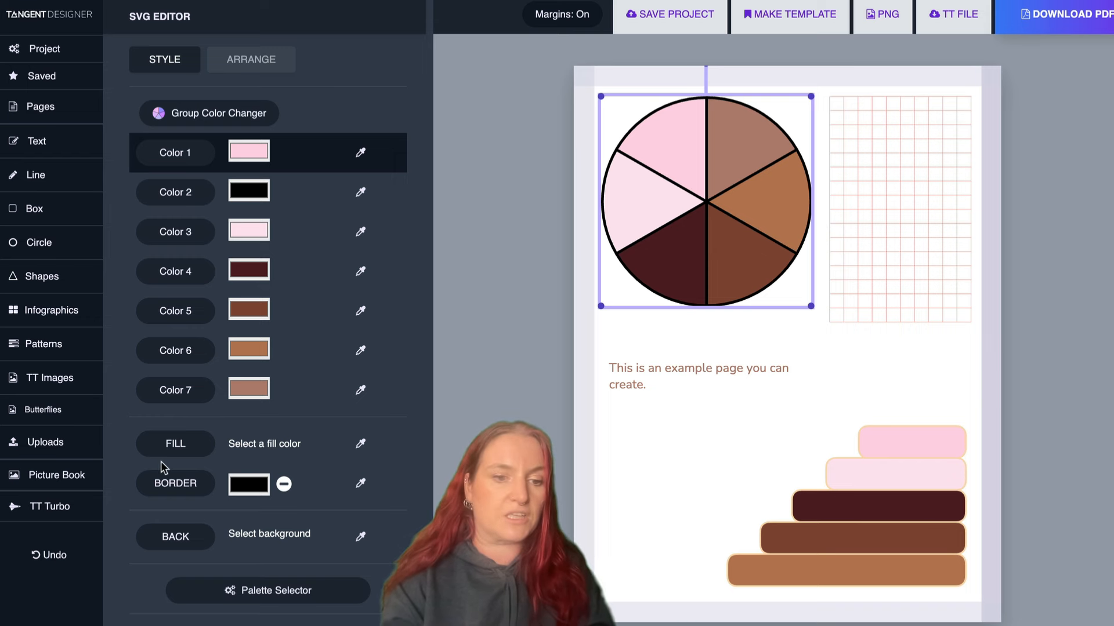
{"action": "scroll", "coordinate": [162, 458], "scroll_direction": "down", "scroll_amount": 8}
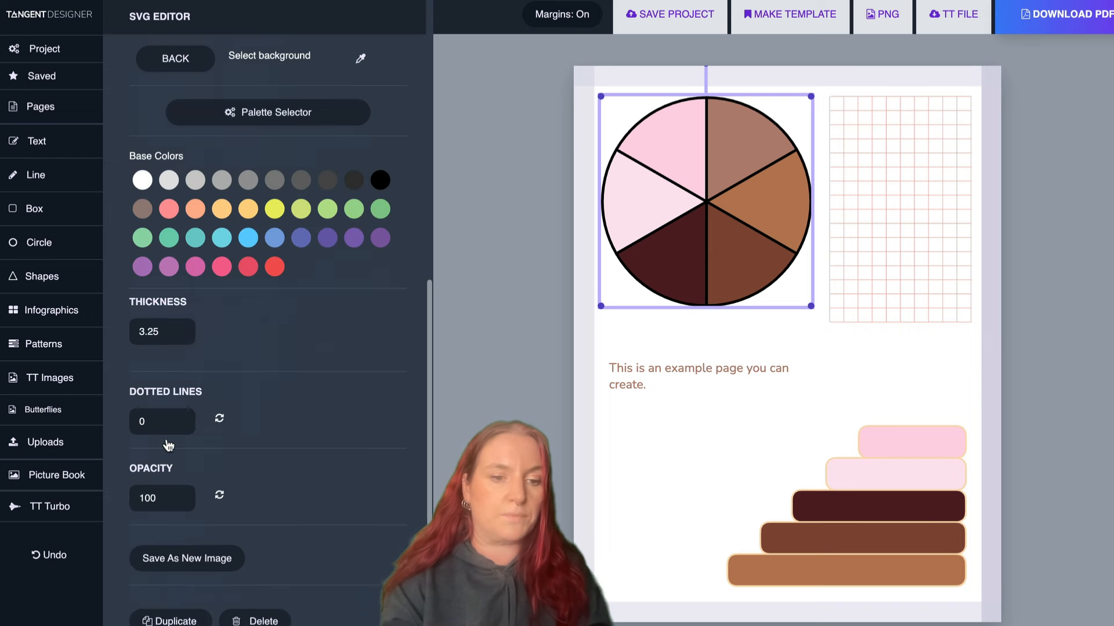
{"action": "left_click", "coordinate": [179, 335]}
{"action": "left_click", "coordinate": [179, 334]}
{"action": "left_click", "coordinate": [179, 334]}
{"action": "left_click", "coordinate": [179, 335]}
{"action": "left_click", "coordinate": [179, 335]}
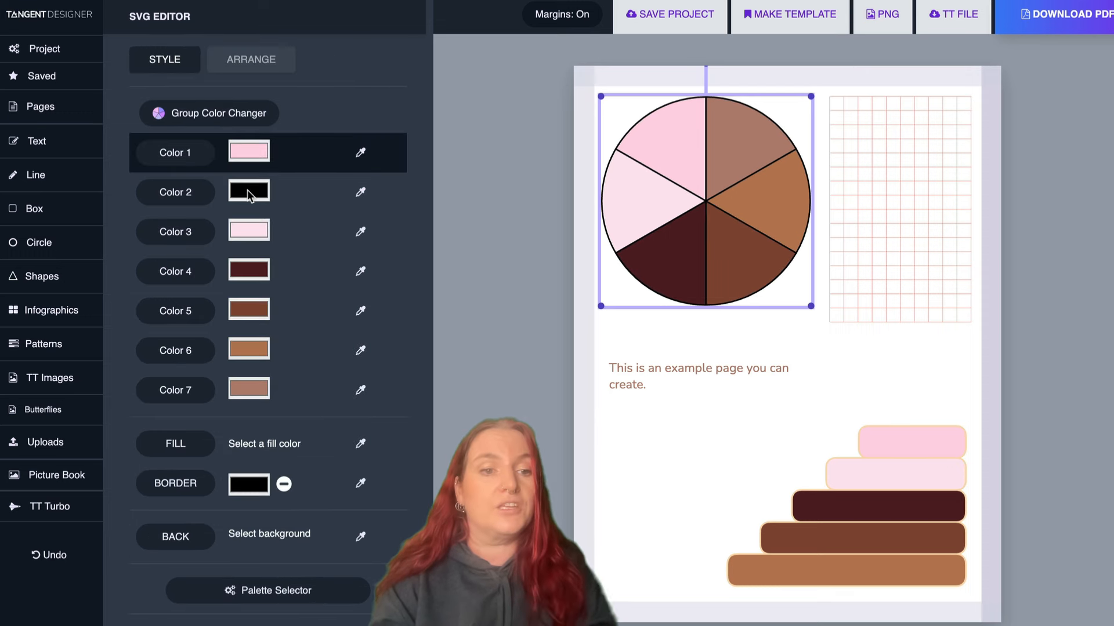
- Change Color 2, the pie chart's black border, to near-white and deselect the chart
{"action": "left_click", "coordinate": [247, 189]}
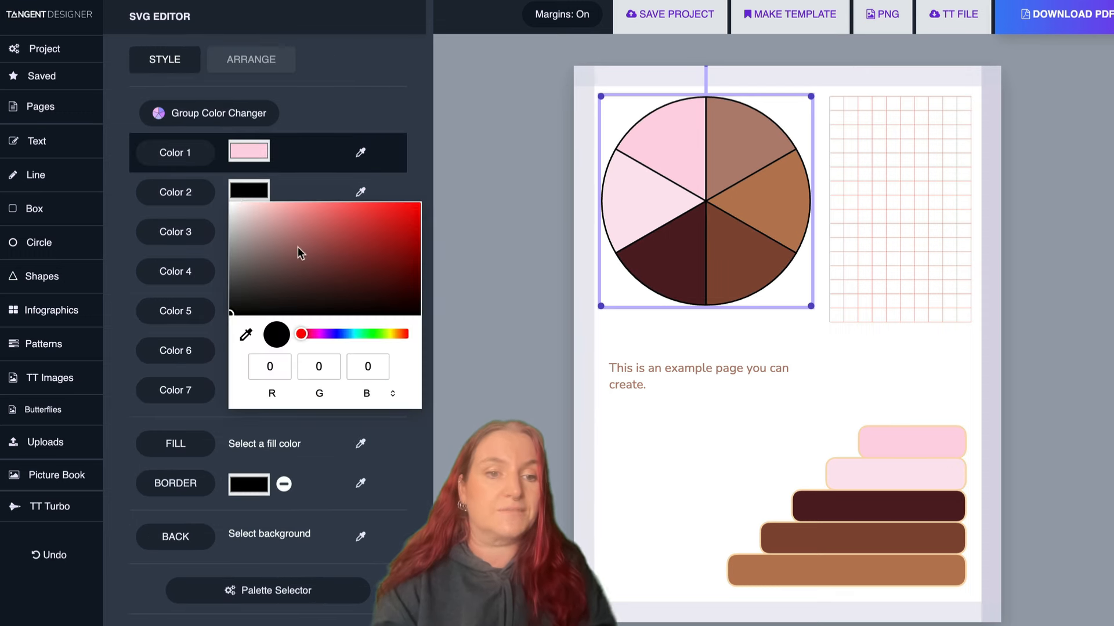
{"action": "left_click_drag", "start_coordinate": [298, 246], "coordinate": [96, 58]}
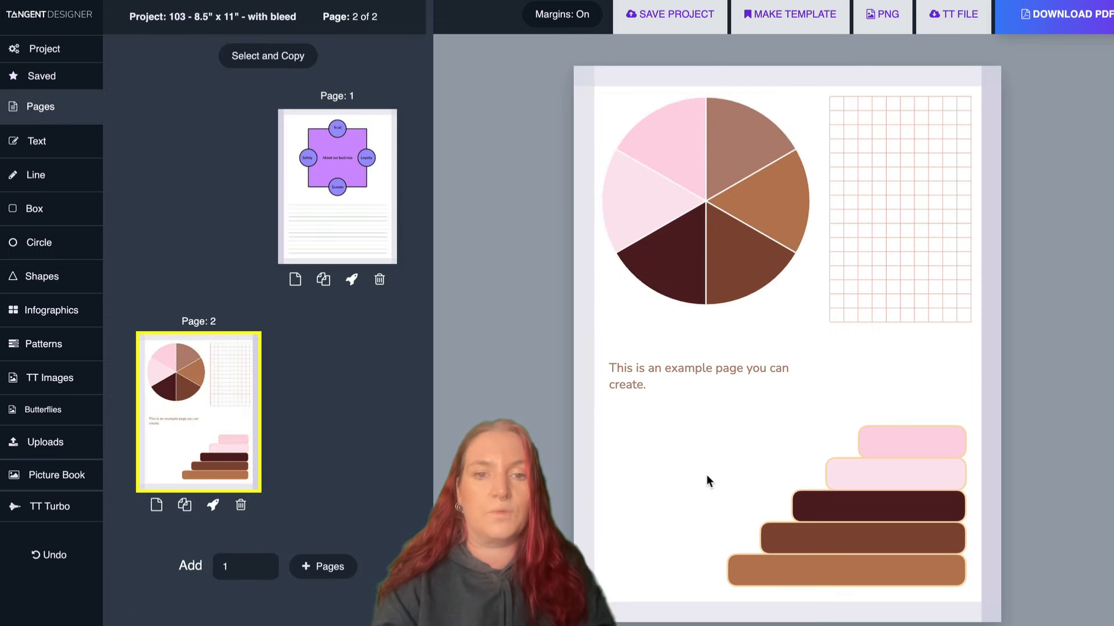
{"action": "left_click", "coordinate": [710, 441]}
- Reselect the pie chart and set its border thickness to 4.25
{"action": "left_click", "coordinate": [734, 204]}
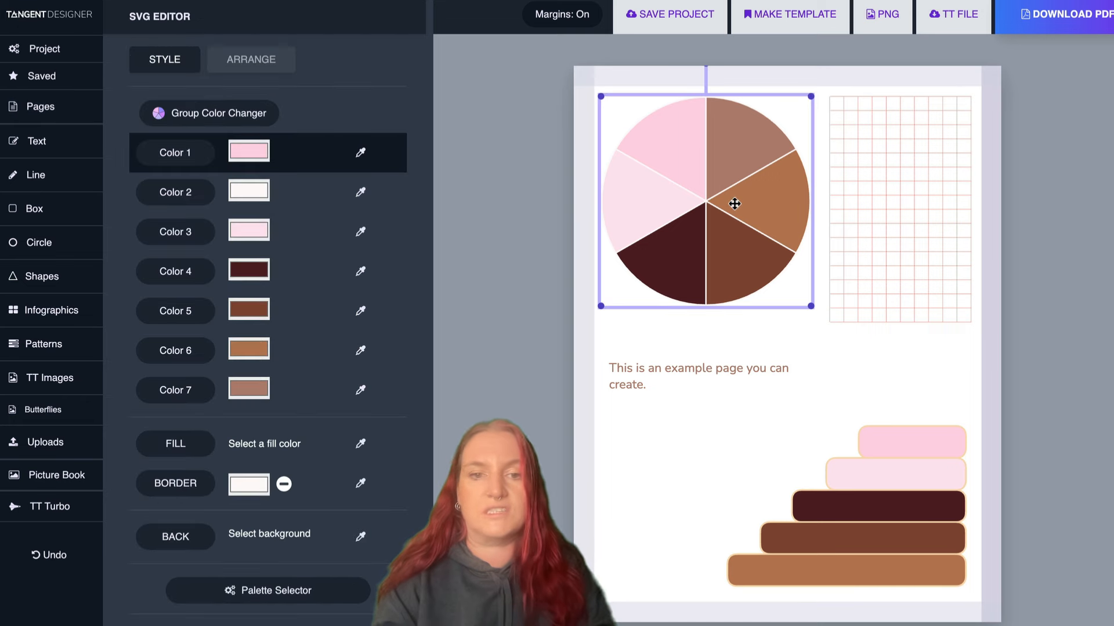
{"action": "scroll", "coordinate": [248, 288], "scroll_direction": "down", "scroll_amount": 8}
{"action": "left_click", "coordinate": [179, 329]}
{"action": "left_click", "coordinate": [179, 330]}
{"action": "left_click", "coordinate": [179, 329]}
{"action": "left_click", "coordinate": [179, 330]}
{"action": "left_click", "coordinate": [179, 329]}
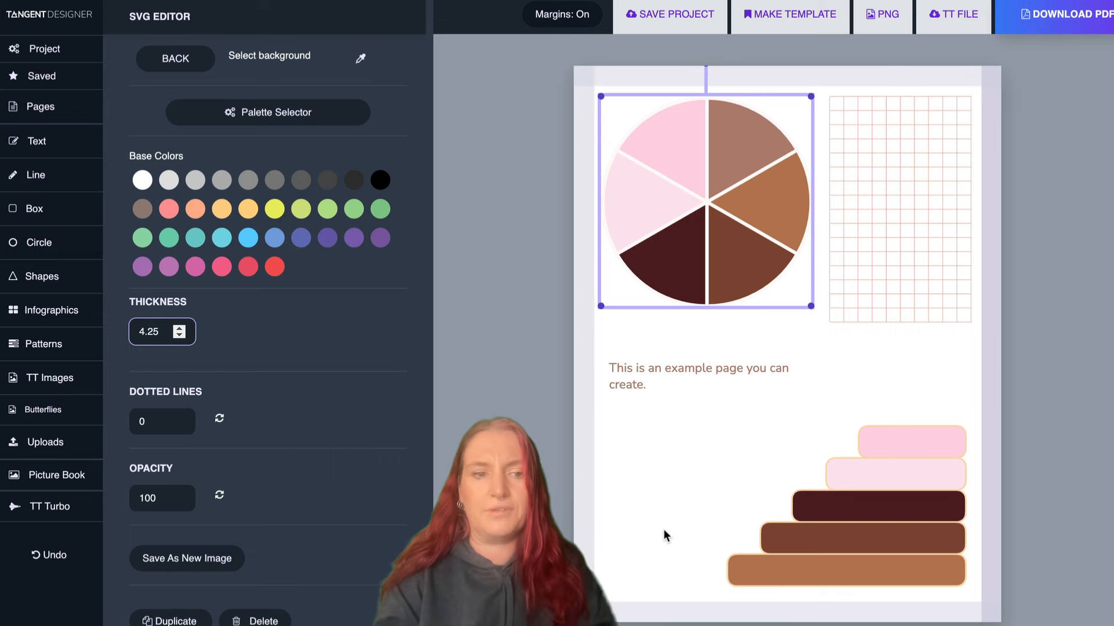
- Set the pie chart's border color to the light pink sampled from its upper-left slice
{"action": "scroll", "coordinate": [323, 287], "scroll_direction": "up", "scroll_amount": 8}
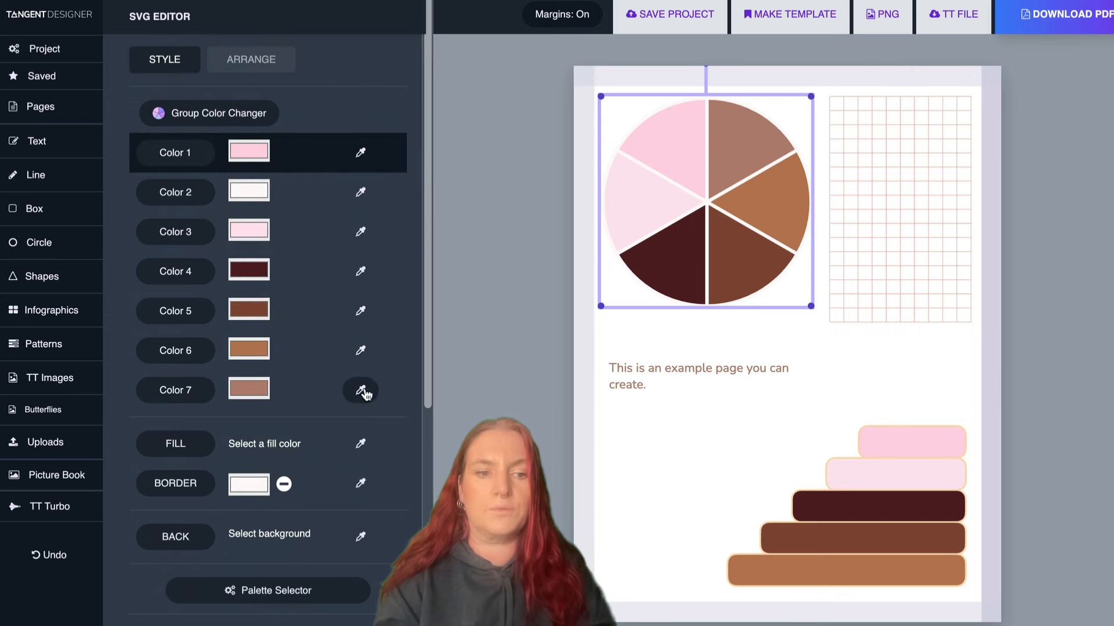
{"action": "left_click", "coordinate": [360, 483]}
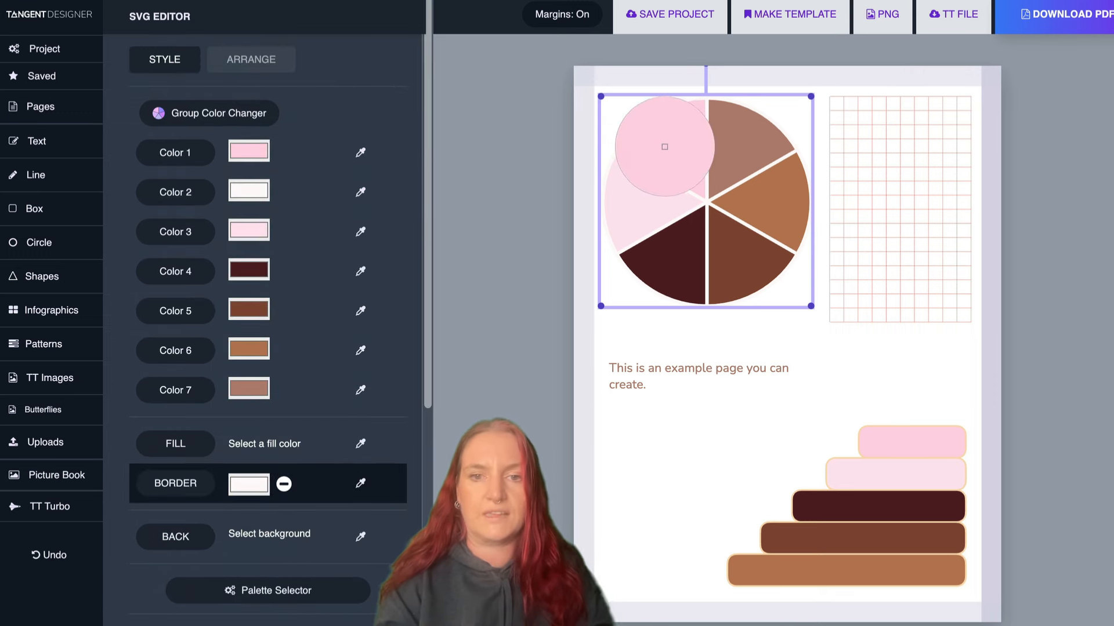
{"action": "left_click", "coordinate": [665, 147]}
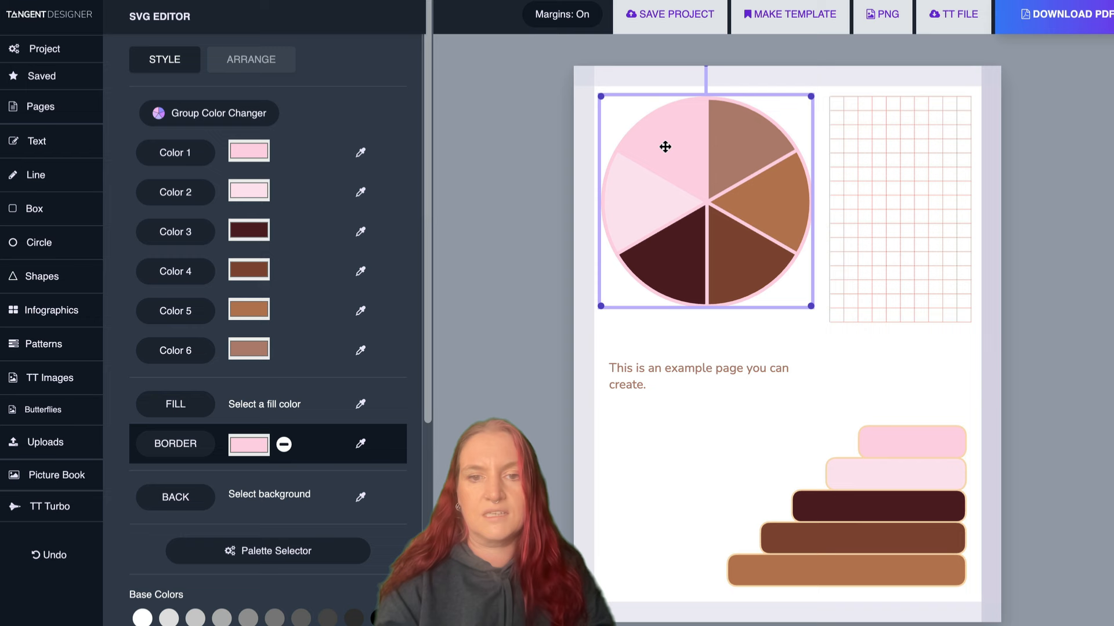
- Set the pie chart's border to the pale pink sampled from its left slice, with a dotted lines value of 6
{"action": "left_click", "coordinate": [360, 444]}
{"action": "left_click", "coordinate": [654, 189]}
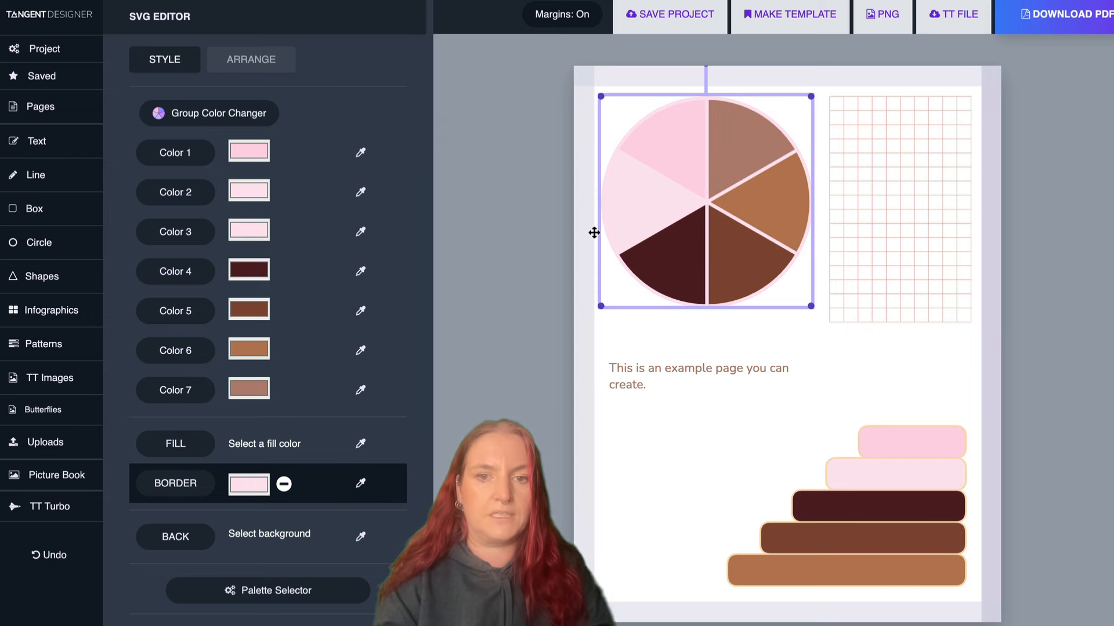
{"action": "scroll", "coordinate": [207, 459], "scroll_direction": "down", "scroll_amount": 5}
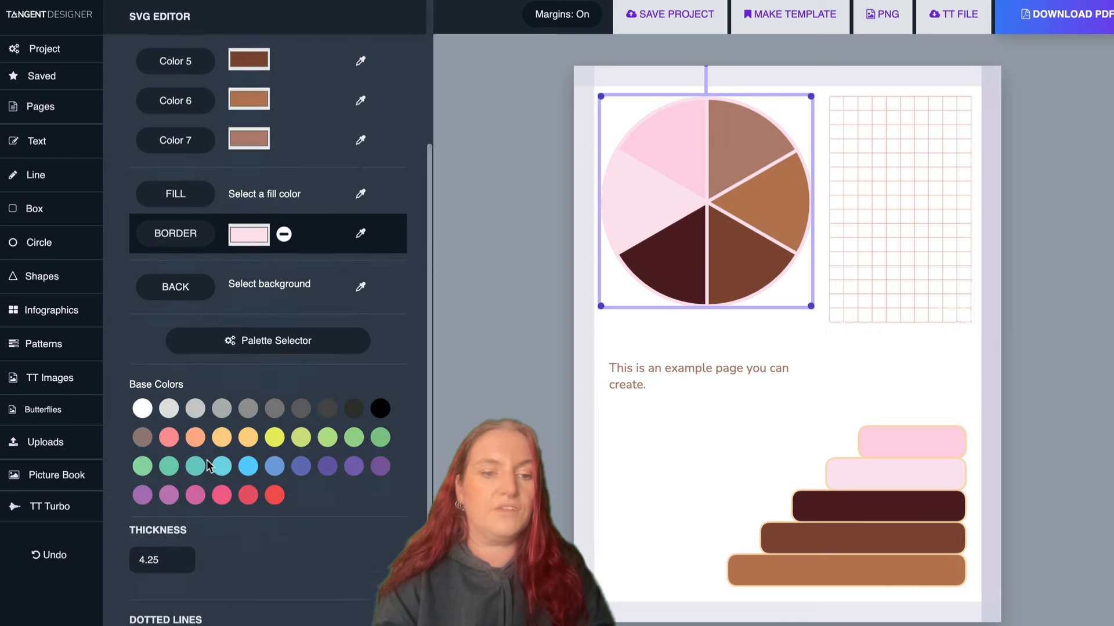
{"action": "left_click", "coordinate": [179, 579]}
{"action": "left_click", "coordinate": [180, 579]}
{"action": "left_click", "coordinate": [179, 579]}
{"action": "left_click", "coordinate": [179, 579]}
{"action": "left_click", "coordinate": [179, 579]}
{"action": "left_click", "coordinate": [179, 579]}
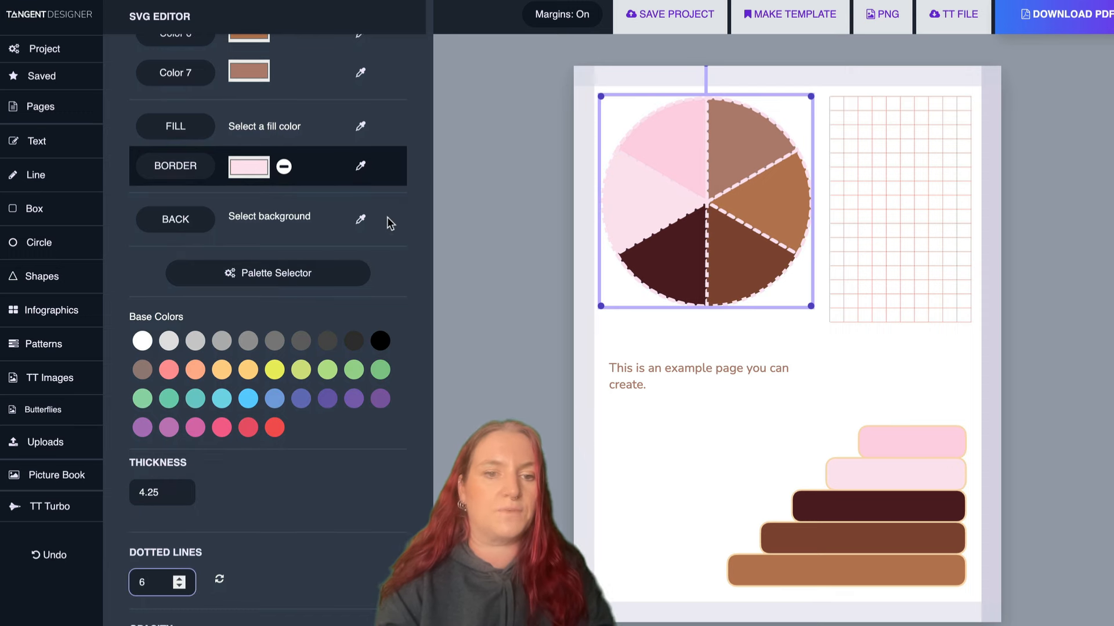
- Color the pie chart's border black and set its dotted lines value to 0
{"action": "left_click", "coordinate": [380, 342]}
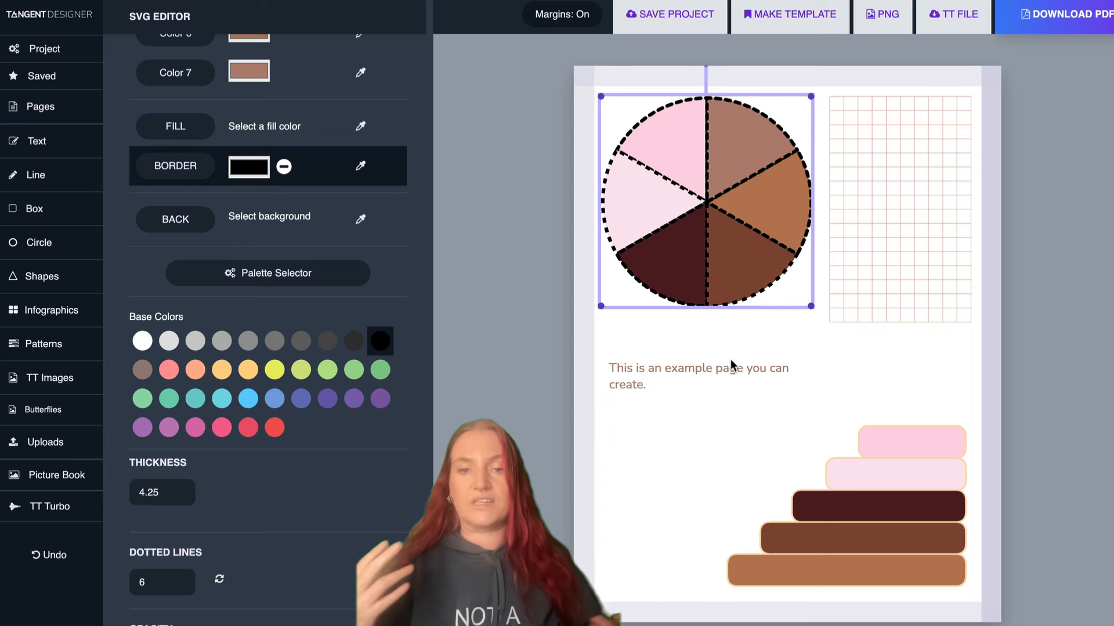
{"action": "left_click_drag", "start_coordinate": [153, 582], "coordinate": [109, 554]}
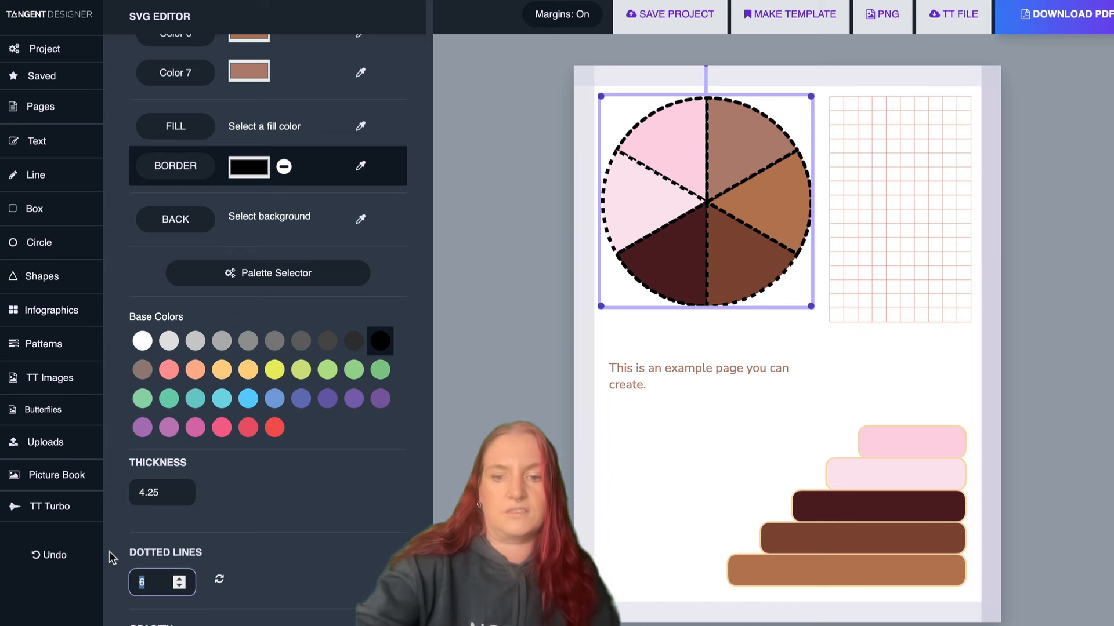
{"action": "type", "text": "0"}
- Set the pie chart's border color to the white sampled from the page background and deselect the chart
{"action": "scroll", "coordinate": [389, 485], "scroll_direction": "up", "scroll_amount": 5}
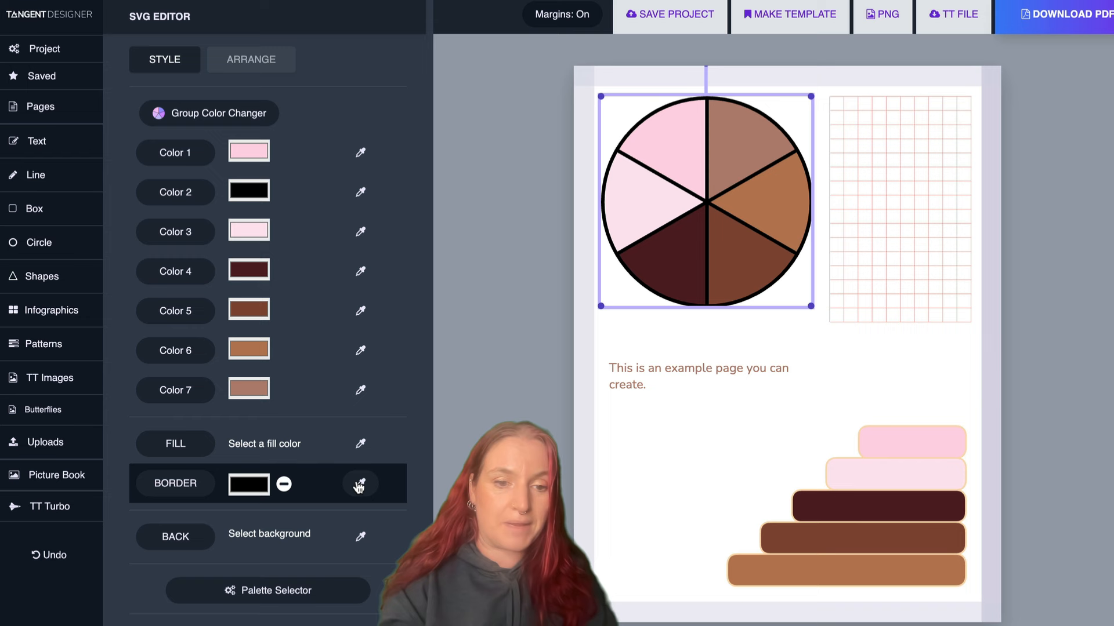
{"action": "left_click", "coordinate": [359, 484]}
{"action": "left_click", "coordinate": [708, 451]}
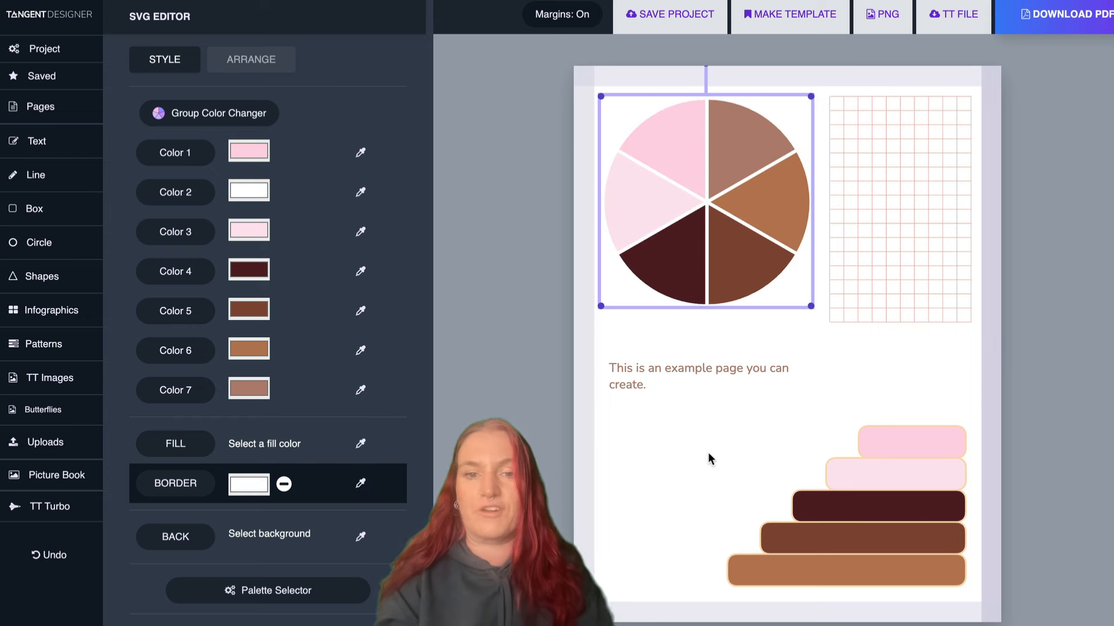
{"action": "left_click", "coordinate": [674, 330]}
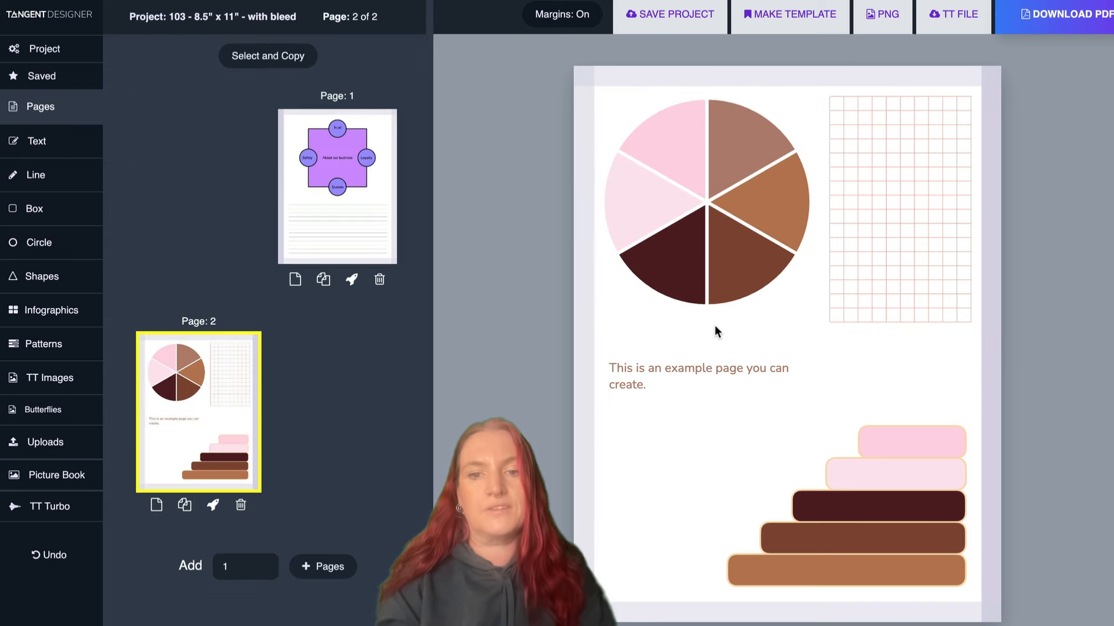
- Select and delete the grid beside the pie chart
{"action": "left_click", "coordinate": [672, 228]}
{"action": "left_click_drag", "start_coordinate": [826, 341], "coordinate": [997, 67]}
{"action": "left_click_drag", "start_coordinate": [953, 131], "coordinate": [723, 400]}
{"action": "key", "text": "Delete"}
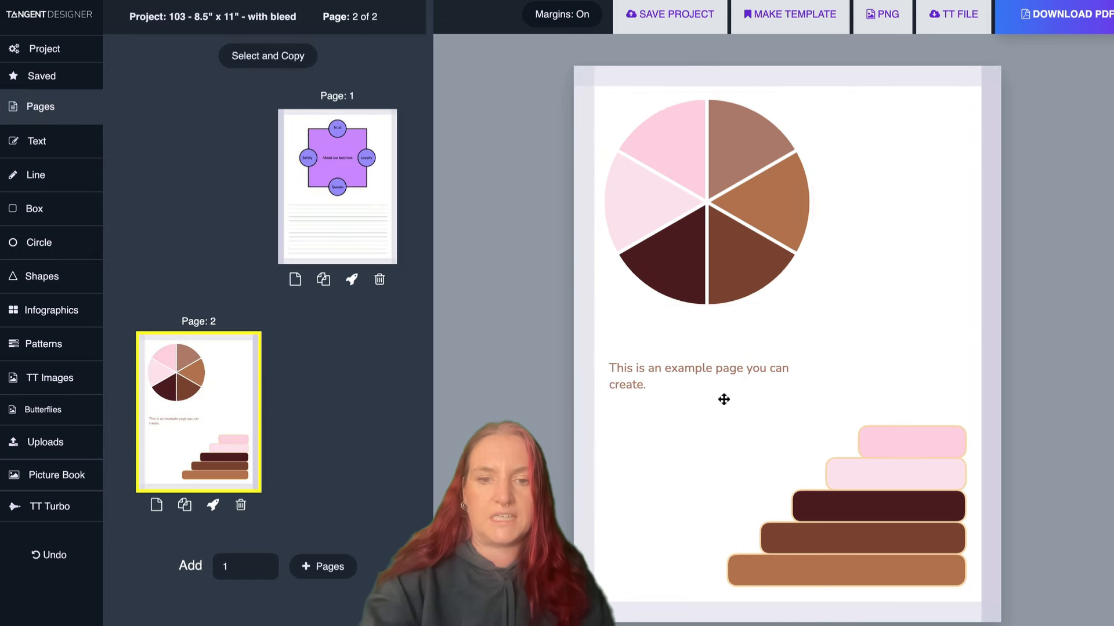
- Enlarge the pie chart to about 5.02 inches wide and shift it slightly right and up on the page
{"action": "left_click", "coordinate": [710, 172]}
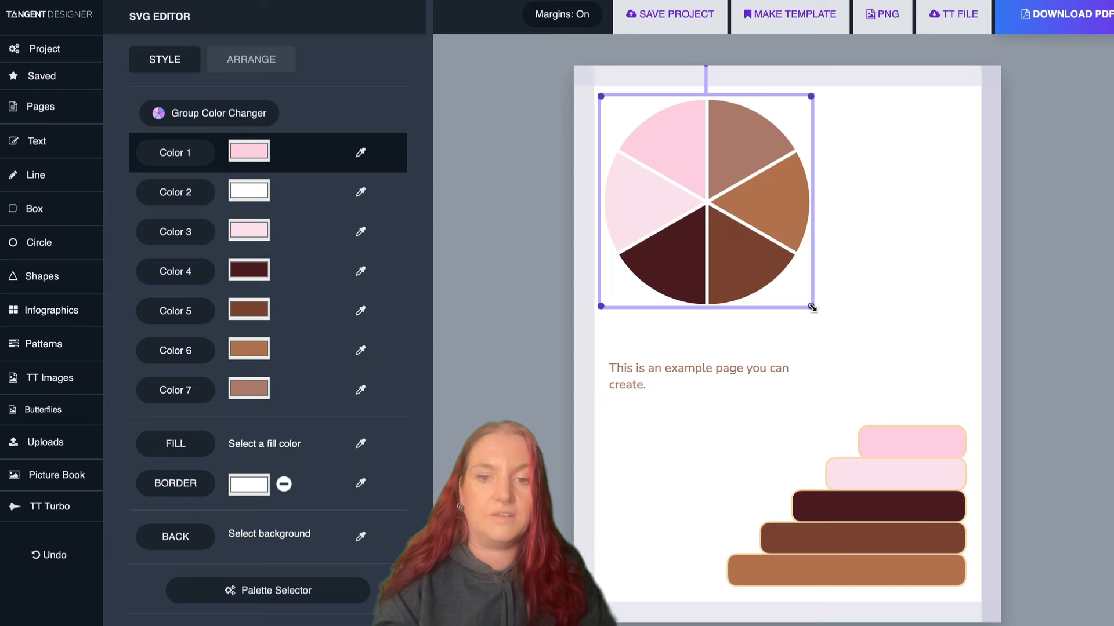
{"action": "left_click_drag", "start_coordinate": [811, 307], "coordinate": [857, 342]}
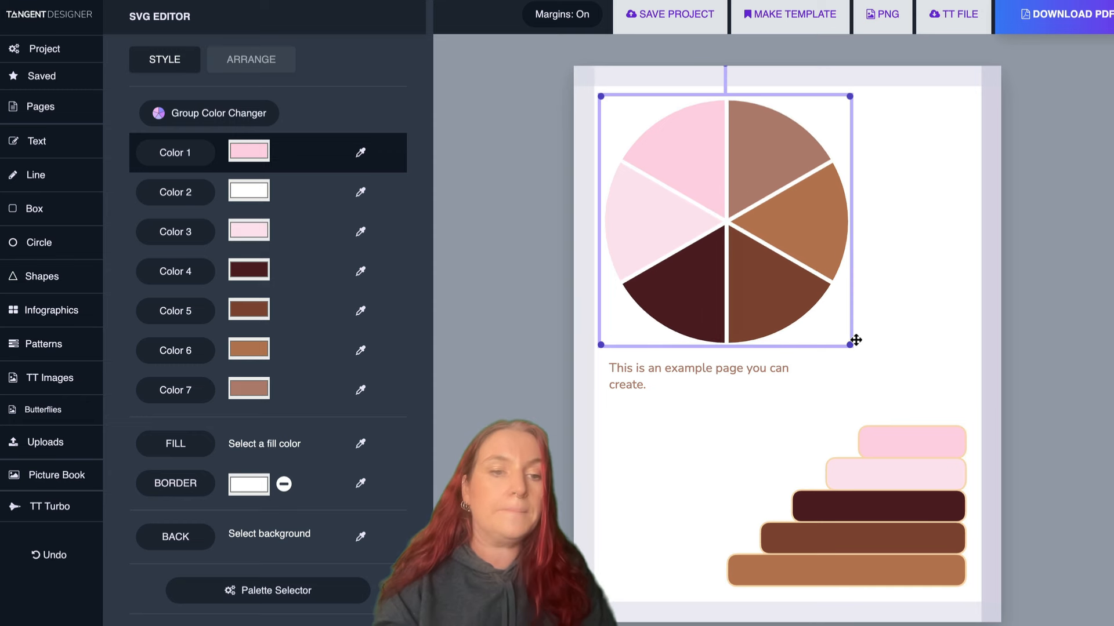
{"action": "mouse_move", "coordinate": [735, 225]}
{"action": "left_mouse_down"}
{"action": "mouse_move", "coordinate": [757, 222]}
{"action": "mouse_move", "coordinate": [743, 225]}
{"action": "left_mouse_up"}
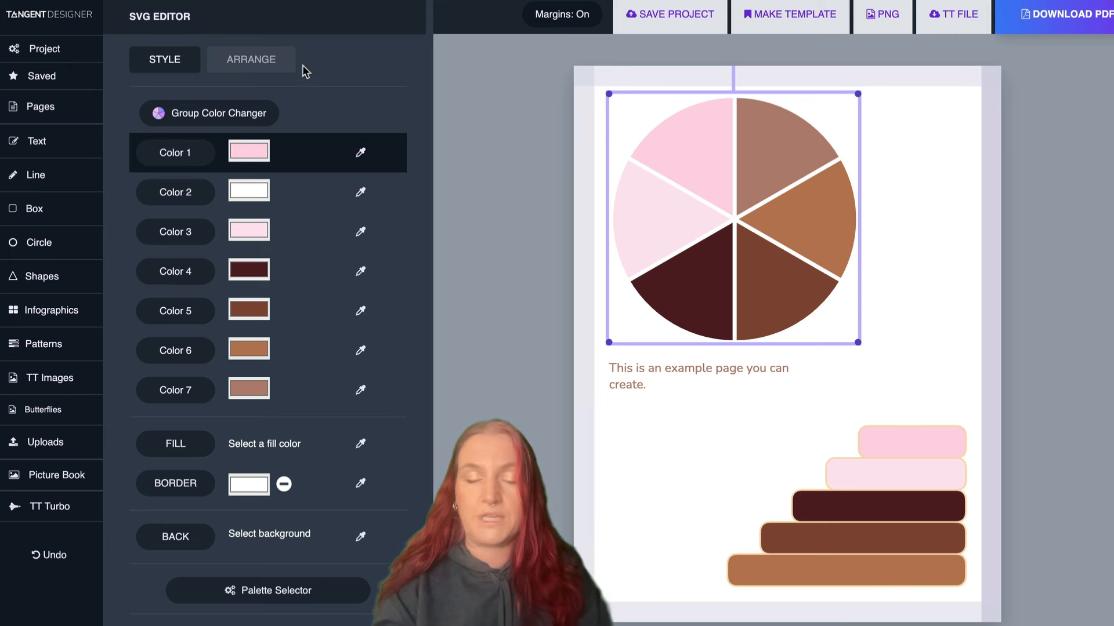
- Ungroup the pie chart and pull its right-hand light brown slice slightly outward from the other slices
{"action": "left_click", "coordinate": [237, 57]}
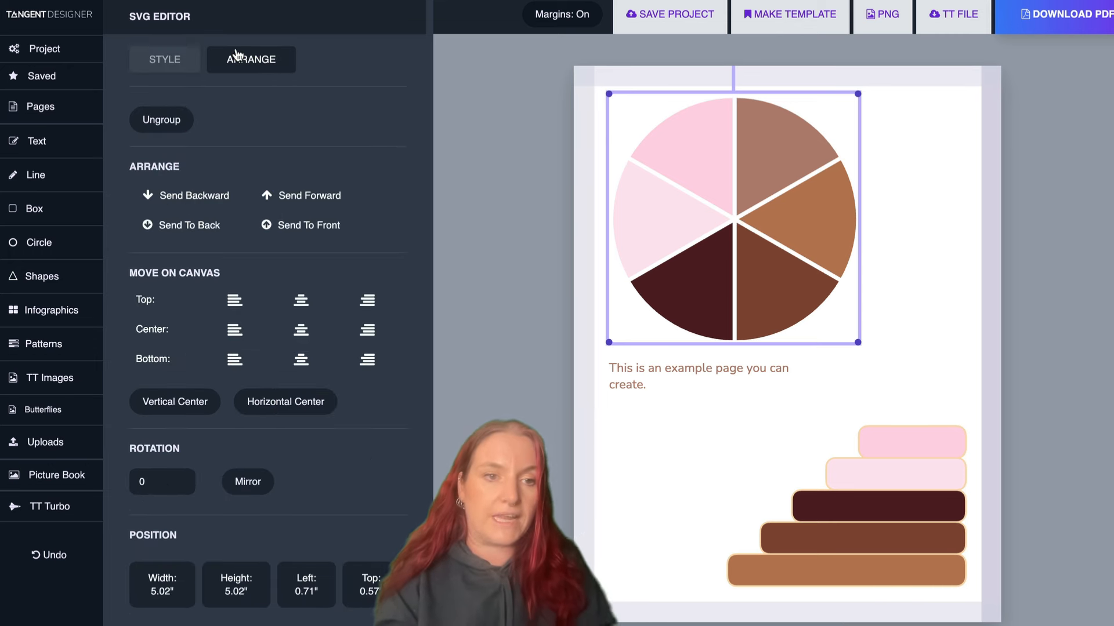
{"action": "left_click", "coordinate": [159, 120]}
{"action": "left_click", "coordinate": [710, 171]}
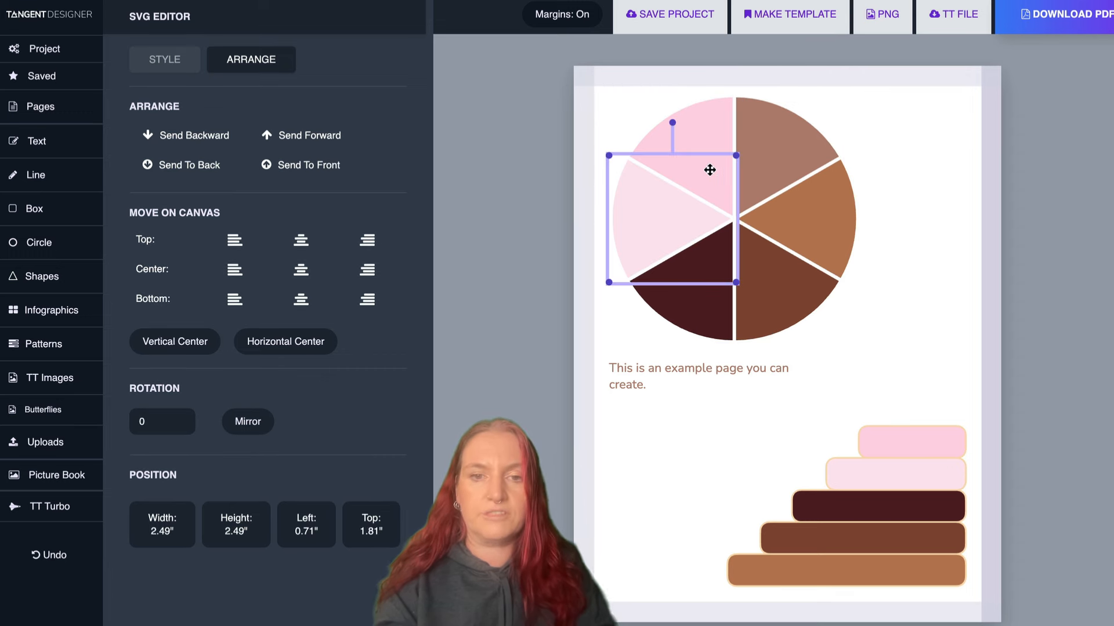
{"action": "left_click", "coordinate": [706, 293]}
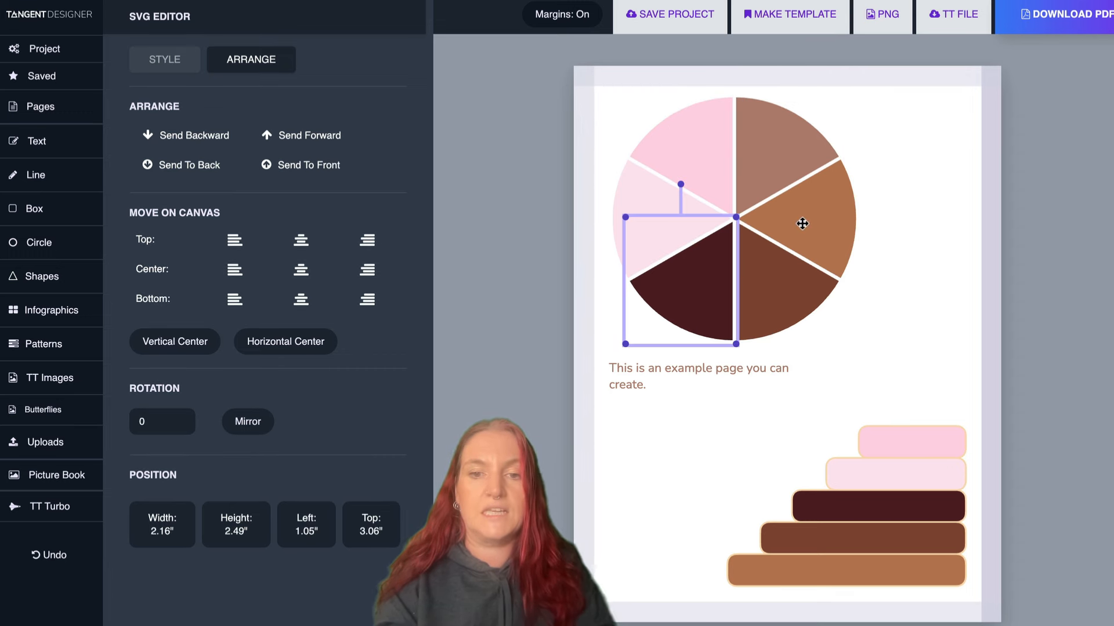
{"action": "left_click_drag", "start_coordinate": [803, 223], "coordinate": [825, 222]}
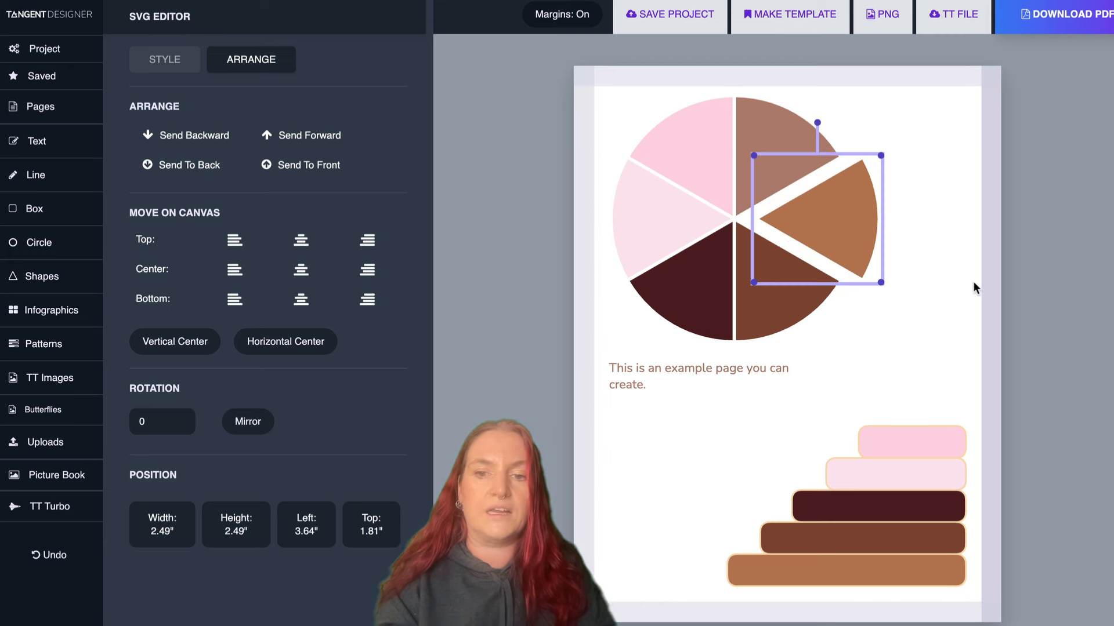
{"action": "left_click", "coordinate": [959, 297]}
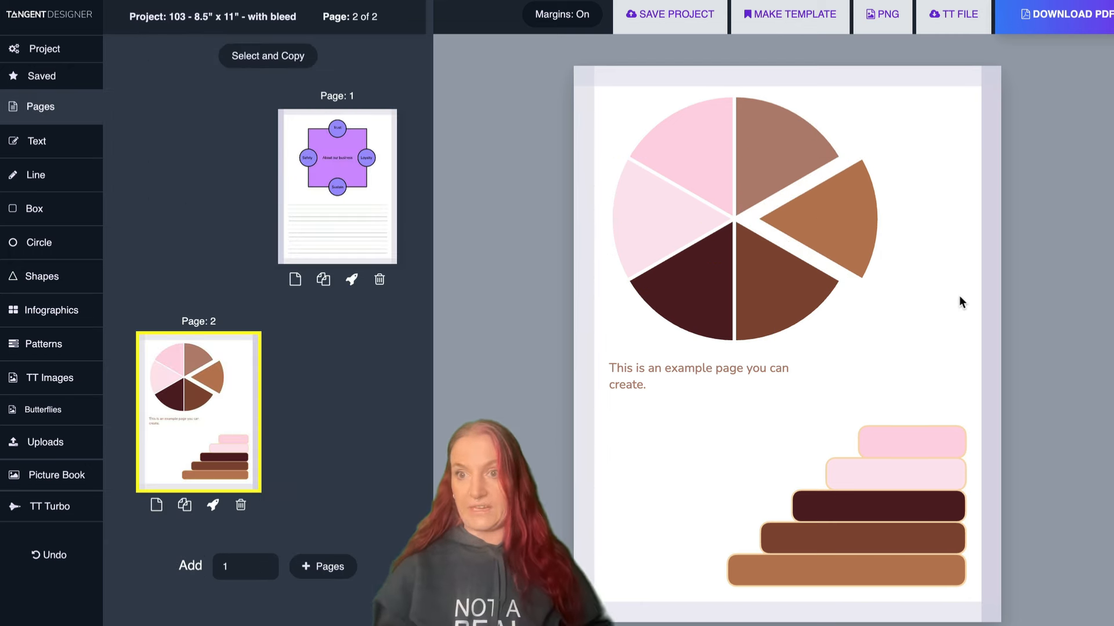
- Duplicate the example text below the pie chart and change the copy to "Special segment"
{"action": "left_click", "coordinate": [655, 368]}
{"action": "key", "text": "super+c"}
{"action": "key", "text": "super+v"}
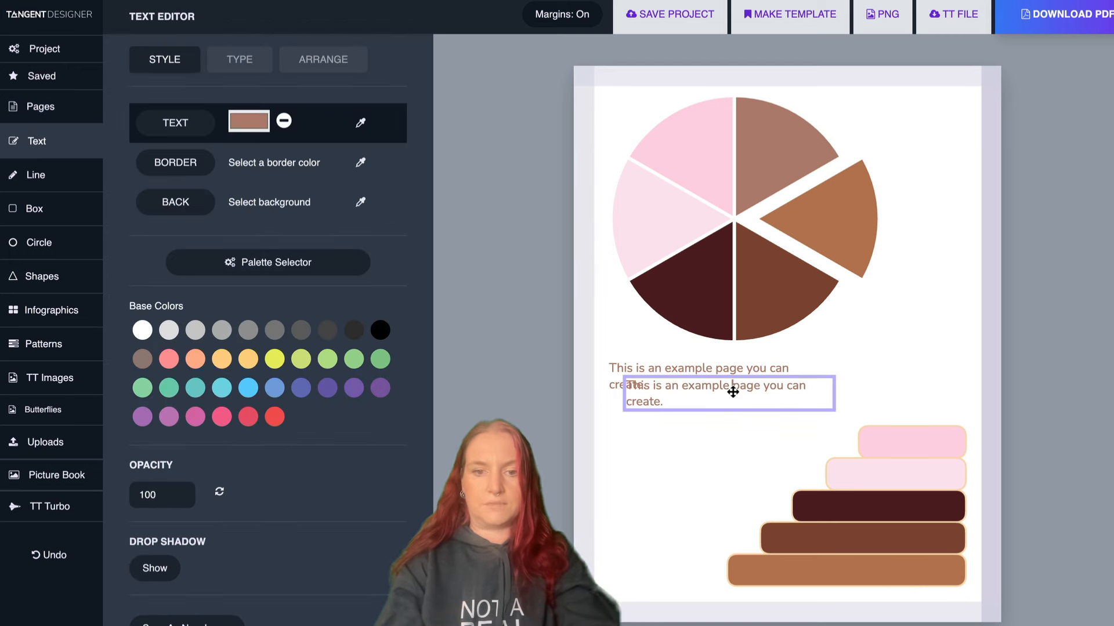
{"action": "double_click", "coordinate": [732, 387]}
{"action": "key", "text": "super+a"}
{"action": "type", "text": "Special"}
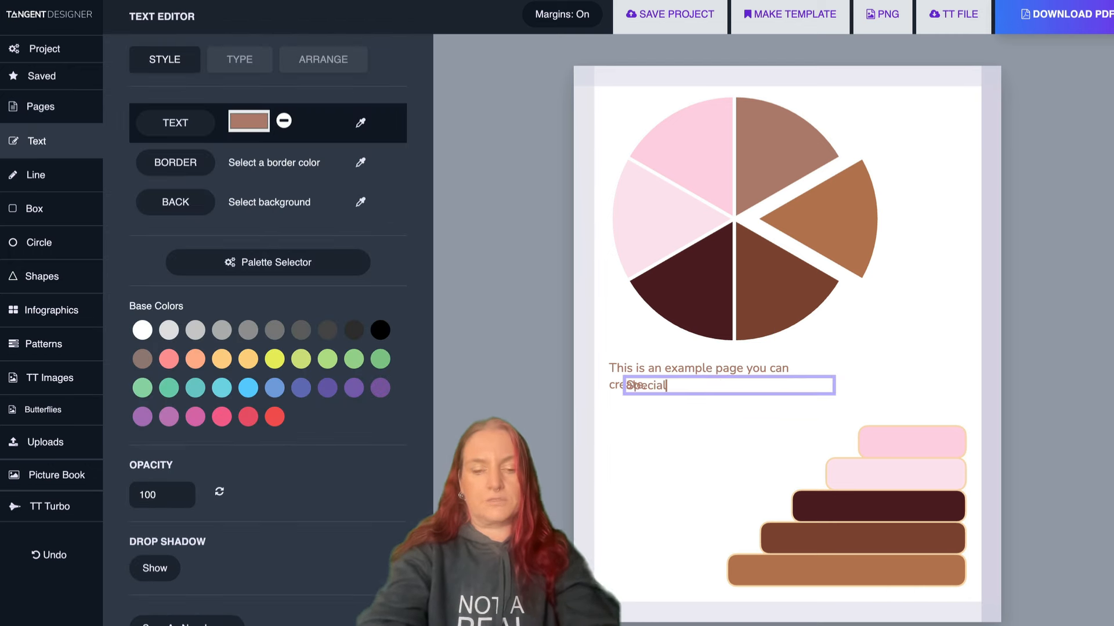
{"action": "type", "text": " segment"}
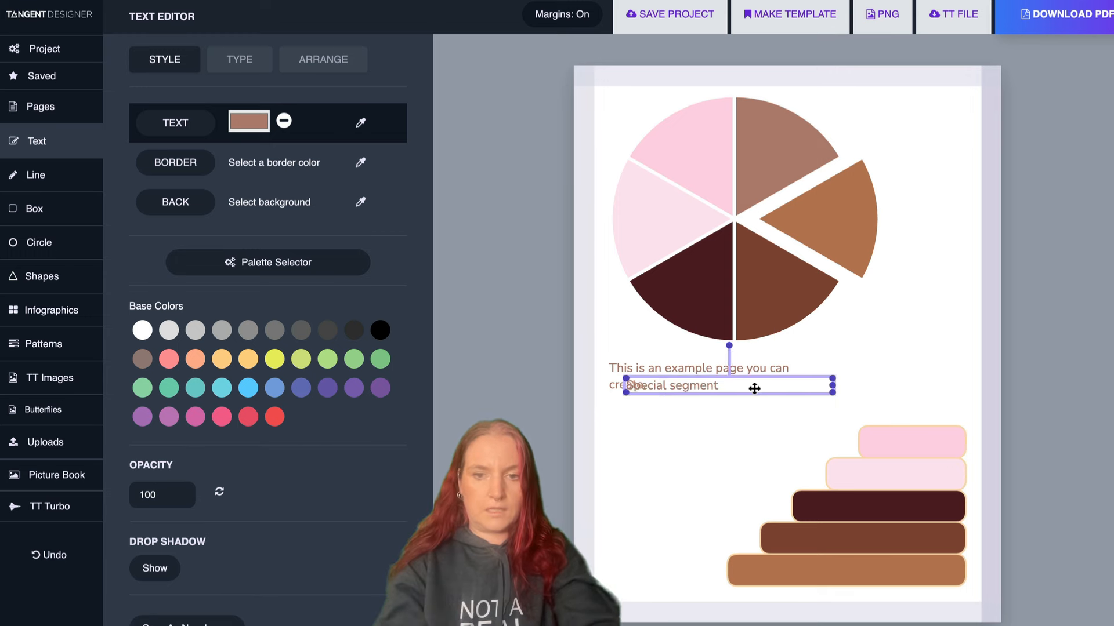
- Color the "Special segment" text white, narrow it to wrap on two lines, and place it on the separated pie slice
{"action": "left_click_drag", "start_coordinate": [752, 388], "coordinate": [960, 353]}
{"action": "left_click", "coordinate": [143, 331]}
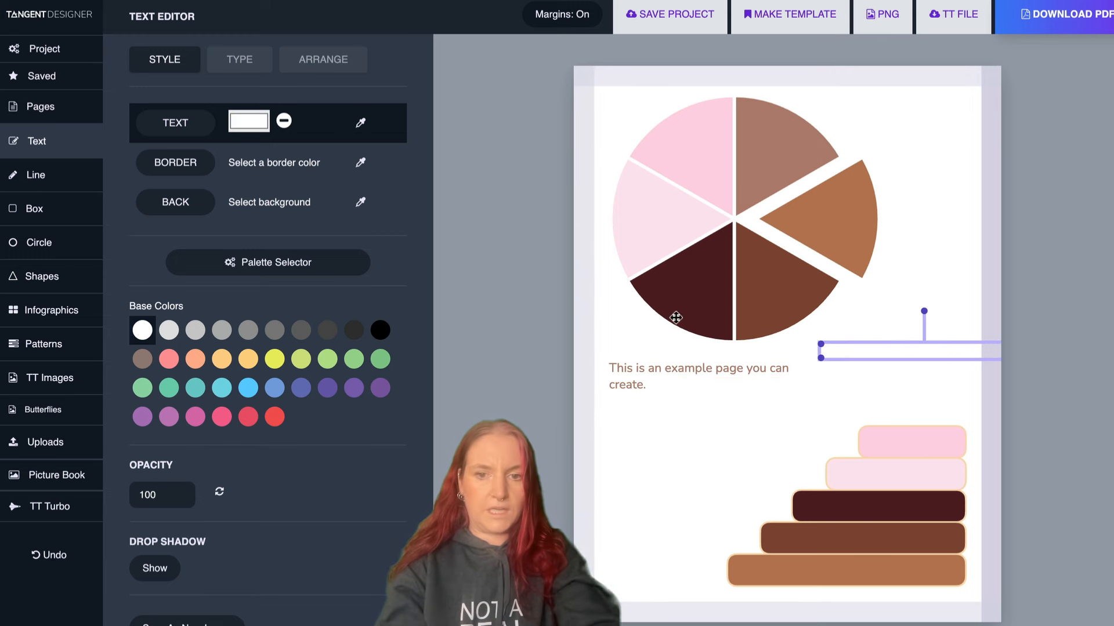
{"action": "left_click_drag", "start_coordinate": [887, 348], "coordinate": [848, 220]}
{"action": "left_click_drag", "start_coordinate": [991, 219], "coordinate": [866, 213]}
{"action": "left_click_drag", "start_coordinate": [800, 226], "coordinate": [833, 219]}
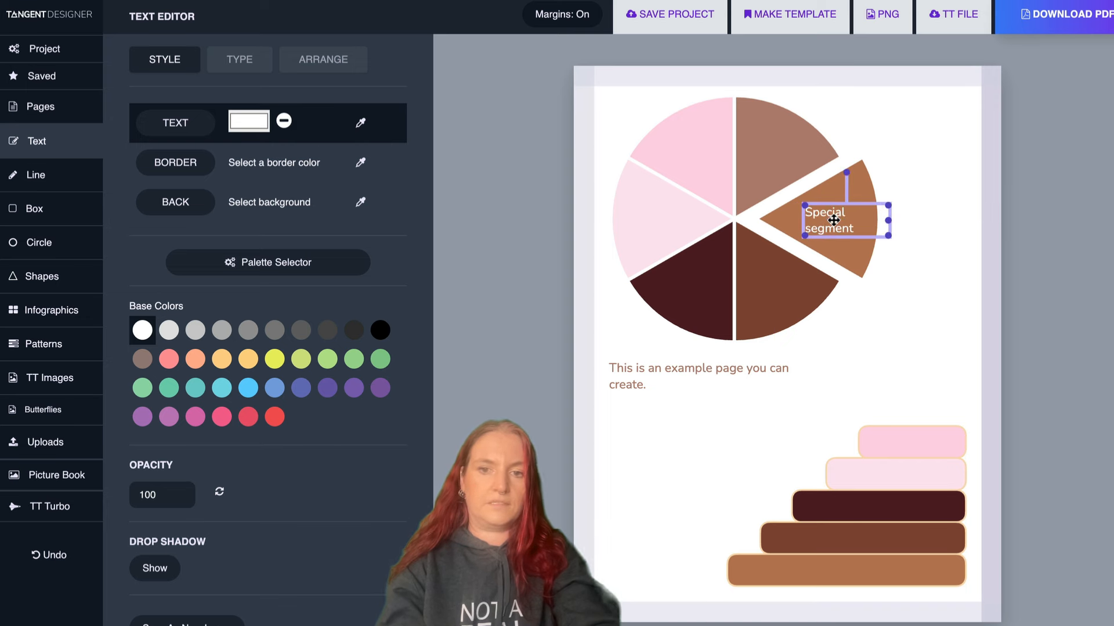
{"action": "left_click", "coordinate": [976, 217]}
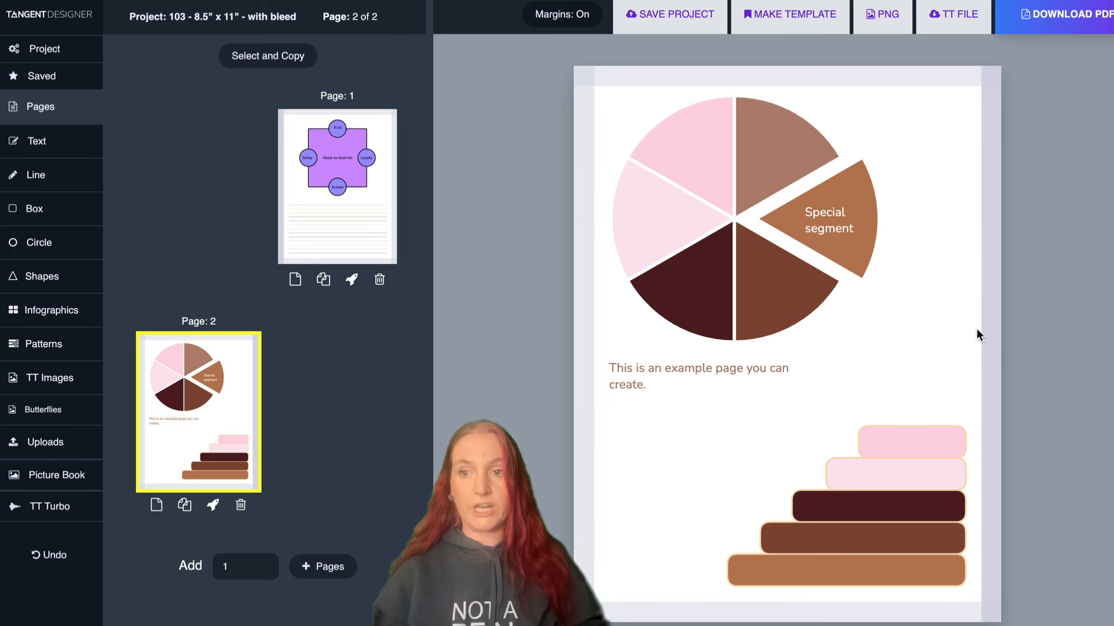
- Remove the stacked bars' yellow border and give them a white border instead
{"action": "left_click", "coordinate": [880, 497]}
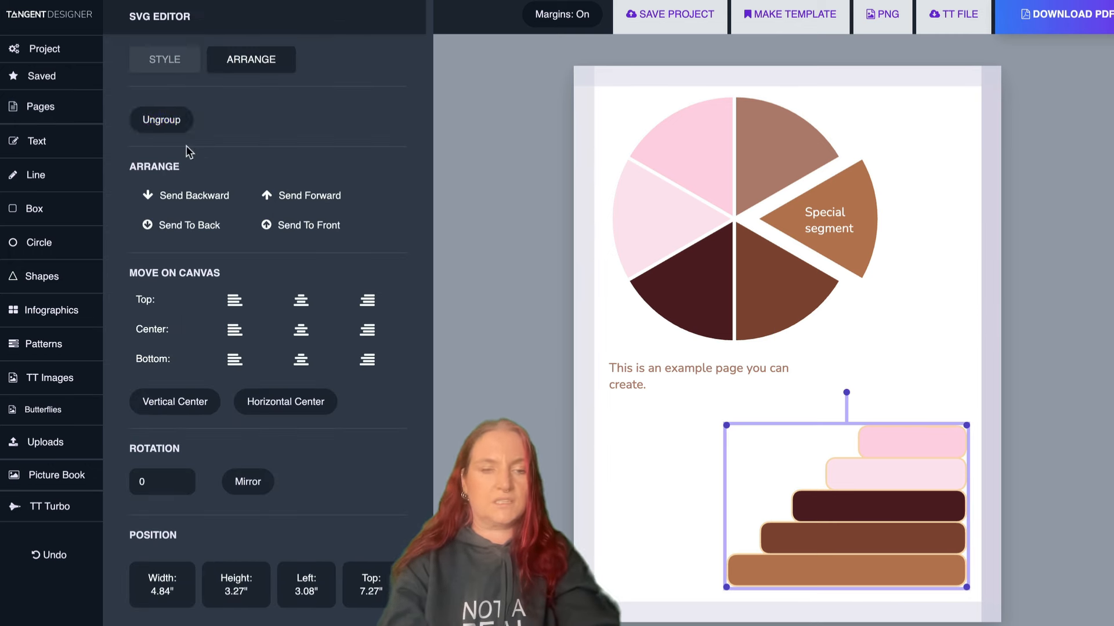
{"action": "left_click", "coordinate": [164, 60]}
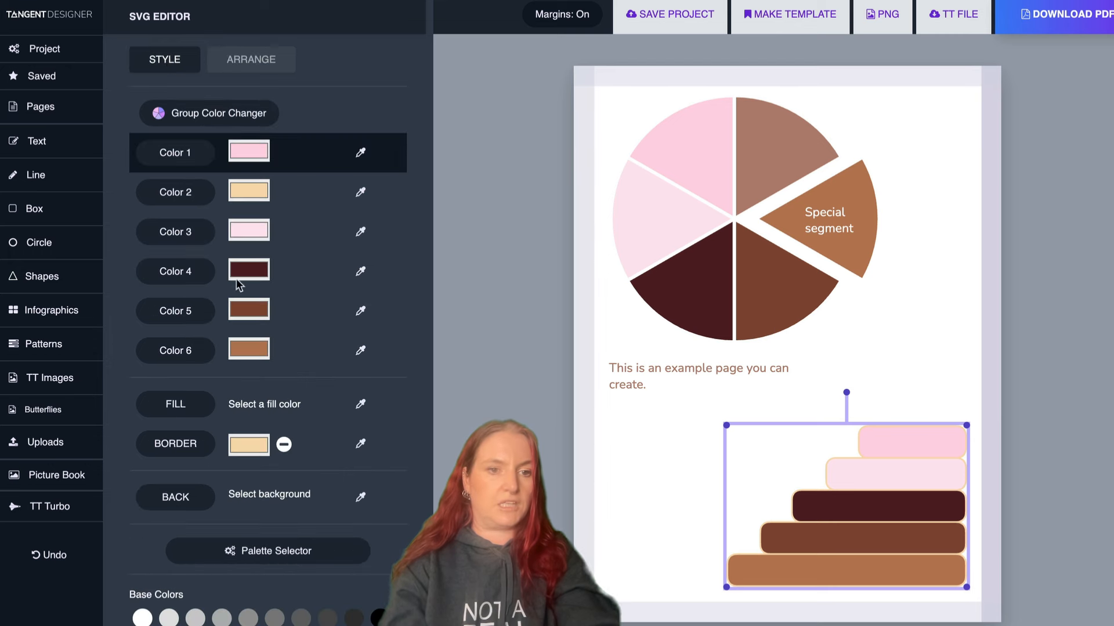
{"action": "left_click", "coordinate": [284, 444]}
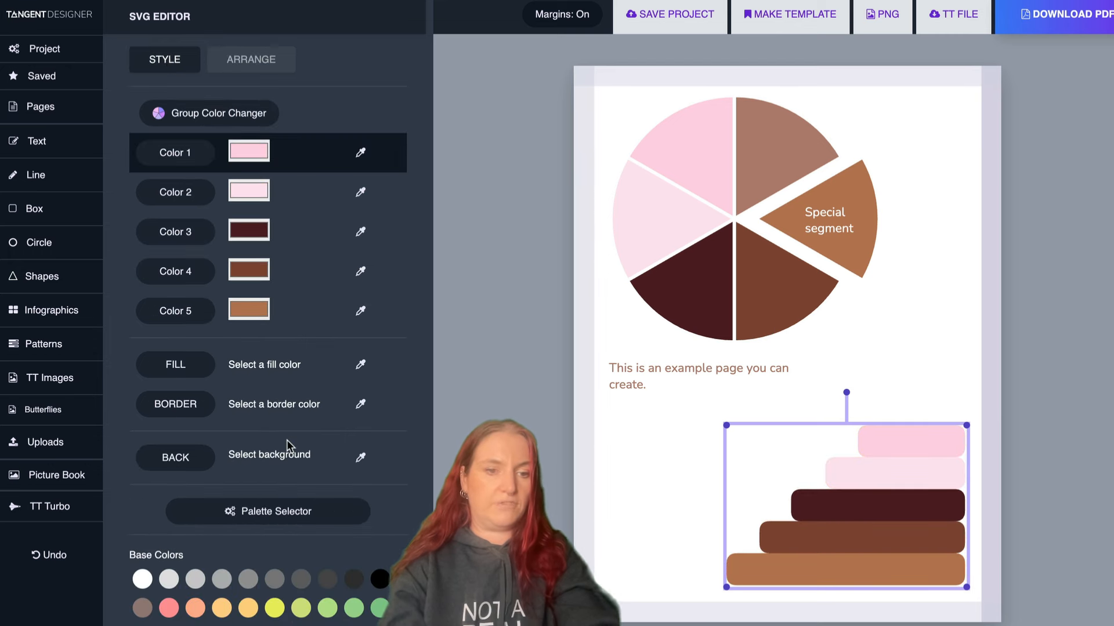
{"action": "left_click", "coordinate": [168, 405]}
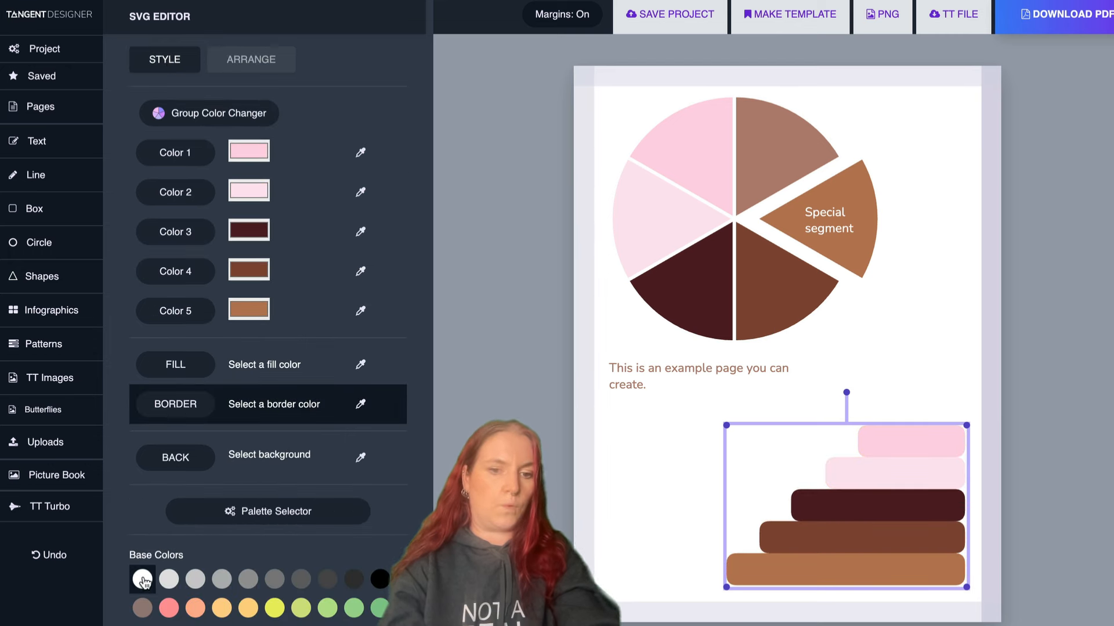
{"action": "left_click", "coordinate": [142, 580]}
- Set the stacked bars' border thickness to 4.5 and deselect them
{"action": "scroll", "coordinate": [180, 390], "scroll_direction": "down", "scroll_amount": 5}
{"action": "left_click", "coordinate": [180, 431]}
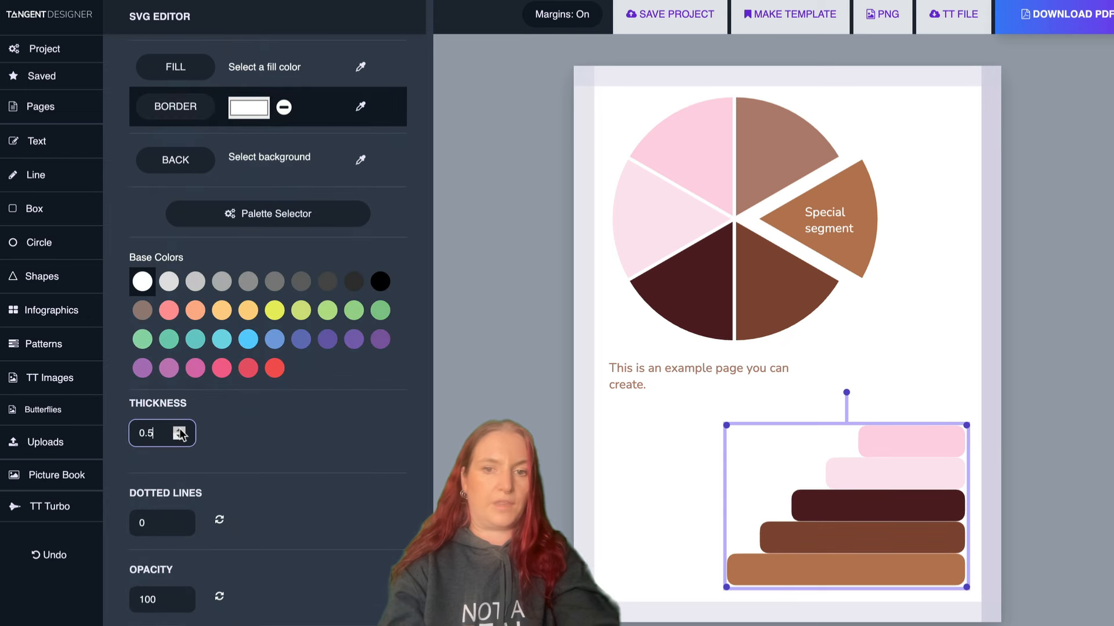
{"action": "left_click", "coordinate": [179, 431]}
{"action": "left_click", "coordinate": [179, 431]}
{"action": "left_click", "coordinate": [179, 431]}
{"action": "left_click", "coordinate": [179, 431]}
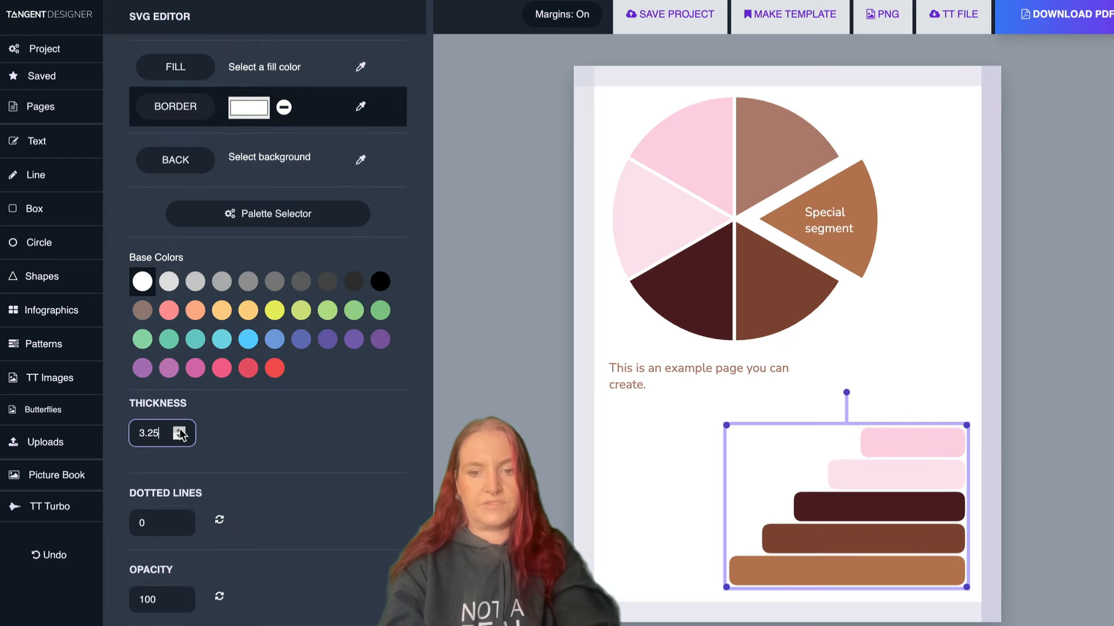
{"action": "left_click", "coordinate": [180, 431]}
{"action": "left_click", "coordinate": [180, 431]}
{"action": "left_click", "coordinate": [180, 431]}
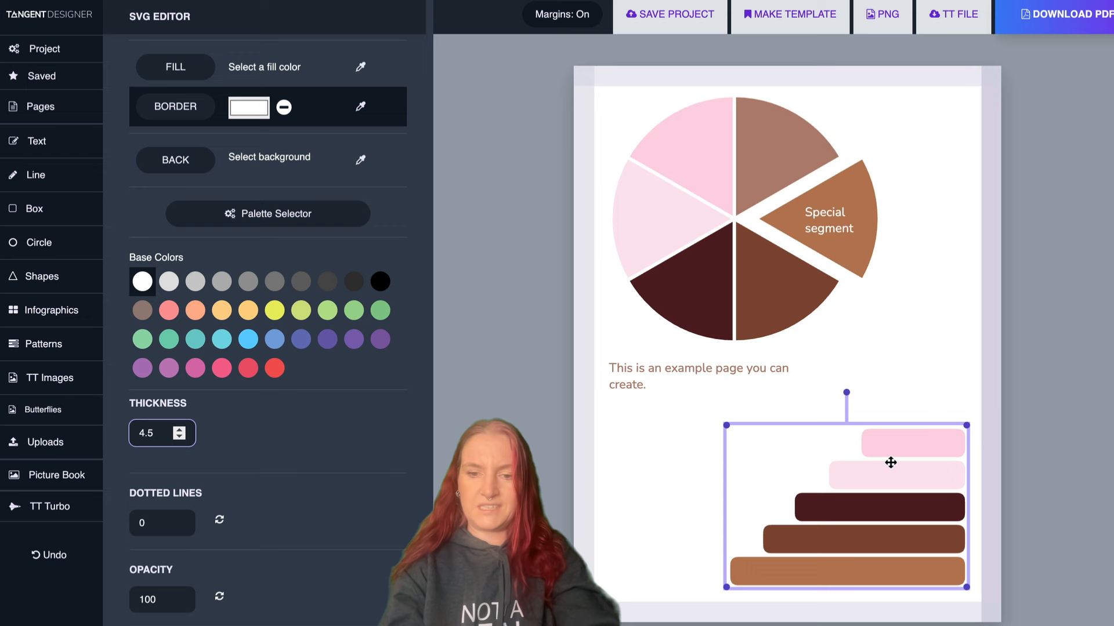
{"action": "left_click", "coordinate": [673, 544]}
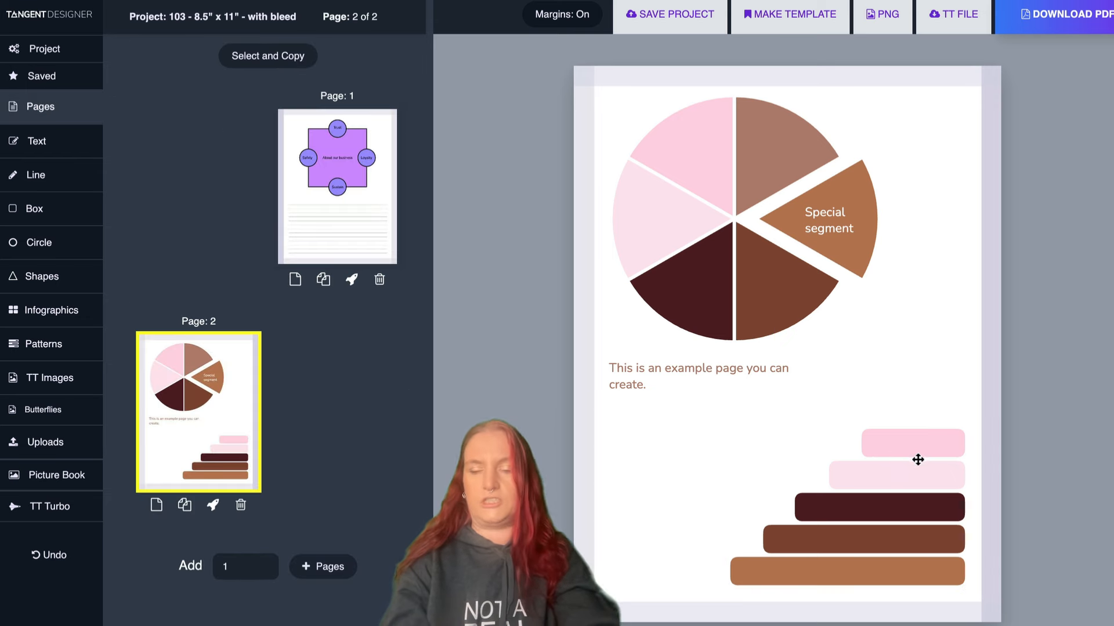
- Ungroup the stacked bars on page 2 into separately selectable bars
{"action": "left_click", "coordinate": [904, 517]}
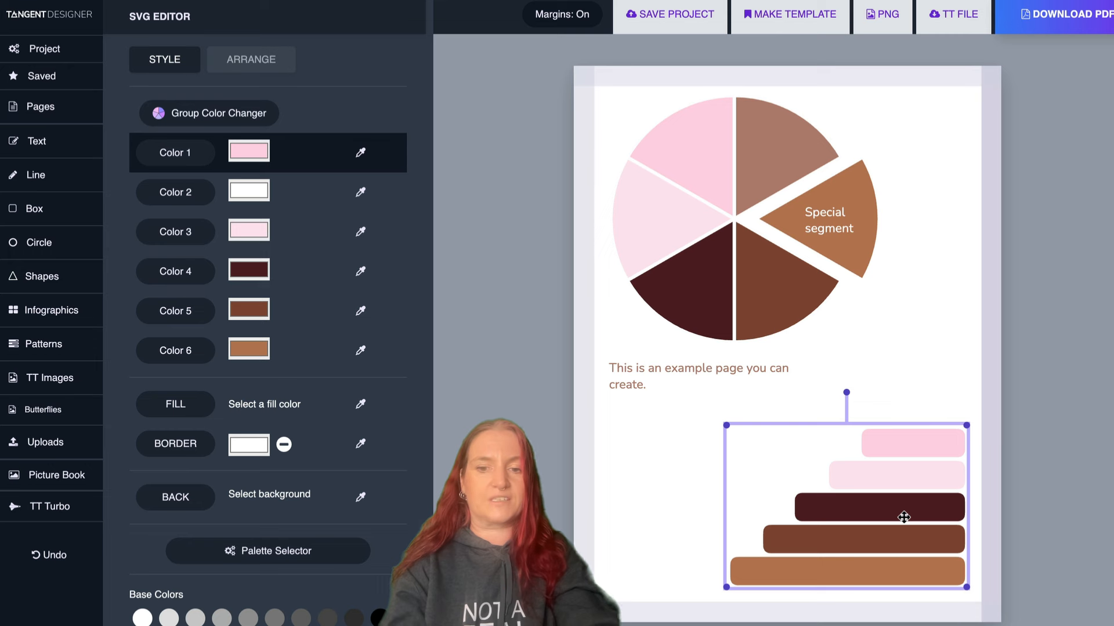
{"action": "left_click", "coordinate": [268, 60]}
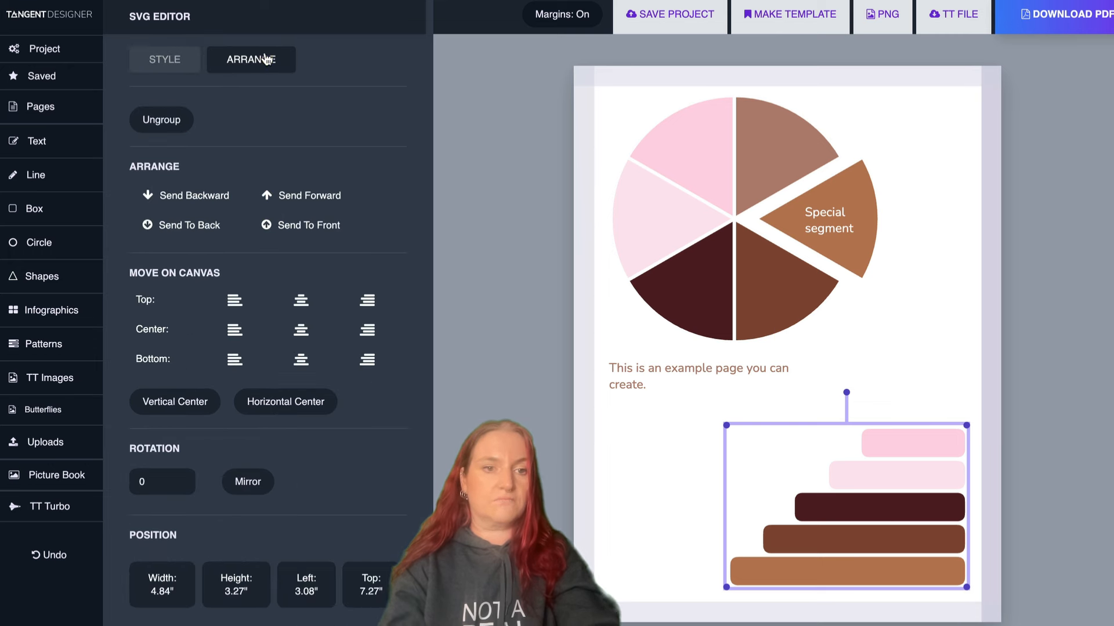
{"action": "left_click", "coordinate": [162, 120]}
{"action": "left_click", "coordinate": [922, 477]}
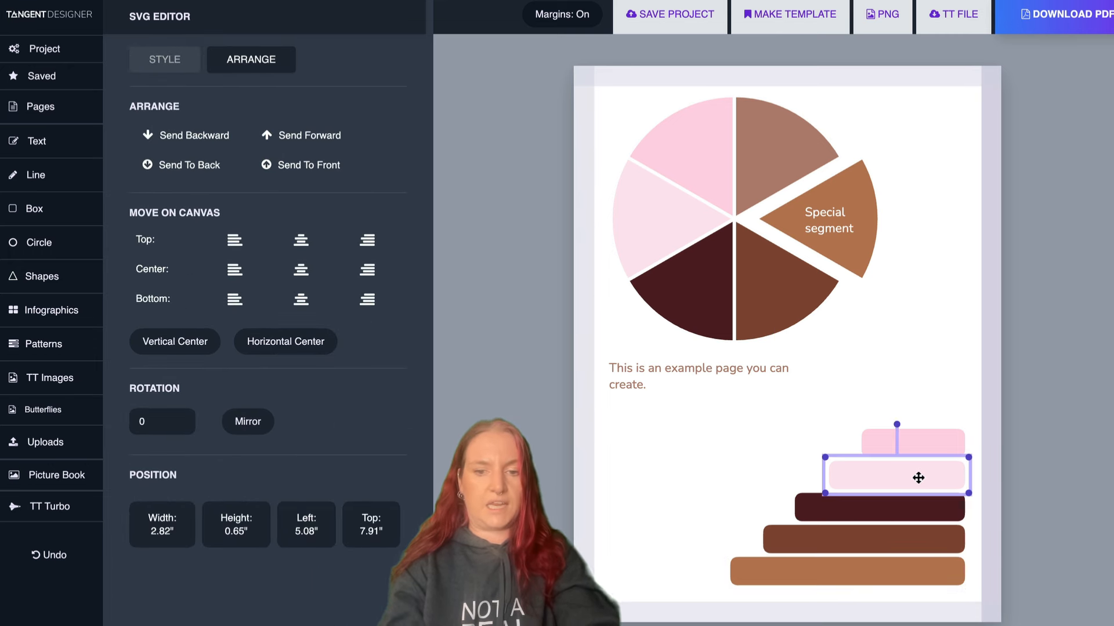
- Place a copy of the second-lowest stacked bar near the page's top edge, and shift the pie chart and its texts down
{"action": "left_click", "coordinate": [862, 541]}
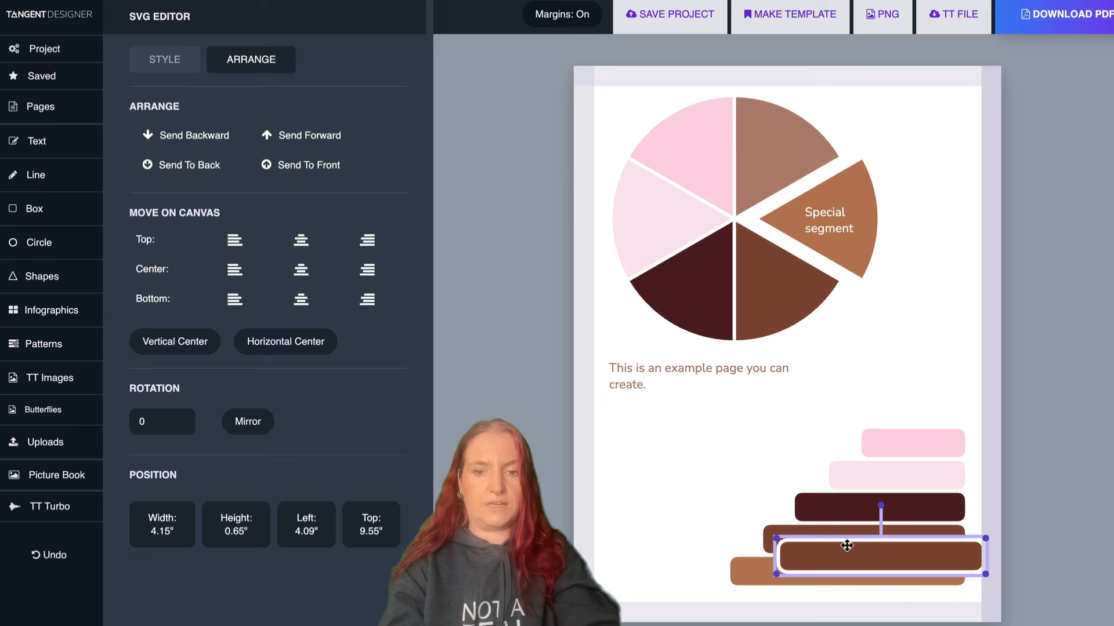
{"action": "left_click_drag", "start_coordinate": [847, 529], "coordinate": [671, 81]}
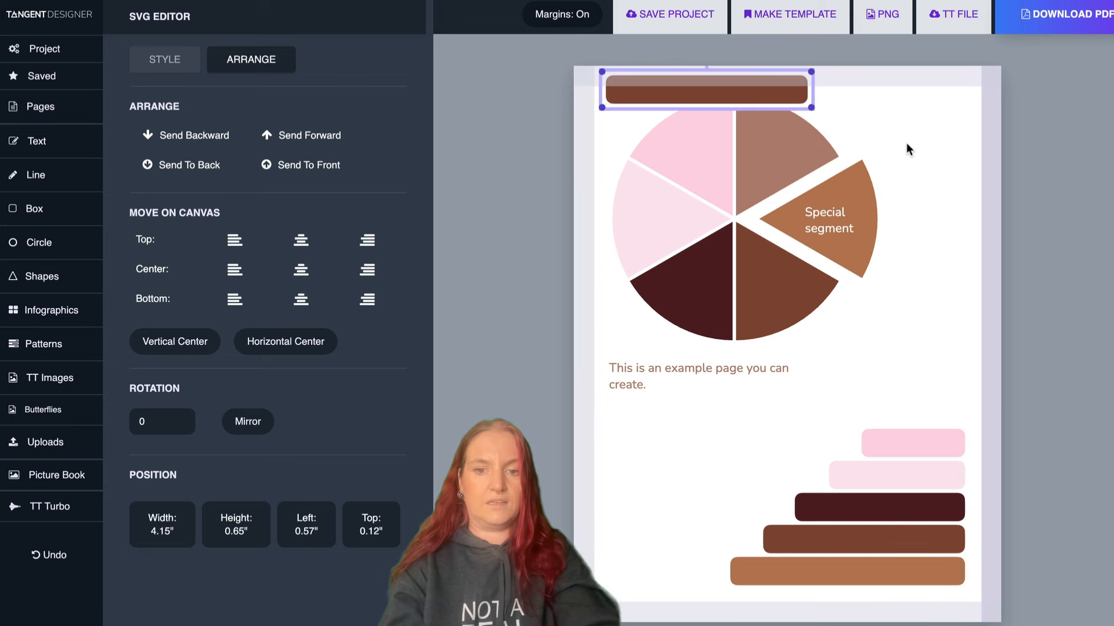
{"action": "left_click_drag", "start_coordinate": [909, 145], "coordinate": [644, 451]}
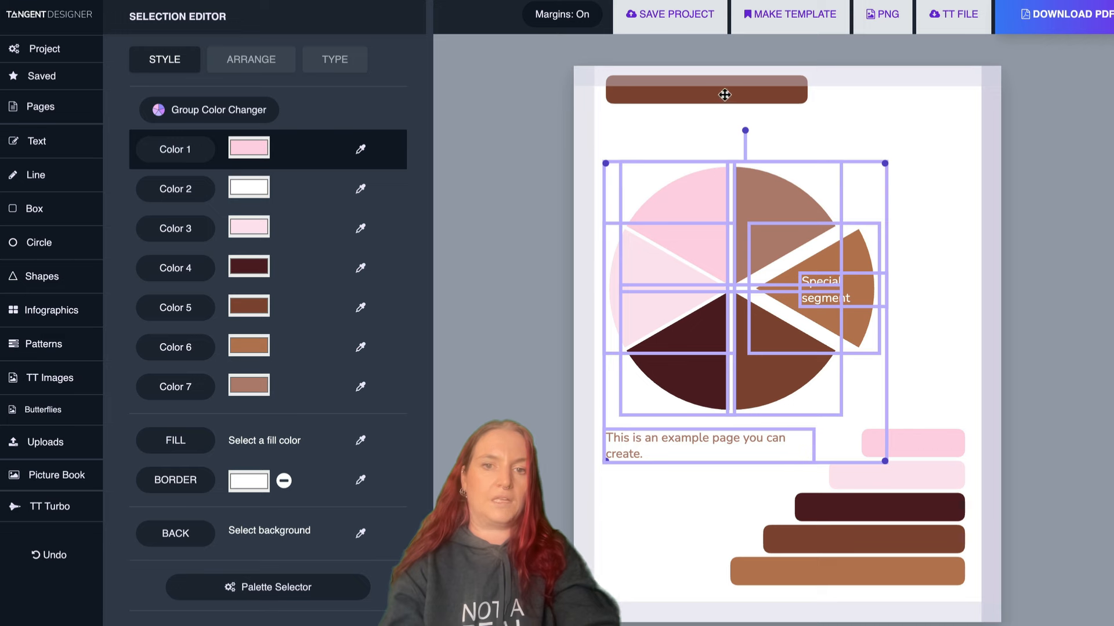
{"action": "left_click_drag", "start_coordinate": [724, 94], "coordinate": [719, 116]}
- Duplicate the "Special segment" text, widen the copy onto one line over the top bar, and change it to "Highlighting this information"
{"action": "left_click", "coordinate": [817, 288]}
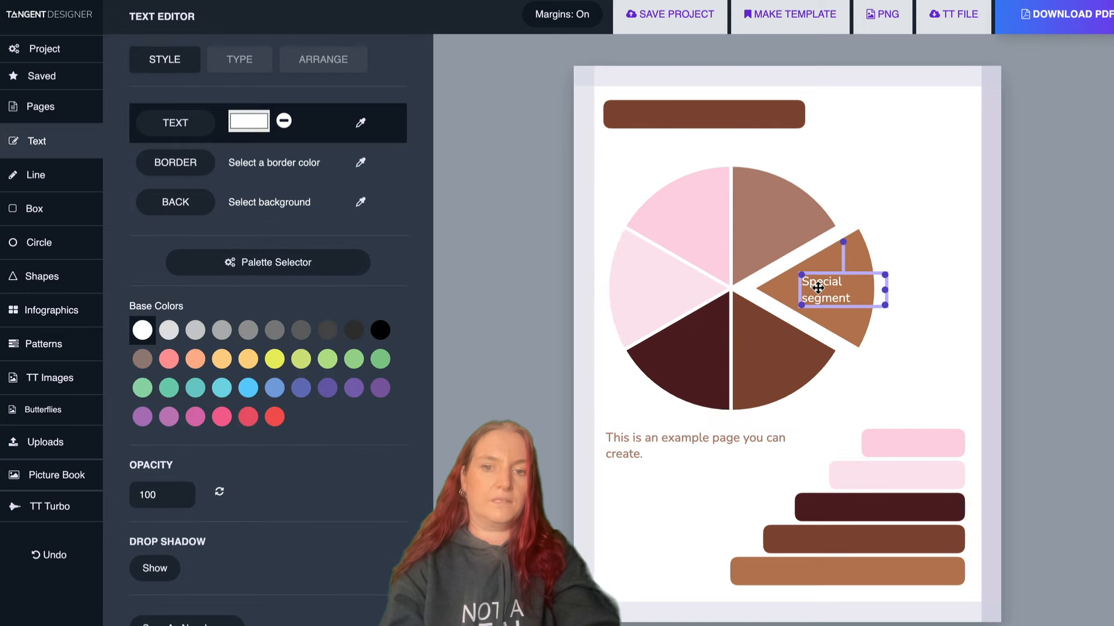
{"action": "key", "text": "ctrl+d"}
{"action": "left_click_drag", "start_coordinate": [844, 307], "coordinate": [793, 123]}
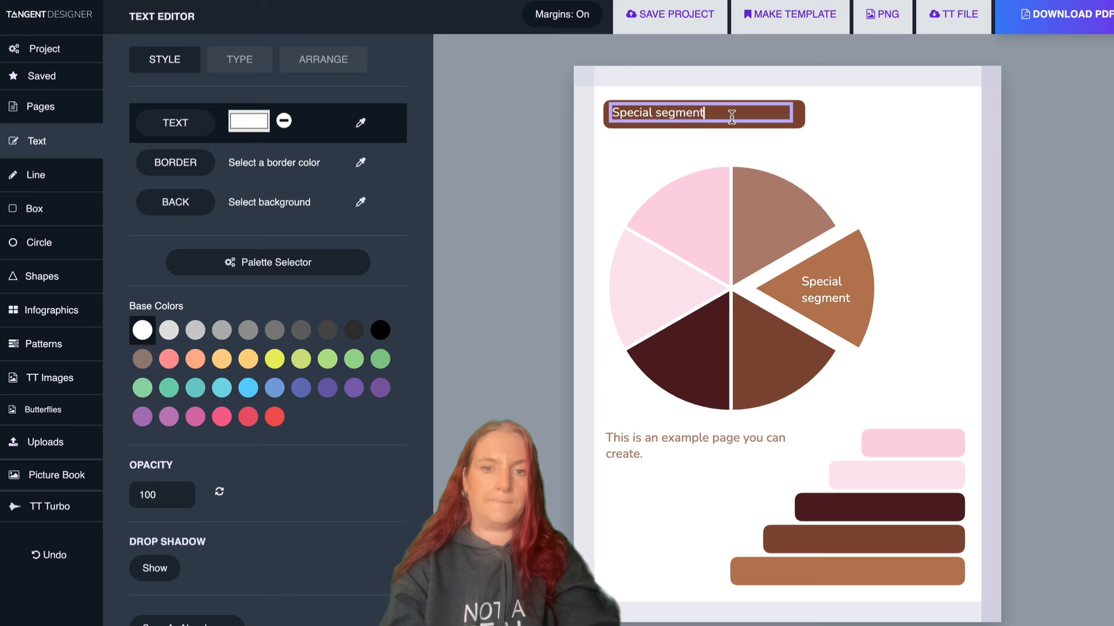
{"action": "double_click", "coordinate": [667, 112]}
{"action": "type", "text": "Highlighting"}
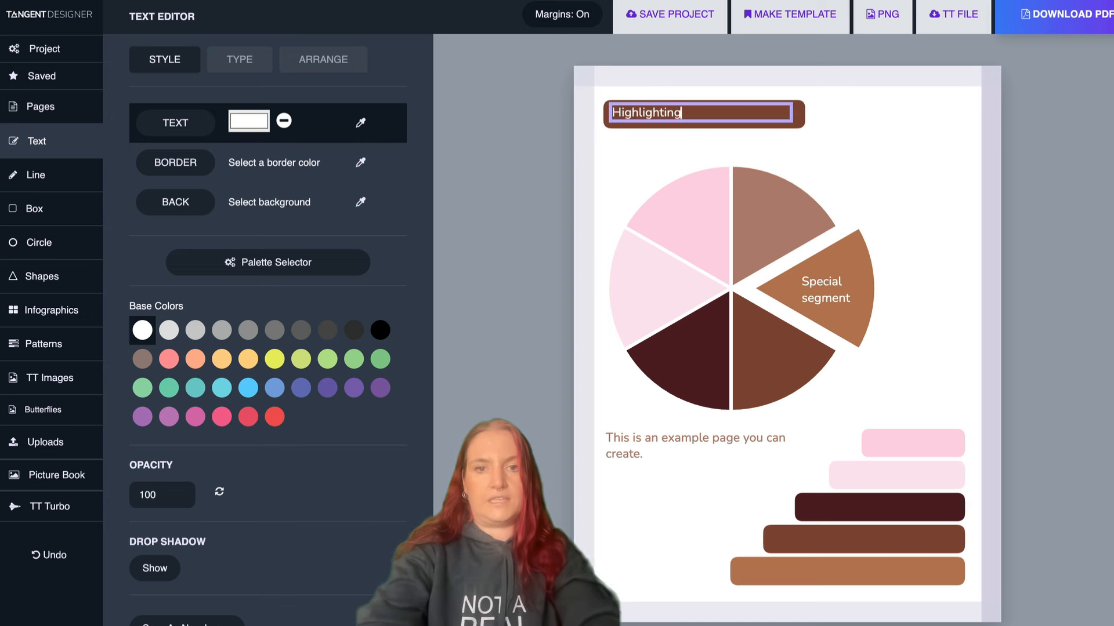
{"action": "type", "text": " this information"}
{"action": "left_click", "coordinate": [790, 206]}
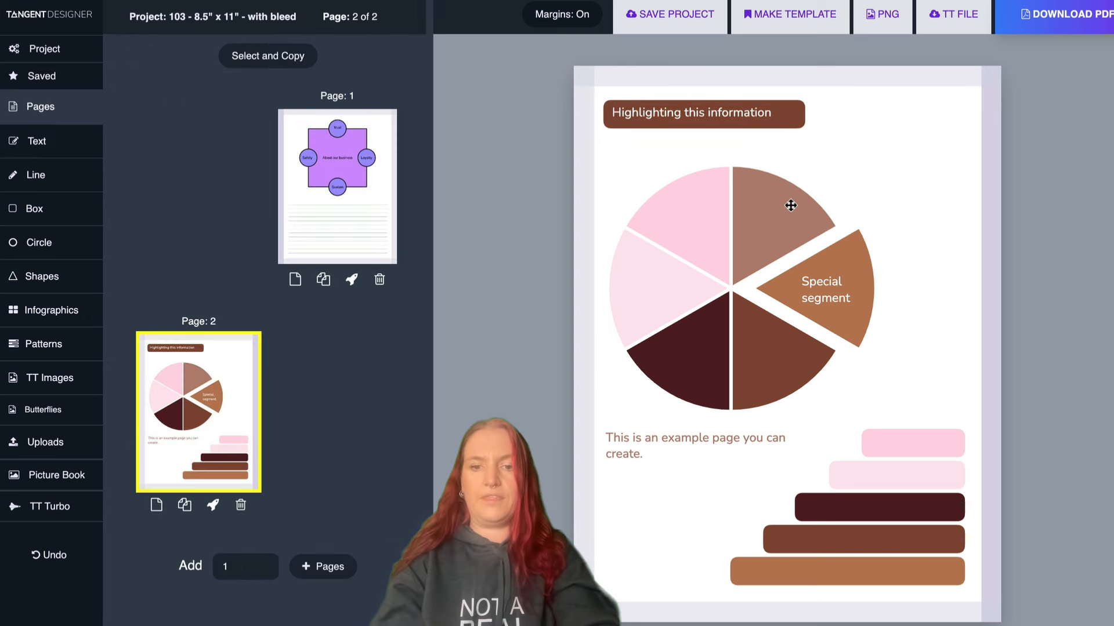
- Give the page a background sampled from the palest pink pie slice, and darken it to RGB 238, 221, 229
{"action": "left_click", "coordinate": [780, 224]}
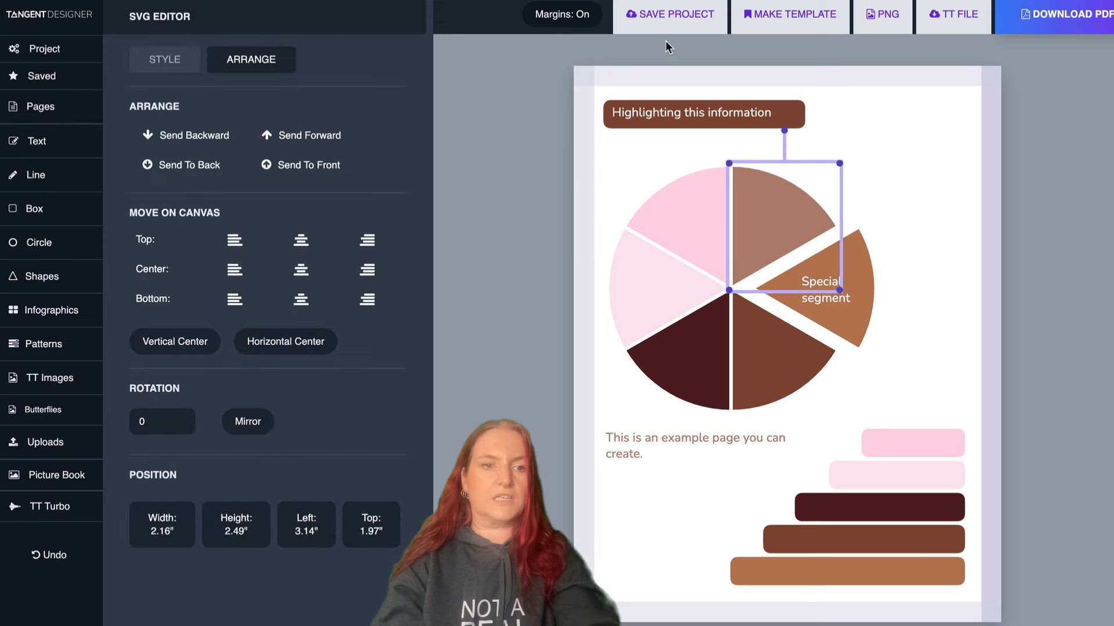
{"action": "left_click", "coordinate": [166, 60]}
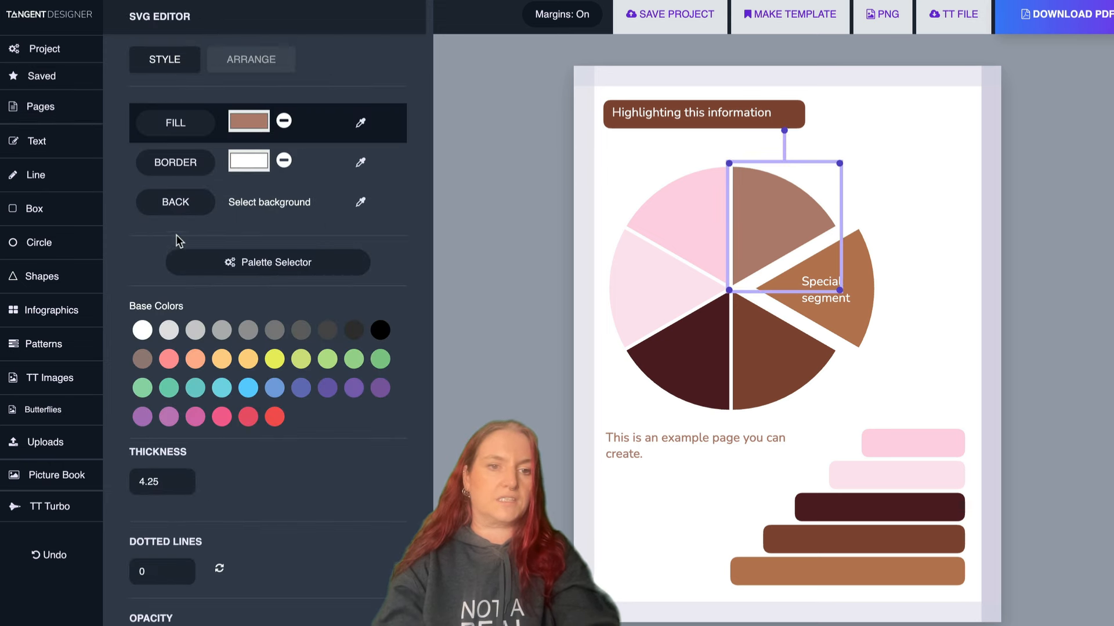
{"action": "left_click", "coordinate": [176, 202]}
{"action": "left_click", "coordinate": [360, 202]}
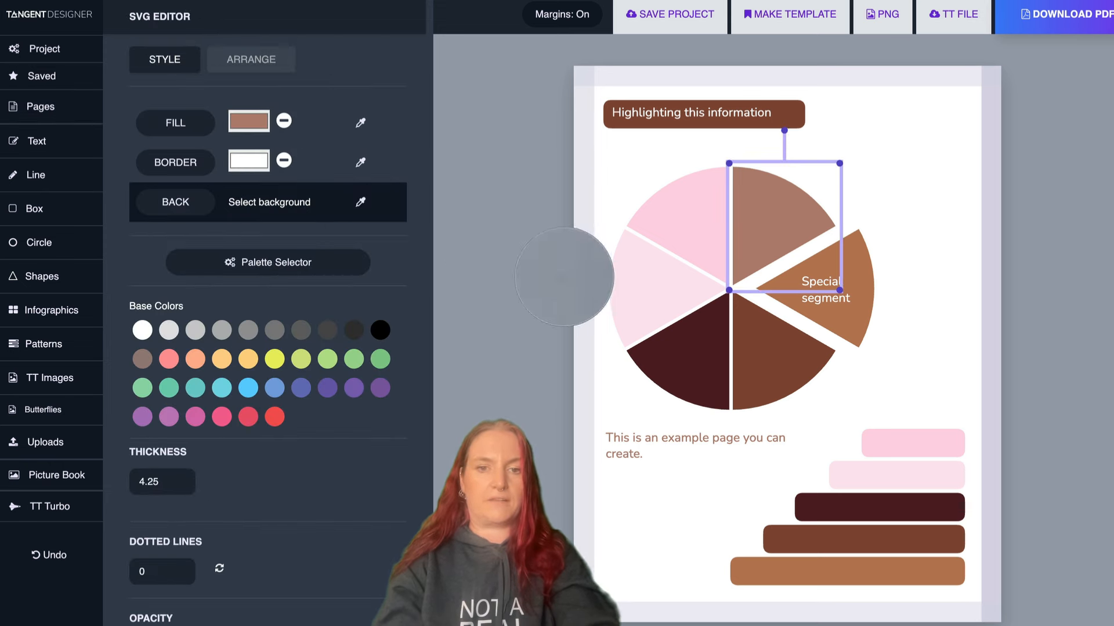
{"action": "left_click", "coordinate": [653, 289]}
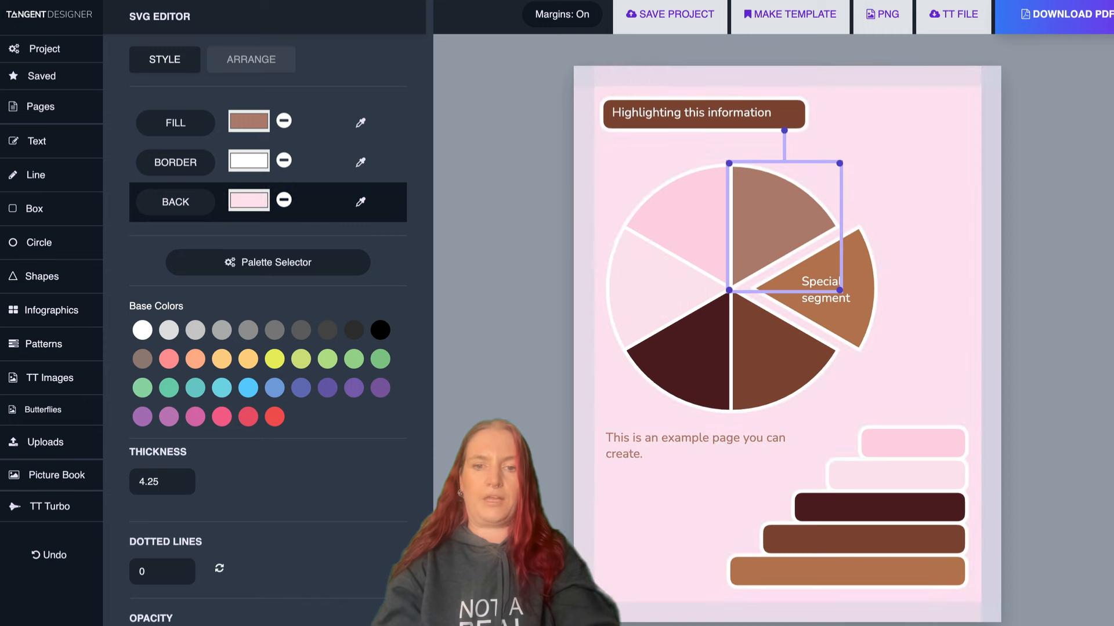
{"action": "left_click", "coordinate": [249, 201]}
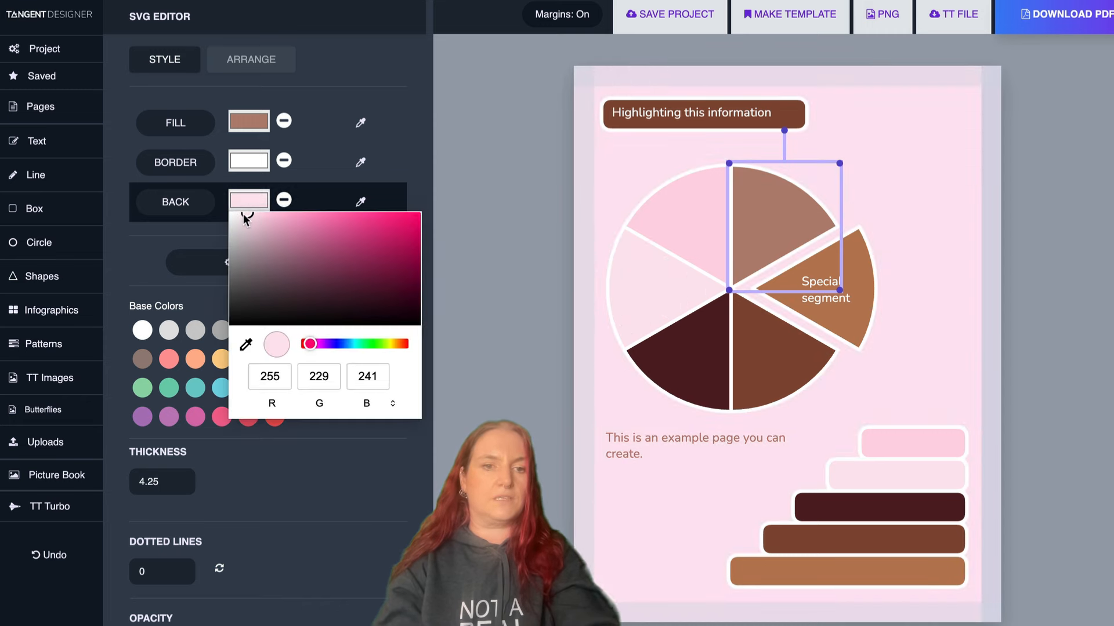
{"action": "mouse_move", "coordinate": [244, 214]}
{"action": "left_mouse_down"}
{"action": "mouse_move", "coordinate": [235, 227]}
{"action": "mouse_move", "coordinate": [264, 204]}
{"action": "mouse_move", "coordinate": [360, 179]}
{"action": "mouse_move", "coordinate": [250, 176]}
{"action": "mouse_move", "coordinate": [244, 223]}
{"action": "left_mouse_up"}
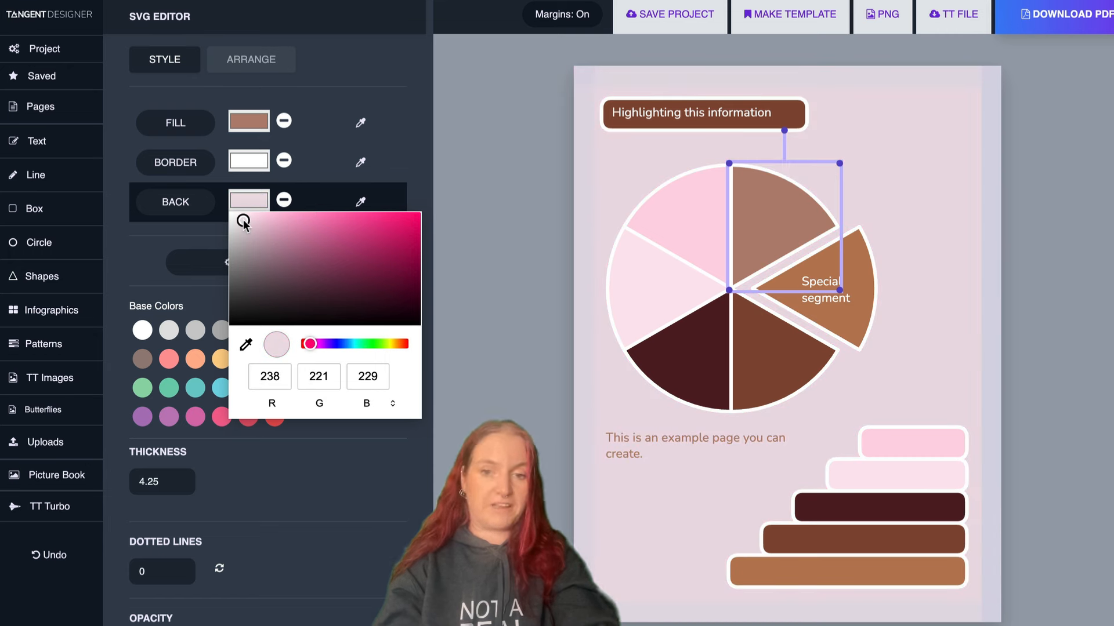
- Recolor the example text below the pie chart with the darkest slice's maroon, and narrow its text box
{"action": "left_click", "coordinate": [719, 436]}
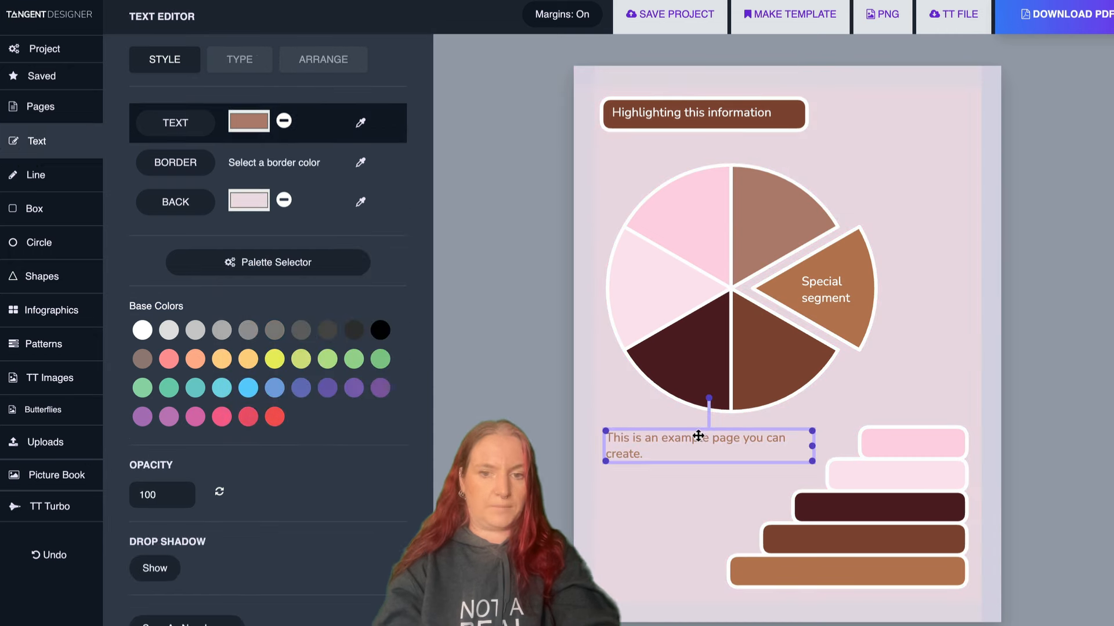
{"action": "left_click", "coordinate": [360, 122]}
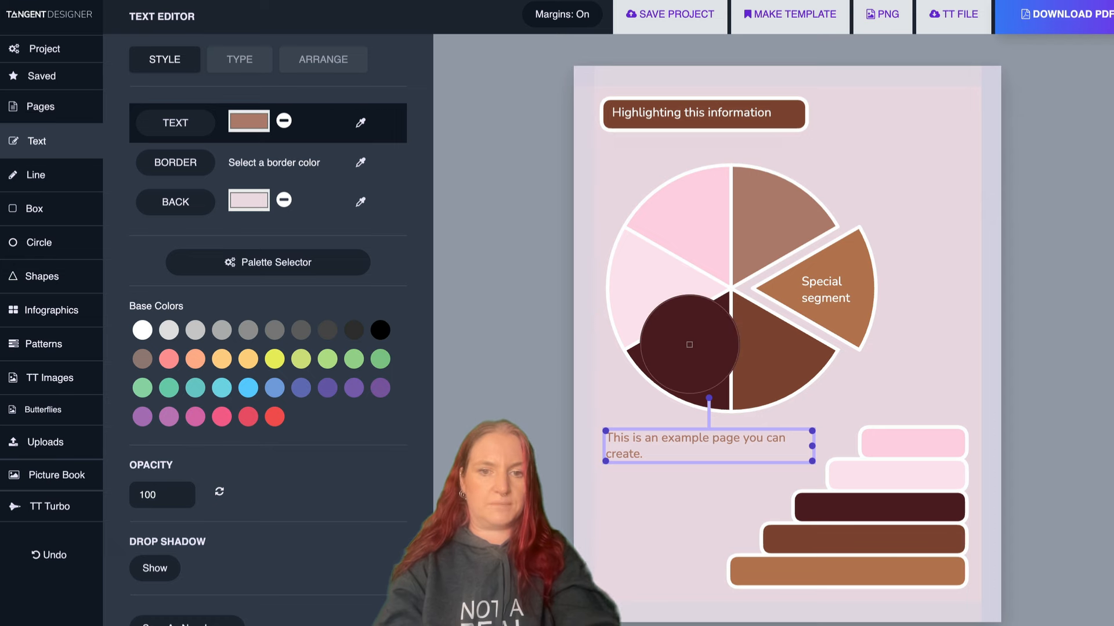
{"action": "left_click", "coordinate": [689, 345]}
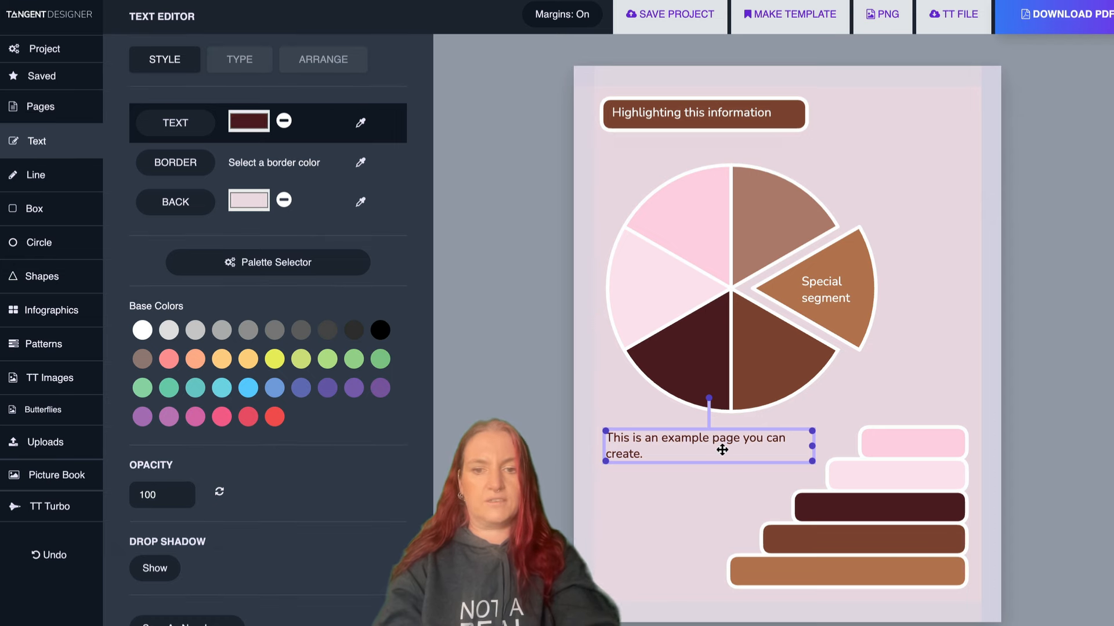
{"action": "left_click_drag", "start_coordinate": [814, 445], "coordinate": [723, 445]}
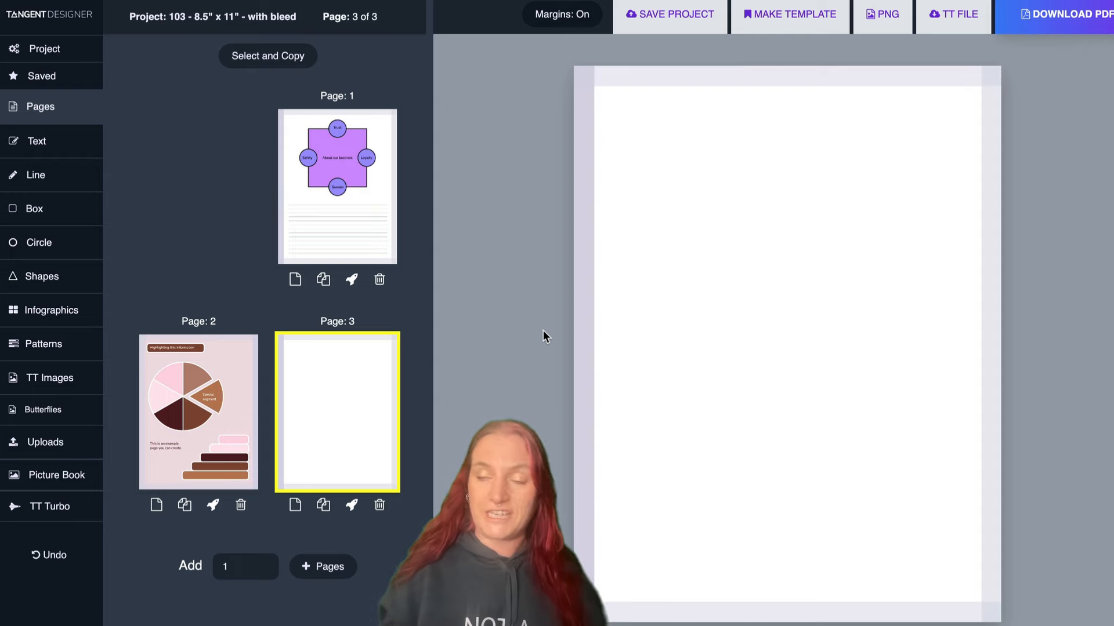
- Fill the blank page 3 with the pink, yellow and red hexagon pattern
{"action": "left_click", "coordinate": [30, 348]}
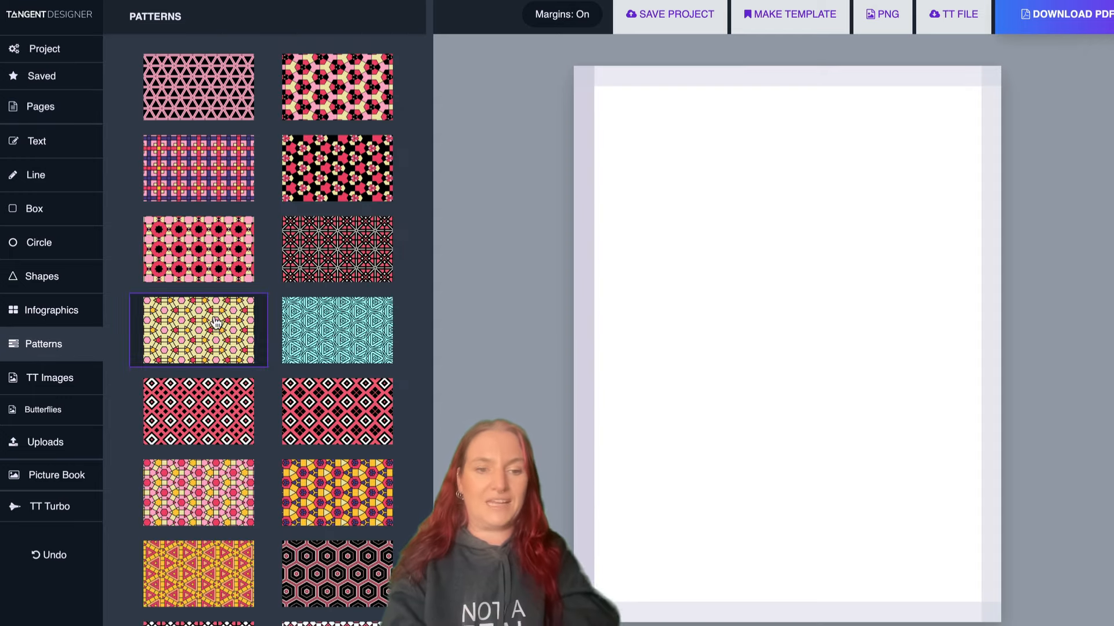
{"action": "scroll", "coordinate": [199, 319], "scroll_direction": "down", "scroll_amount": 5}
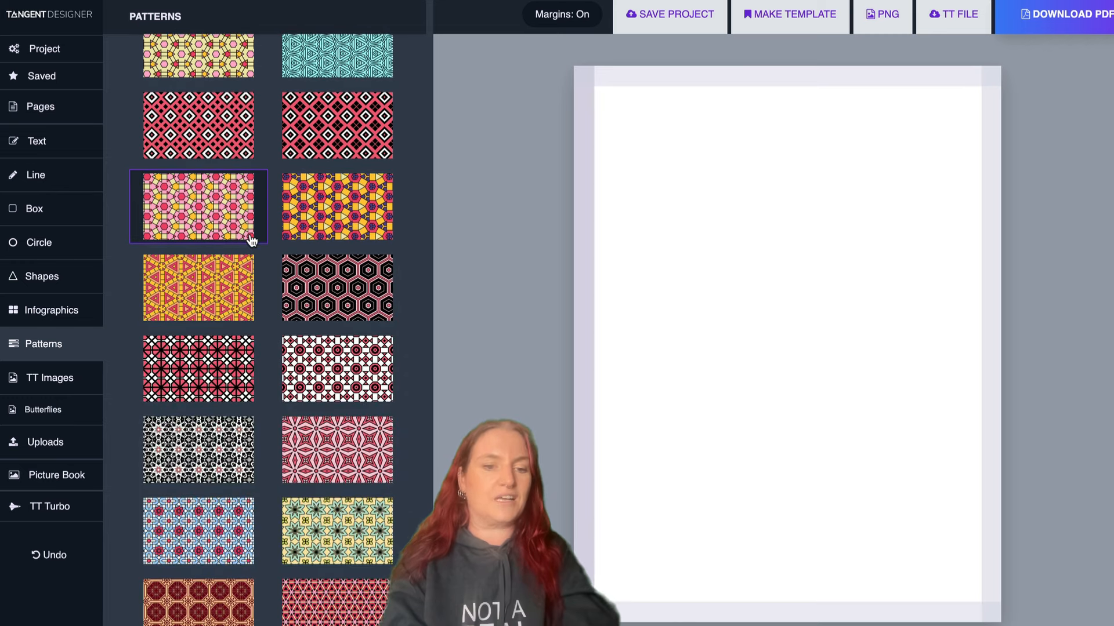
{"action": "left_click", "coordinate": [199, 202]}
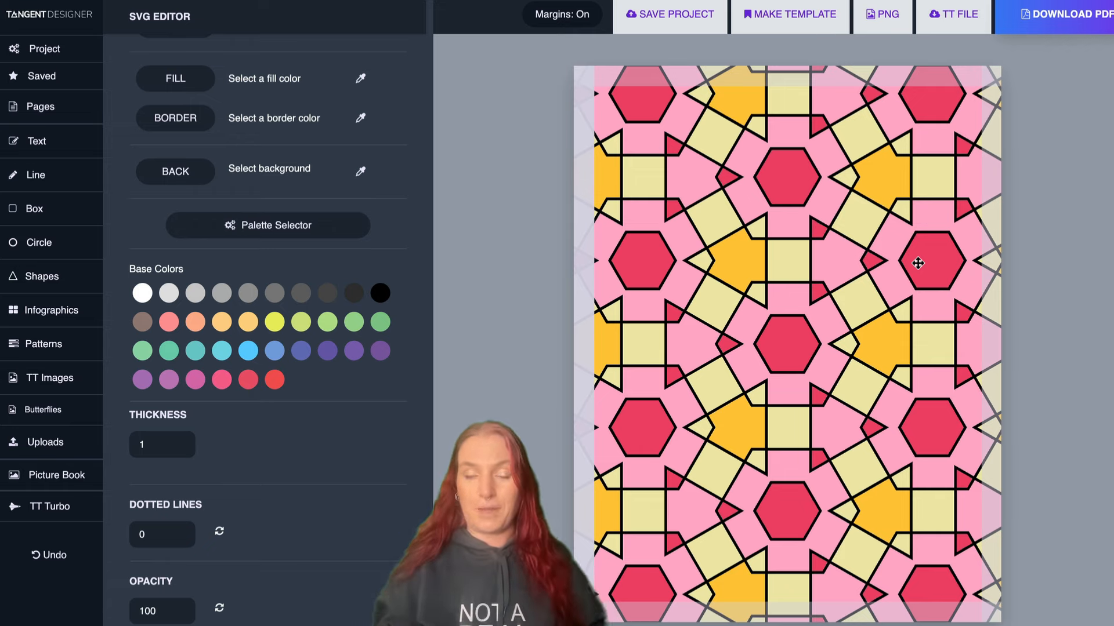
- Preview the Fall Colors, Pastel and Northern Lights themes on the pattern, and apply the Electric Blue Tangerine theme
{"action": "scroll", "coordinate": [220, 151], "scroll_direction": "up", "scroll_amount": 5}
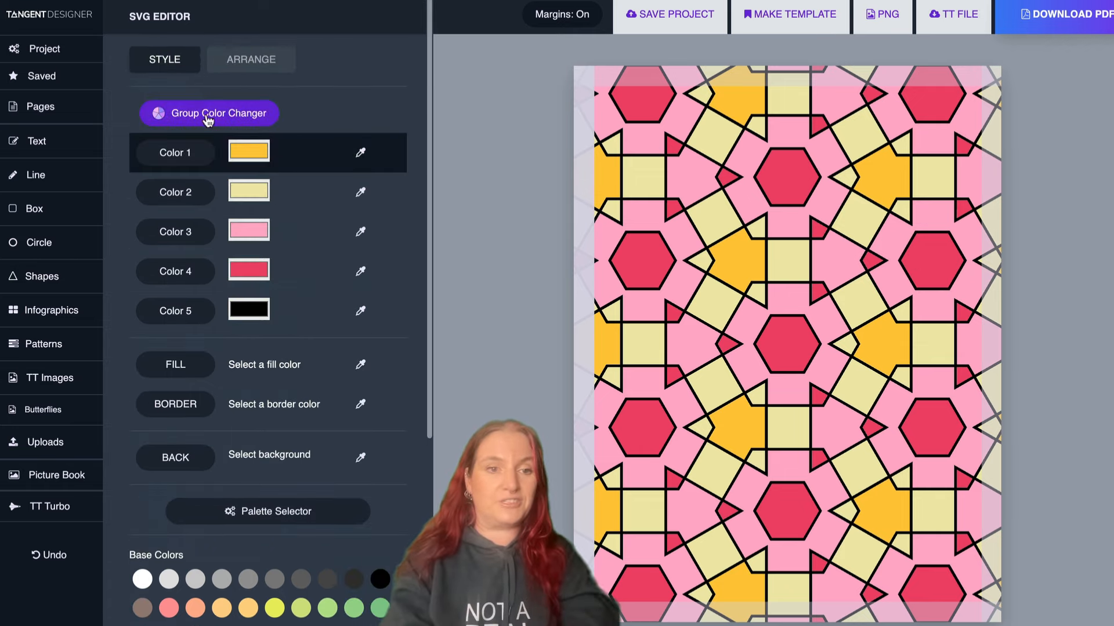
{"action": "left_click", "coordinate": [207, 116]}
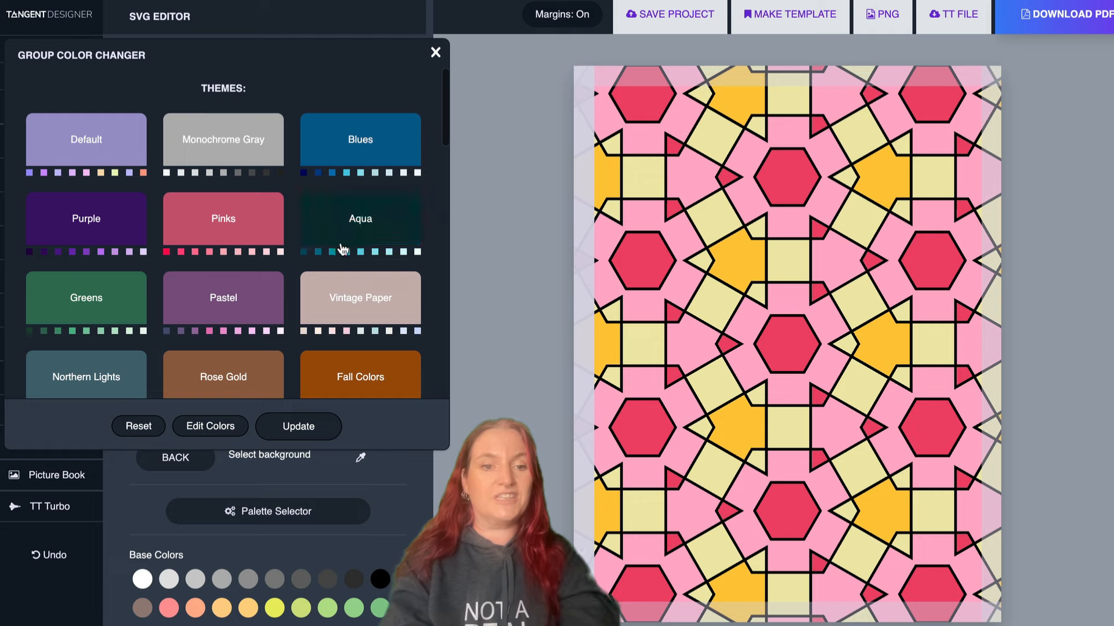
{"action": "left_click", "coordinate": [342, 288]}
{"action": "left_click", "coordinate": [348, 370]}
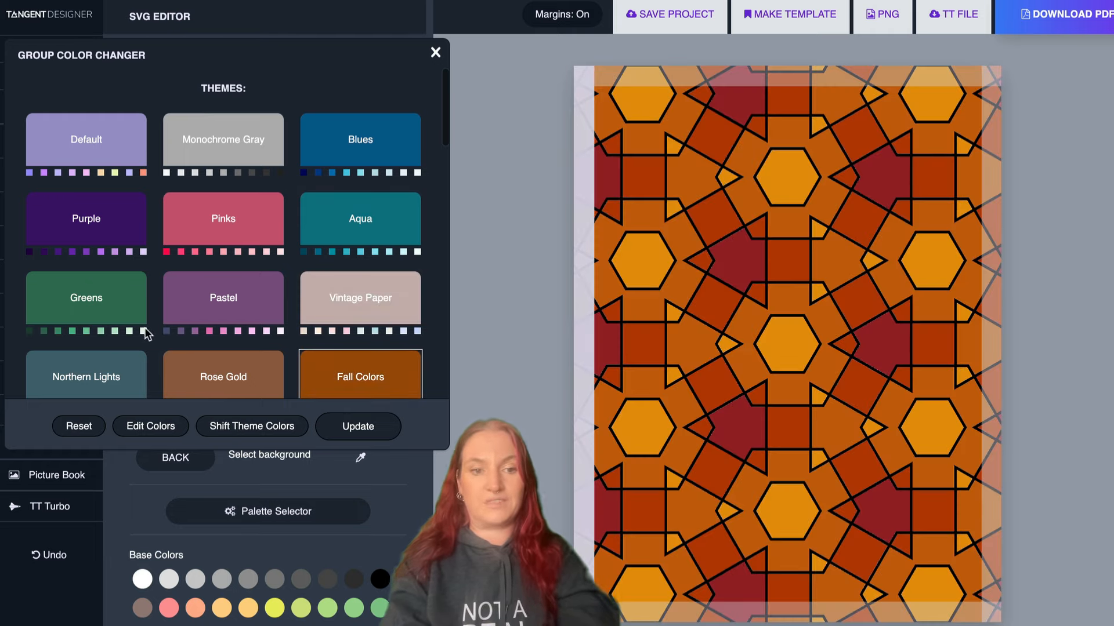
{"action": "left_click", "coordinate": [208, 295]}
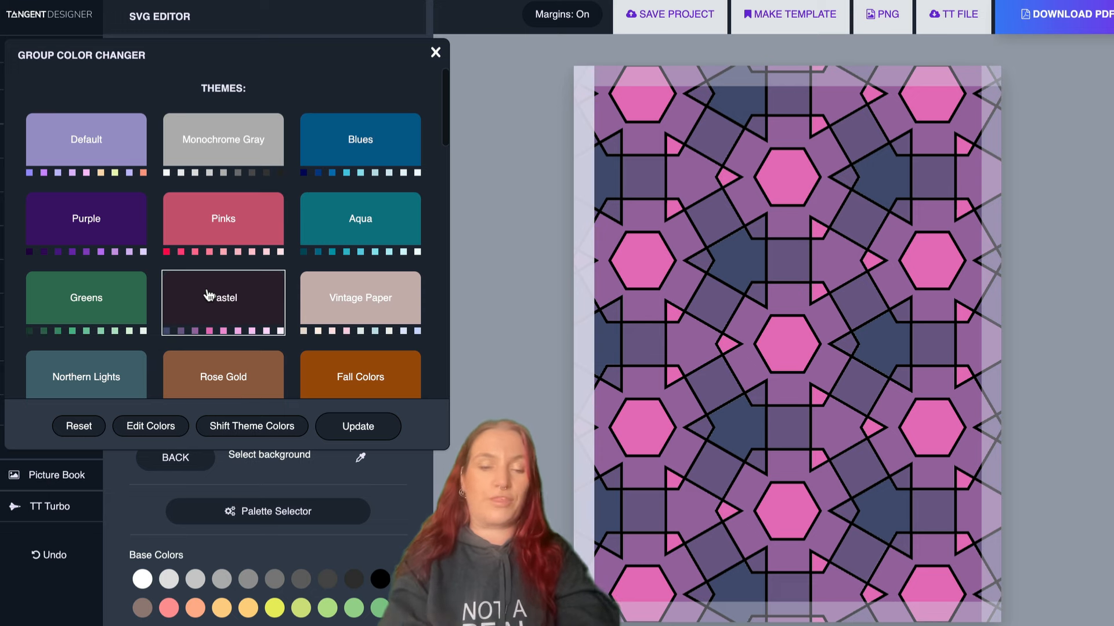
{"action": "left_click", "coordinate": [95, 378]}
{"action": "left_click", "coordinate": [352, 429]}
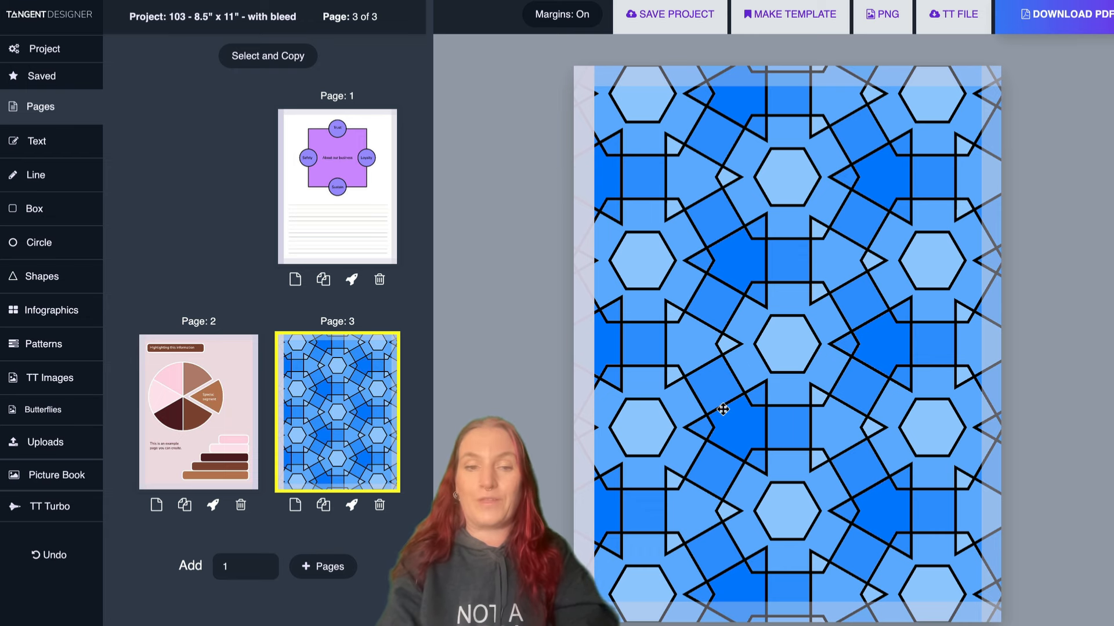
- Change the pattern's Color 2 to the light orange from the Electric Blue Tangerine theme
{"action": "left_click", "coordinate": [723, 410]}
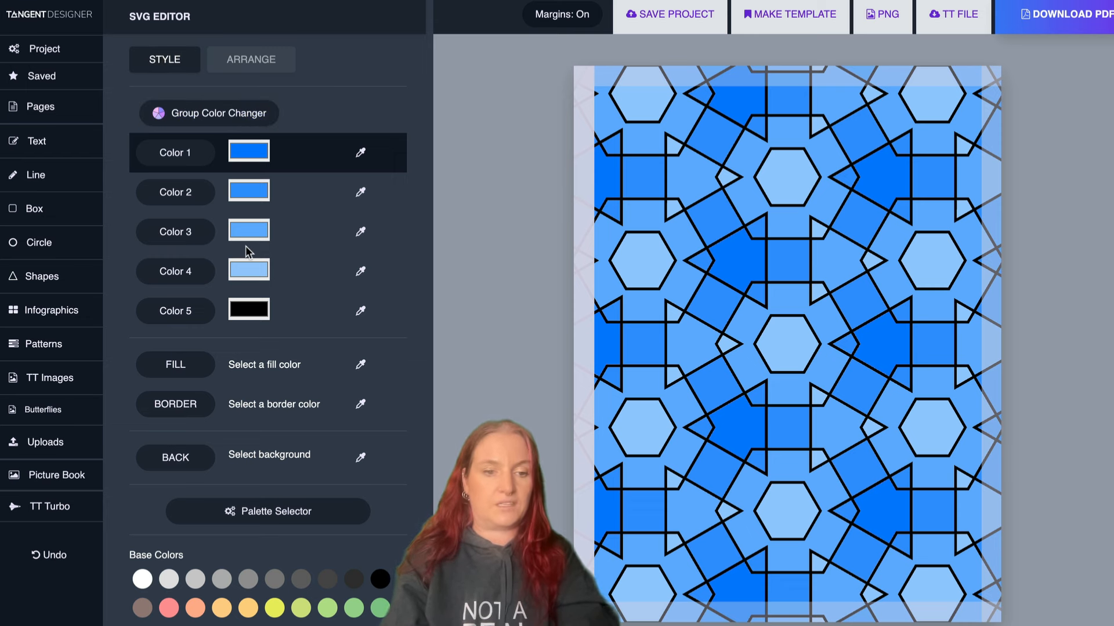
{"action": "scroll", "coordinate": [245, 250], "scroll_direction": "down", "scroll_amount": 5}
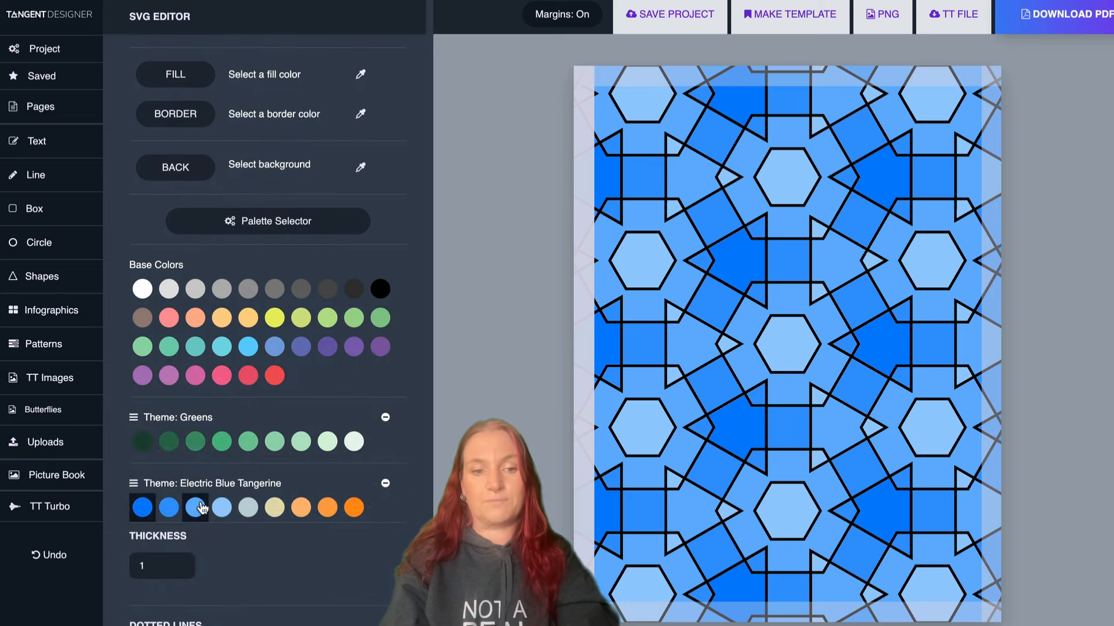
{"action": "scroll", "coordinate": [307, 504], "scroll_direction": "up", "scroll_amount": 5}
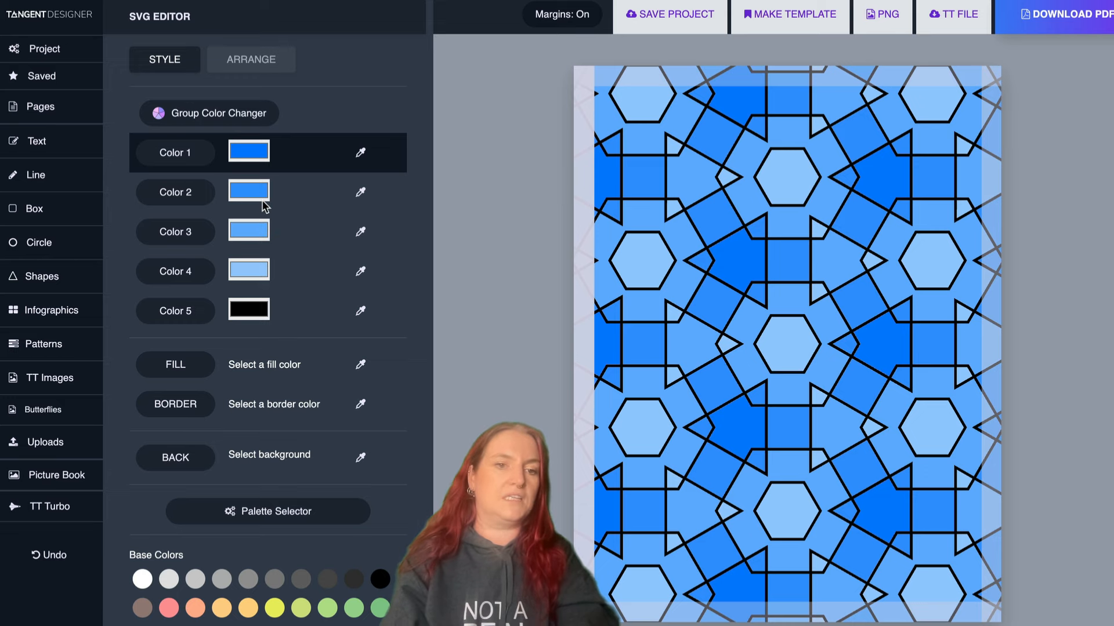
{"action": "left_click", "coordinate": [197, 192]}
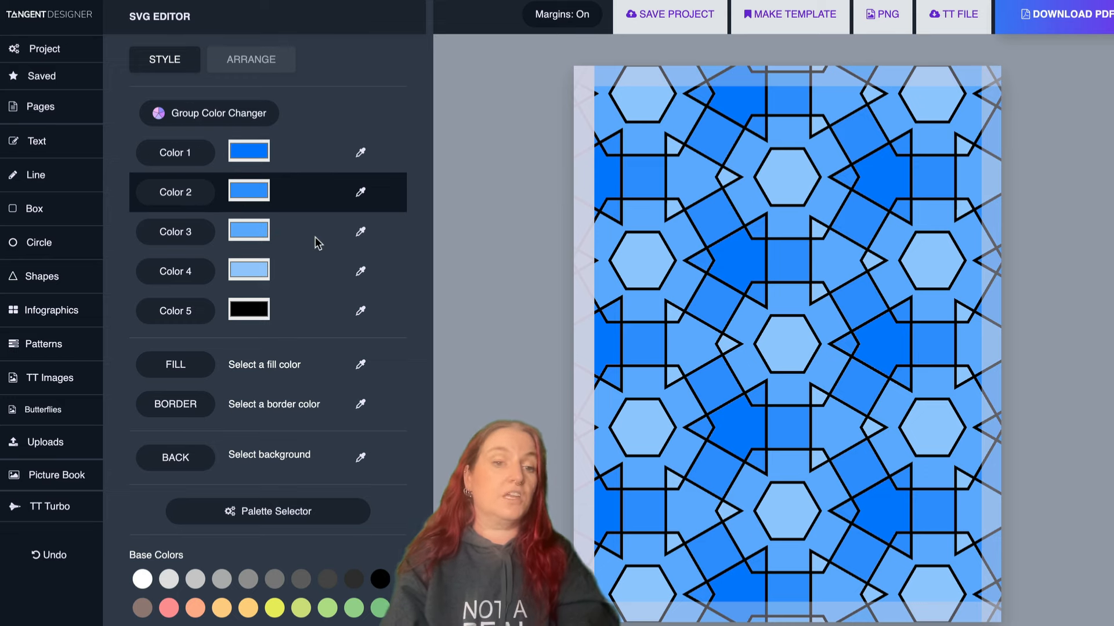
{"action": "scroll", "coordinate": [316, 243], "scroll_direction": "down", "scroll_amount": 5}
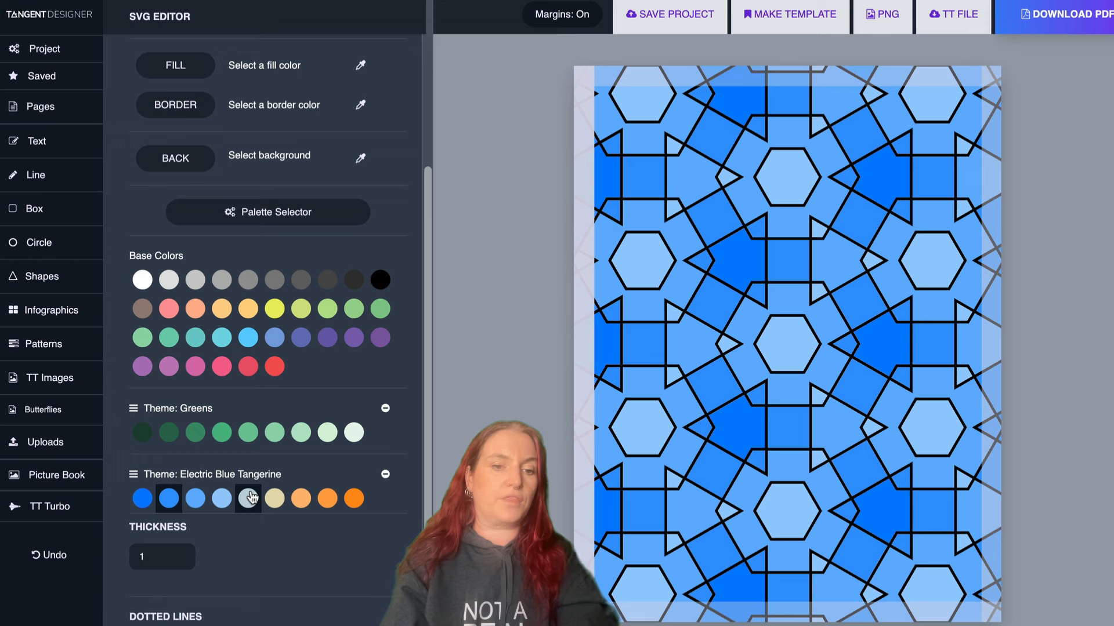
{"action": "left_click", "coordinate": [251, 497]}
{"action": "left_click", "coordinate": [273, 498]}
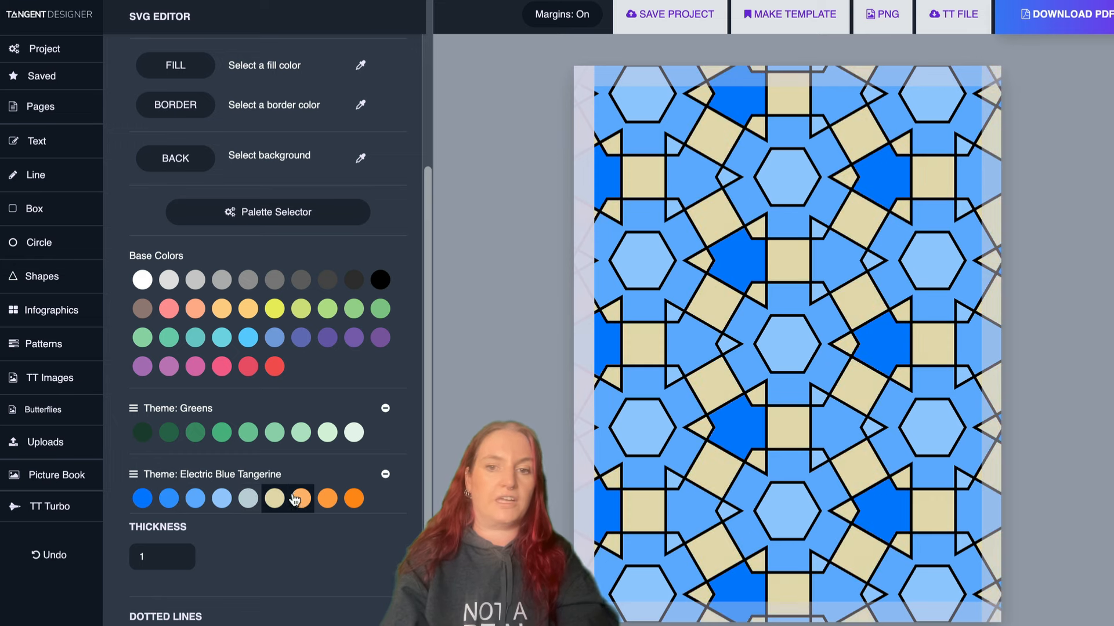
{"action": "left_click", "coordinate": [299, 498]}
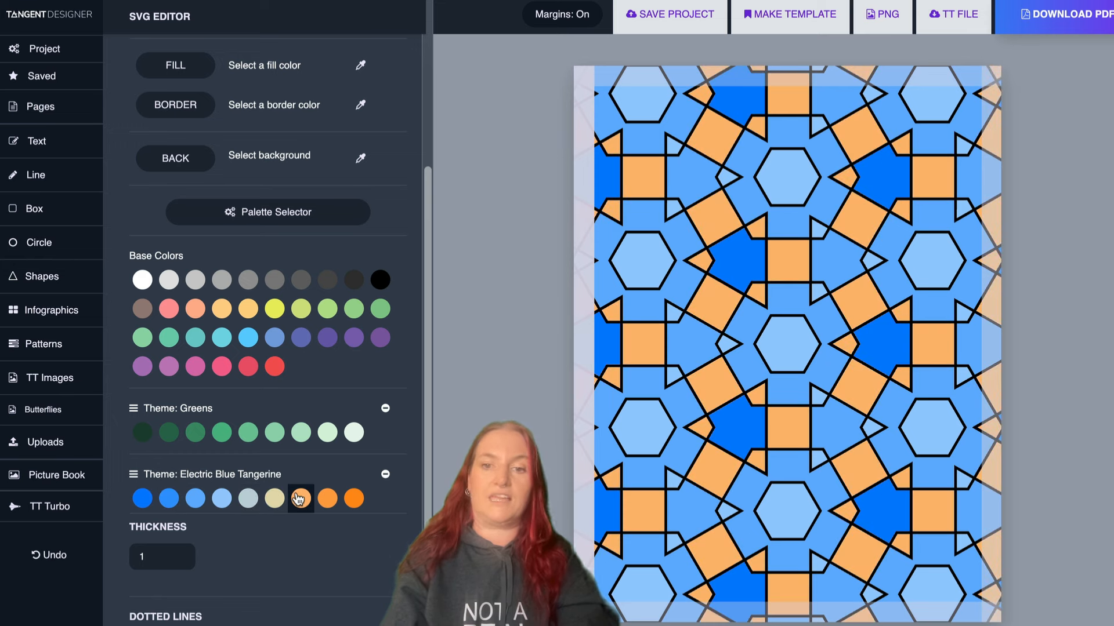
- Change the hexagon pattern's Color 4 to the darkest orange of the Electric Blue Tangerine theme
{"action": "scroll", "coordinate": [298, 498], "scroll_direction": "up", "scroll_amount": 5}
{"action": "left_click", "coordinate": [205, 273]}
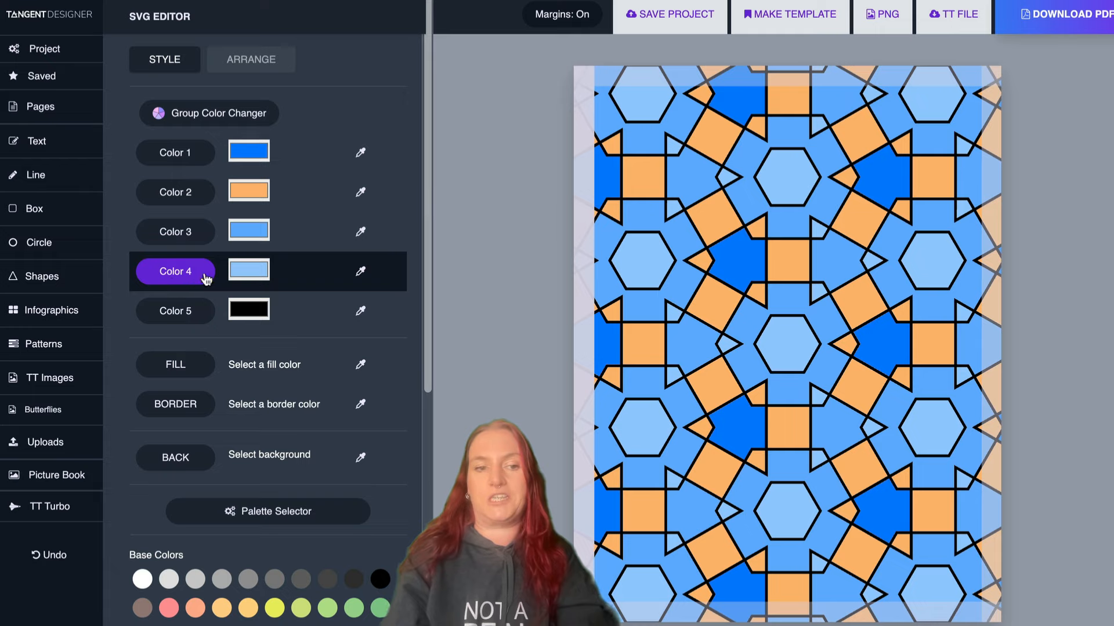
{"action": "scroll", "coordinate": [248, 273], "scroll_direction": "down", "scroll_amount": 9}
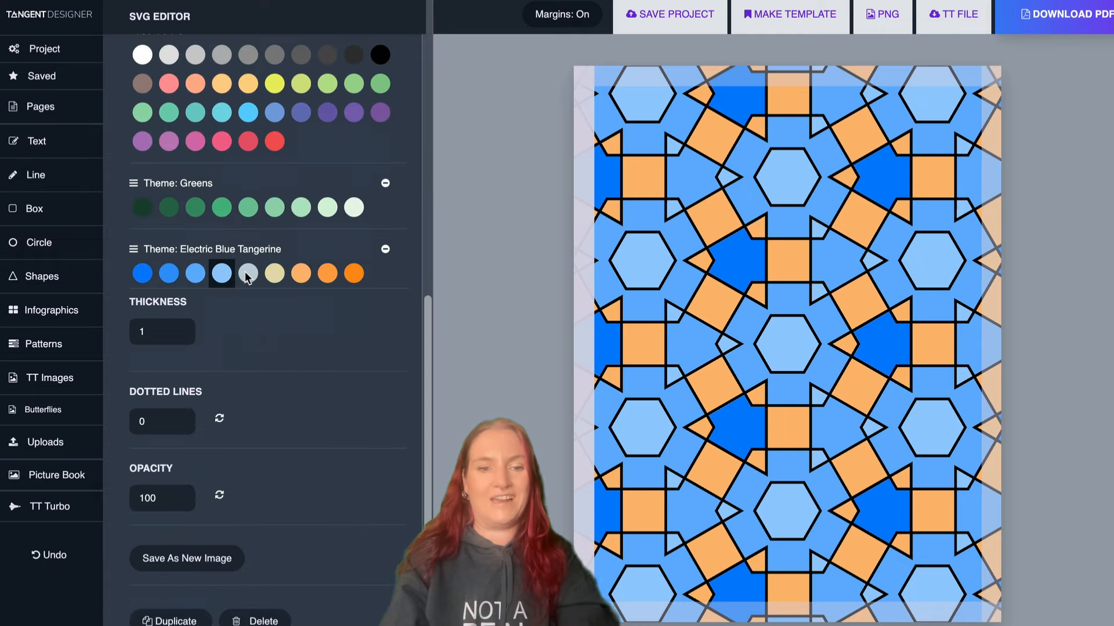
{"action": "left_click", "coordinate": [355, 275]}
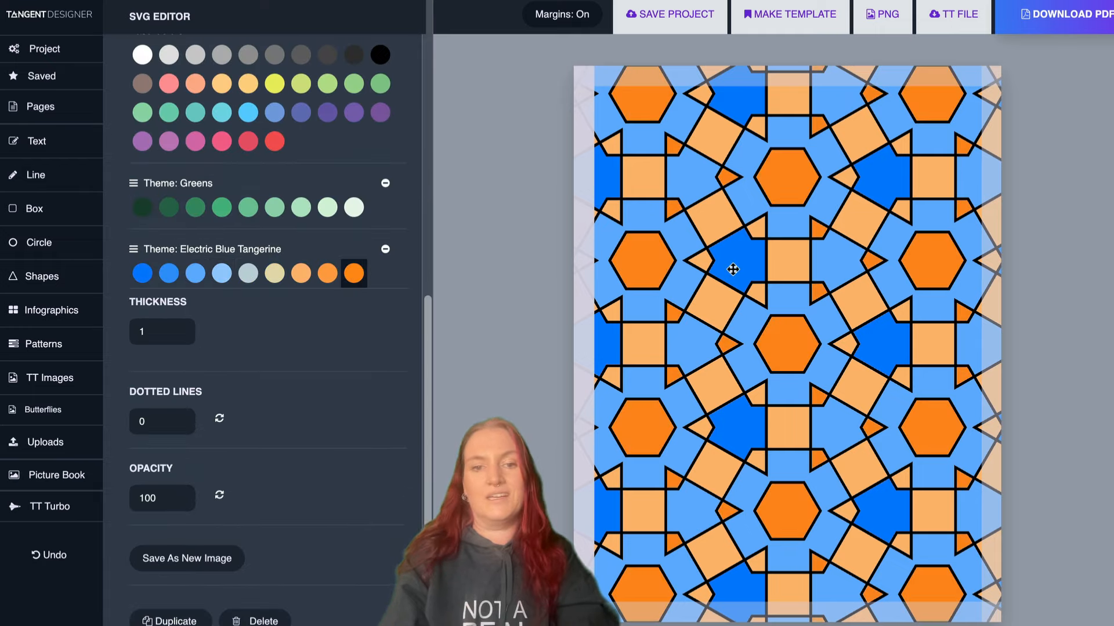
- Add a blank page 4 and insert the four-tier pyramid infographic on it
{"action": "left_click", "coordinate": [586, 338]}
{"action": "left_click", "coordinate": [328, 571]}
{"action": "left_click", "coordinate": [348, 120]}
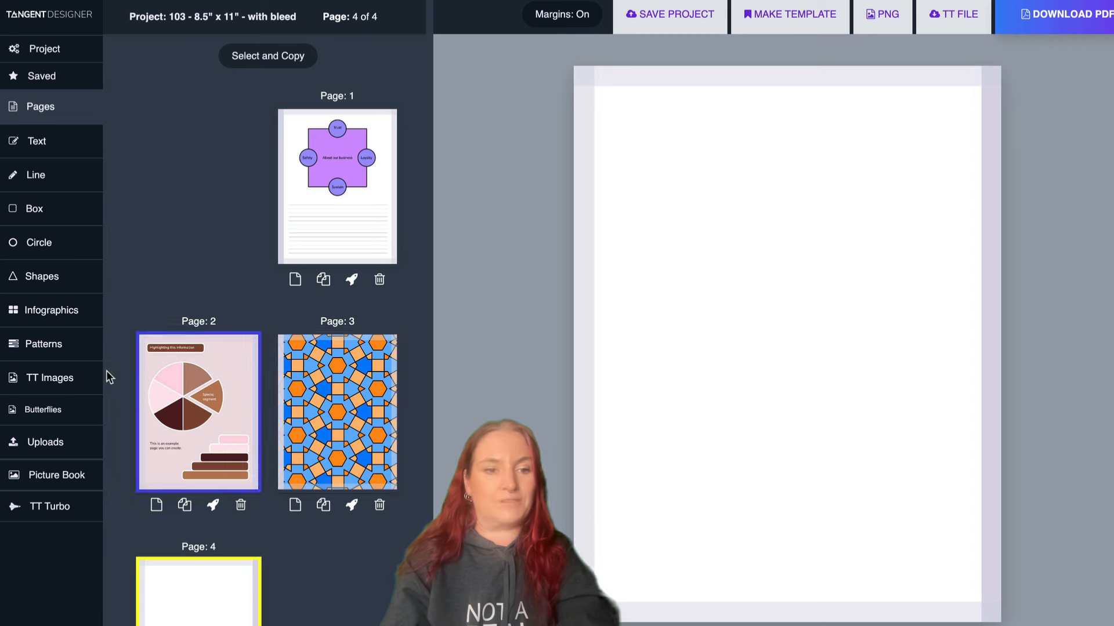
{"action": "left_click", "coordinate": [61, 314]}
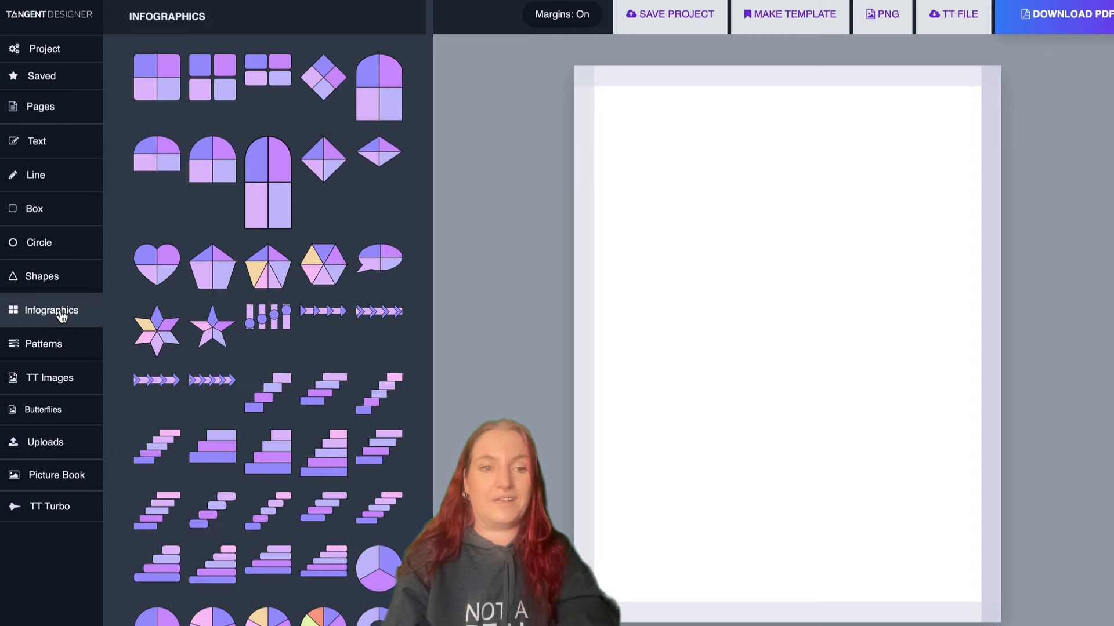
{"action": "scroll", "coordinate": [229, 296], "scroll_direction": "down", "scroll_amount": 4}
{"action": "scroll", "coordinate": [229, 296], "scroll_direction": "down", "scroll_amount": 2}
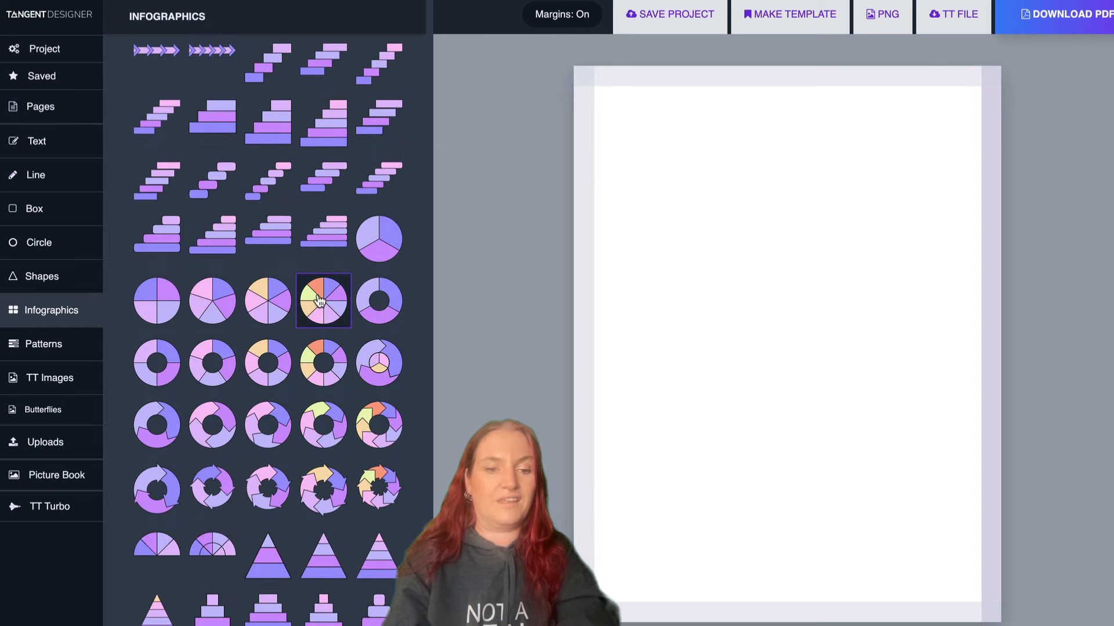
{"action": "left_click", "coordinate": [313, 558]}
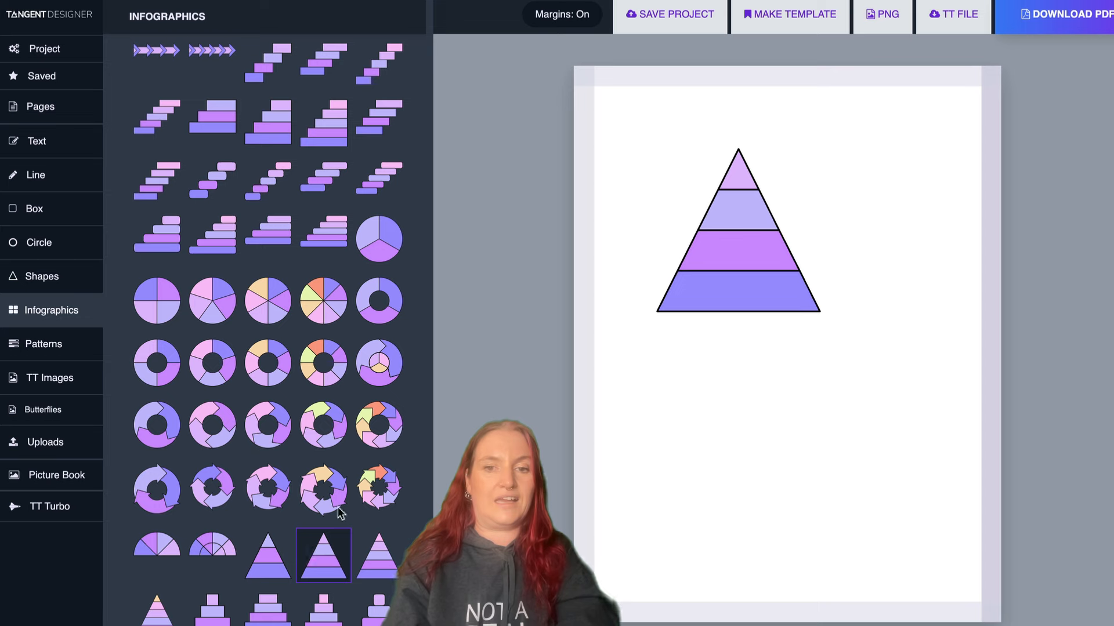
- Recolor the pyramid with the Electric Blue Tangerine theme in the Group Color Changer
{"action": "left_click", "coordinate": [753, 246]}
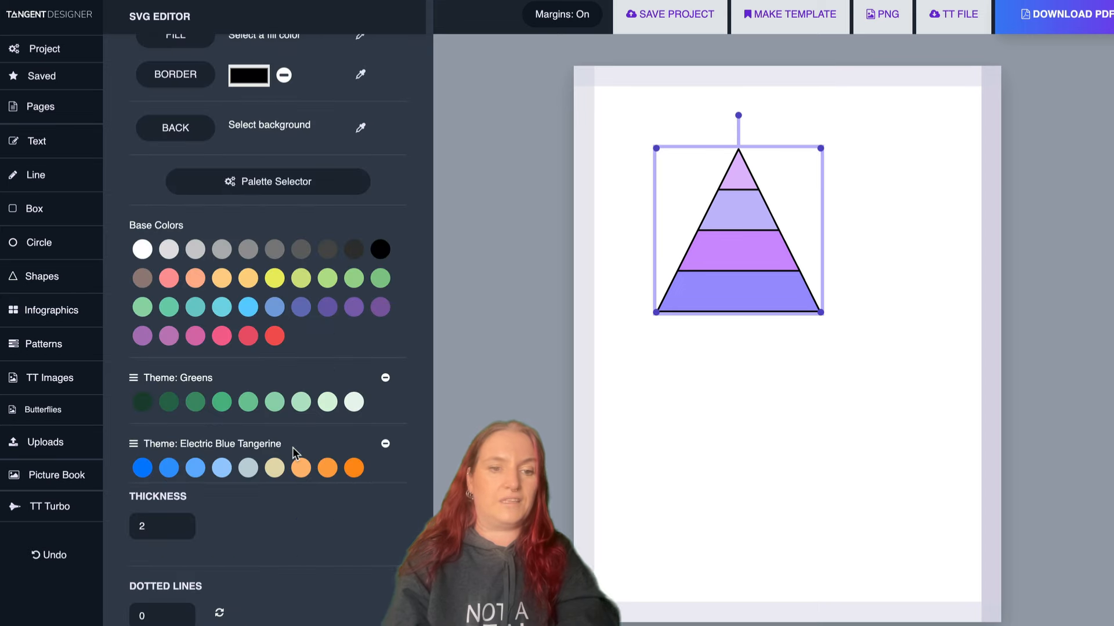
{"action": "scroll", "coordinate": [292, 447], "scroll_direction": "up", "scroll_amount": 6}
{"action": "left_click", "coordinate": [231, 105]}
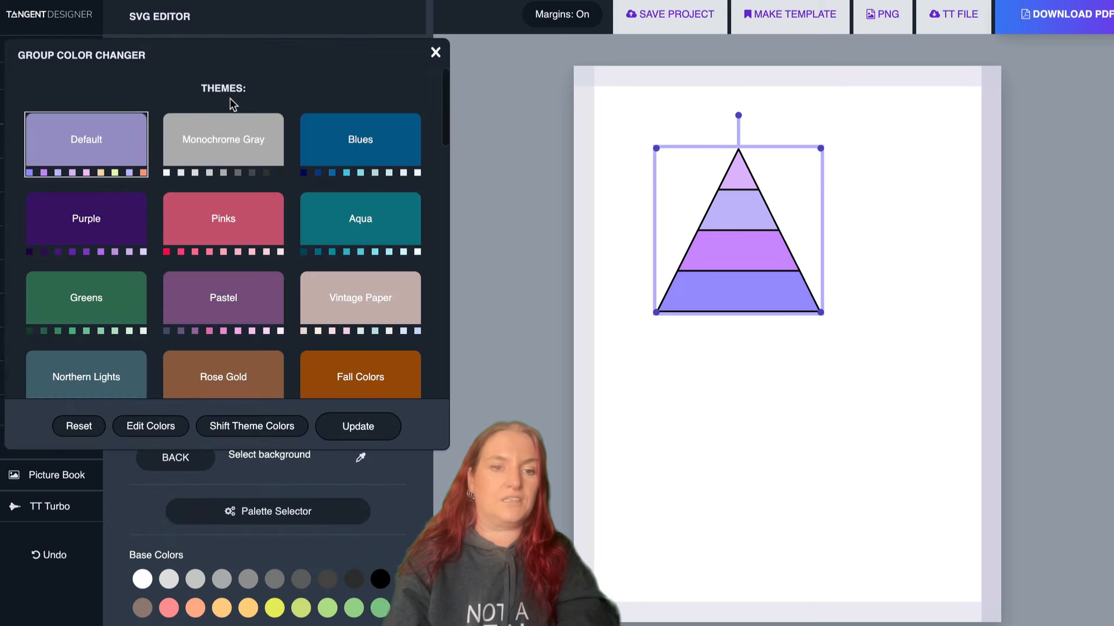
{"action": "scroll", "coordinate": [229, 99], "scroll_direction": "down", "scroll_amount": 5}
{"action": "scroll", "coordinate": [203, 174], "scroll_direction": "down", "scroll_amount": 3}
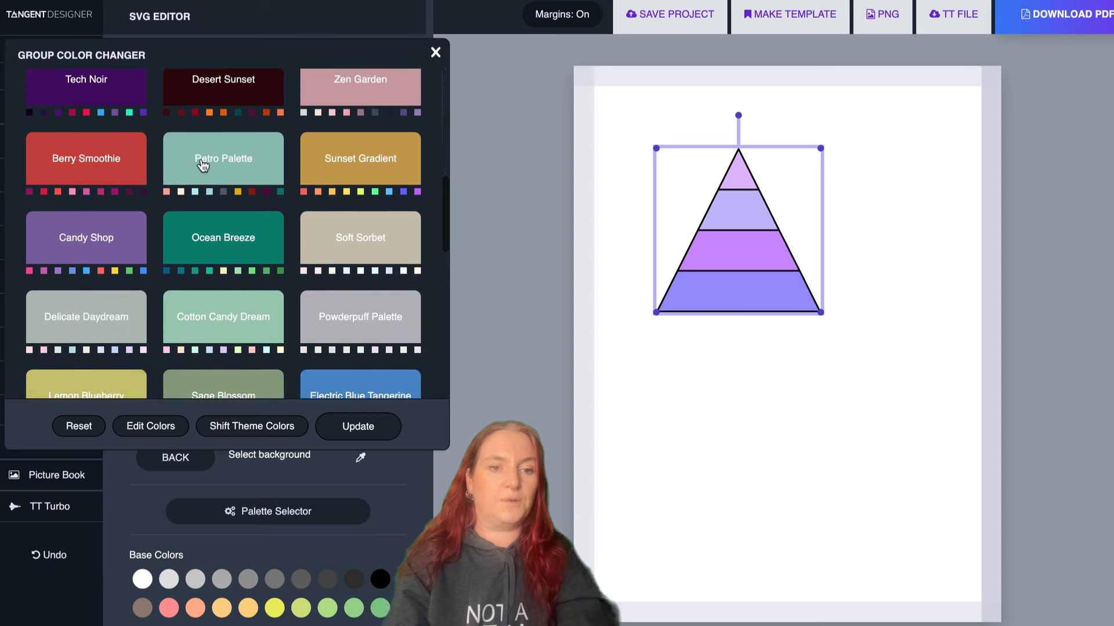
{"action": "left_click", "coordinate": [416, 320]}
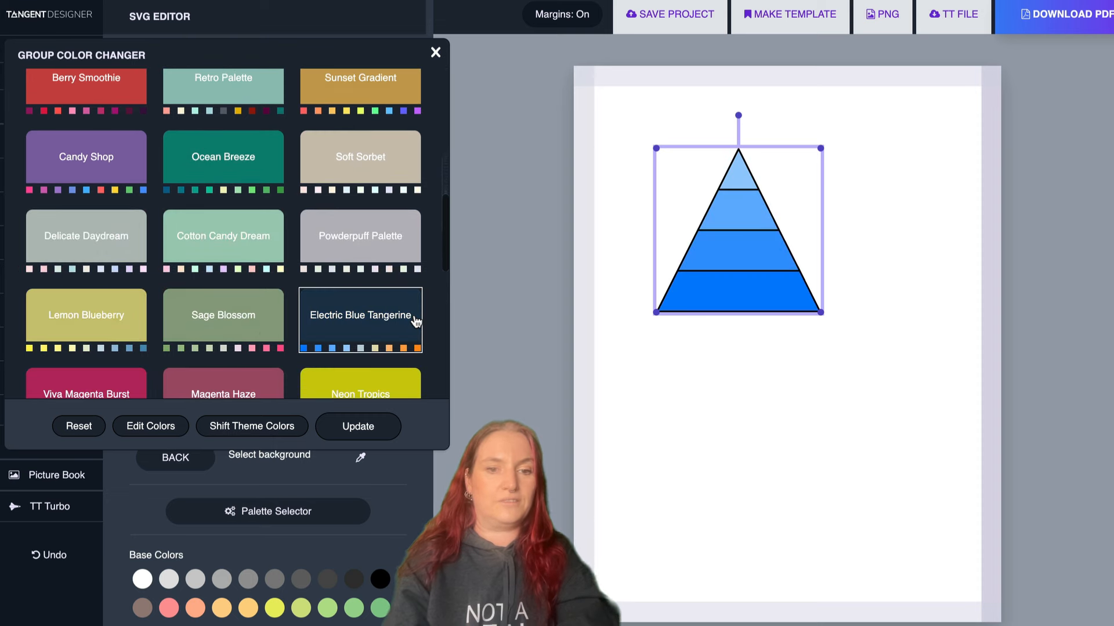
- Shift the theme colors until the pyramid runs from light blue at its tip to light orange at its base, and update it
{"action": "left_click", "coordinate": [285, 427]}
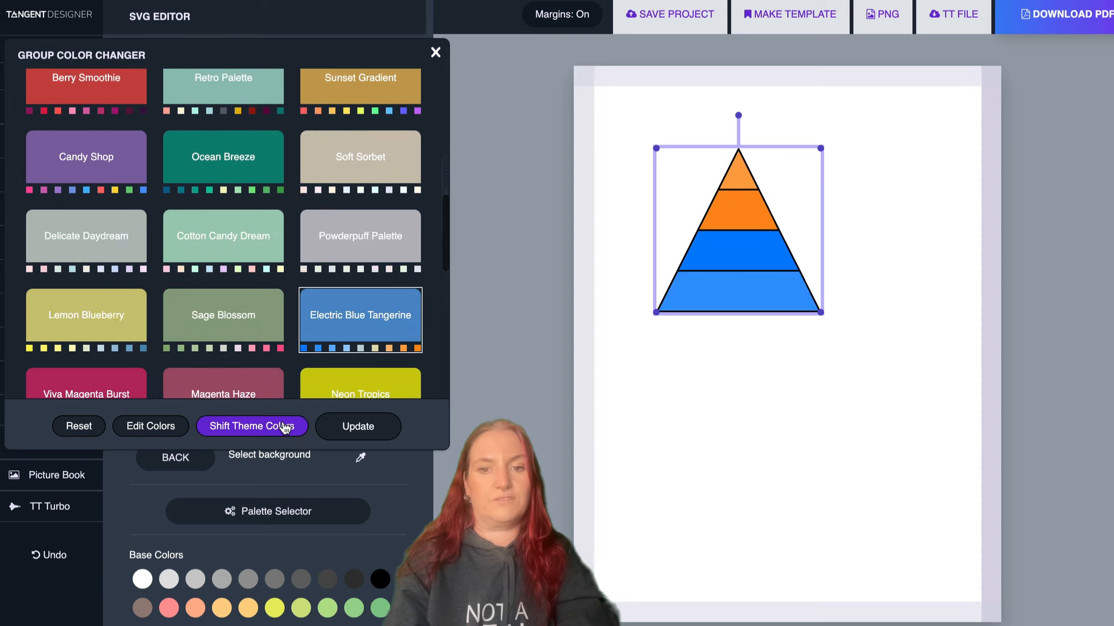
{"action": "left_click", "coordinate": [285, 427]}
{"action": "left_click", "coordinate": [285, 427]}
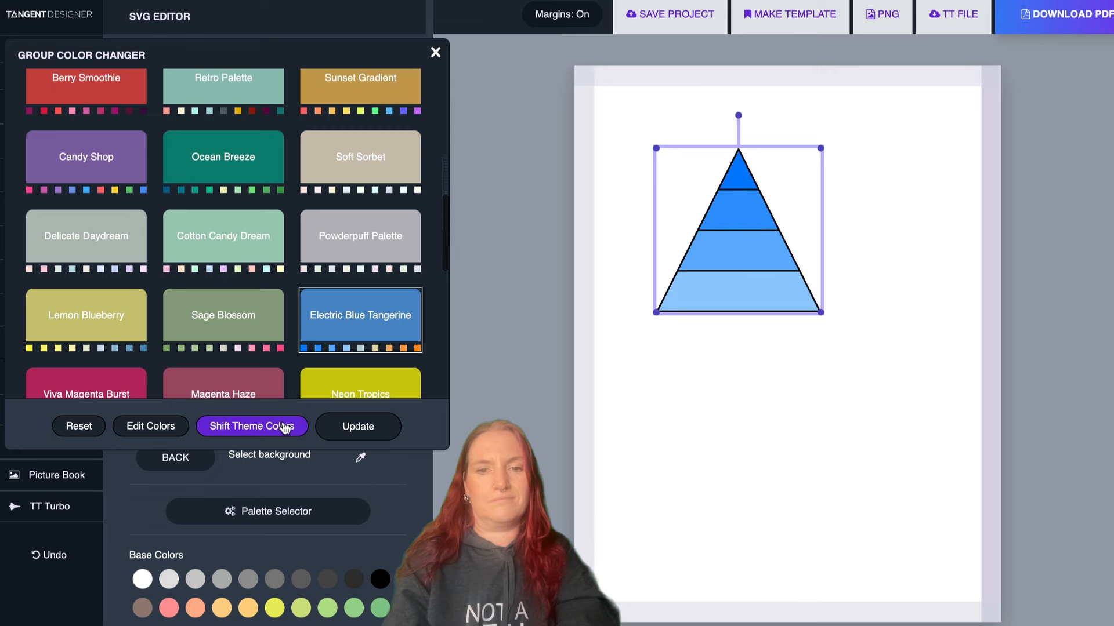
{"action": "left_click", "coordinate": [285, 427]}
{"action": "left_click", "coordinate": [285, 427]}
{"action": "left_click", "coordinate": [285, 426]}
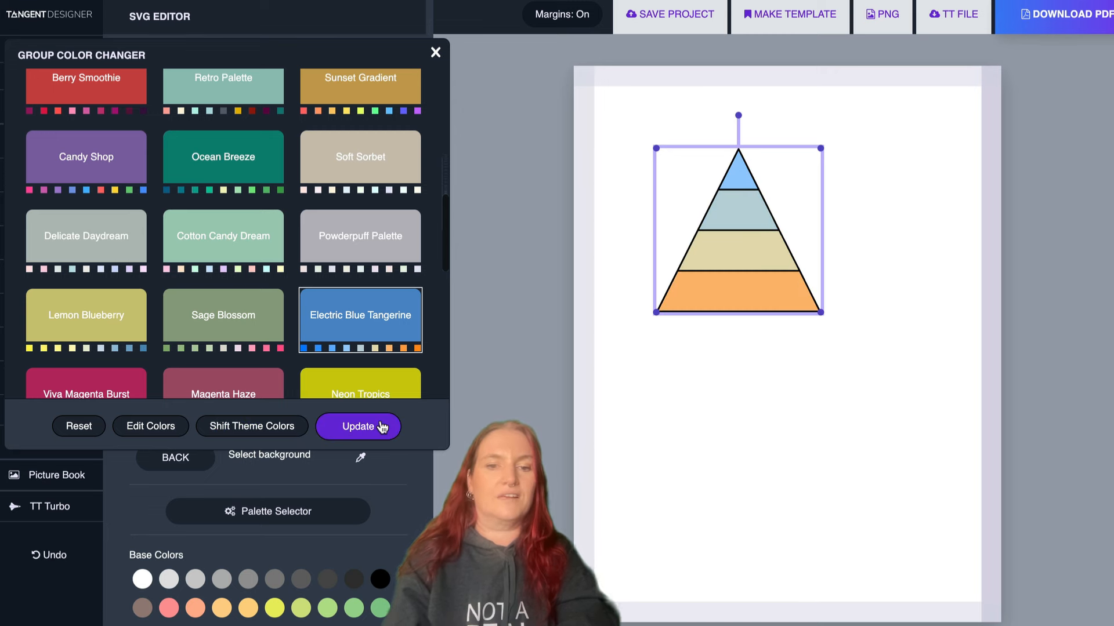
{"action": "left_click", "coordinate": [362, 427]}
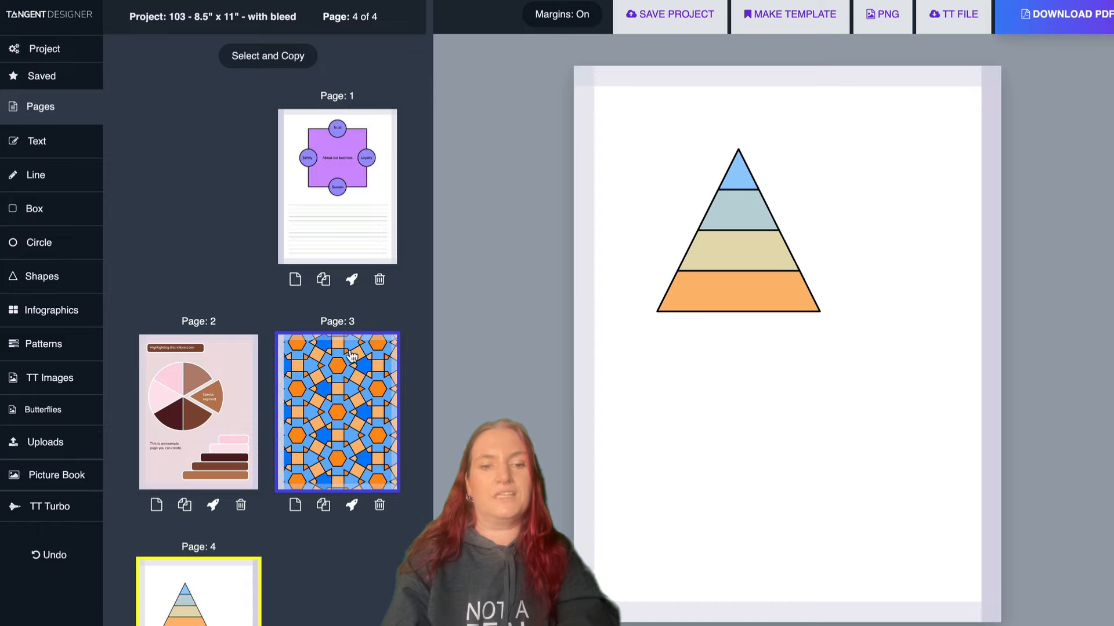
- Enlarge the pyramid on page 4 to most of the page width and center it in the upper part of the page
{"action": "left_click", "coordinate": [337, 412]}
{"action": "left_click", "coordinate": [227, 609]}
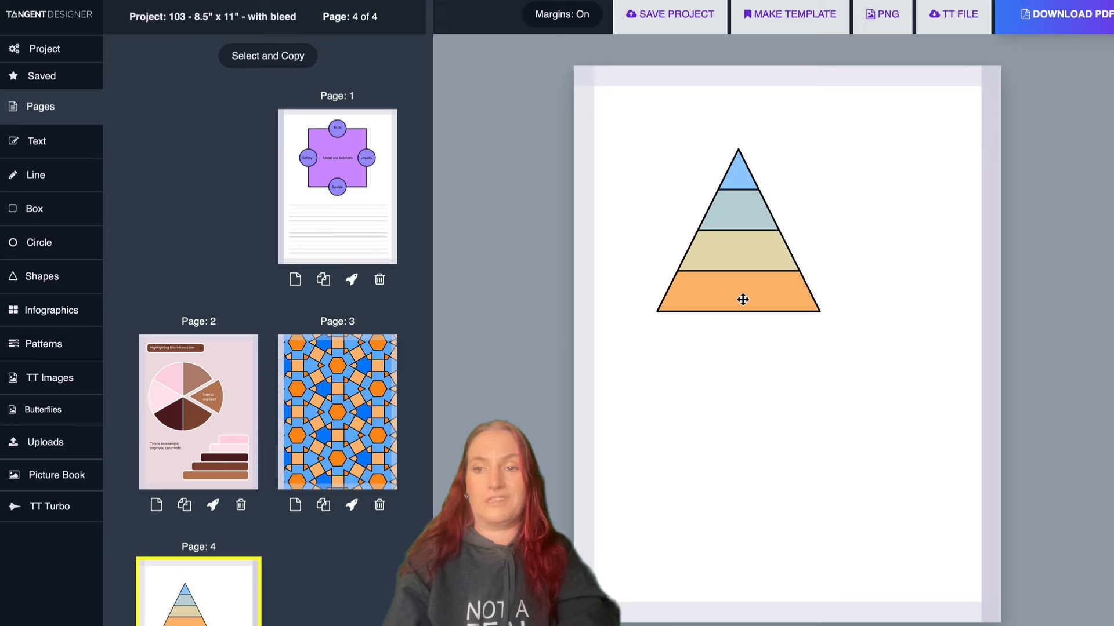
{"action": "left_click", "coordinate": [761, 274]}
{"action": "left_click_drag", "start_coordinate": [822, 314], "coordinate": [971, 463]}
{"action": "left_click_drag", "start_coordinate": [814, 295], "coordinate": [782, 241]}
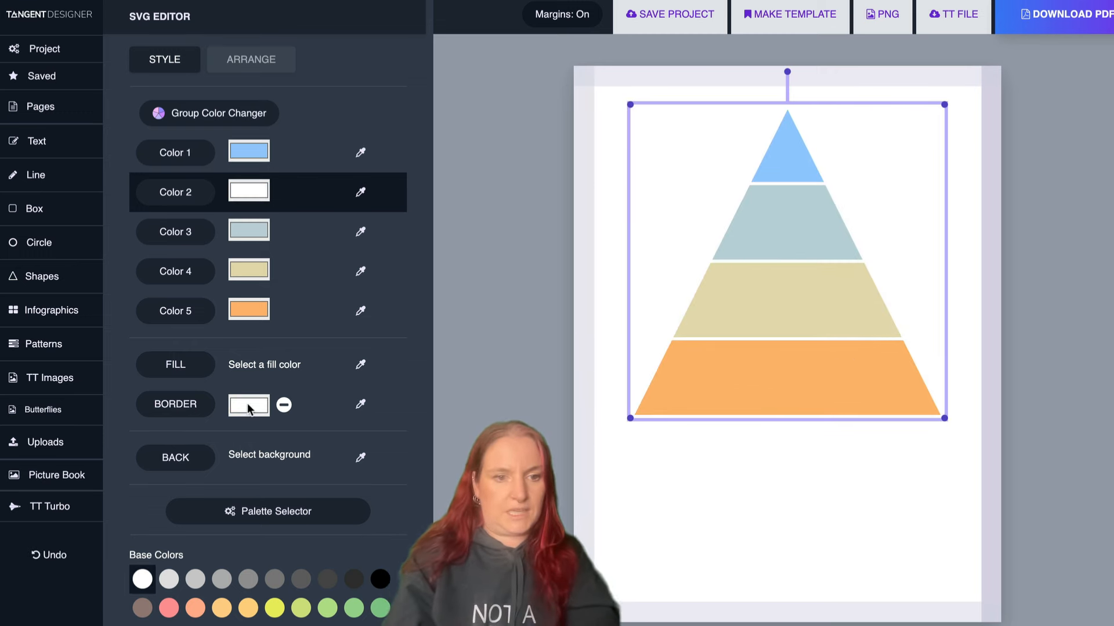
- Increase the thickness of the pyramid's white outlines to 3.5
{"action": "scroll", "coordinate": [146, 535], "scroll_direction": "down", "scroll_amount": 6}
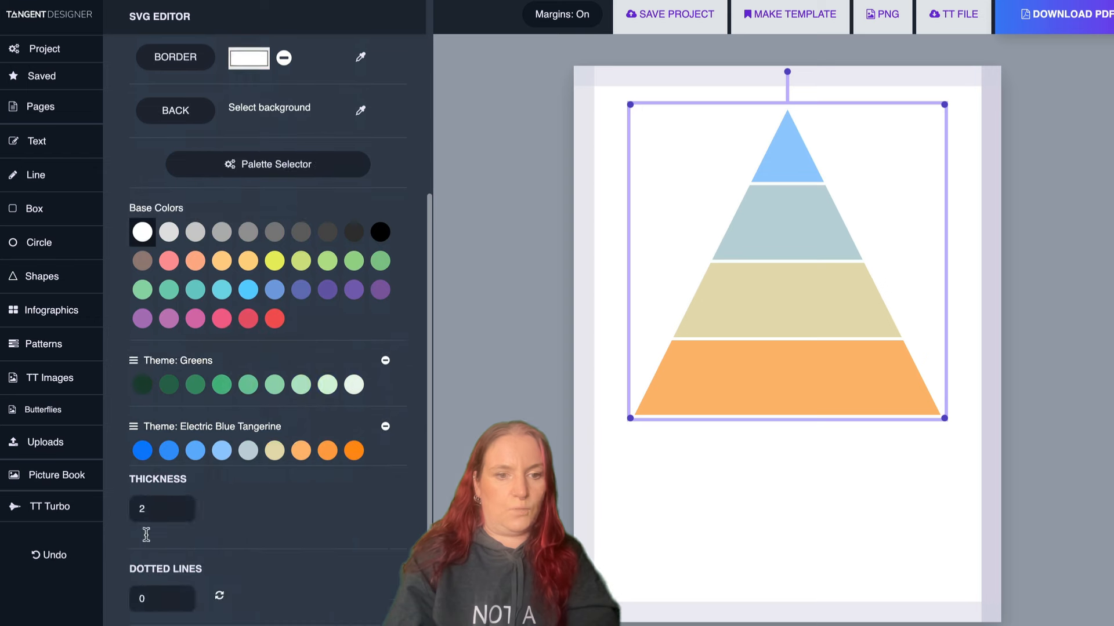
{"action": "left_click", "coordinate": [178, 505]}
{"action": "left_click", "coordinate": [178, 505]}
{"action": "left_click", "coordinate": [178, 504]}
{"action": "left_click", "coordinate": [178, 505]}
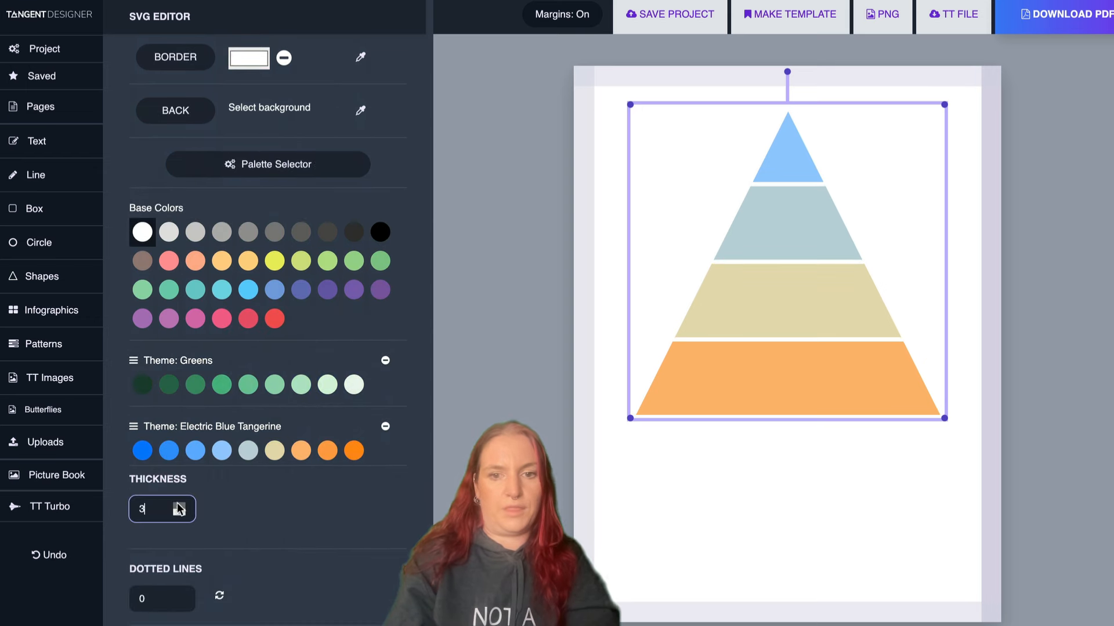
{"action": "left_click", "coordinate": [177, 504]}
{"action": "left_click", "coordinate": [178, 505]}
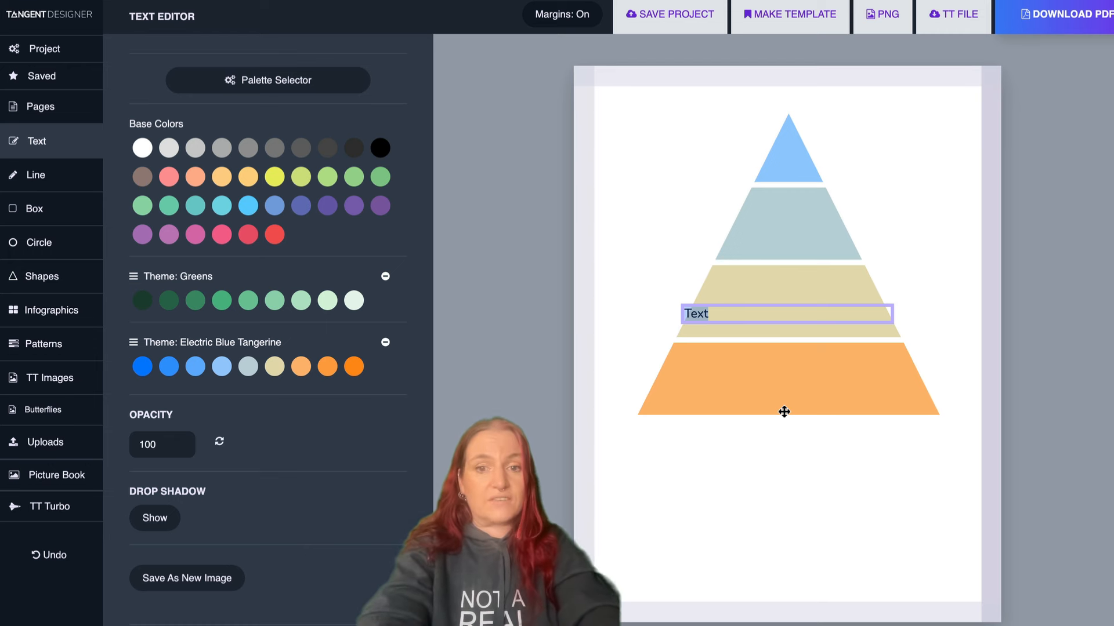
- Enter "Healthy Sleep - 8 hours" in the new text box and place it on the pyramid's orange bottom tier
{"action": "type", "text": "Health"}
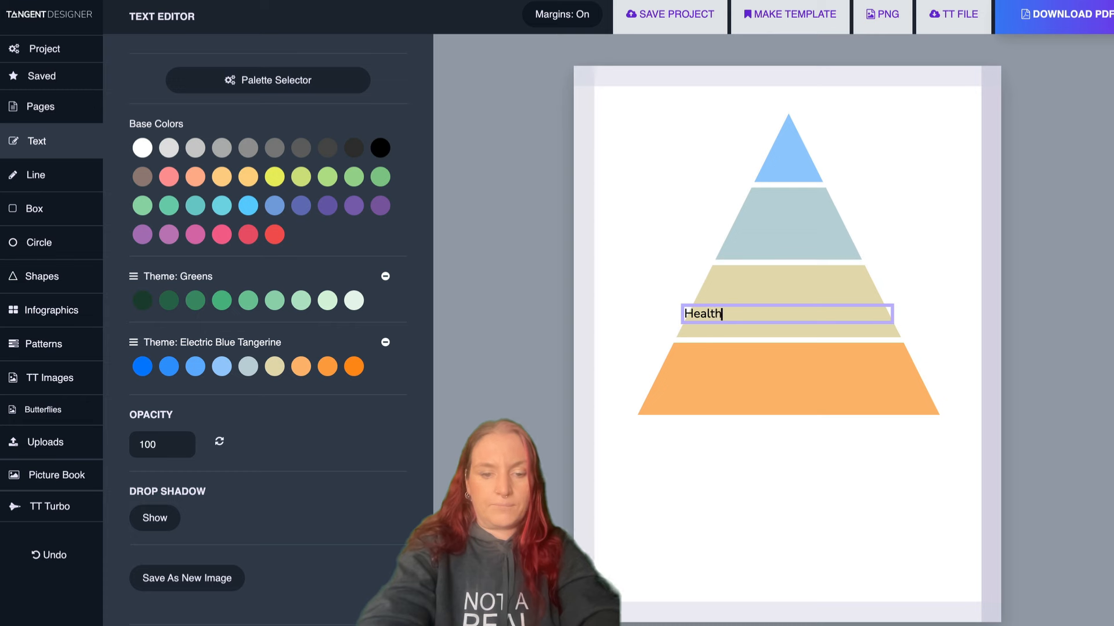
{"action": "type", "text": "y Sleep - 8 hours"}
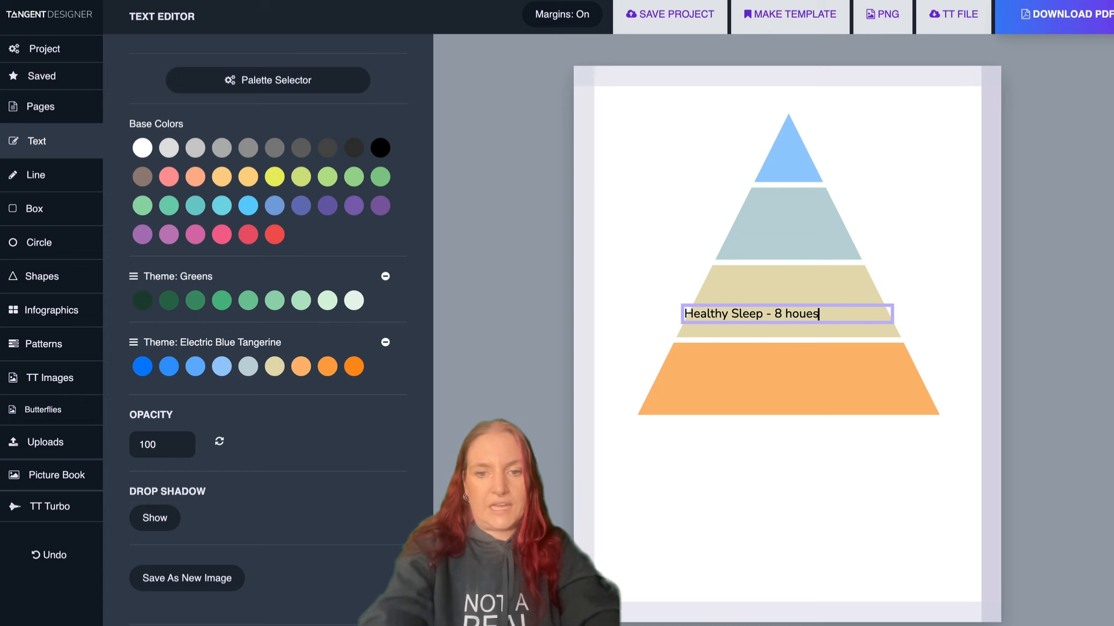
{"action": "left_click", "coordinate": [705, 439]}
{"action": "left_click_drag", "start_coordinate": [708, 313], "coordinate": [724, 381]}
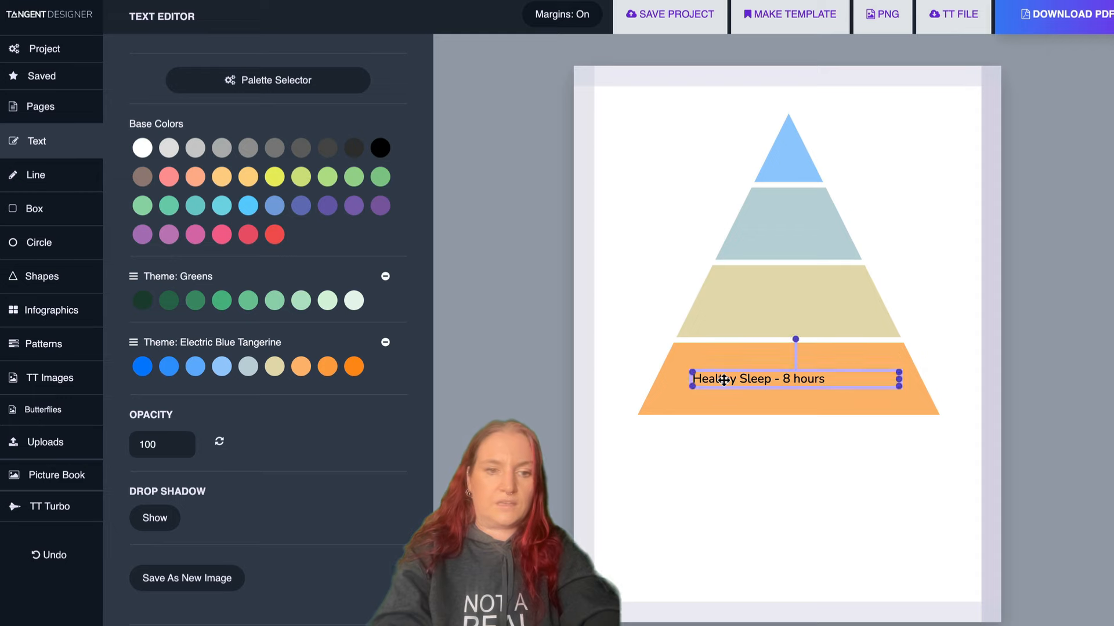
- Center-align the text of the "Healthy Sleep - 8 hours" label
{"action": "left_click", "coordinate": [242, 61]}
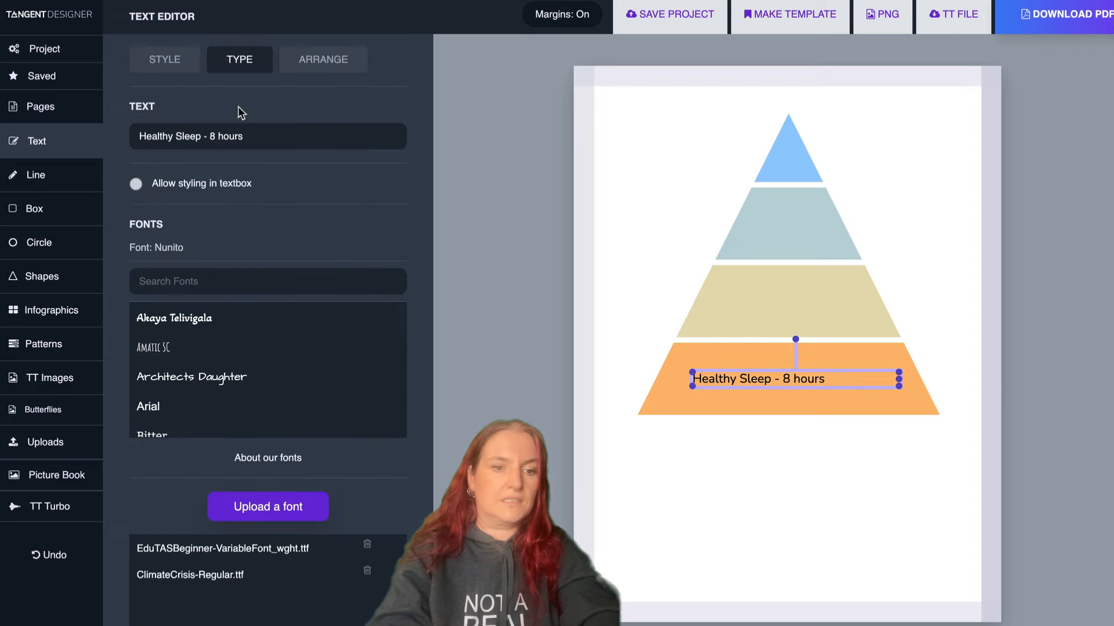
{"action": "scroll", "coordinate": [235, 197], "scroll_direction": "down", "scroll_amount": 10}
{"action": "left_click", "coordinate": [268, 176]}
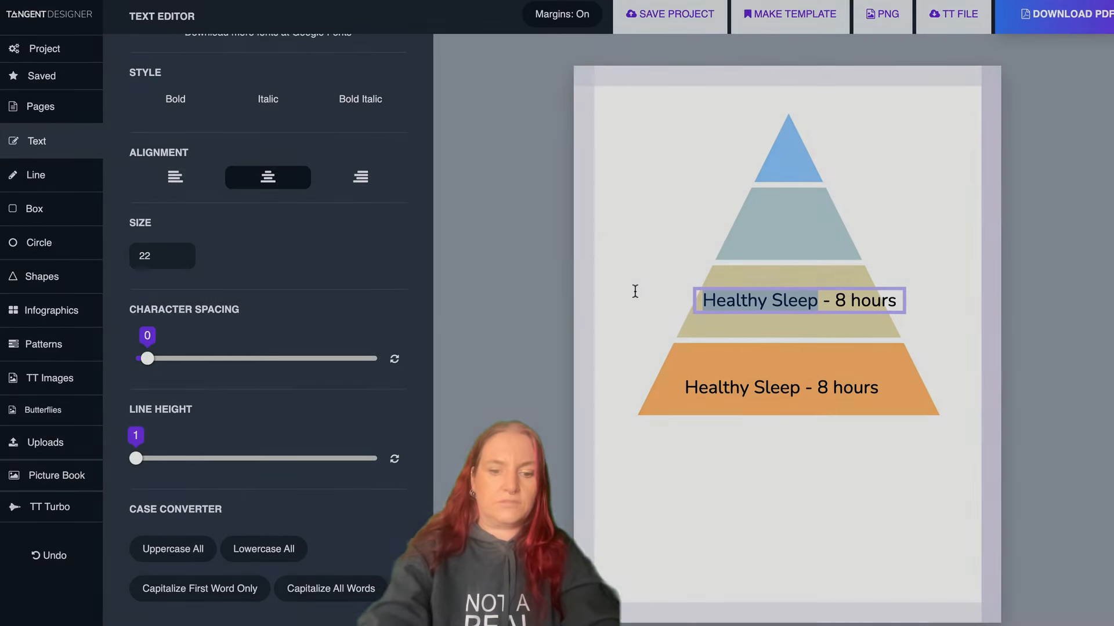
- Change the copied label on the beige tier to "Danger Zone - 6 hours"
{"action": "type", "text": "Danger Zone - 8 hours"}
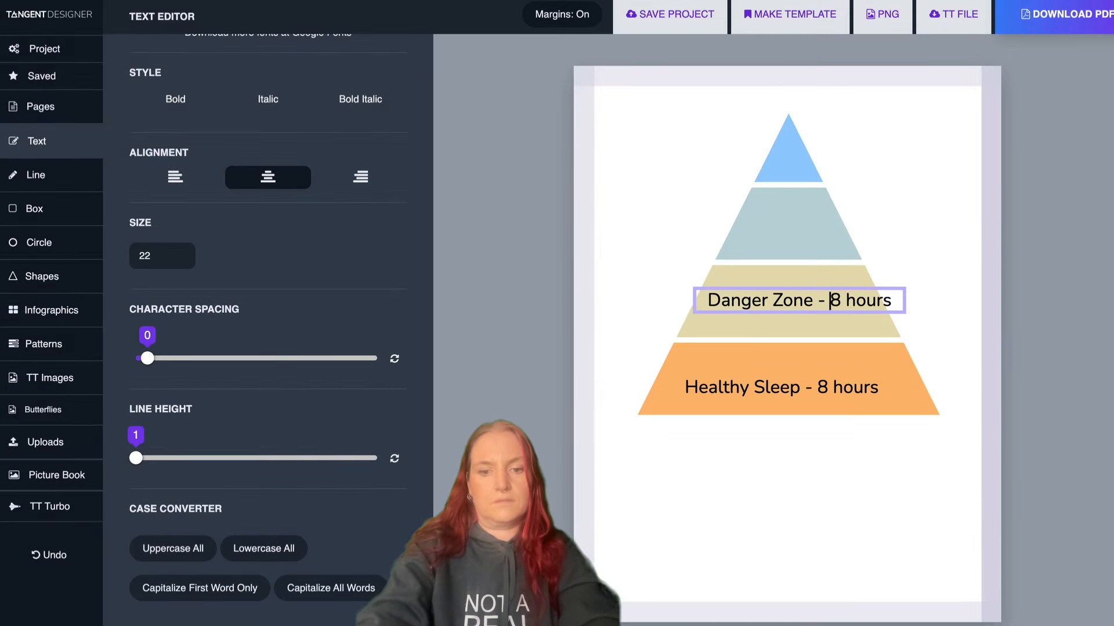
{"action": "key", "text": "shift+Right"}
{"action": "type", "text": "6"}
{"action": "left_click", "coordinate": [727, 497]}
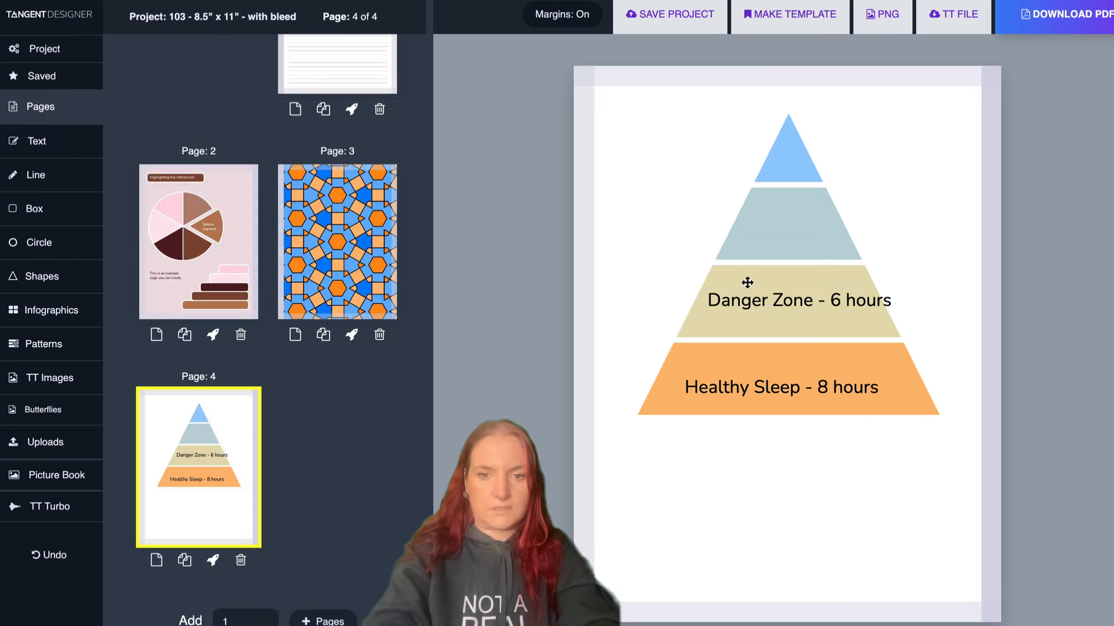
- Duplicate the Danger Zone label onto the gray-blue tier and replace its words "Danger Zone" with "Not enough sleep"
{"action": "left_click_drag", "start_coordinate": [770, 298], "coordinate": [689, 197]}
{"action": "key", "text": "ctrl+c"}
{"action": "key", "text": "ctrl+v"}
{"action": "double_click", "coordinate": [784, 223]}
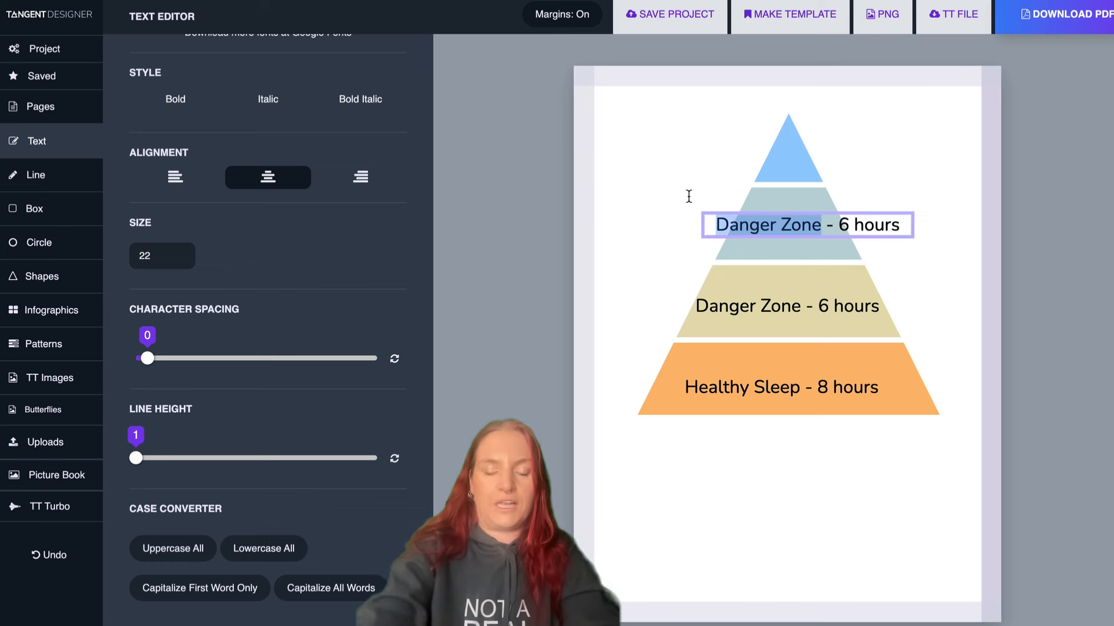
{"action": "type", "text": "Not enough sleep"}
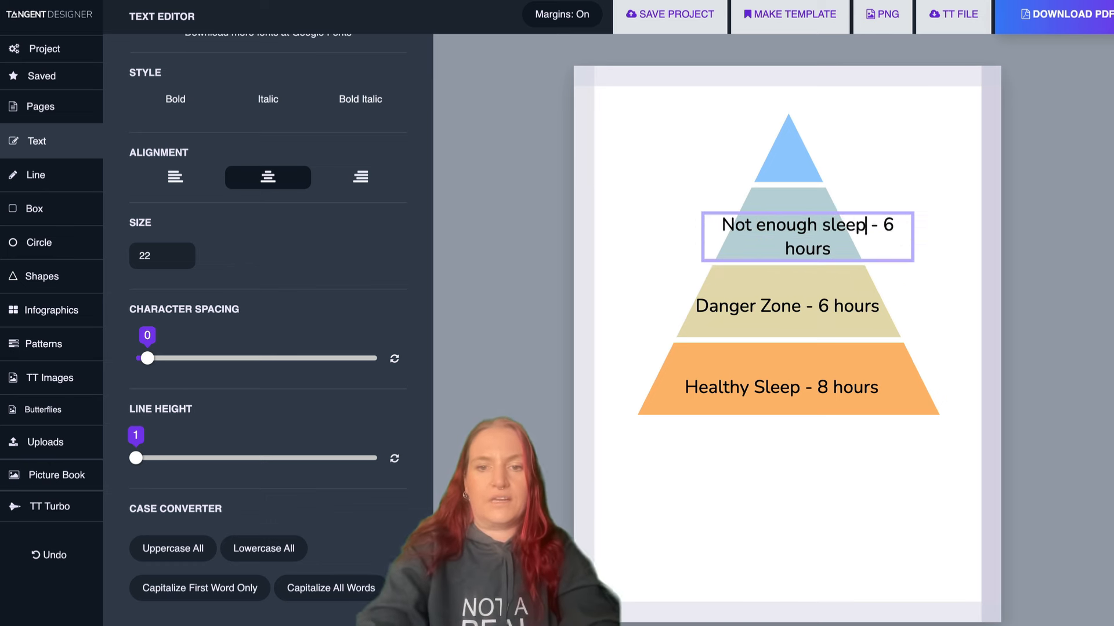
- Break the "Not enough sleep - 6 hours" label into two lines after "enough" and center it on the gray-blue tier
{"action": "left_click", "coordinate": [815, 218]}
{"action": "key", "text": "Return"}
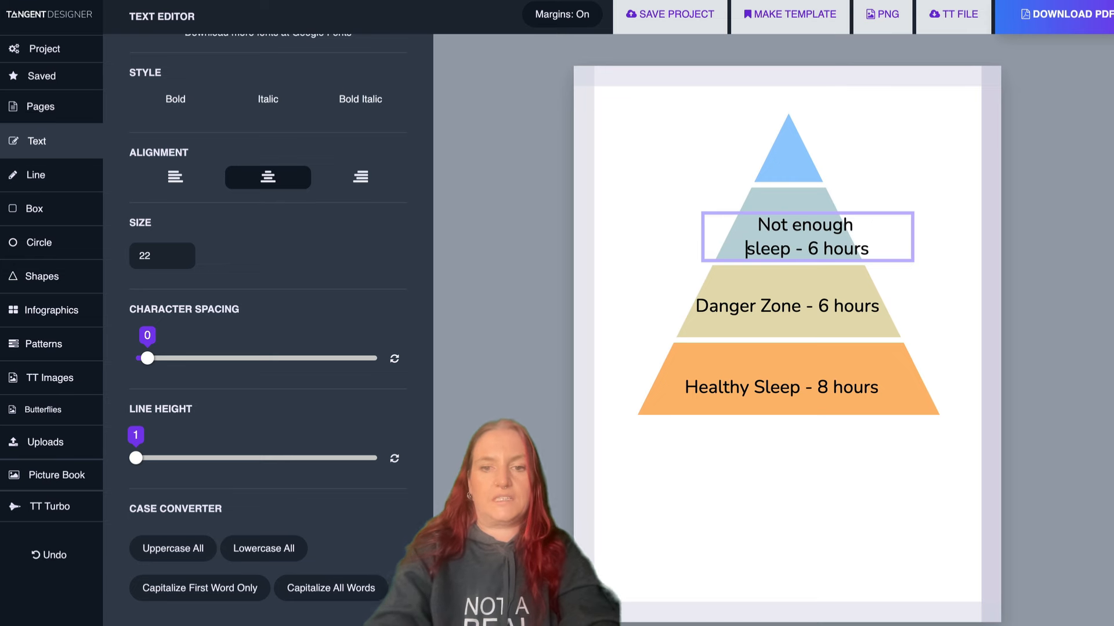
{"action": "left_click", "coordinate": [934, 243]}
{"action": "left_click_drag", "start_coordinate": [781, 237], "coordinate": [761, 224]}
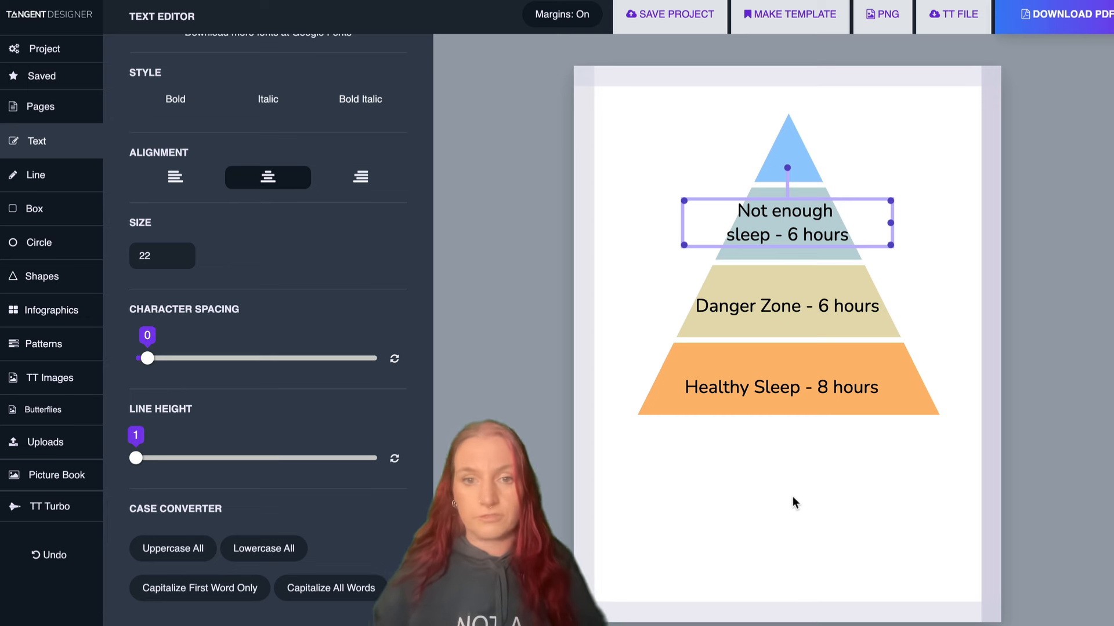
- Remove the "Healthy Sleep - 8 hours" label and move the "Danger Zone - 6 hours" label down onto the orange tier
{"action": "left_click", "coordinate": [799, 397]}
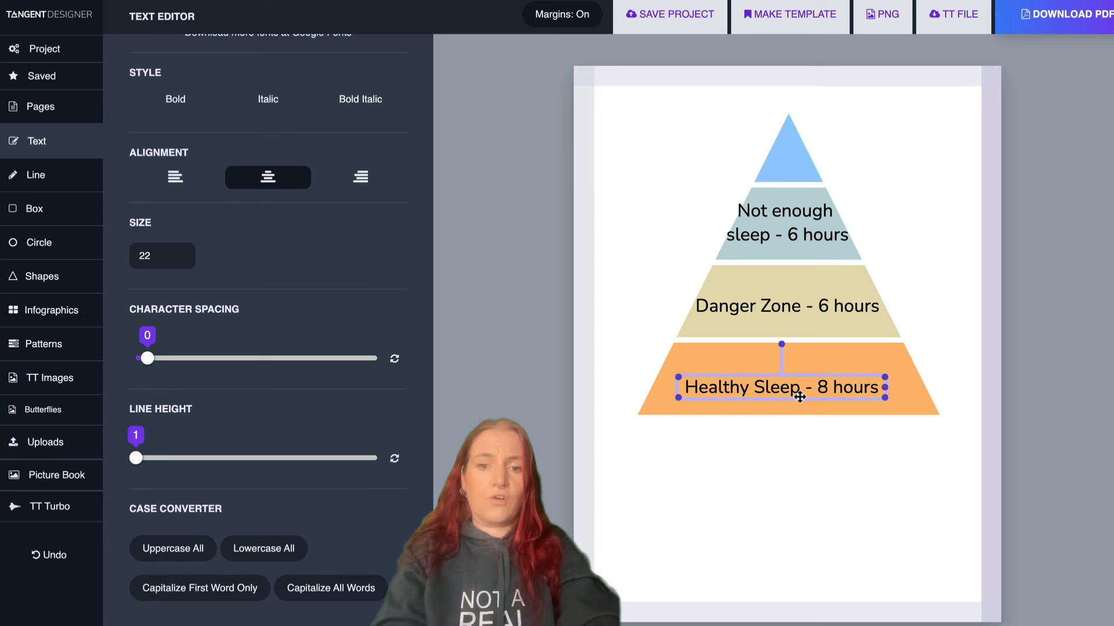
{"action": "left_click", "coordinate": [799, 320], "text": "shift"}
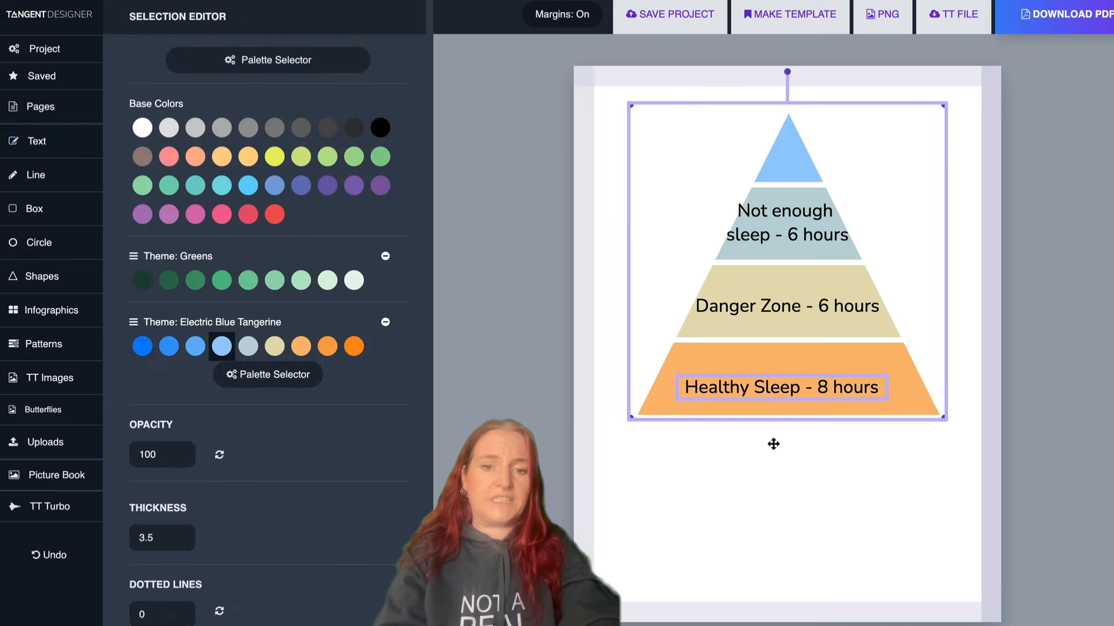
{"action": "key", "text": "Escape"}
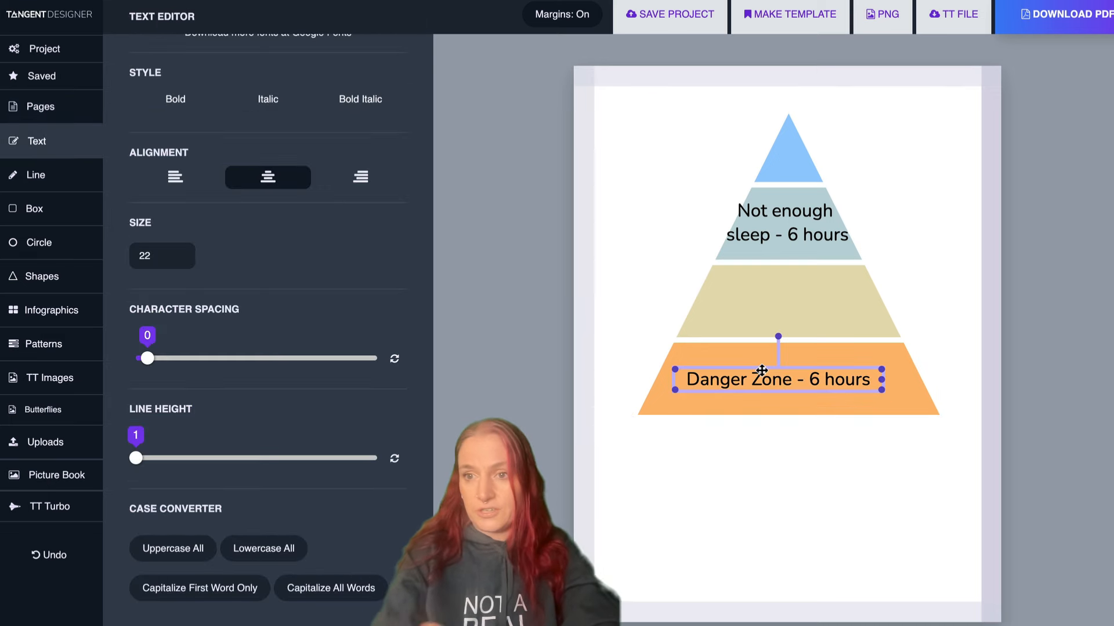
- Replace the text of the label on the orange tier with "A good day on Etsy"
{"action": "double_click", "coordinate": [762, 378]}
{"action": "key", "text": "ctrl+a"}
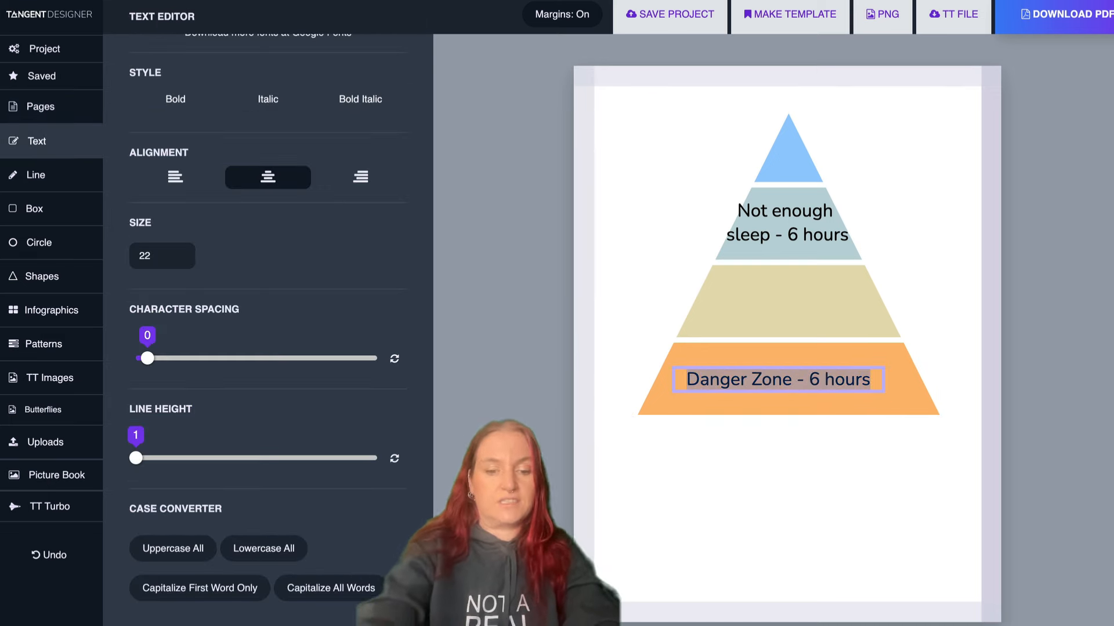
{"action": "type", "text": "A good day o"}
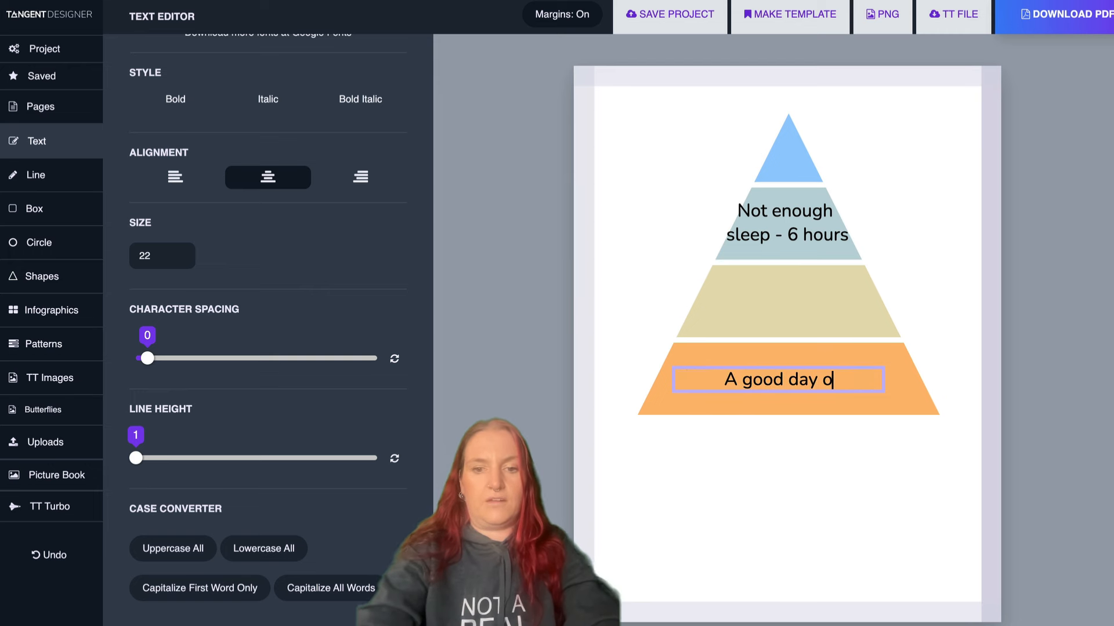
{"action": "type", "text": "n Etsy"}
- Move the "Not enough sleep - 6 hours" label onto the beige tier and change its text to "Not enough sales"
{"action": "left_click_drag", "start_coordinate": [803, 221], "coordinate": [793, 301]}
{"action": "double_click", "coordinate": [794, 301]}
{"action": "key", "text": "ctrl+a"}
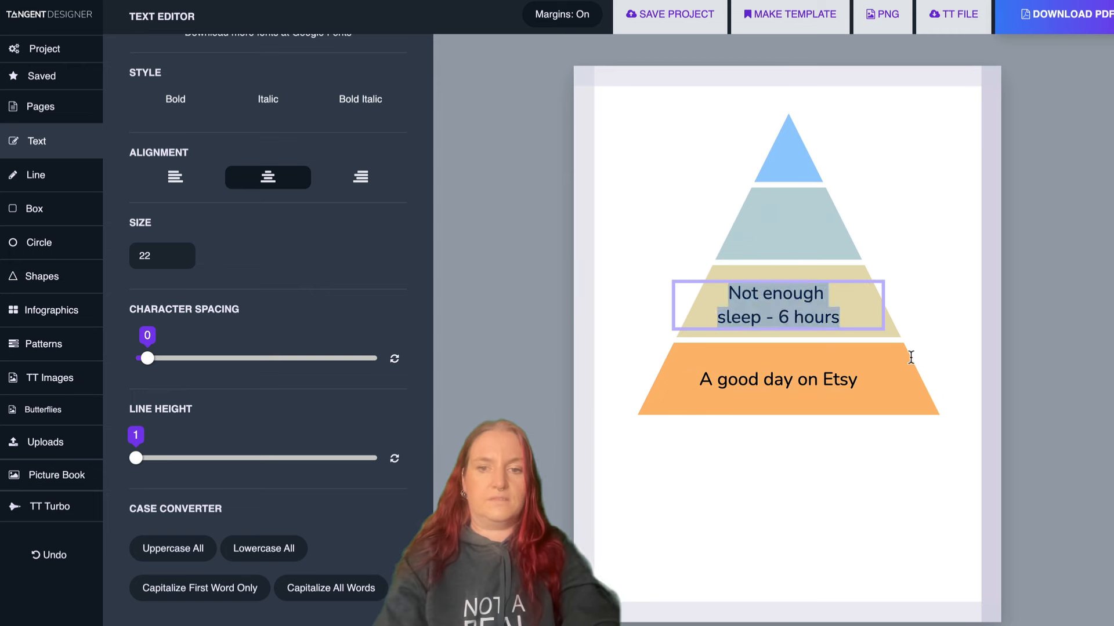
{"action": "type", "text": "Not enough sales"}
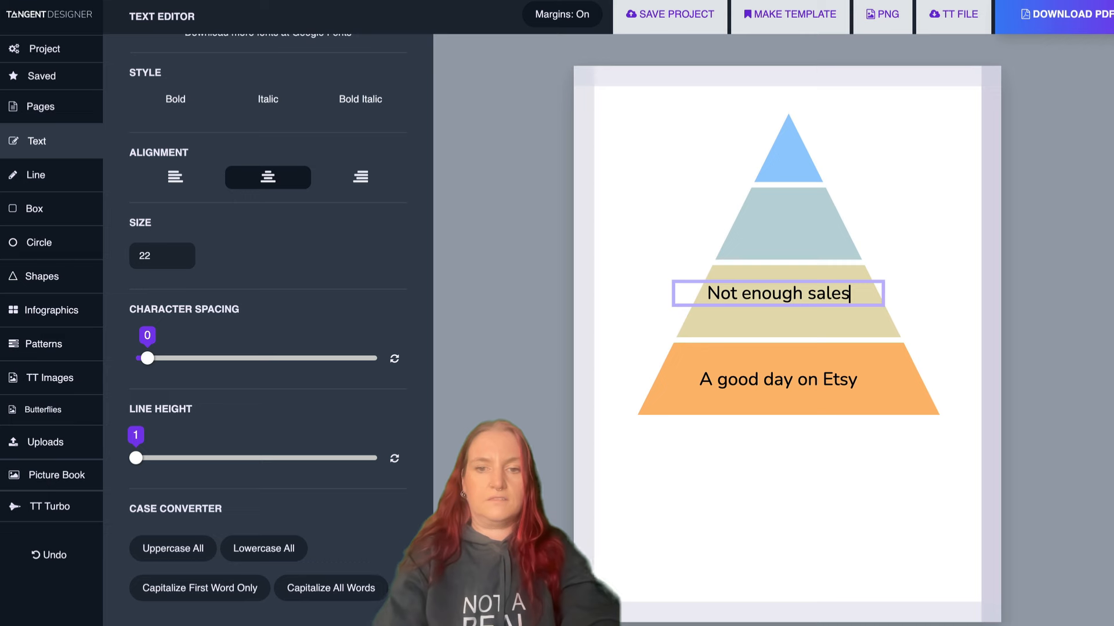
- Center the "Not enough sales" label on the pyramid's beige tier
{"action": "left_click", "coordinate": [903, 223]}
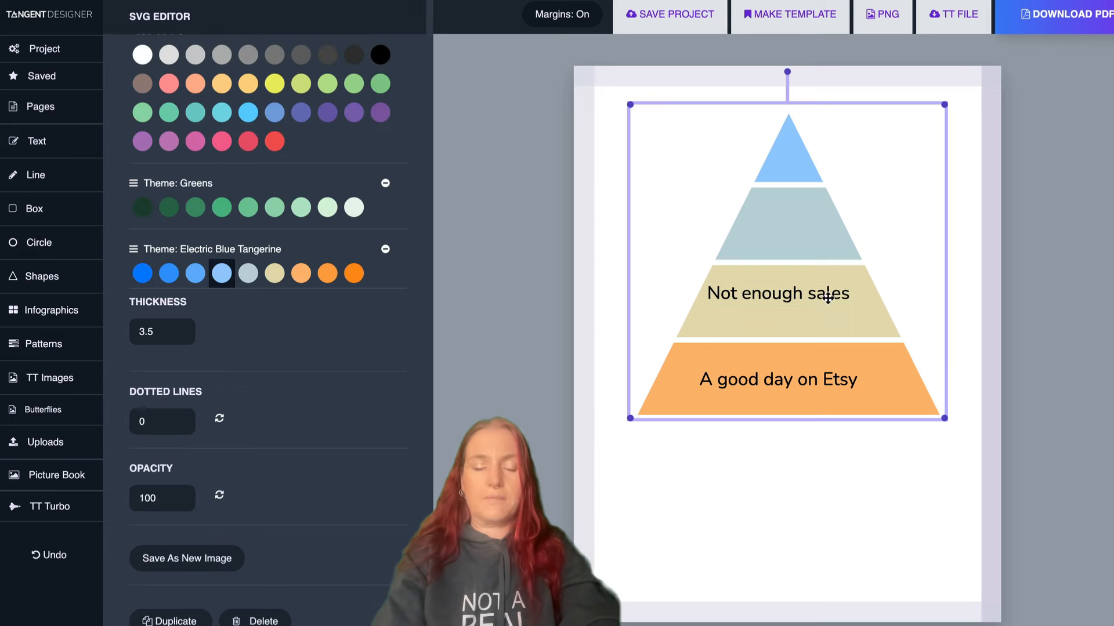
{"action": "left_click_drag", "start_coordinate": [803, 285], "coordinate": [810, 306]}
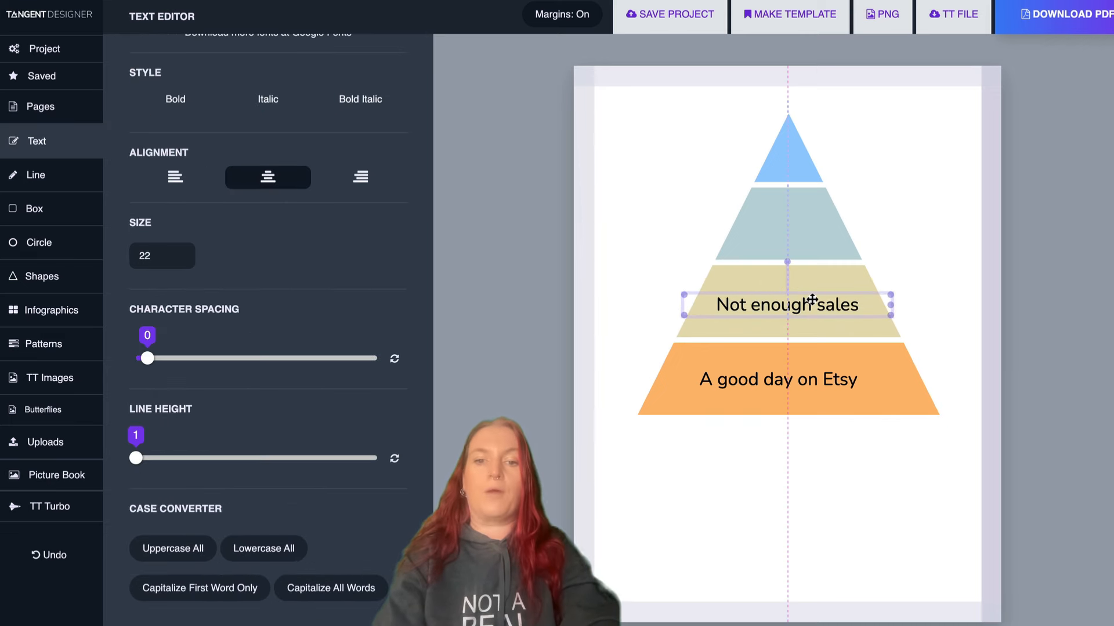
{"action": "left_click", "coordinate": [638, 313]}
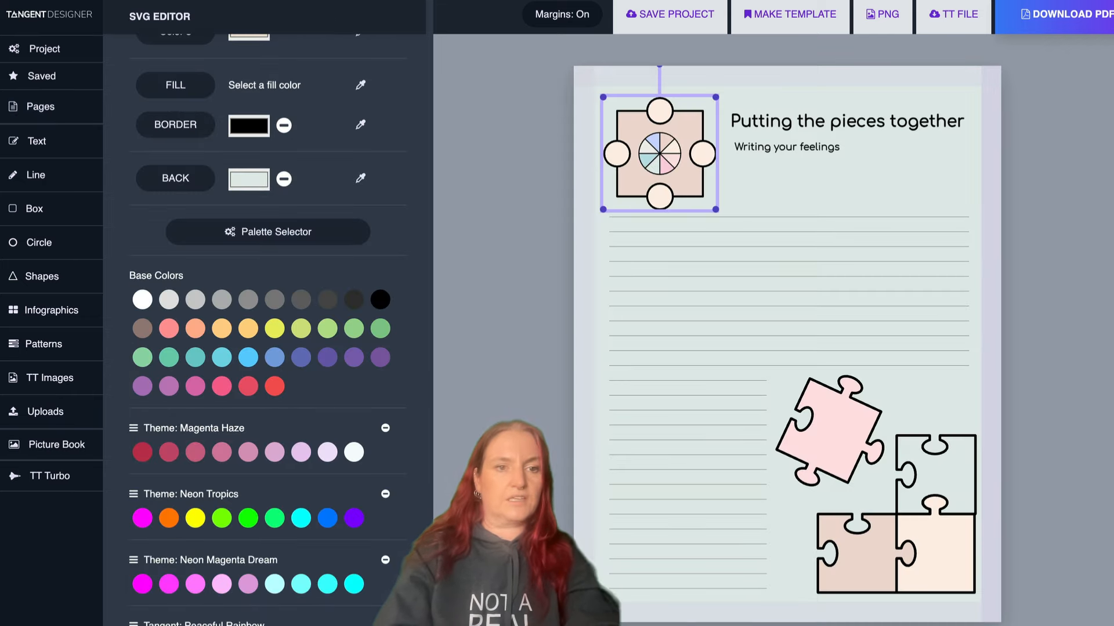
- Open page 36, the La Paloma Resort page, and select its octagonal Activities infographic
{"action": "left_click", "coordinate": [64, 106]}
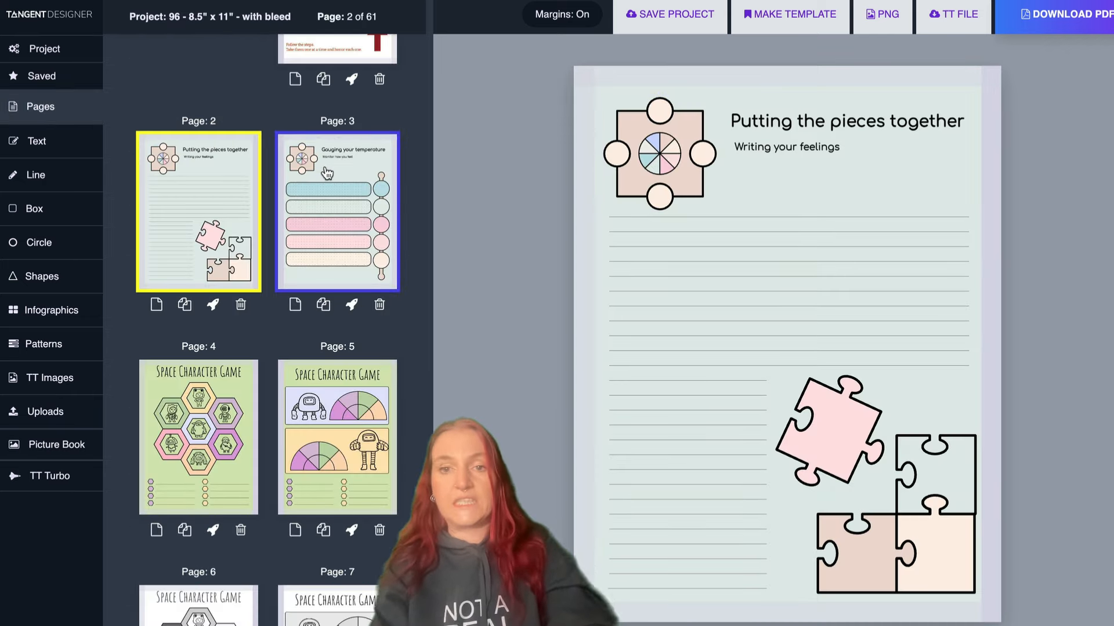
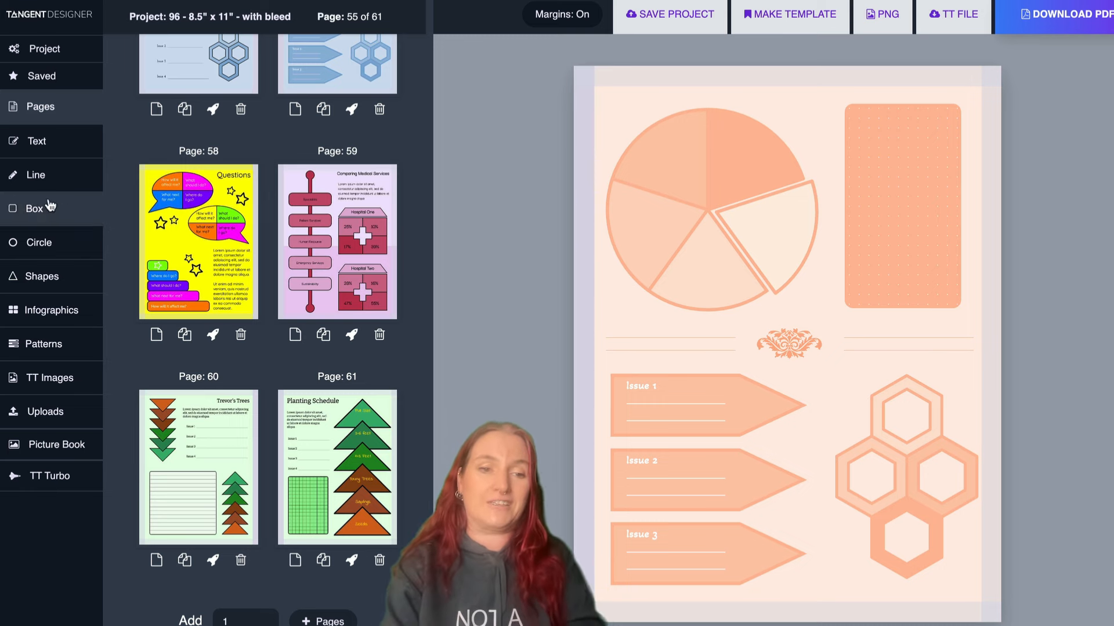
{"action": "left_click", "coordinate": [152, 219]}
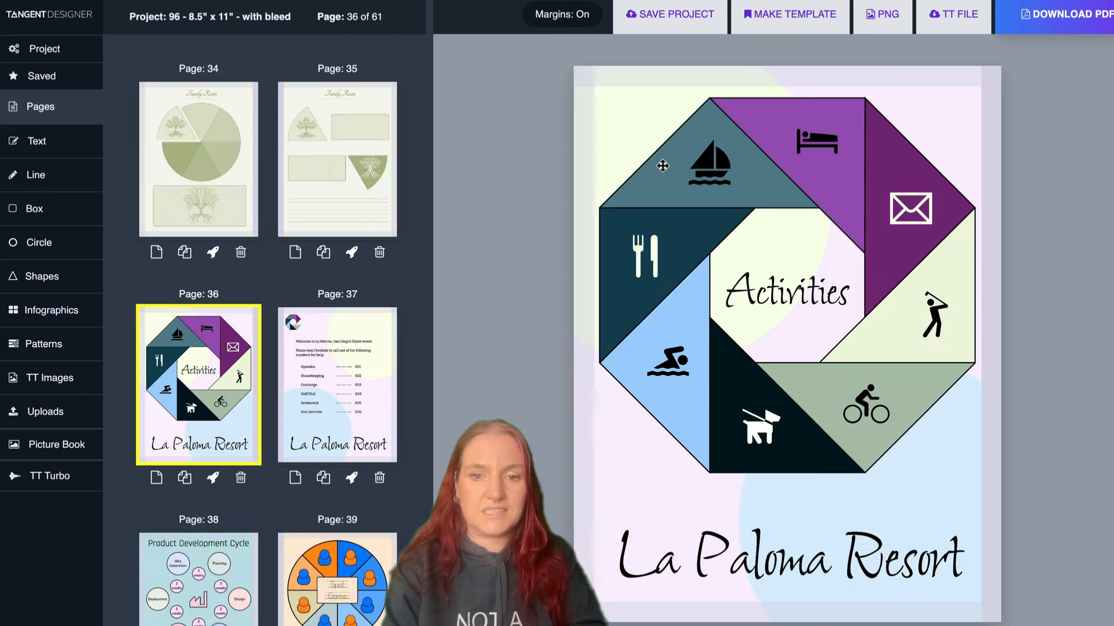
{"action": "left_click", "coordinate": [796, 378]}
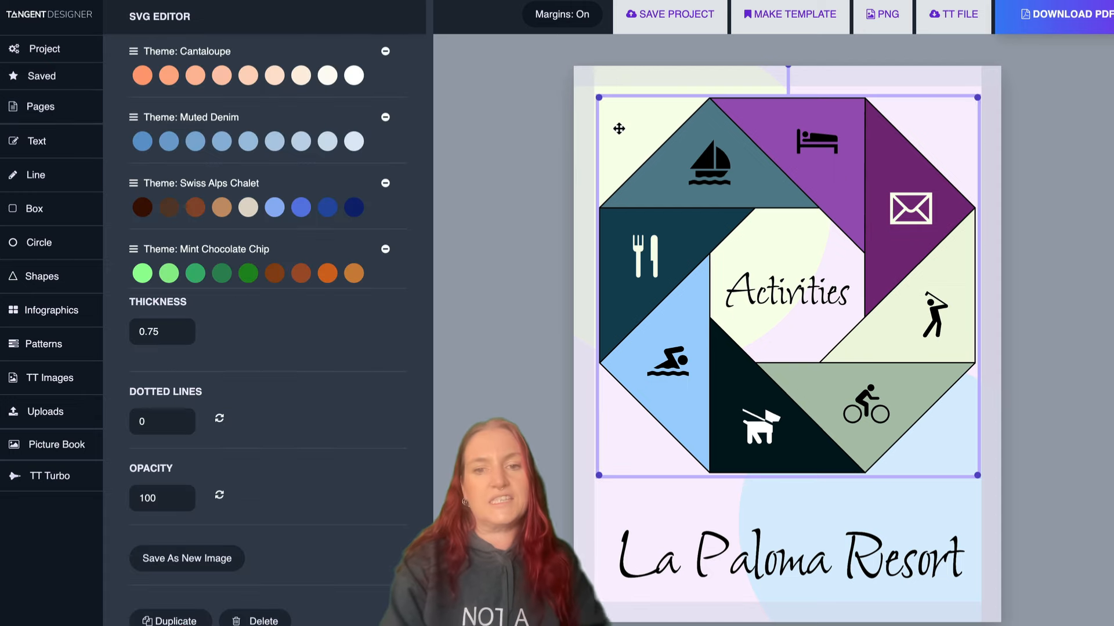
- Inspect the page's large background circles and shift the pale yellow one slightly to the left
{"action": "left_click", "coordinate": [842, 506]}
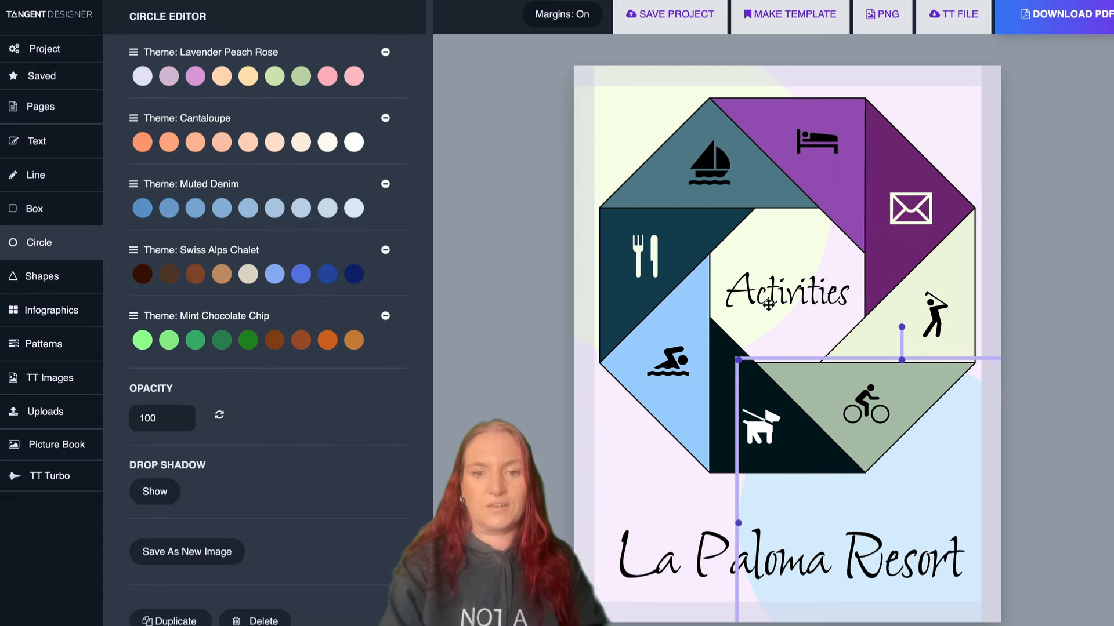
{"action": "left_click", "coordinate": [781, 87]}
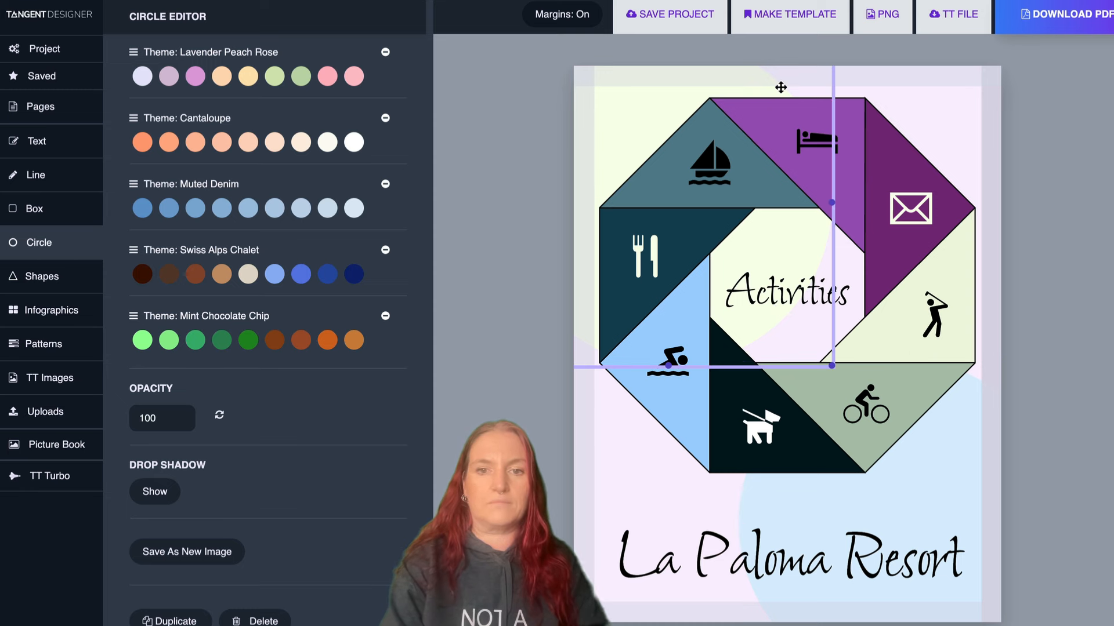
{"action": "mouse_move", "coordinate": [781, 87]}
{"action": "left_mouse_down"}
{"action": "mouse_move", "coordinate": [828, 82]}
{"action": "mouse_move", "coordinate": [661, 114]}
{"action": "mouse_move", "coordinate": [806, 137]}
{"action": "mouse_move", "coordinate": [759, 87]}
{"action": "left_mouse_up"}
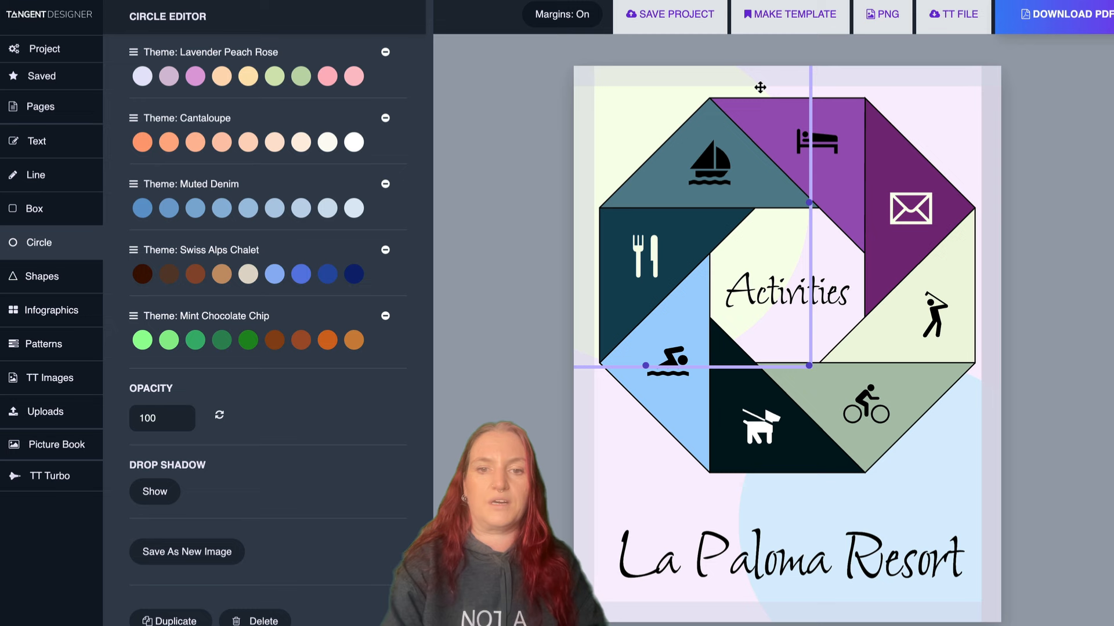
- Inspect the dog icon on the page and look through the Outdoor Icons and Astrology categories of TT Images
{"action": "left_click", "coordinate": [762, 430]}
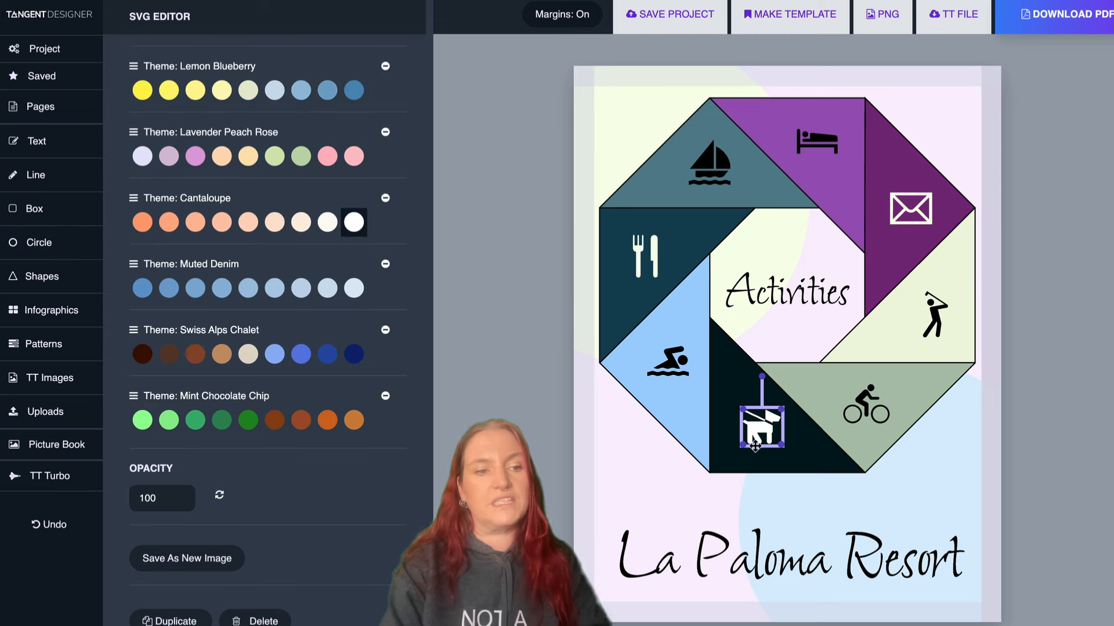
{"action": "left_click", "coordinate": [36, 383]}
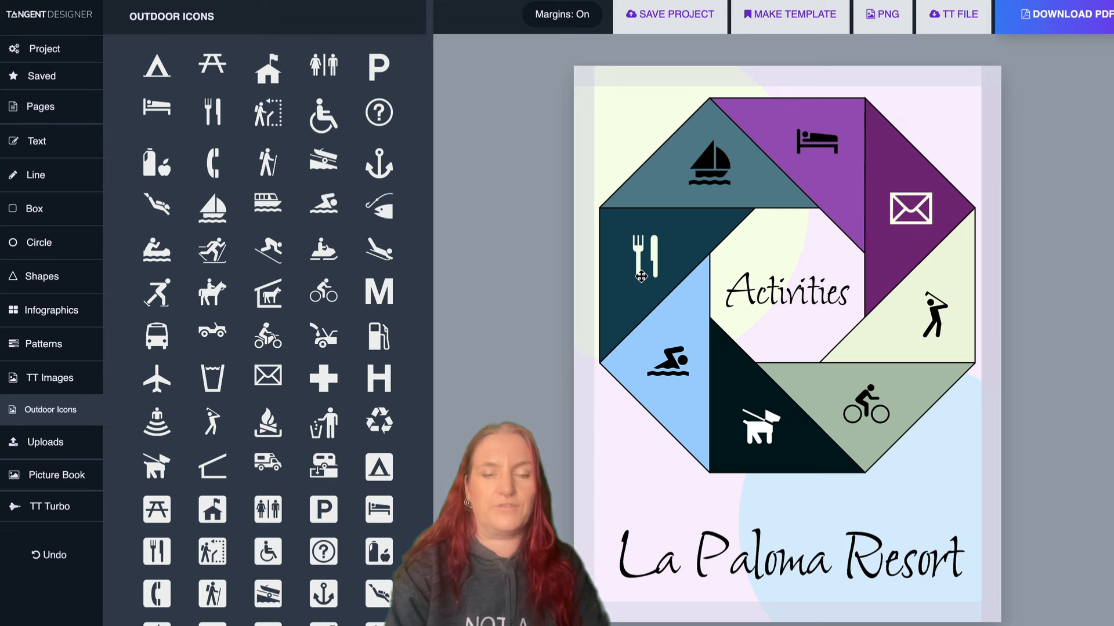
{"action": "left_click", "coordinate": [45, 383]}
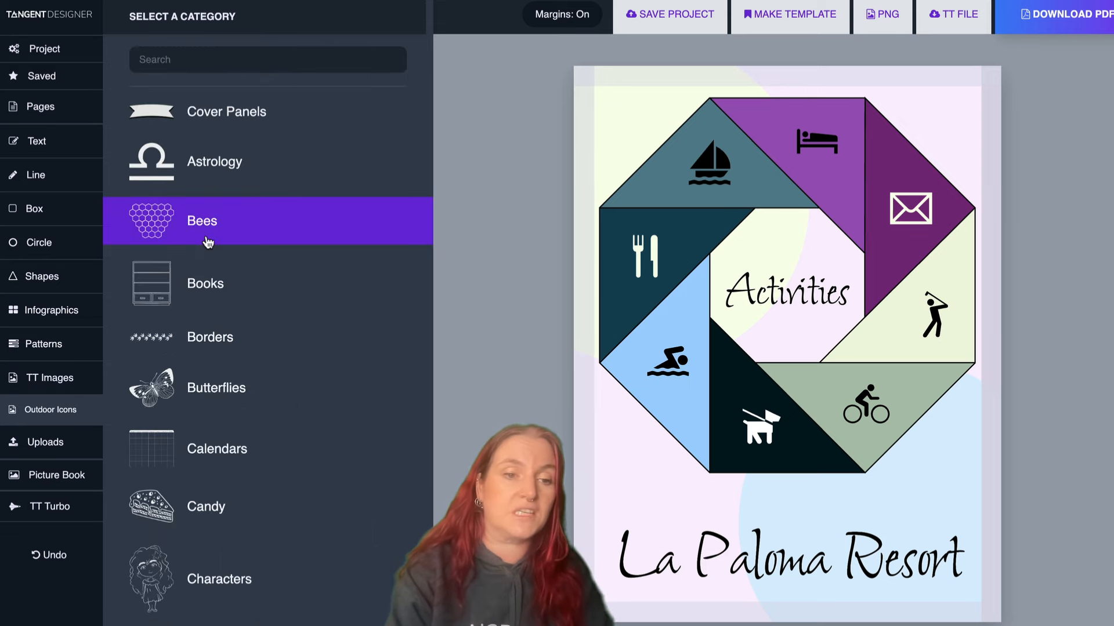
{"action": "scroll", "coordinate": [208, 243], "scroll_direction": "down", "scroll_amount": 15}
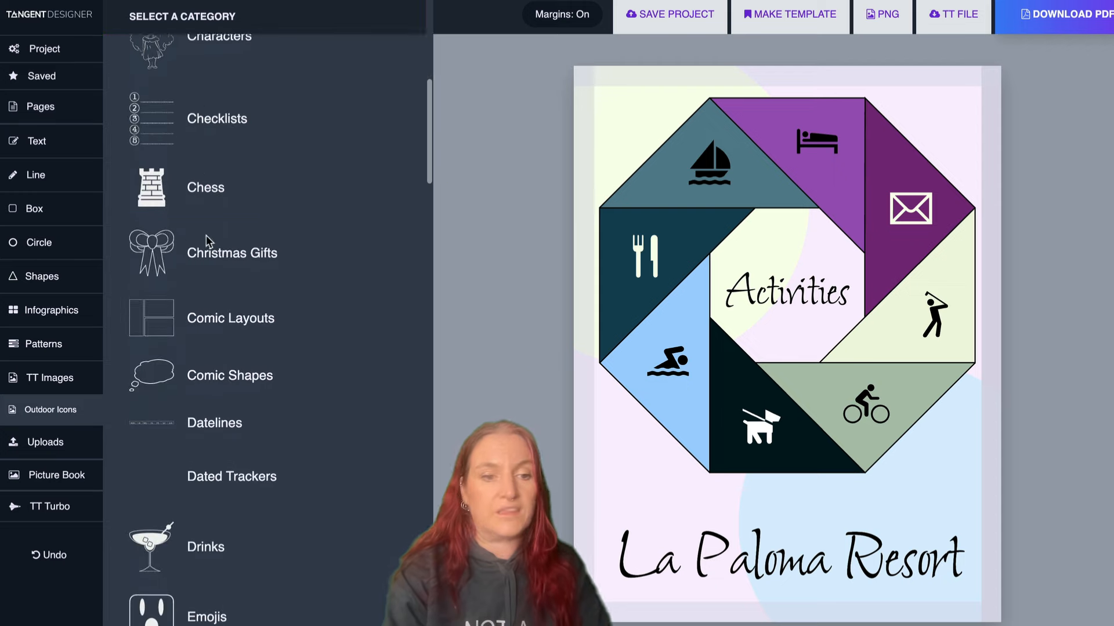
{"action": "scroll", "coordinate": [208, 243], "scroll_direction": "down", "scroll_amount": 10}
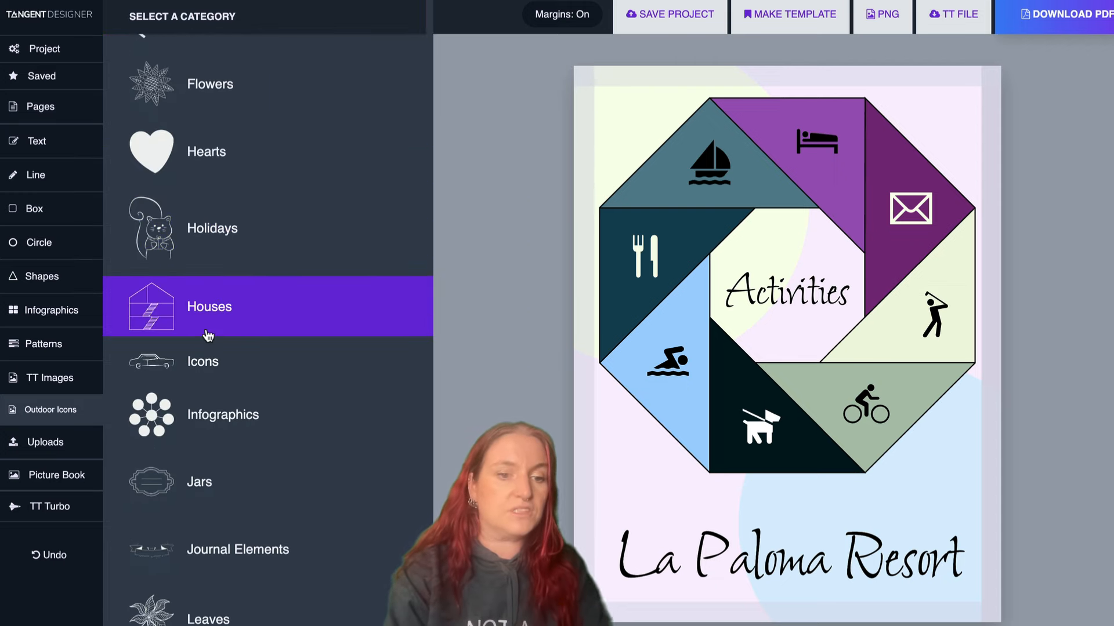
{"action": "scroll", "coordinate": [207, 335], "scroll_direction": "up", "scroll_amount": 20}
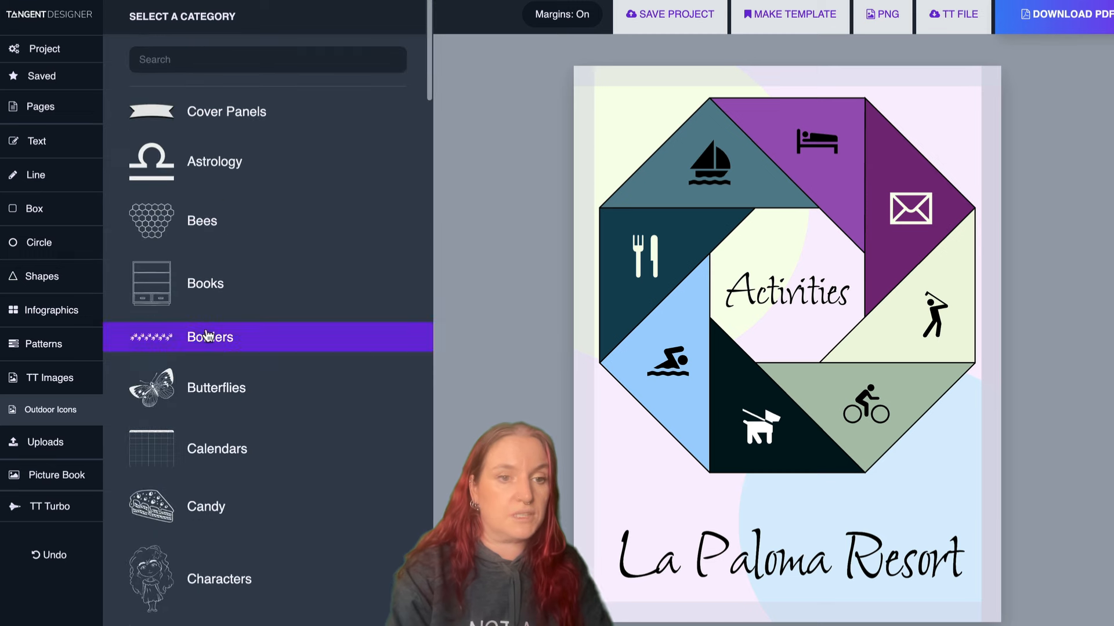
{"action": "left_click", "coordinate": [209, 180]}
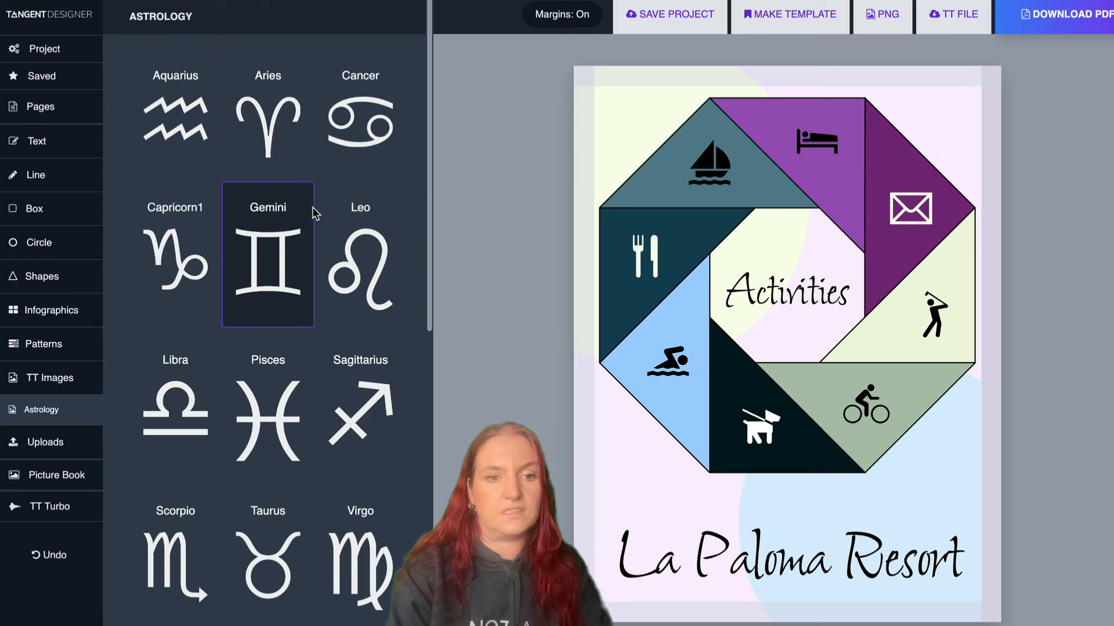
{"action": "scroll", "coordinate": [307, 401], "scroll_direction": "down", "scroll_amount": 9}
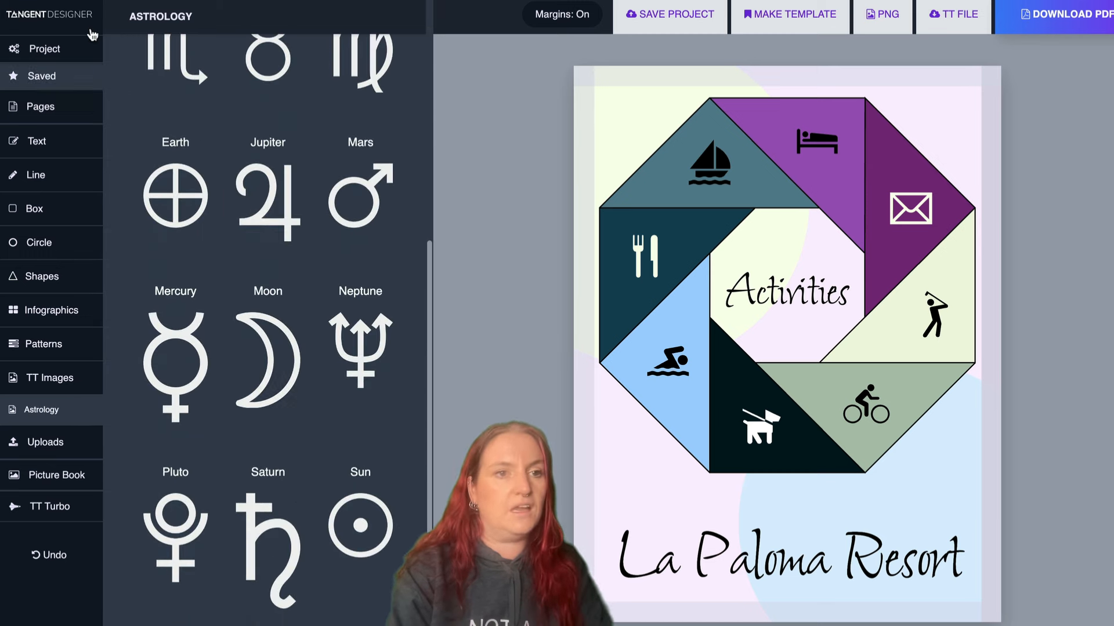
- Browse the project's pages and open page 44, the orange Astrology Report
{"action": "left_click", "coordinate": [37, 106]}
{"action": "scroll", "coordinate": [348, 261], "scroll_direction": "down", "scroll_amount": 12}
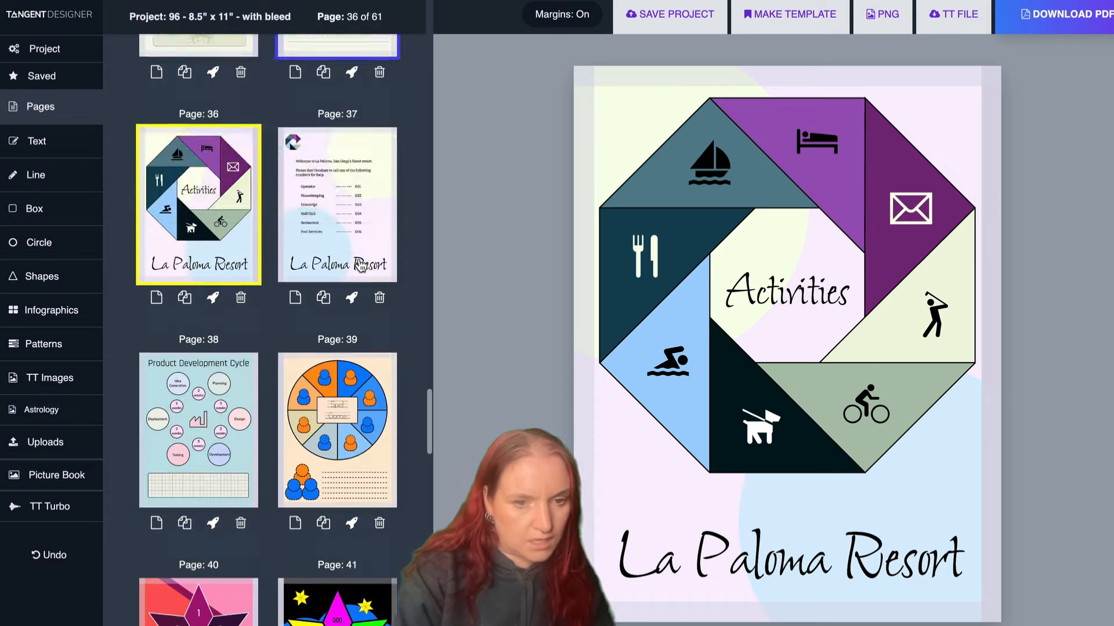
{"action": "scroll", "coordinate": [348, 261], "scroll_direction": "down", "scroll_amount": 8}
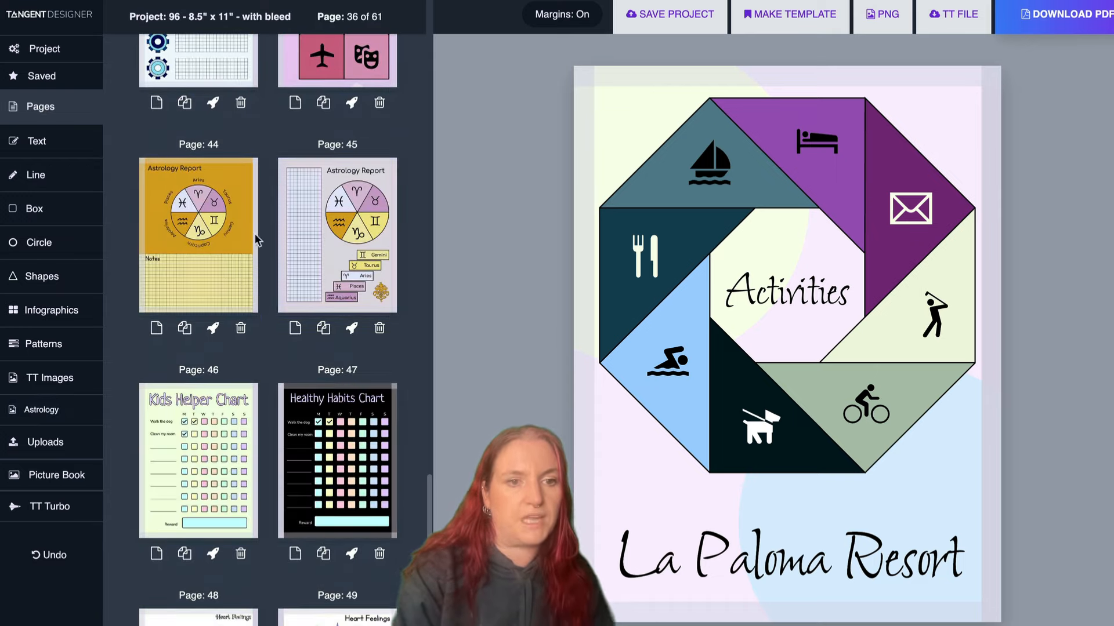
{"action": "left_click", "coordinate": [230, 237]}
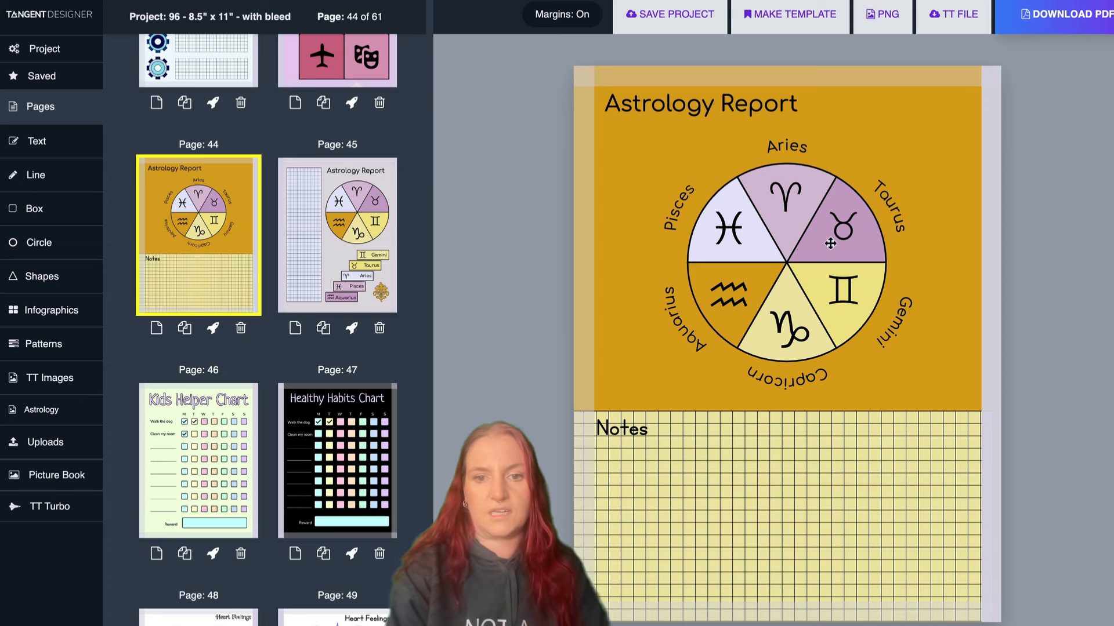
- Open page 42, the Technical Report, and select its uppermost gear
{"action": "scroll", "coordinate": [209, 278], "scroll_direction": "up", "scroll_amount": 5}
{"action": "left_click", "coordinate": [209, 277]}
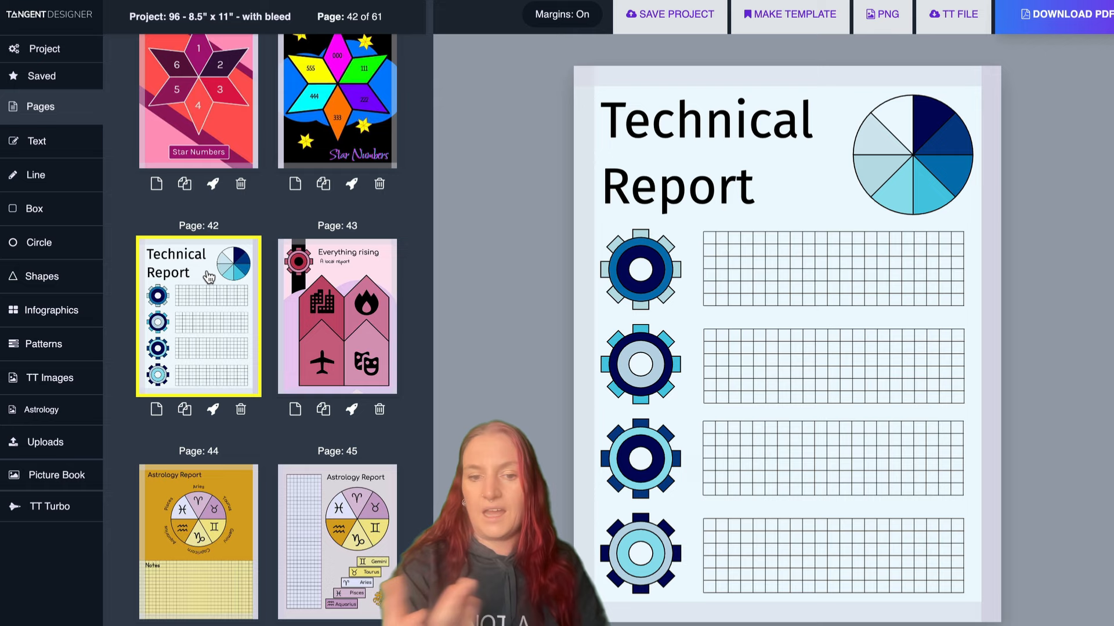
{"action": "left_click", "coordinate": [652, 274]}
- Browse the infographics library for the gear and people shapes
{"action": "left_click", "coordinate": [51, 310]}
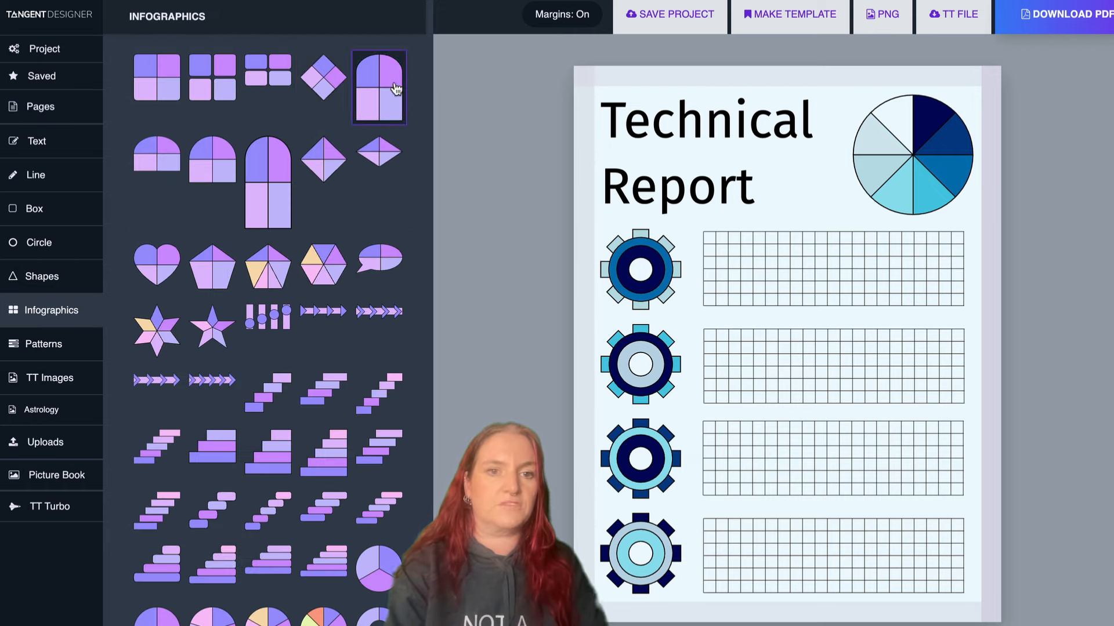
{"action": "scroll", "coordinate": [374, 95], "scroll_direction": "down", "scroll_amount": 5}
{"action": "left_click_drag", "start_coordinate": [430, 113], "coordinate": [422, 403]}
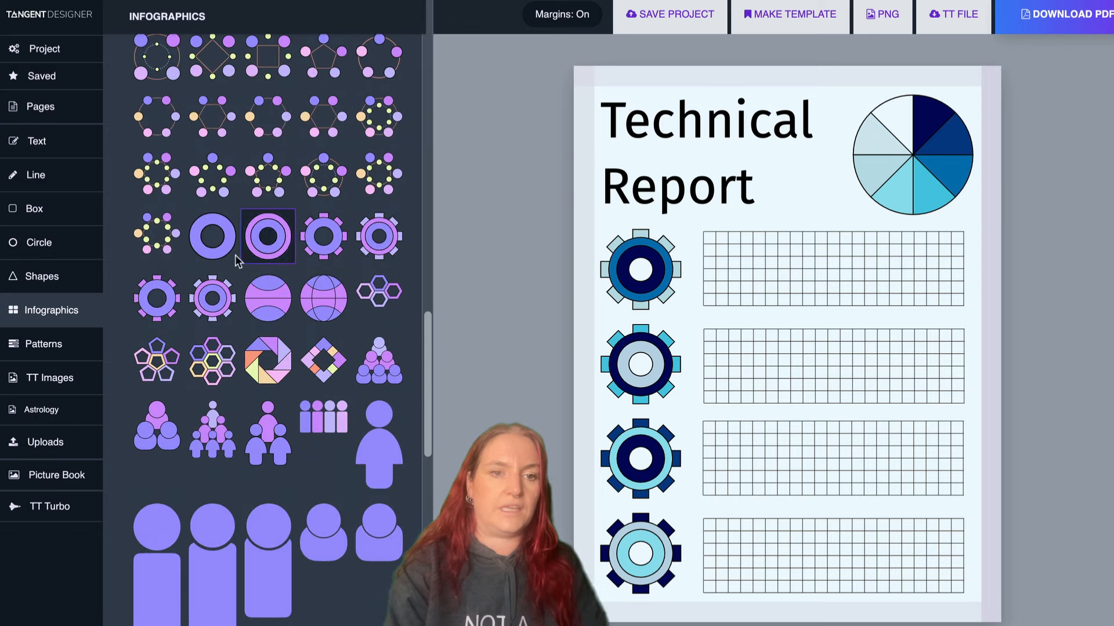
{"action": "scroll", "coordinate": [273, 244], "scroll_direction": "down", "scroll_amount": 3}
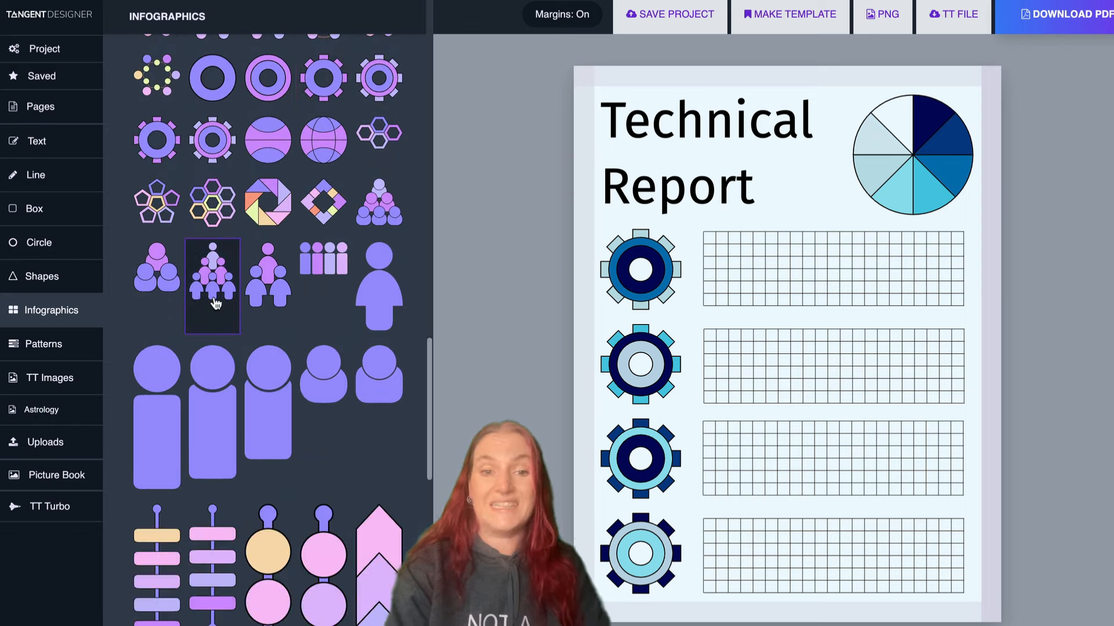
- Browse the project's pages and open page 20 with the red people pyramid
{"action": "left_click", "coordinate": [39, 107]}
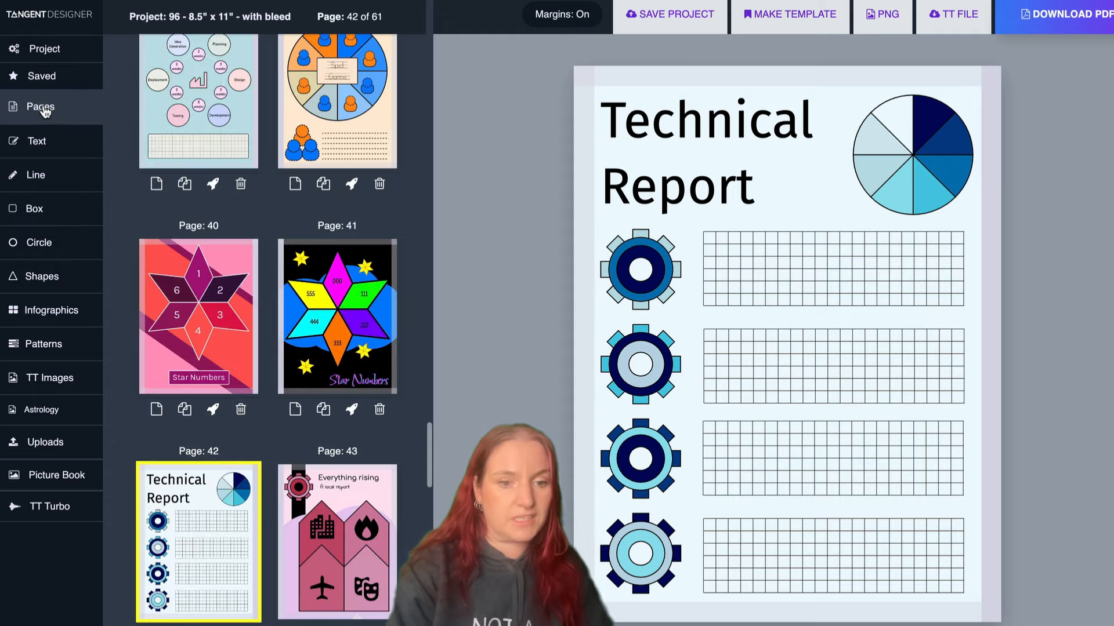
{"action": "scroll", "coordinate": [196, 286], "scroll_direction": "down", "scroll_amount": 20}
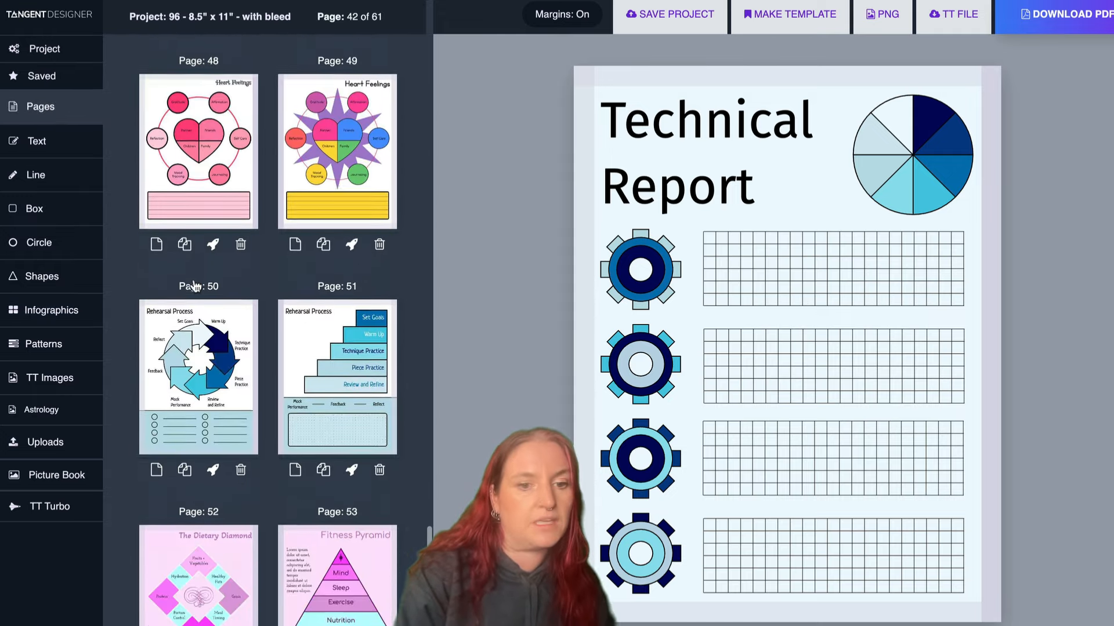
{"action": "scroll", "coordinate": [196, 287], "scroll_direction": "down", "scroll_amount": 7}
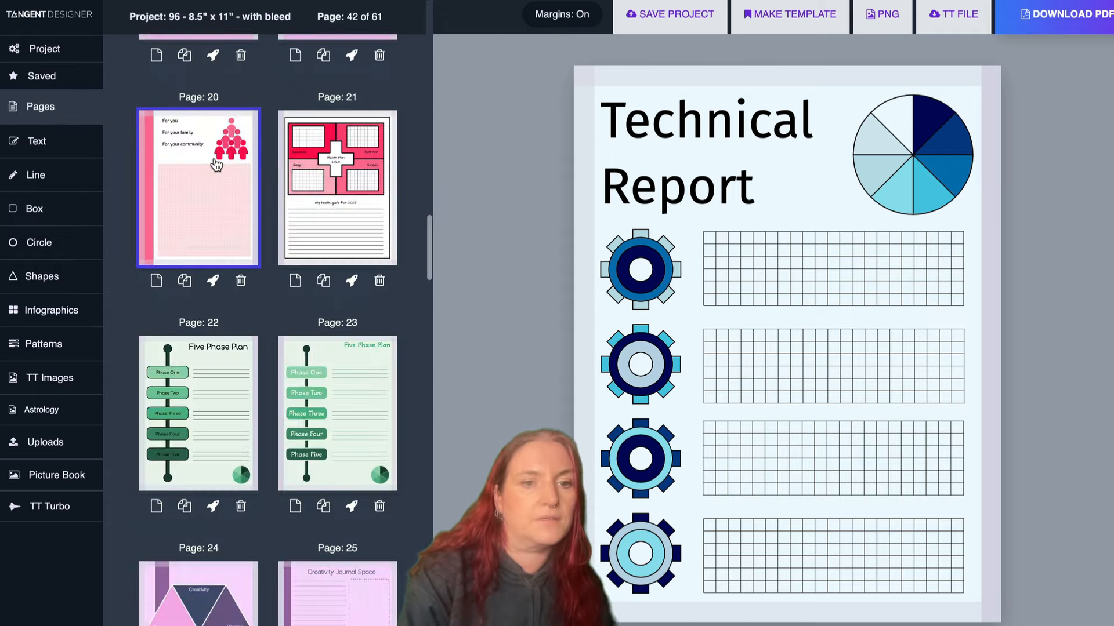
{"action": "left_click", "coordinate": [216, 166]}
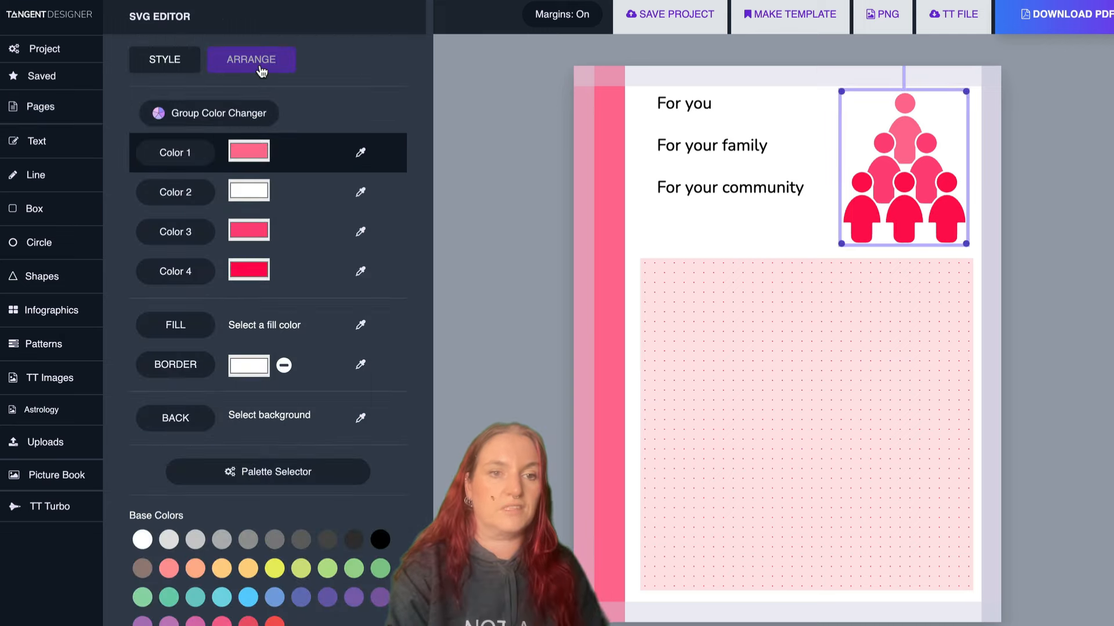
- Ungroup the people pyramid on page 20 and shift the outer-left figure of its lowest row slightly down
{"action": "left_click", "coordinate": [261, 71]}
{"action": "left_click", "coordinate": [184, 111]}
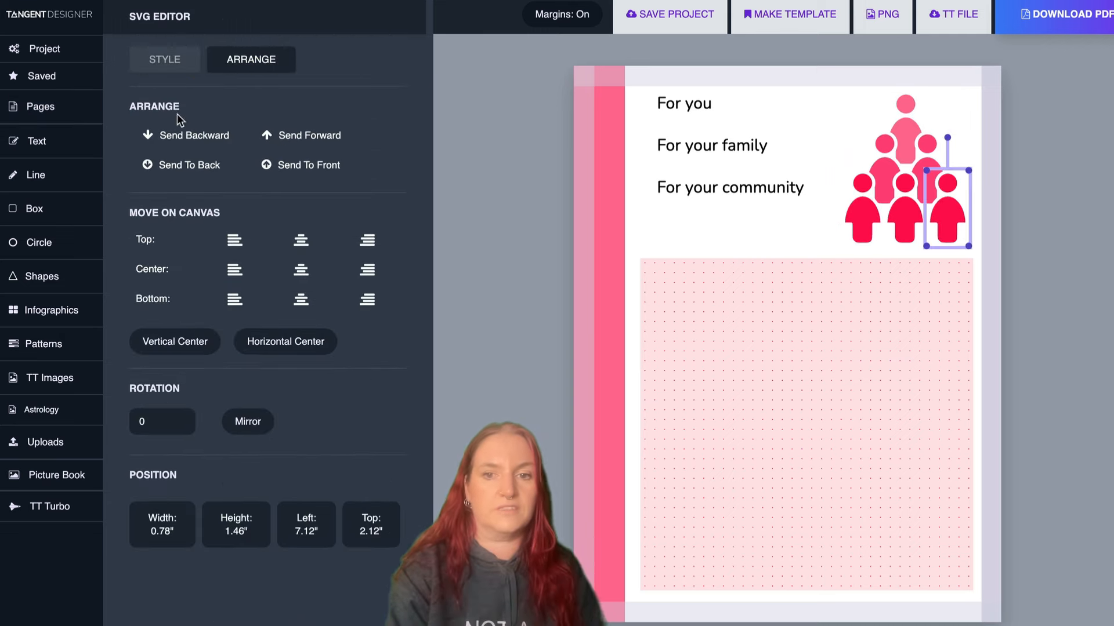
{"action": "mouse_move", "coordinate": [858, 228]}
{"action": "left_mouse_down"}
{"action": "mouse_move", "coordinate": [679, 231]}
{"action": "mouse_move", "coordinate": [808, 221]}
{"action": "mouse_move", "coordinate": [806, 119]}
{"action": "mouse_move", "coordinate": [871, 216]}
{"action": "mouse_move", "coordinate": [853, 232]}
{"action": "left_mouse_up"}
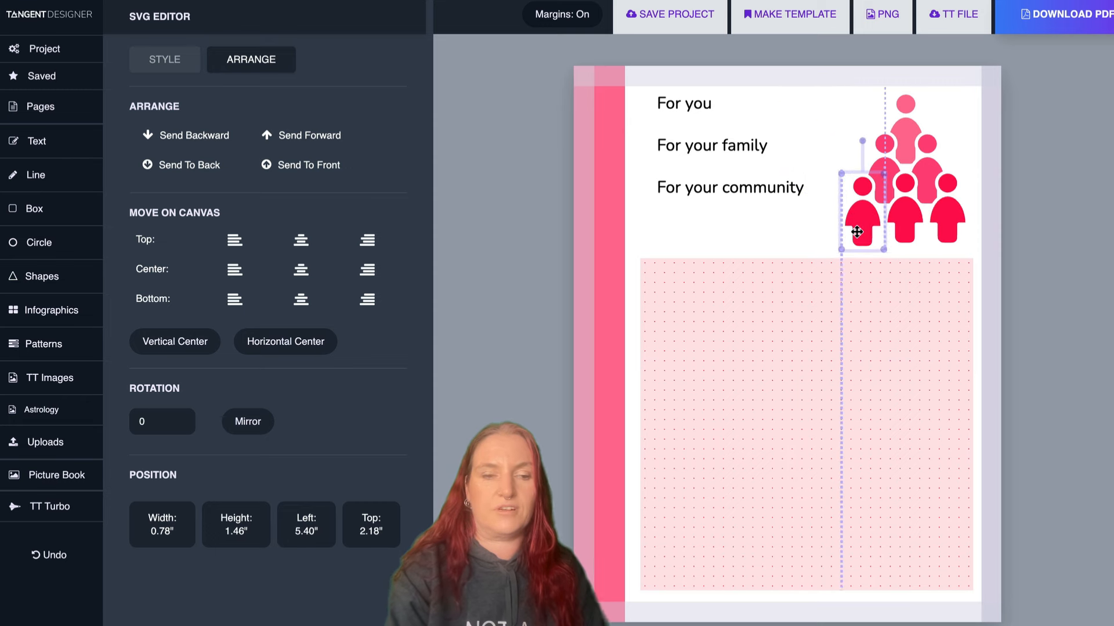
- Add a single person infographic, recolor it with the pyramid's deepest red, and place it in the dotted area's lower-right corner
{"action": "left_click", "coordinate": [51, 310]}
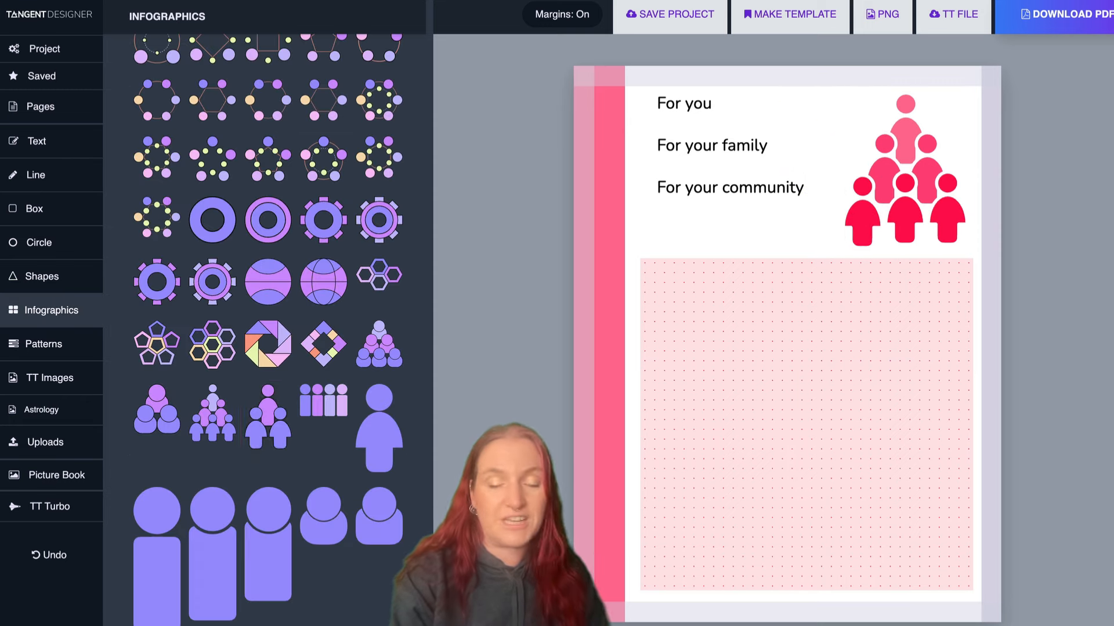
{"action": "left_click", "coordinate": [376, 446]}
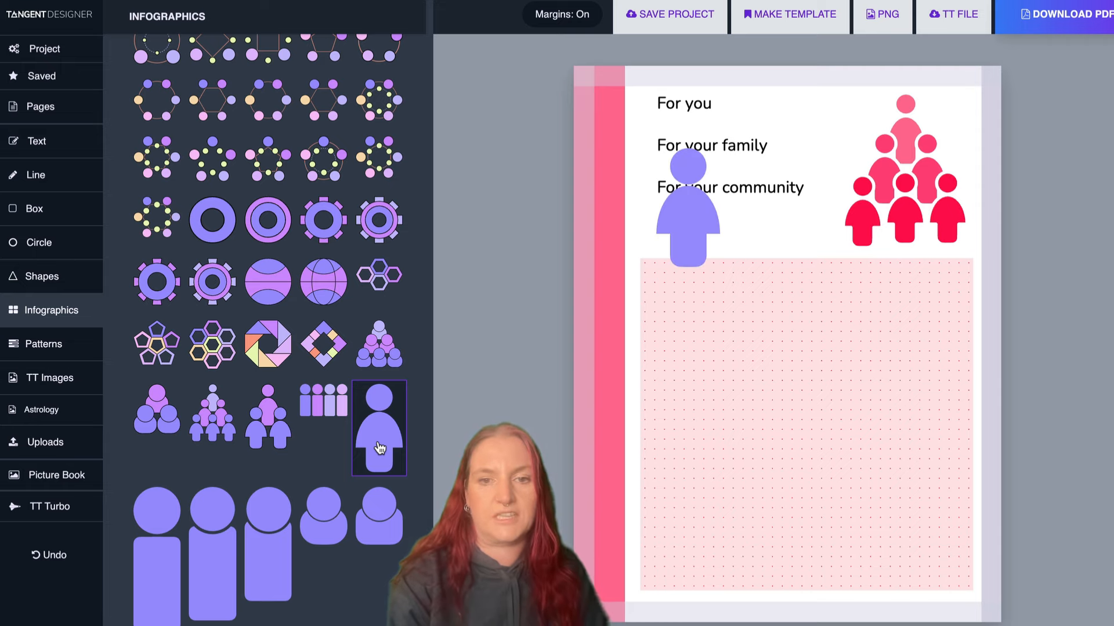
{"action": "left_click", "coordinate": [698, 221]}
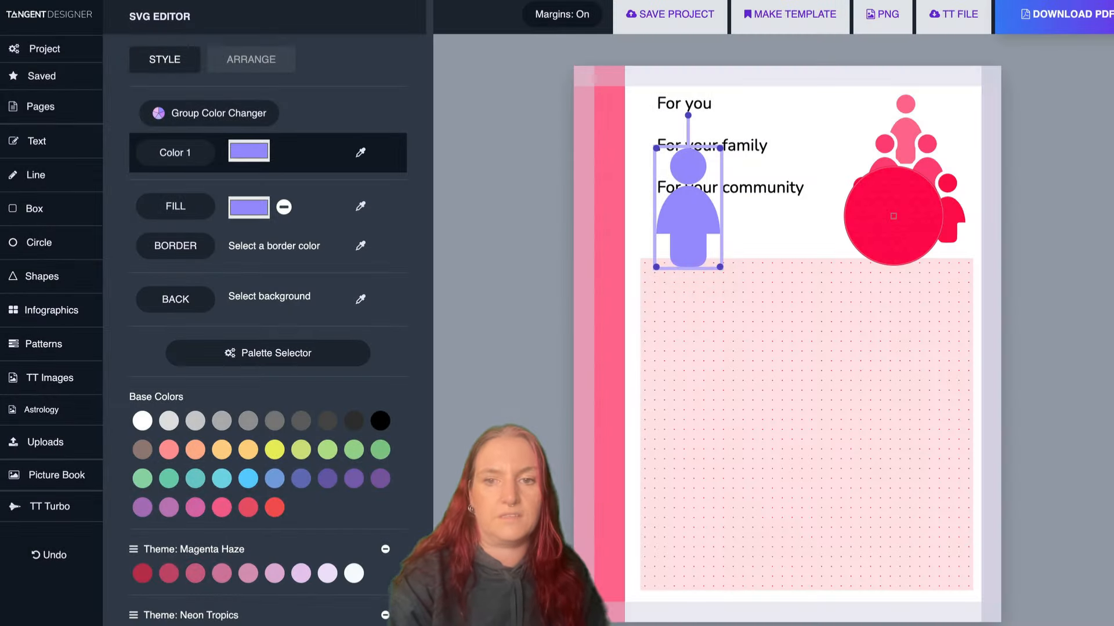
{"action": "left_click", "coordinate": [905, 203]}
{"action": "left_click_drag", "start_coordinate": [684, 223], "coordinate": [936, 539]}
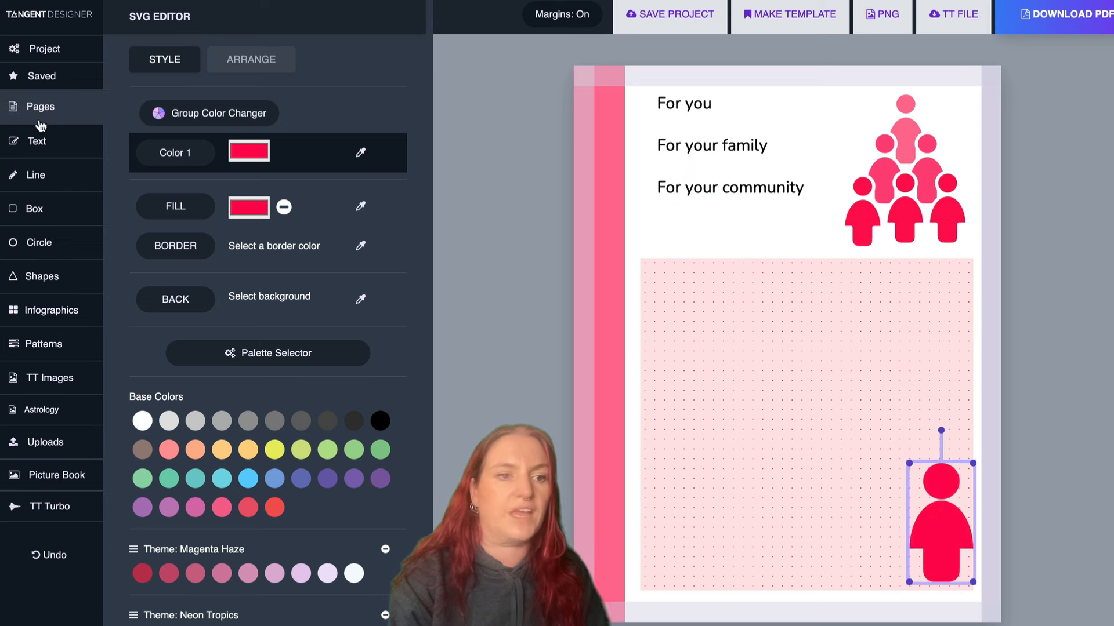
- Find the life-elements puzzle pages in the project and view page 14 and its brown version on page 15
{"action": "left_click", "coordinate": [13, 115]}
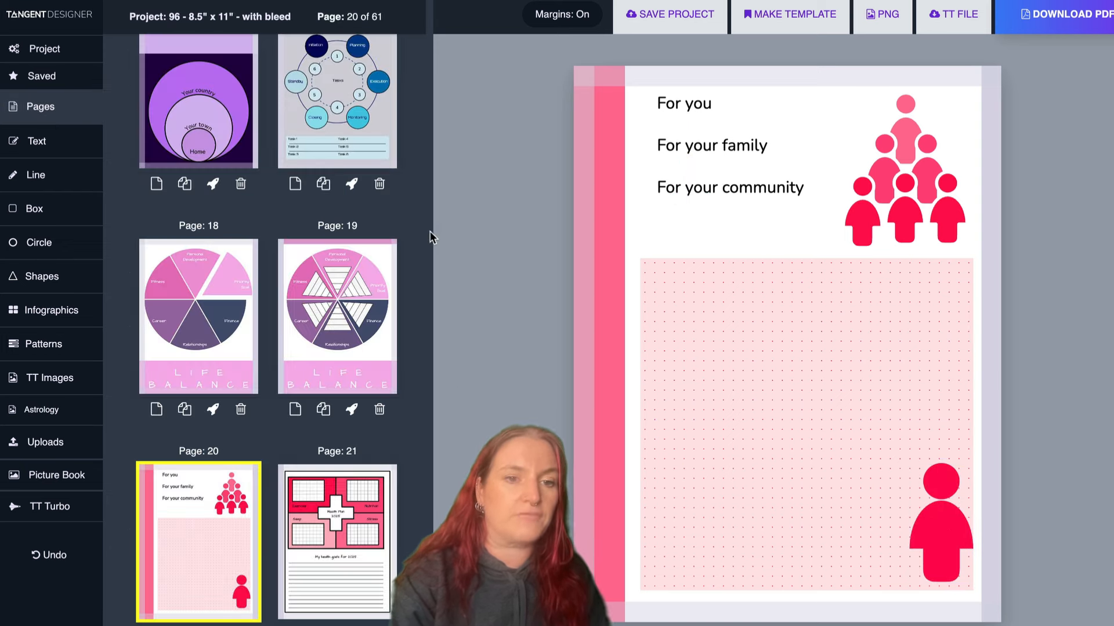
{"action": "scroll", "coordinate": [430, 230], "scroll_direction": "up", "scroll_amount": 1}
{"action": "scroll", "coordinate": [430, 231], "scroll_direction": "down", "scroll_amount": 7}
{"action": "left_click_drag", "start_coordinate": [429, 231], "coordinate": [426, 140]}
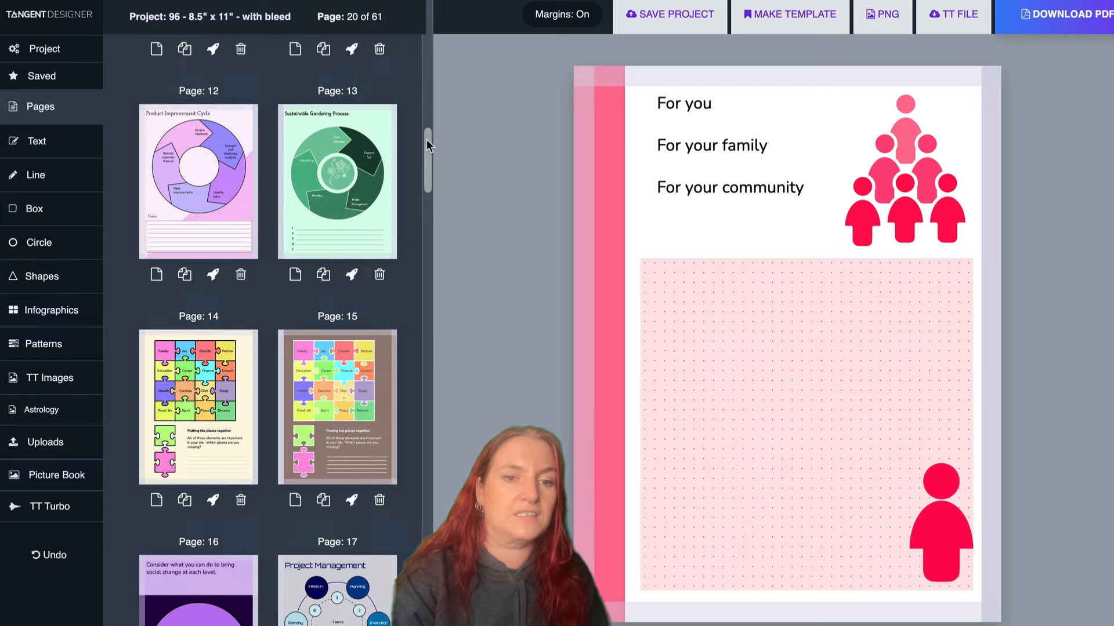
{"action": "left_click", "coordinate": [206, 333]}
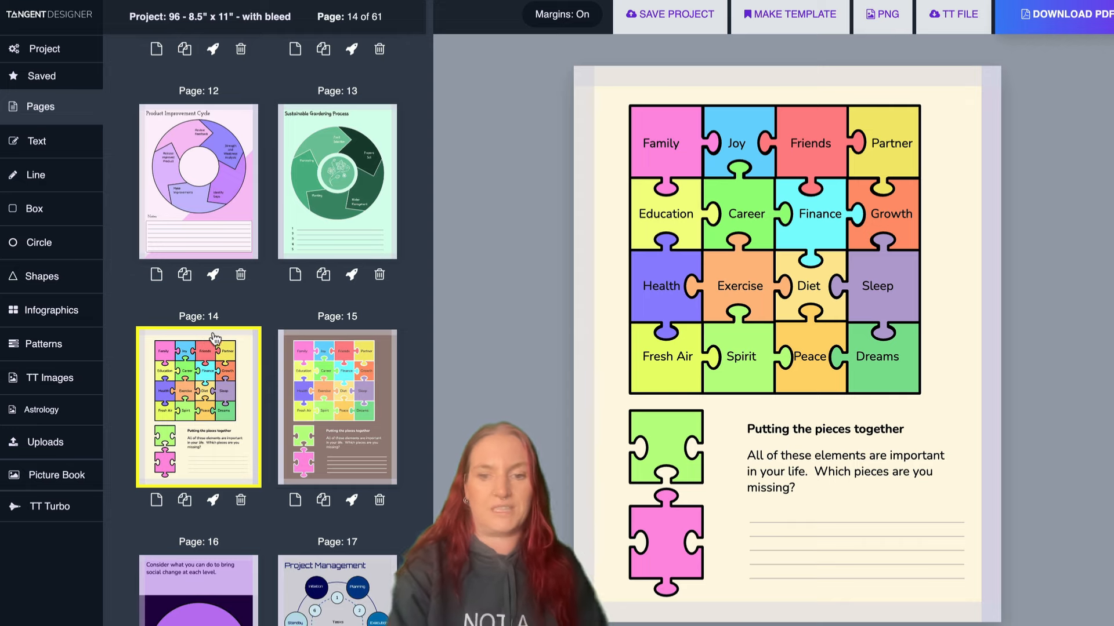
{"action": "left_click", "coordinate": [326, 418]}
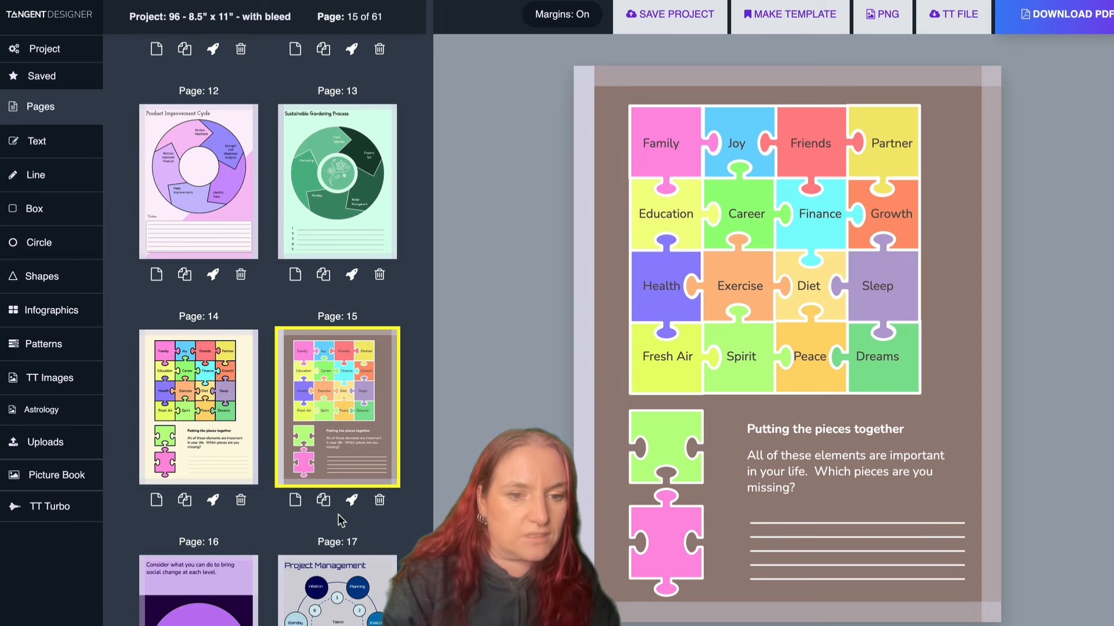
- Insert a new page after page 15 and add four different puzzle-piece infographics to it
{"action": "left_click", "coordinate": [295, 500]}
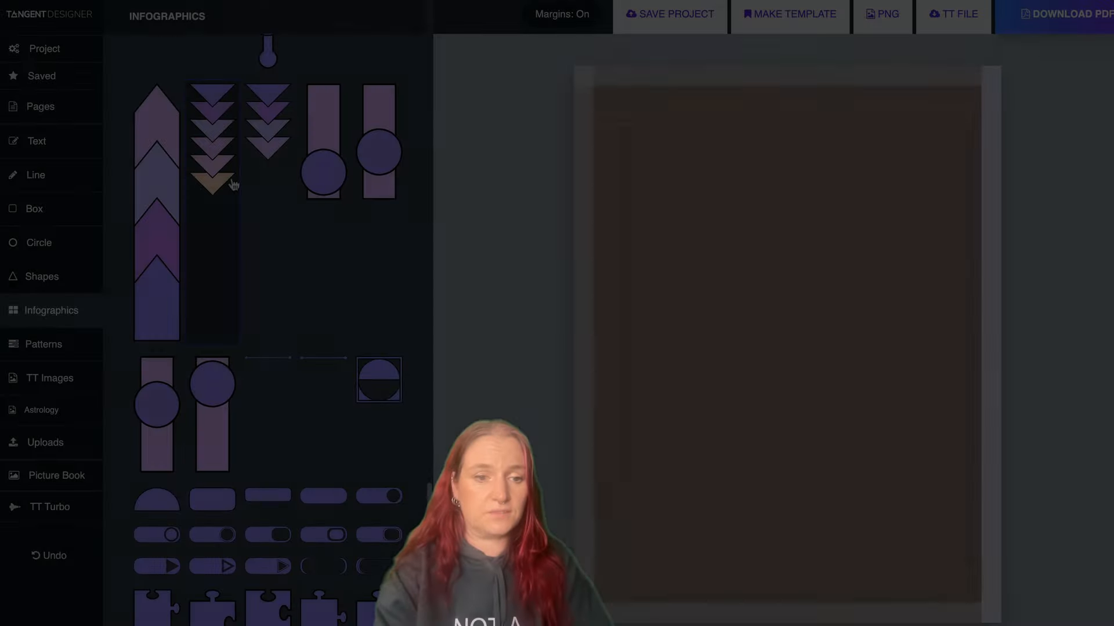
{"action": "scroll", "coordinate": [232, 185], "scroll_direction": "down", "scroll_amount": 6}
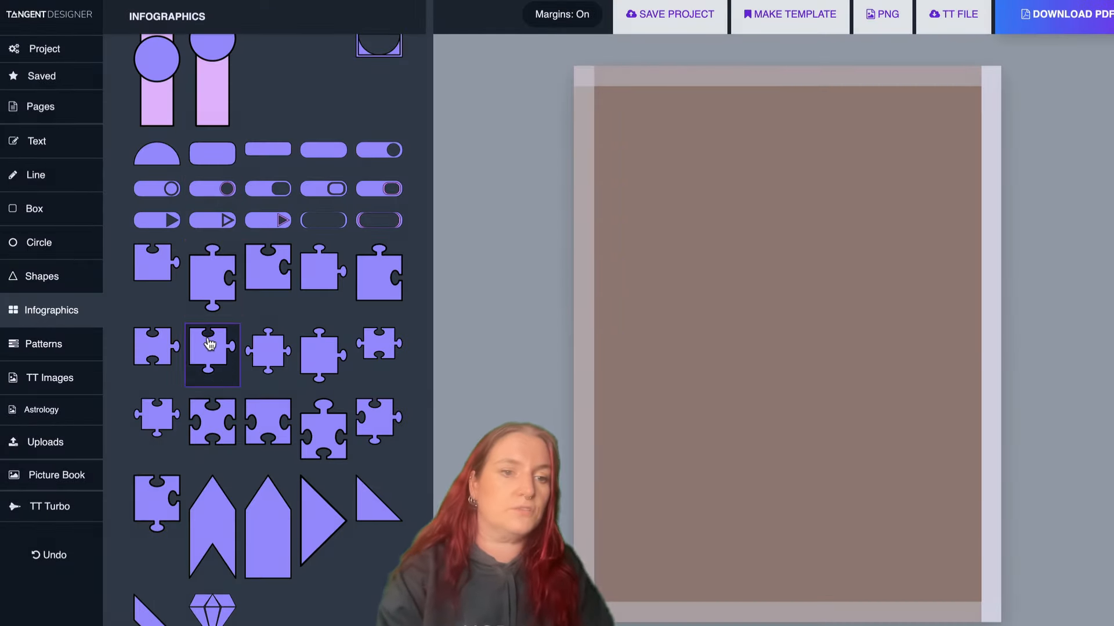
{"action": "left_click", "coordinate": [163, 270]}
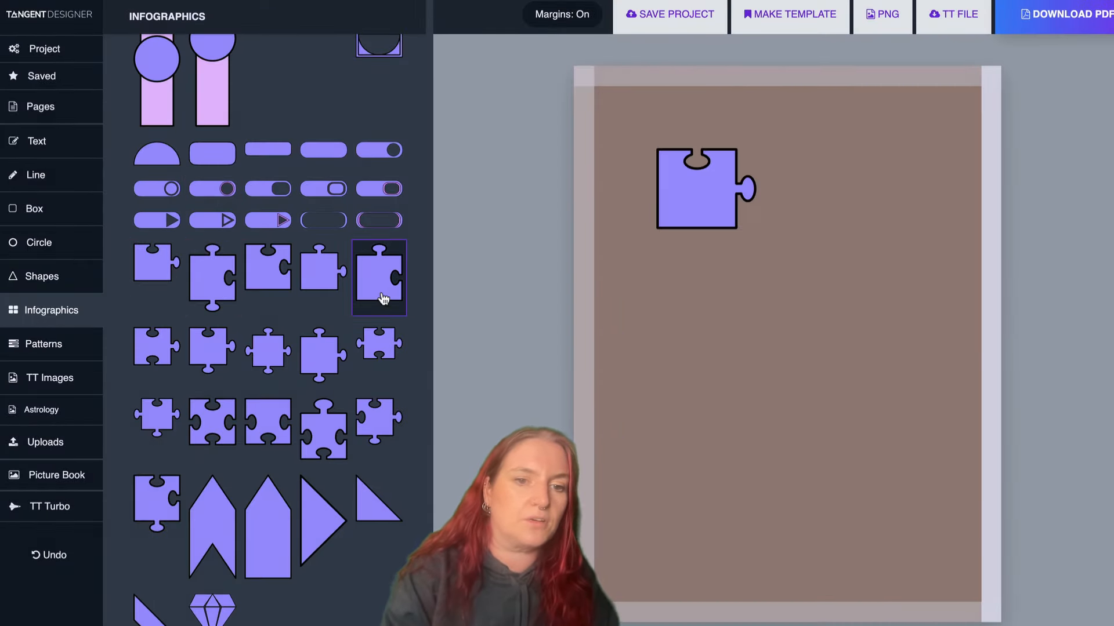
{"action": "left_click", "coordinate": [385, 298]}
{"action": "left_click", "coordinate": [269, 436]}
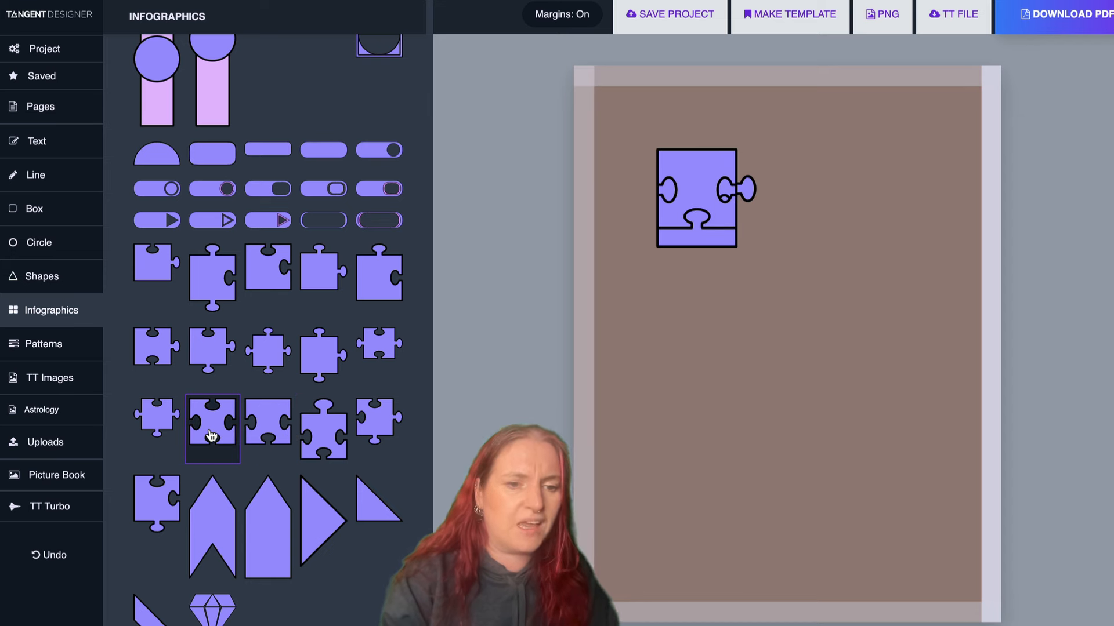
{"action": "left_click", "coordinate": [211, 436]}
- Spread the stacked puzzle pieces apart across the brown page so each one stands alone
{"action": "left_click_drag", "start_coordinate": [688, 193], "coordinate": [695, 409]}
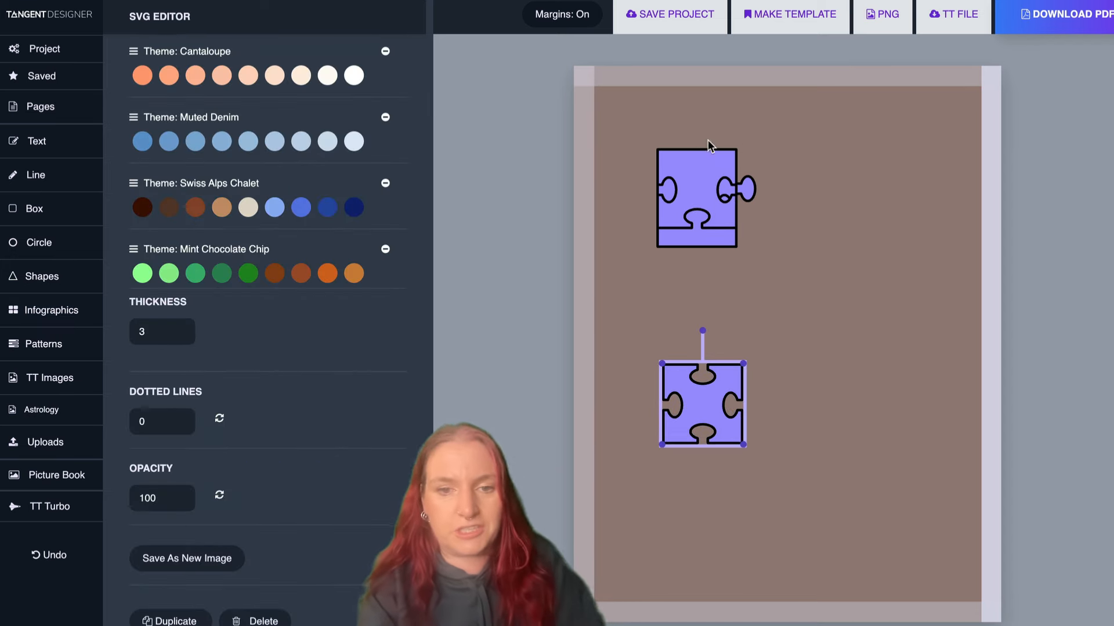
{"action": "left_click", "coordinate": [699, 163]}
{"action": "left_click_drag", "start_coordinate": [699, 164], "coordinate": [879, 328]}
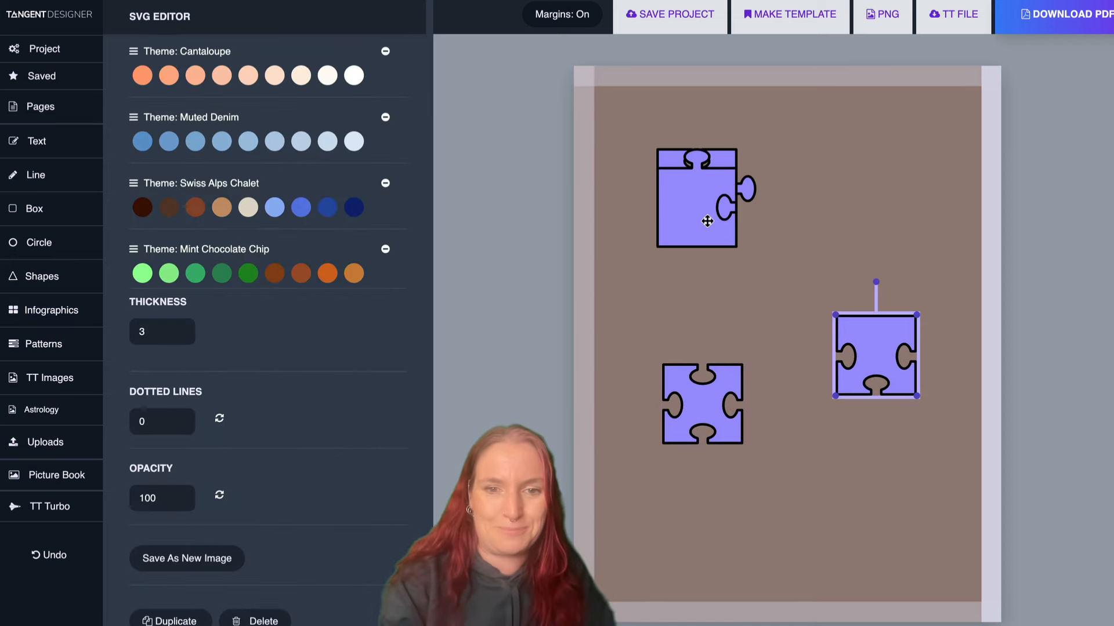
{"action": "left_click_drag", "start_coordinate": [708, 219], "coordinate": [676, 552]}
- Move the uppermost puzzle piece slightly down and left and rotate it 90 degrees clockwise so its knob faces down
{"action": "left_click", "coordinate": [706, 177]}
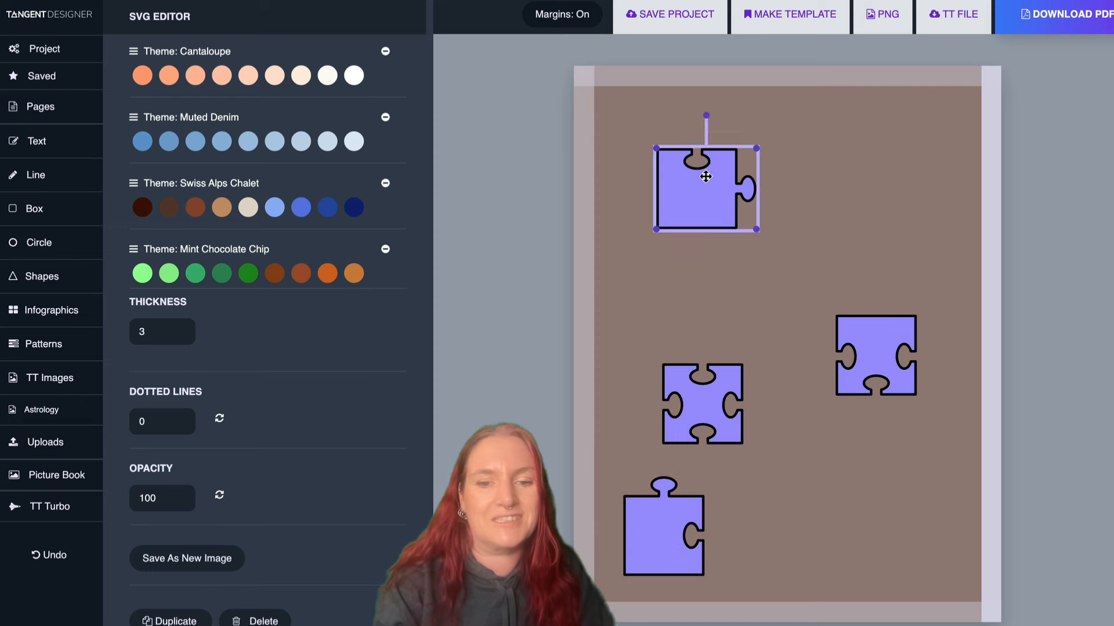
{"action": "left_click_drag", "start_coordinate": [706, 177], "coordinate": [676, 205]}
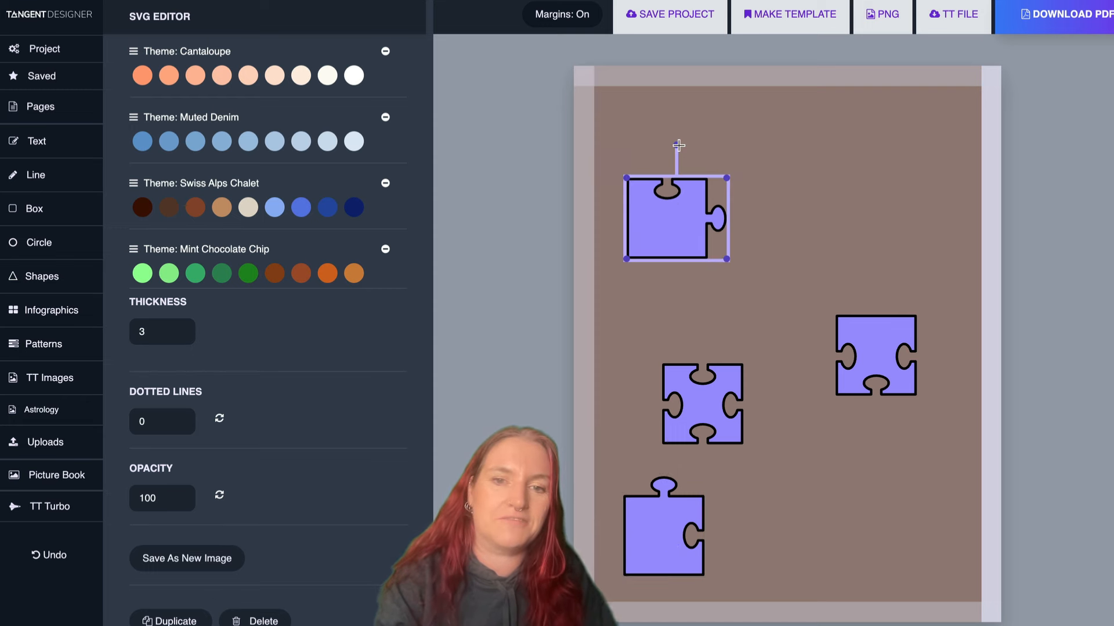
{"action": "left_click_drag", "start_coordinate": [679, 145], "coordinate": [775, 231]}
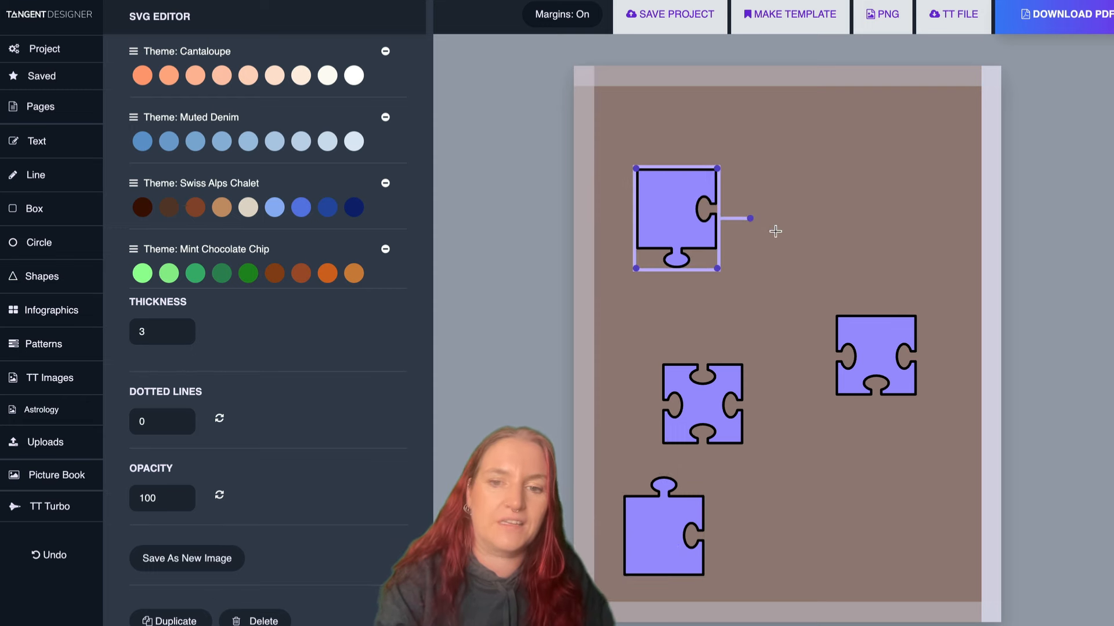
- Rotate the three-socket puzzle piece 90 degrees counterclockwise and fit it onto the downward knob of the uppermost piece
{"action": "left_click", "coordinate": [880, 359]}
{"action": "left_click_drag", "start_coordinate": [875, 281], "coordinate": [780, 351]}
{"action": "left_click_drag", "start_coordinate": [883, 358], "coordinate": [685, 289]}
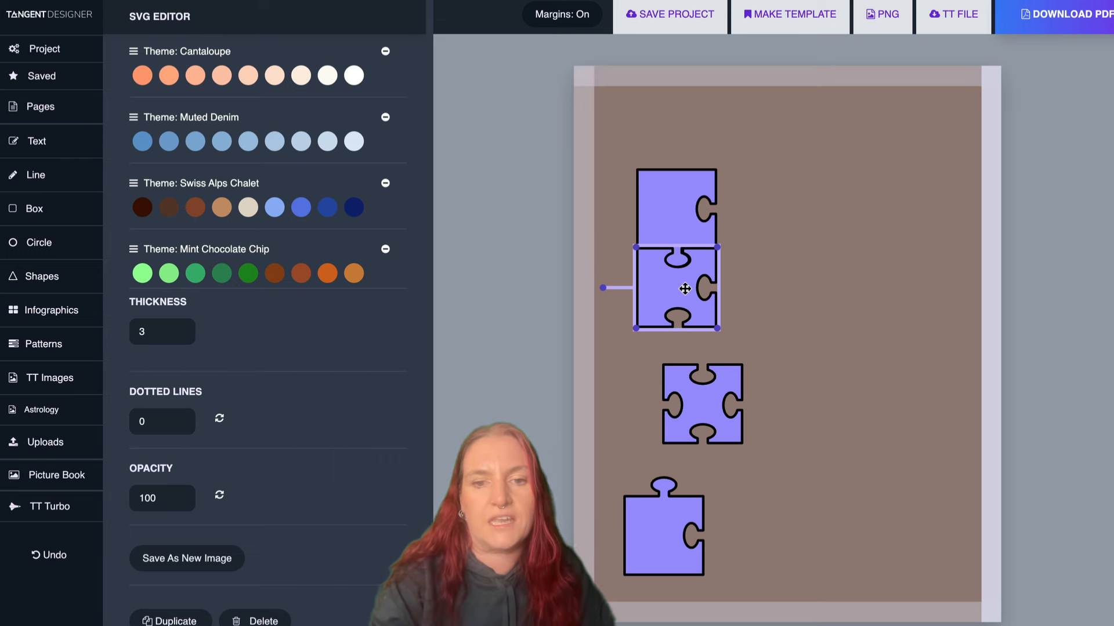
{"action": "key", "text": "Left"}
{"action": "key", "text": "Right"}
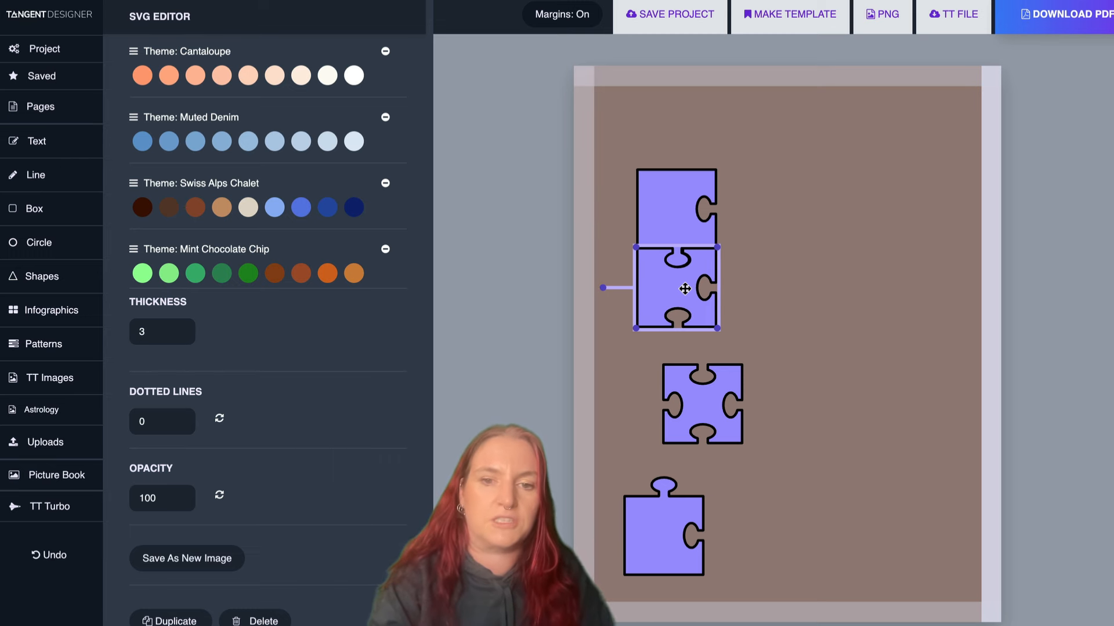
{"action": "left_click", "coordinate": [770, 282]}
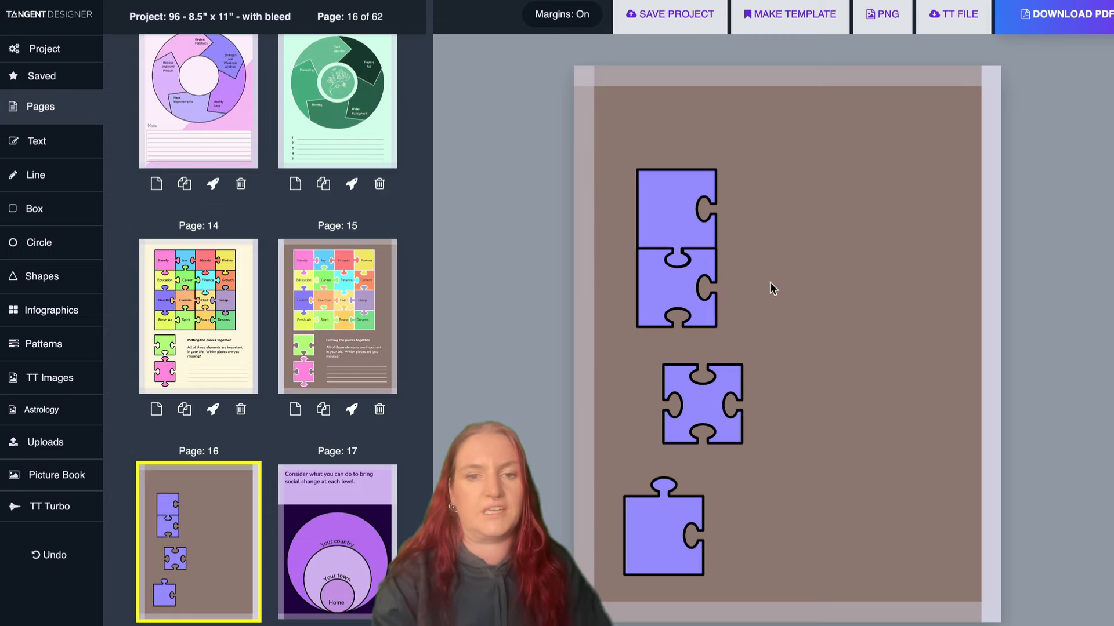
- Color the two joined puzzle pieces in two different blues from the Muted Denim theme, darker above and lighter below
{"action": "left_click", "coordinate": [671, 211]}
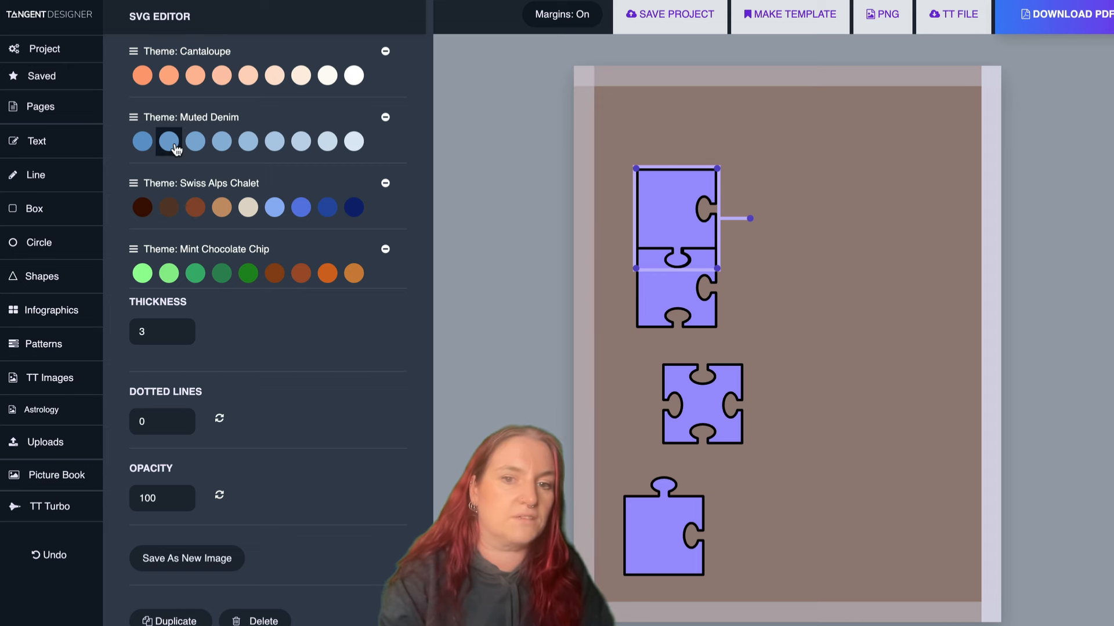
{"action": "left_click", "coordinate": [637, 312]}
{"action": "left_click", "coordinate": [250, 149]}
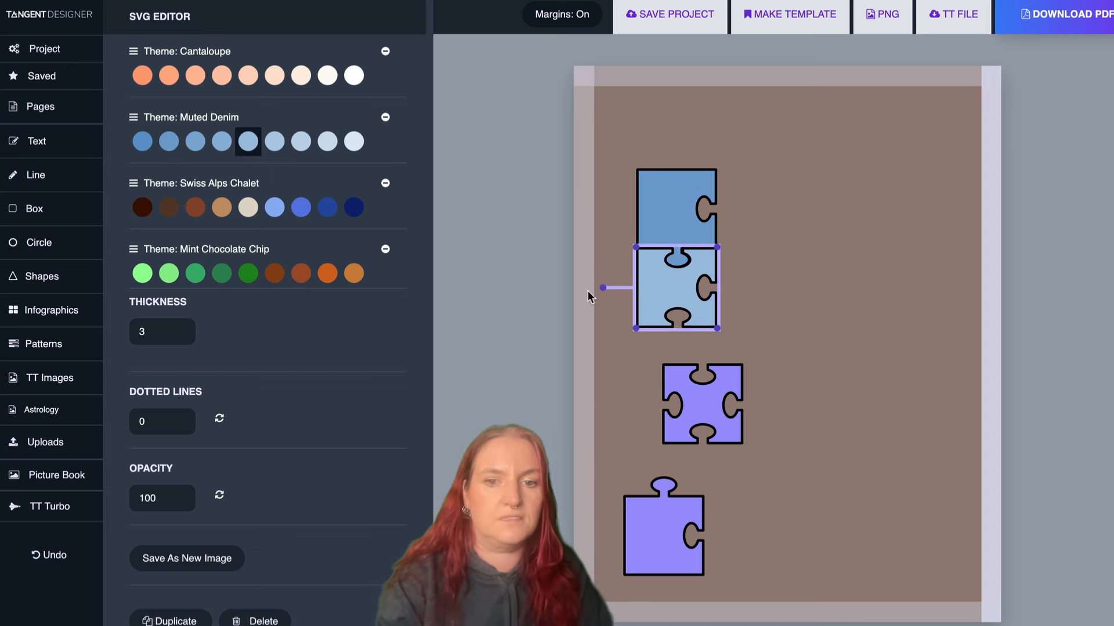
{"action": "left_click", "coordinate": [715, 341]}
- Revisit puzzle pages 14 and 15, then open page 2, Putting the pieces together, and examine its puzzle pieces
{"action": "left_click", "coordinate": [204, 310]}
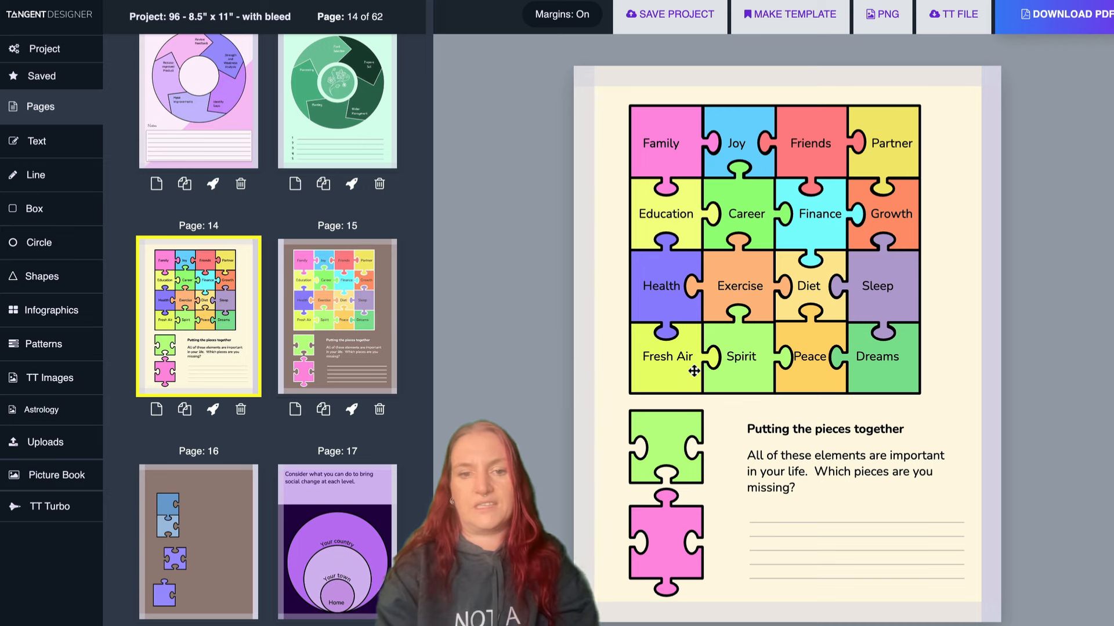
{"action": "left_click", "coordinate": [346, 323]}
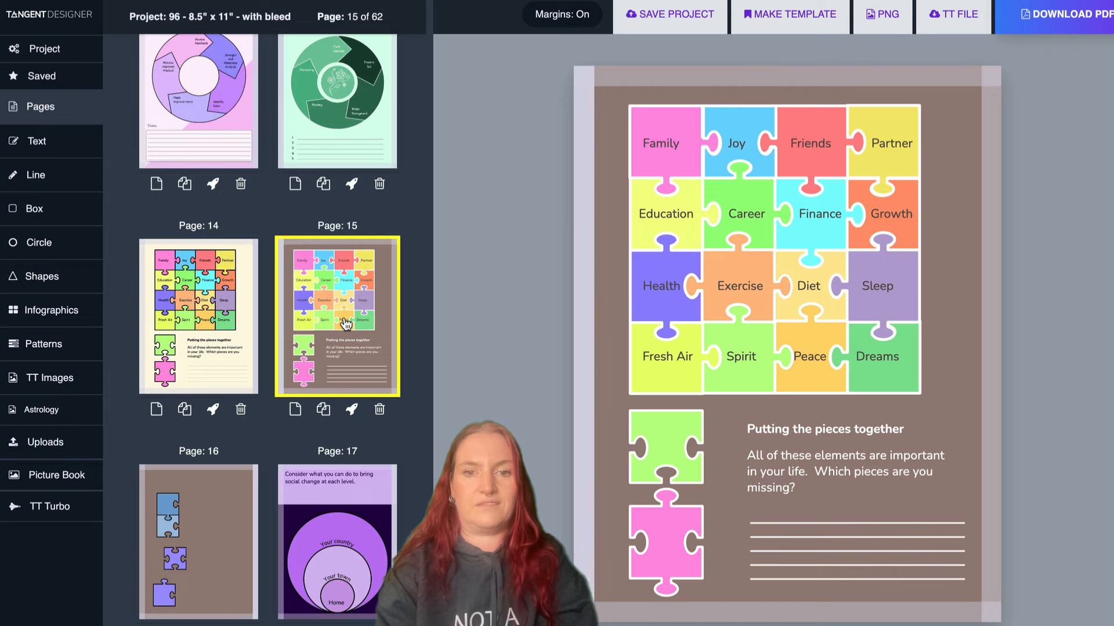
{"action": "scroll", "coordinate": [227, 330], "scroll_direction": "up", "scroll_amount": 20}
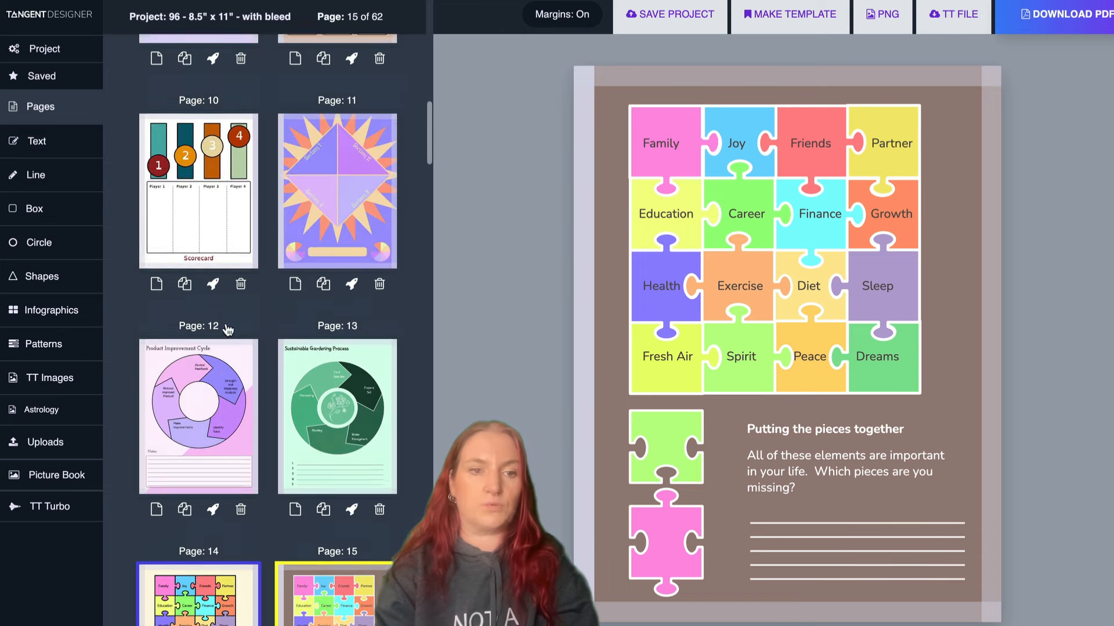
{"action": "scroll", "coordinate": [220, 326], "scroll_direction": "up", "scroll_amount": 5}
{"action": "scroll", "coordinate": [218, 324], "scroll_direction": "down", "scroll_amount": 4}
{"action": "scroll", "coordinate": [214, 313], "scroll_direction": "up", "scroll_amount": 2}
{"action": "left_click", "coordinate": [205, 298]}
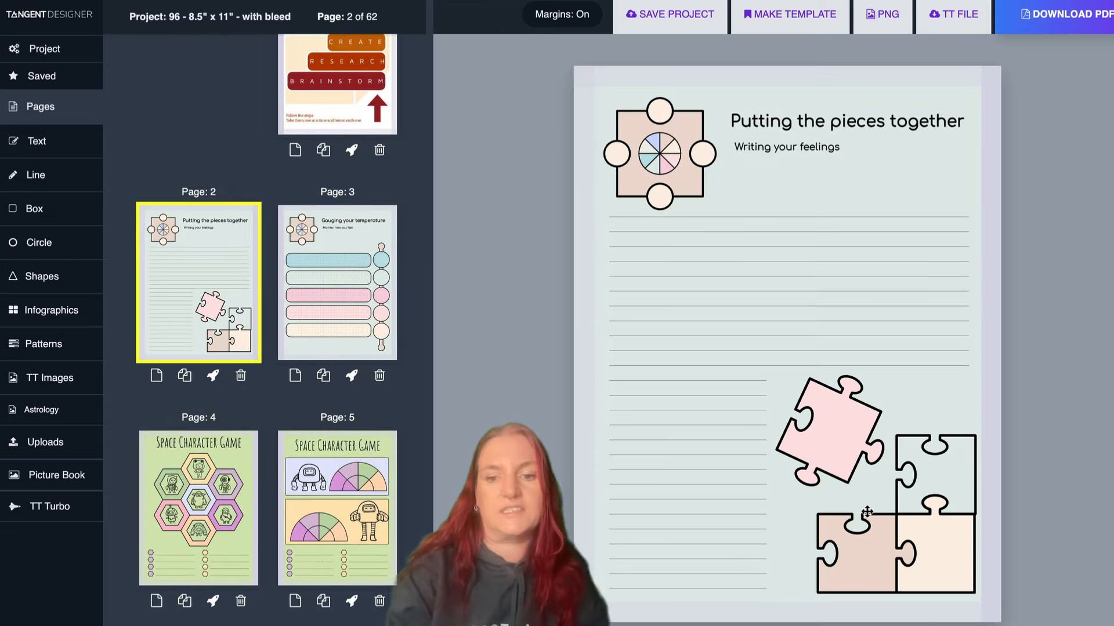
{"action": "mouse_move", "coordinate": [888, 530]}
{"action": "left_mouse_down"}
{"action": "mouse_move", "coordinate": [854, 530]}
{"action": "mouse_move", "coordinate": [889, 529]}
{"action": "left_mouse_up"}
{"action": "left_click", "coordinate": [765, 618]}
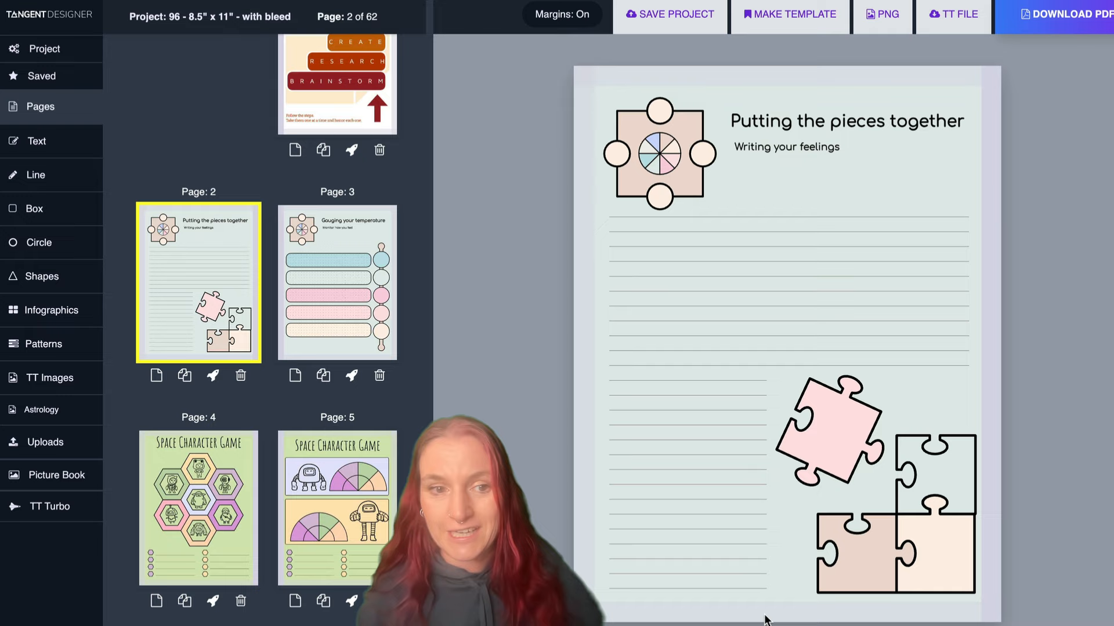
- View page 3, the temperature gauge page, and go back to the project's page list
{"action": "left_click", "coordinate": [340, 255]}
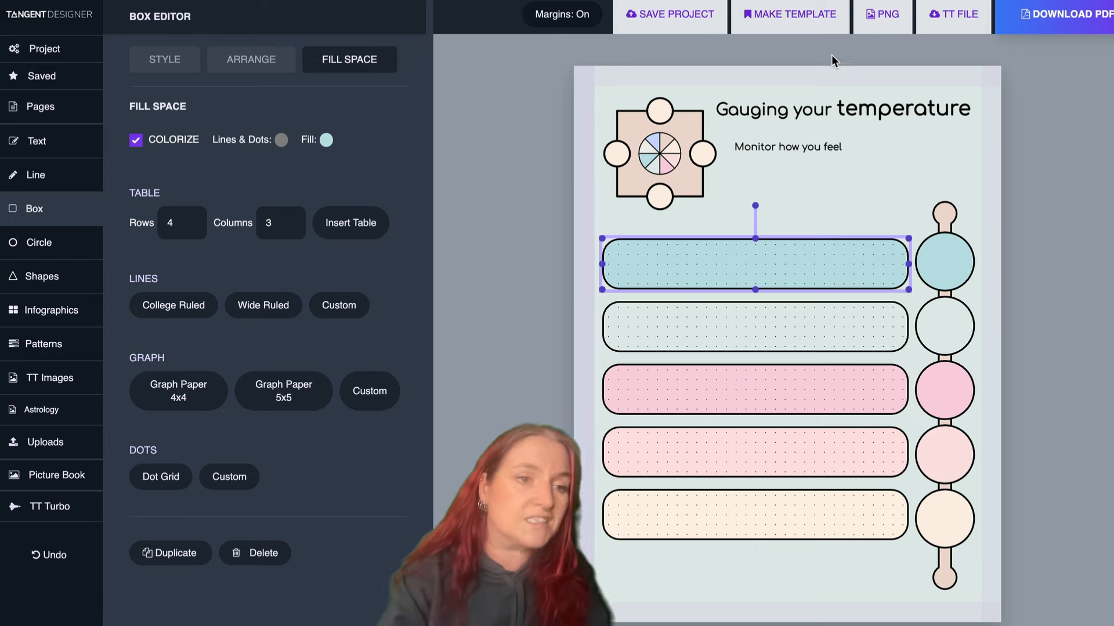
{"action": "left_click", "coordinate": [46, 107]}
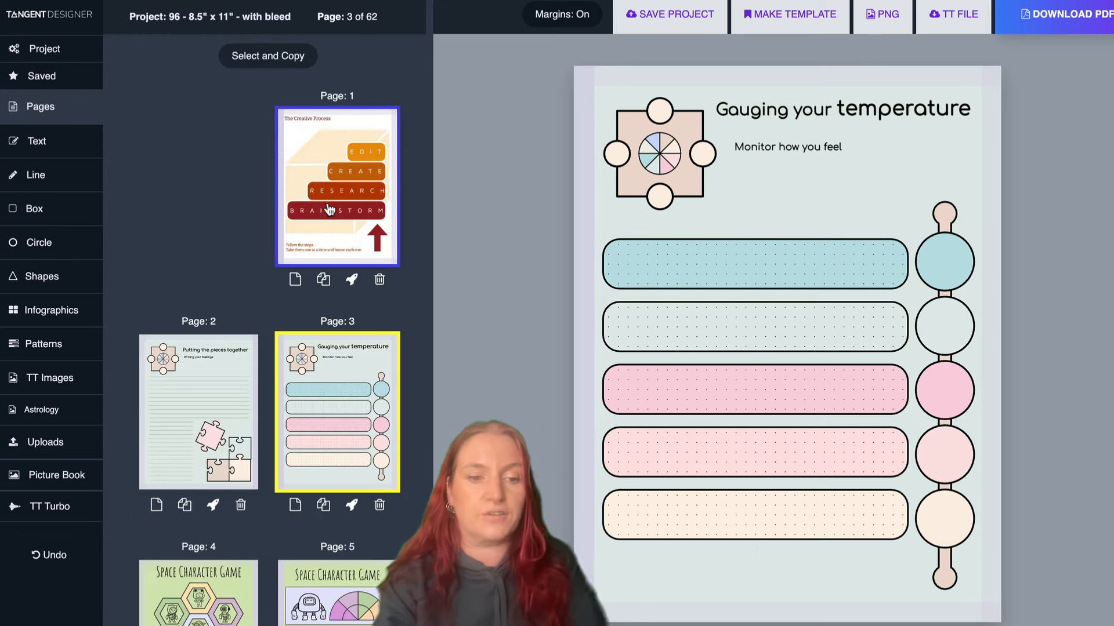
- View the grayscale Space Character Game pages, 6 and 7
{"action": "scroll", "coordinate": [329, 209], "scroll_direction": "down", "scroll_amount": 8}
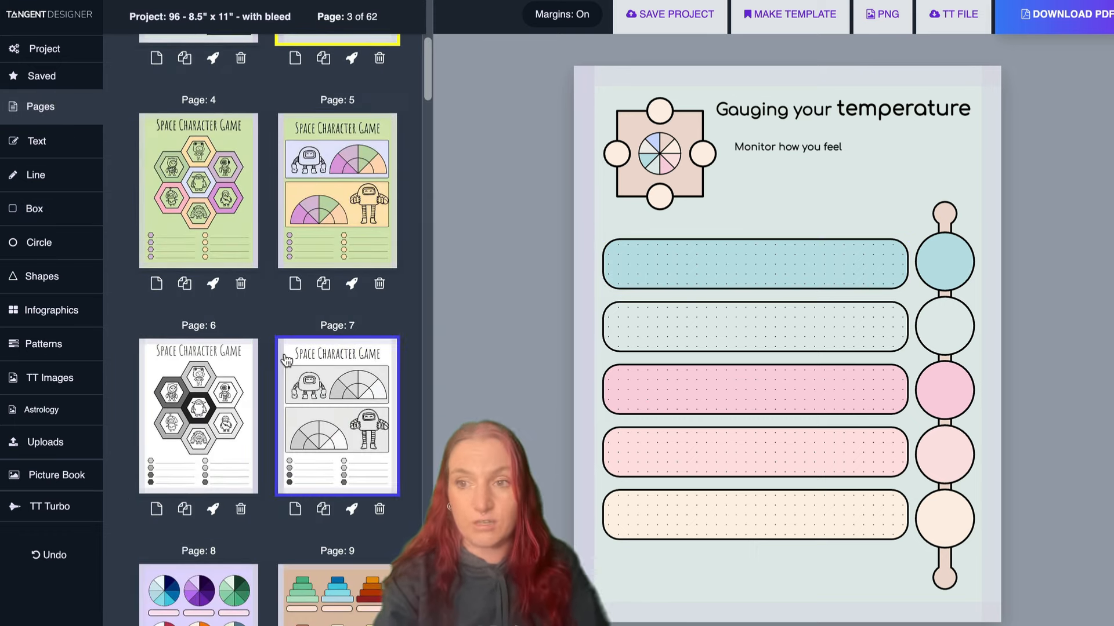
{"action": "left_click", "coordinate": [220, 408]}
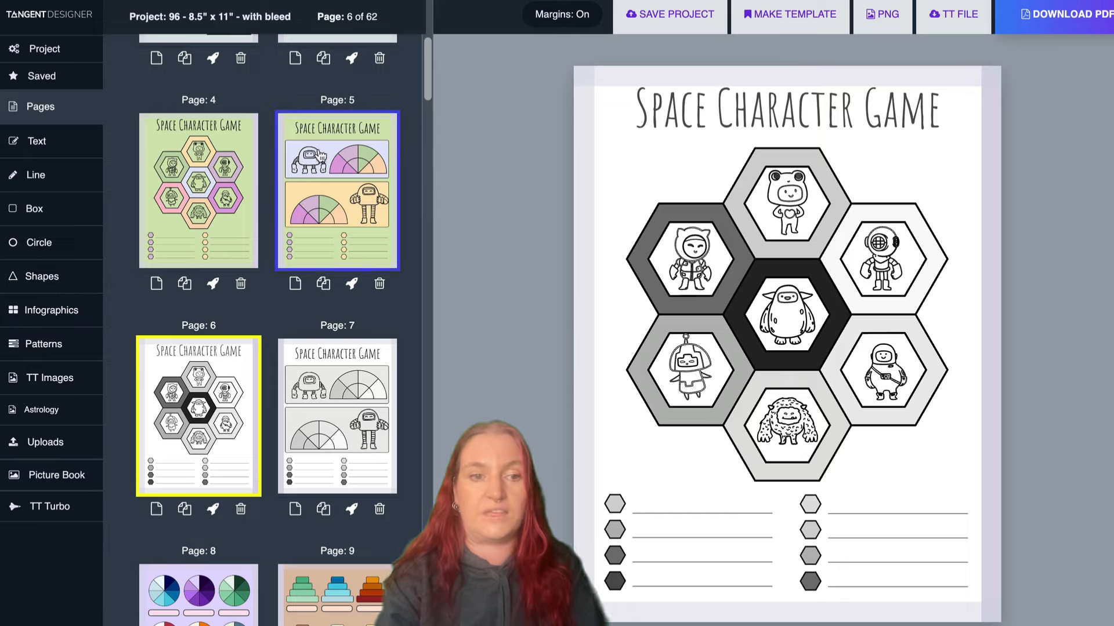
{"action": "left_click", "coordinate": [326, 397]}
- Save page 26, Creativity Journal Space, as a page preset titled "creativity journal page"
{"action": "scroll", "coordinate": [211, 336], "scroll_direction": "down", "scroll_amount": 8}
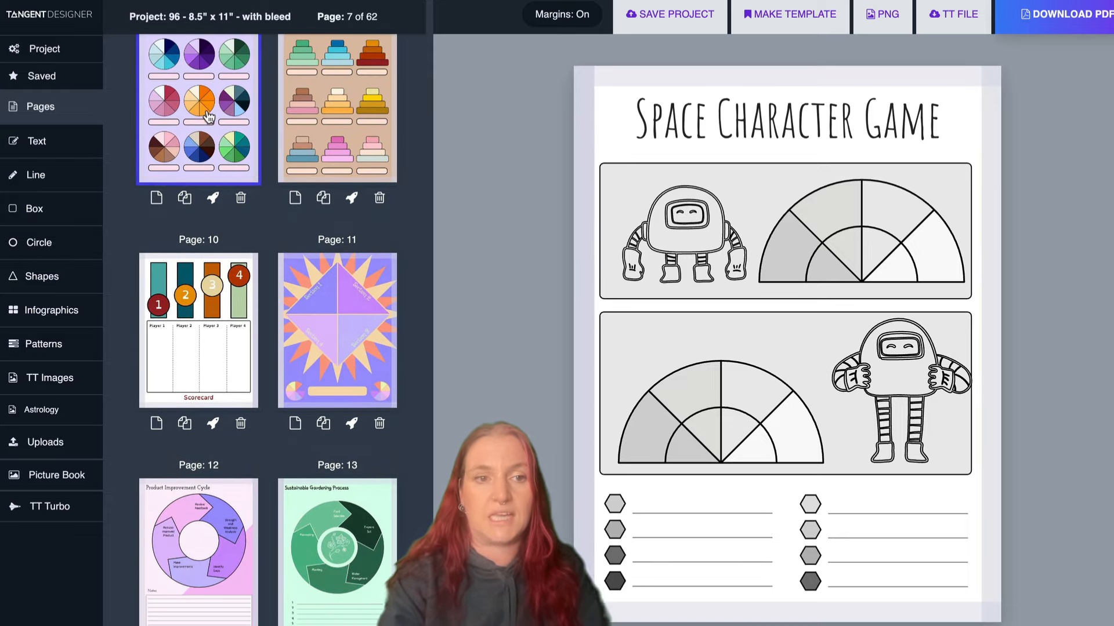
{"action": "scroll", "coordinate": [209, 117], "scroll_direction": "down", "scroll_amount": 20}
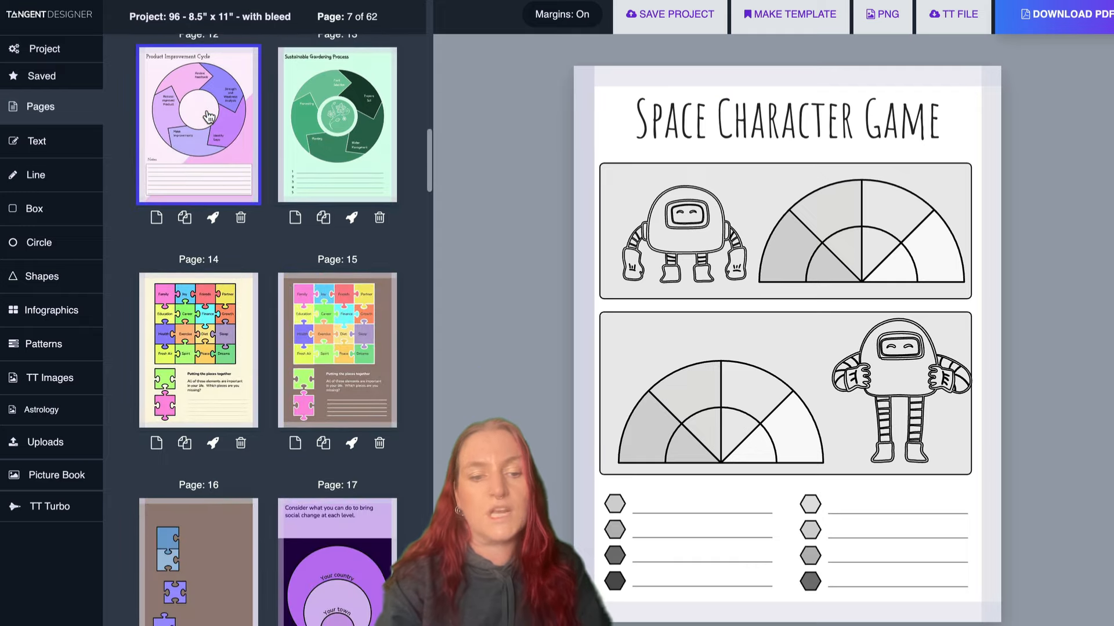
{"action": "scroll", "coordinate": [209, 118], "scroll_direction": "down", "scroll_amount": 15}
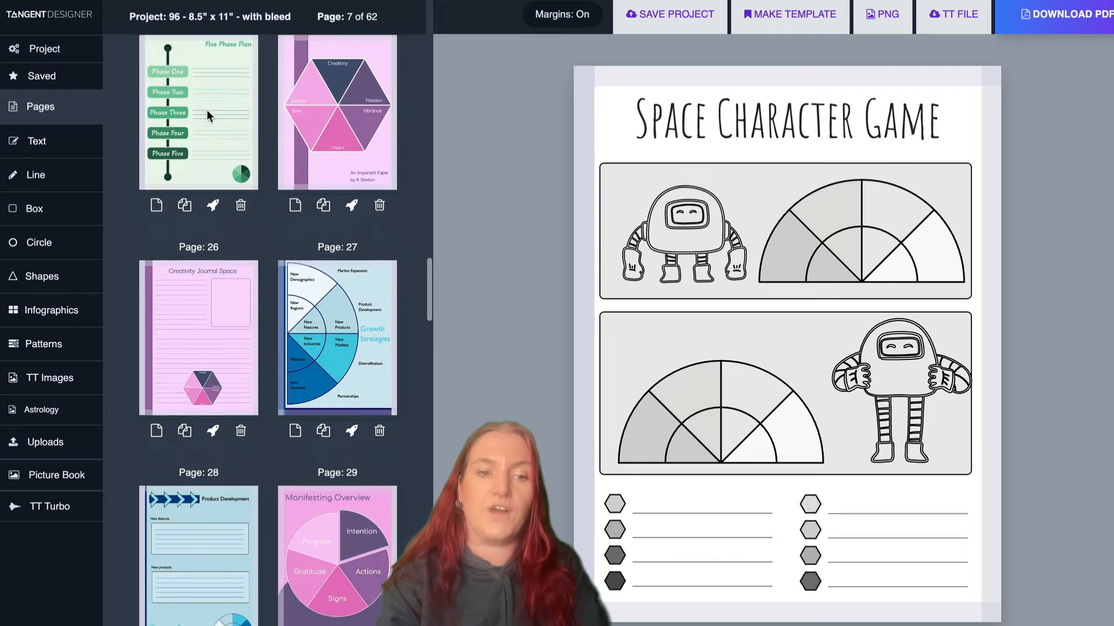
{"action": "left_click", "coordinate": [206, 85]}
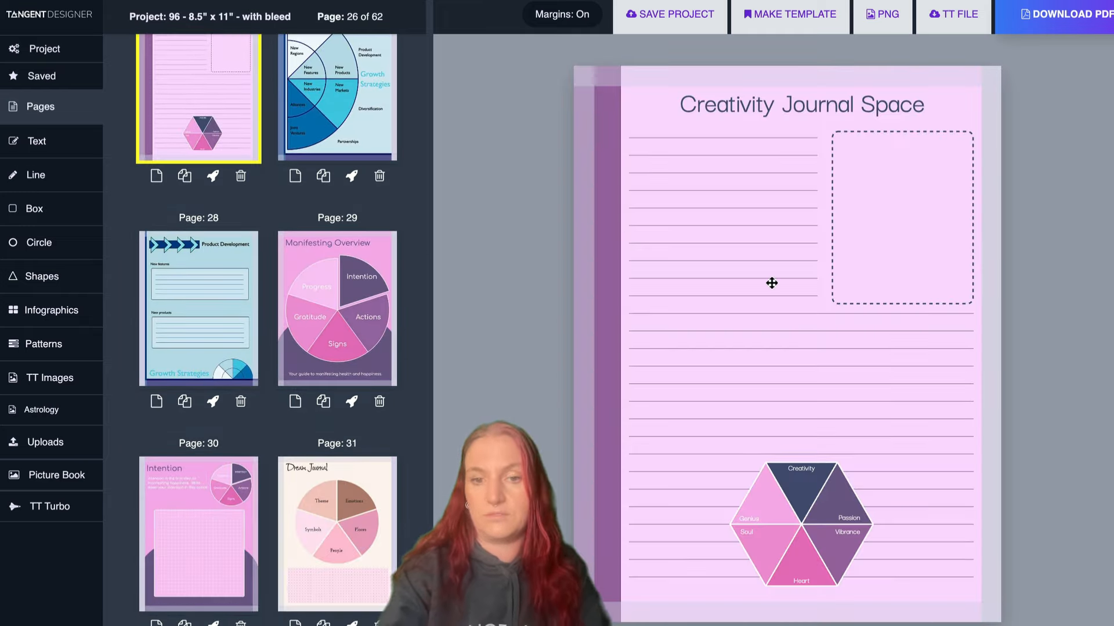
{"action": "left_click", "coordinate": [783, 12]}
{"action": "left_click", "coordinate": [624, 332]}
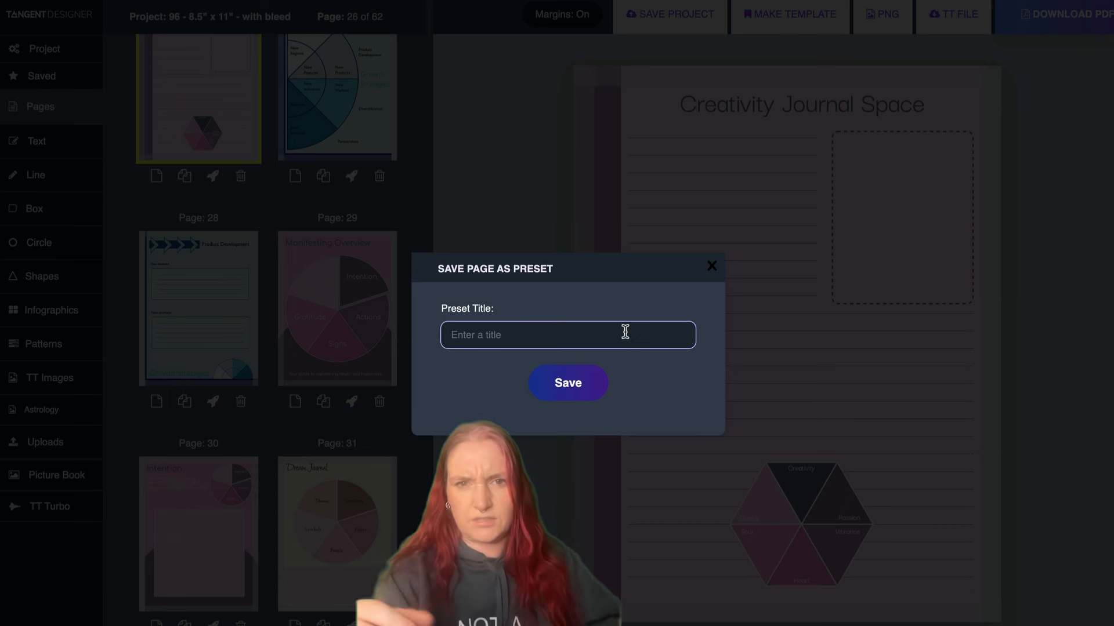
{"action": "type", "text": "creativi"}
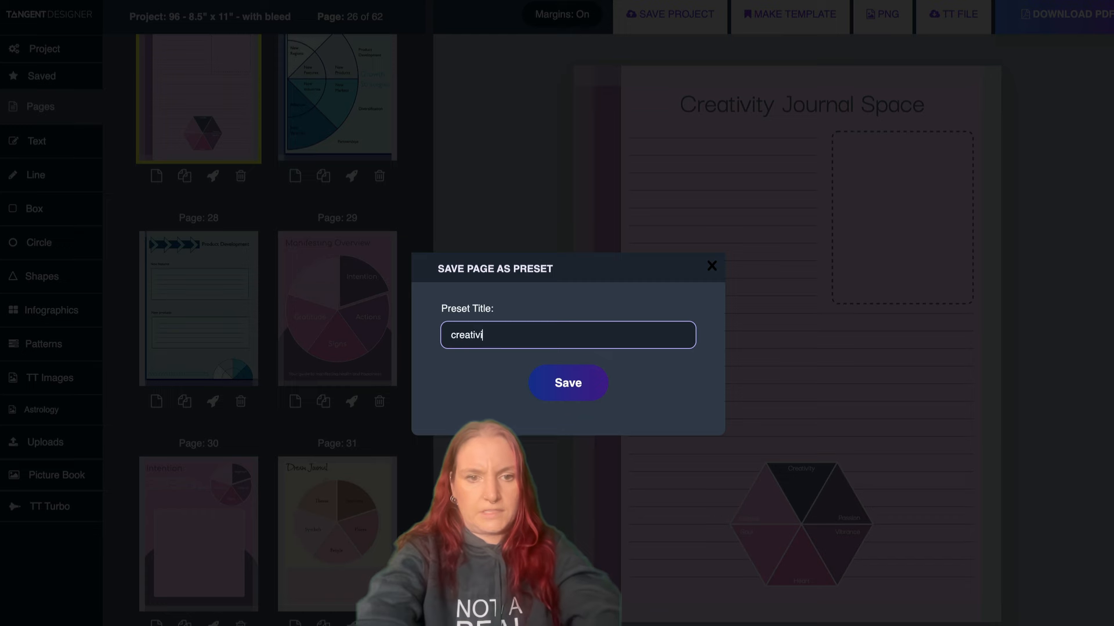
{"action": "type", "text": "ty journal page"}
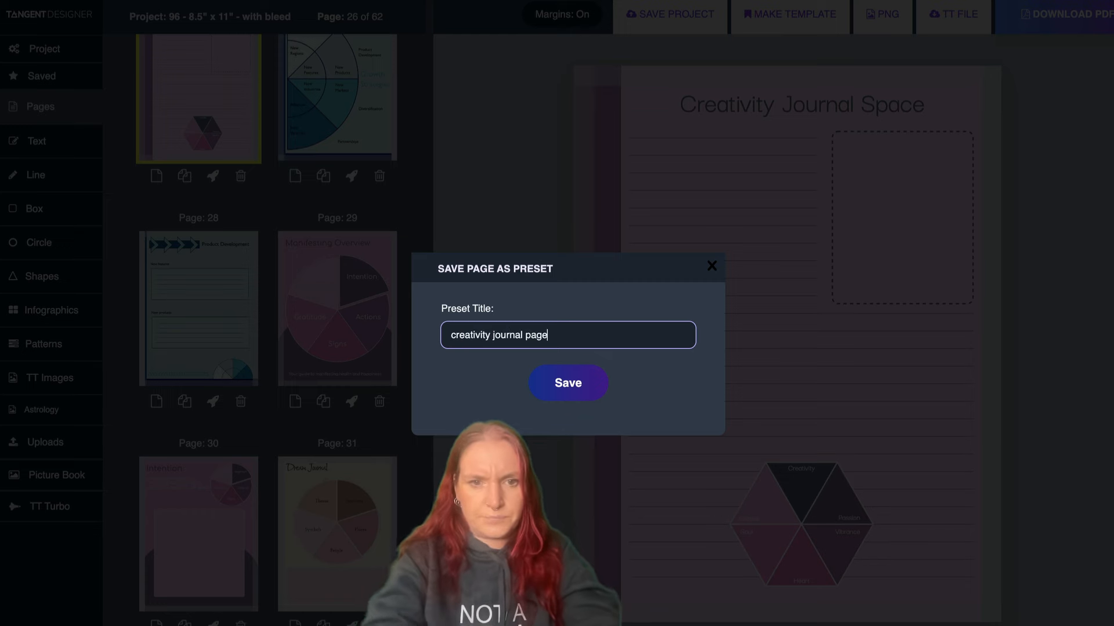
{"action": "left_click", "coordinate": [567, 383]}
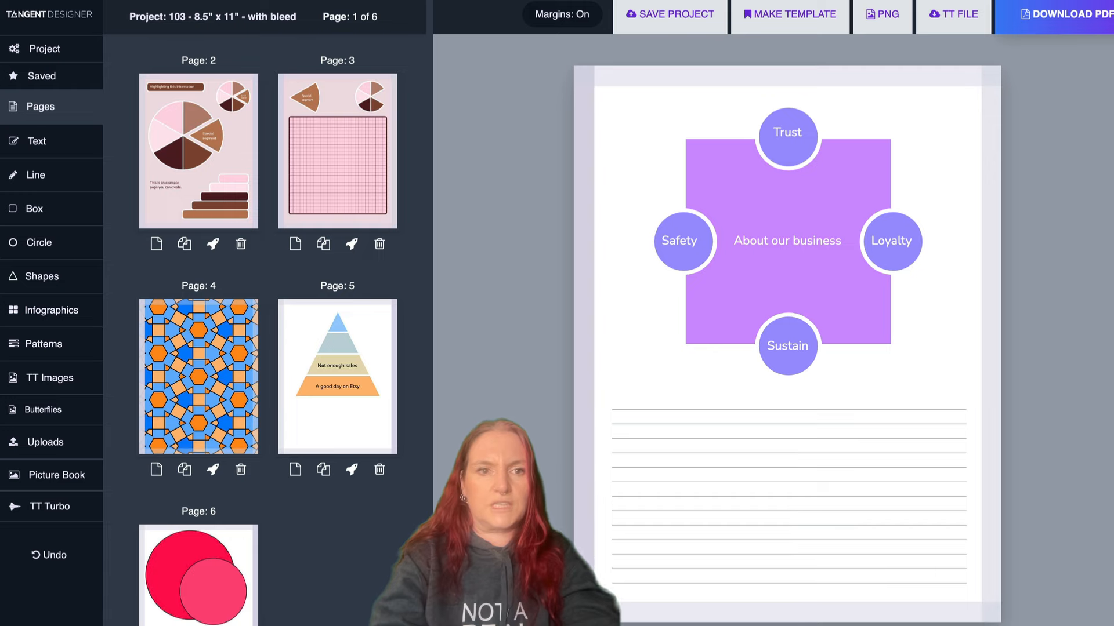
- Switch to project 103 and add one blank page at its end
{"action": "scroll", "coordinate": [316, 435], "scroll_direction": "down", "scroll_amount": 3}
{"action": "left_click", "coordinate": [322, 619]}
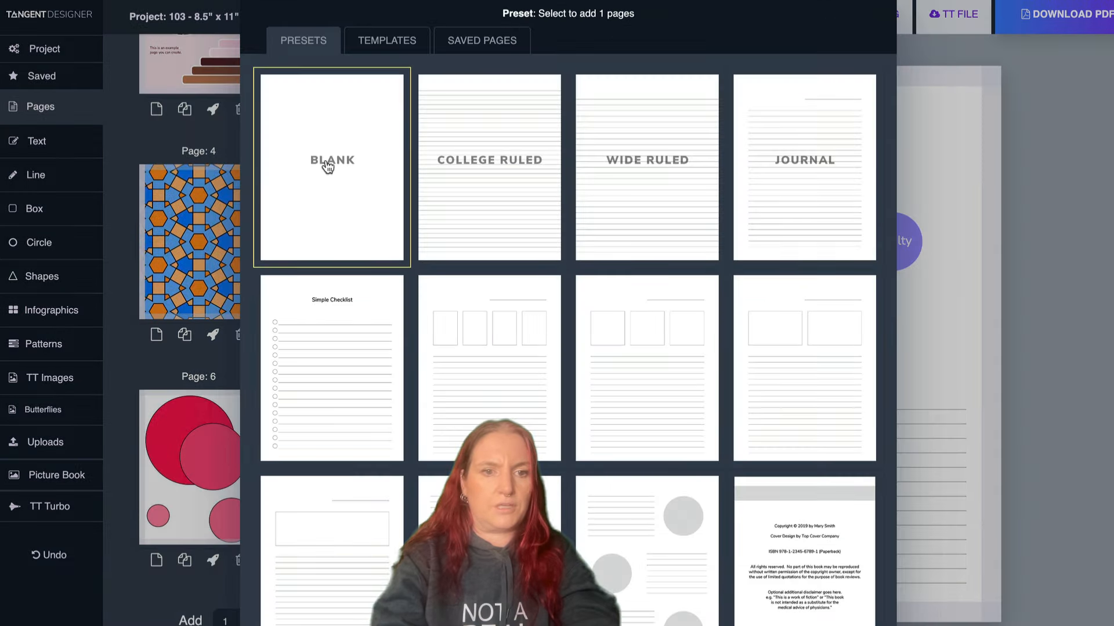
{"action": "left_click", "coordinate": [328, 167]}
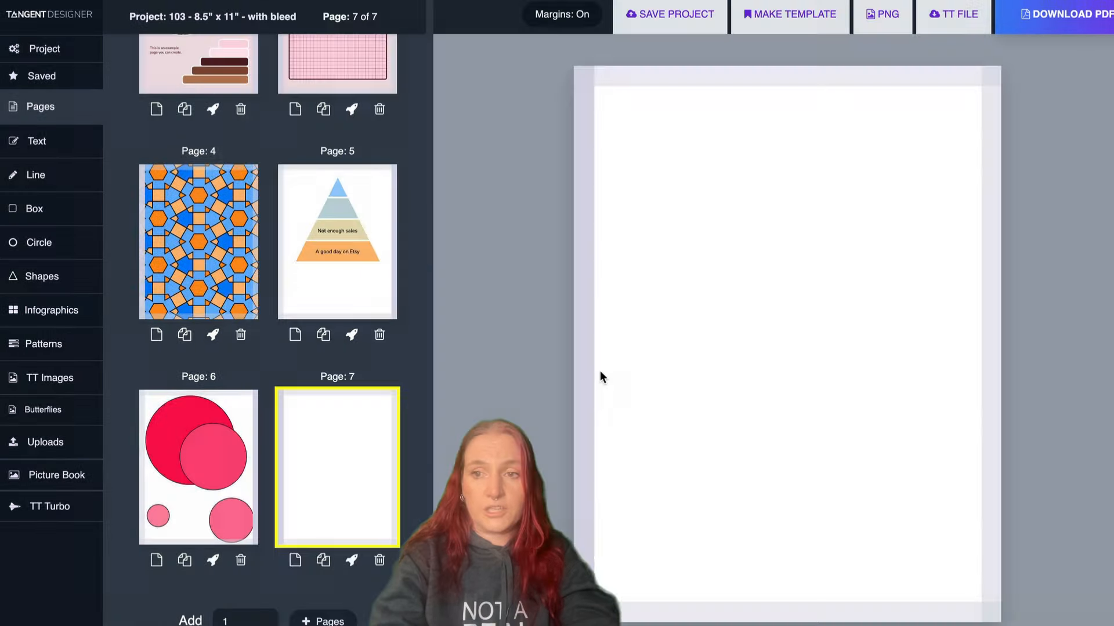
- Replace the content of blank page 7 with the saved page "creativity journal page", accepting the overwrite
{"action": "left_click", "coordinate": [354, 561]}
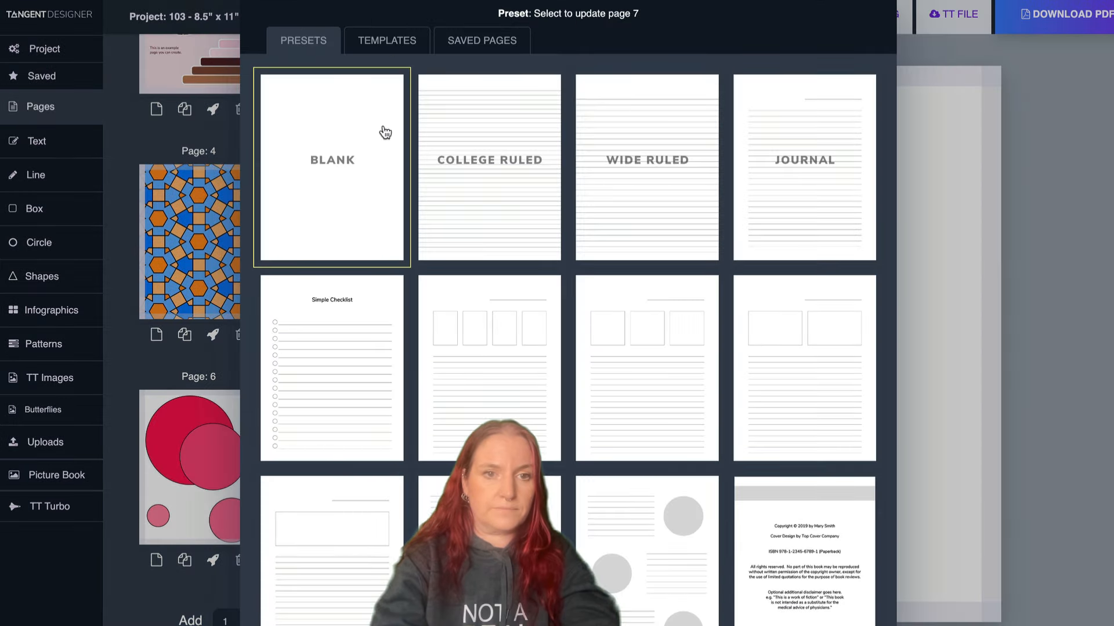
{"action": "left_click", "coordinate": [464, 41]}
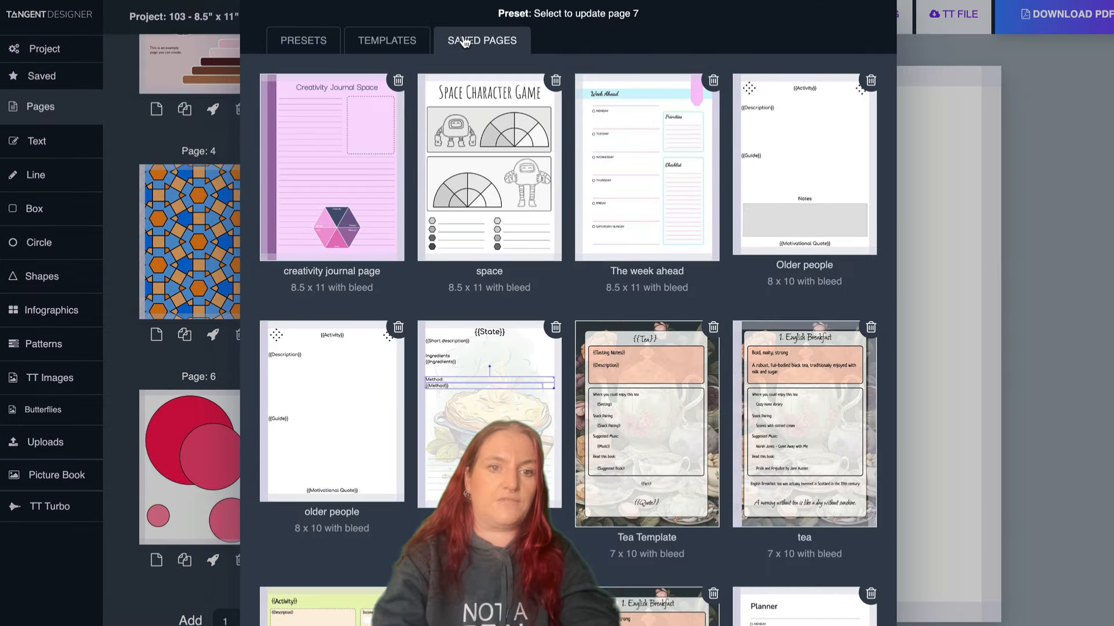
{"action": "left_click", "coordinate": [317, 192]}
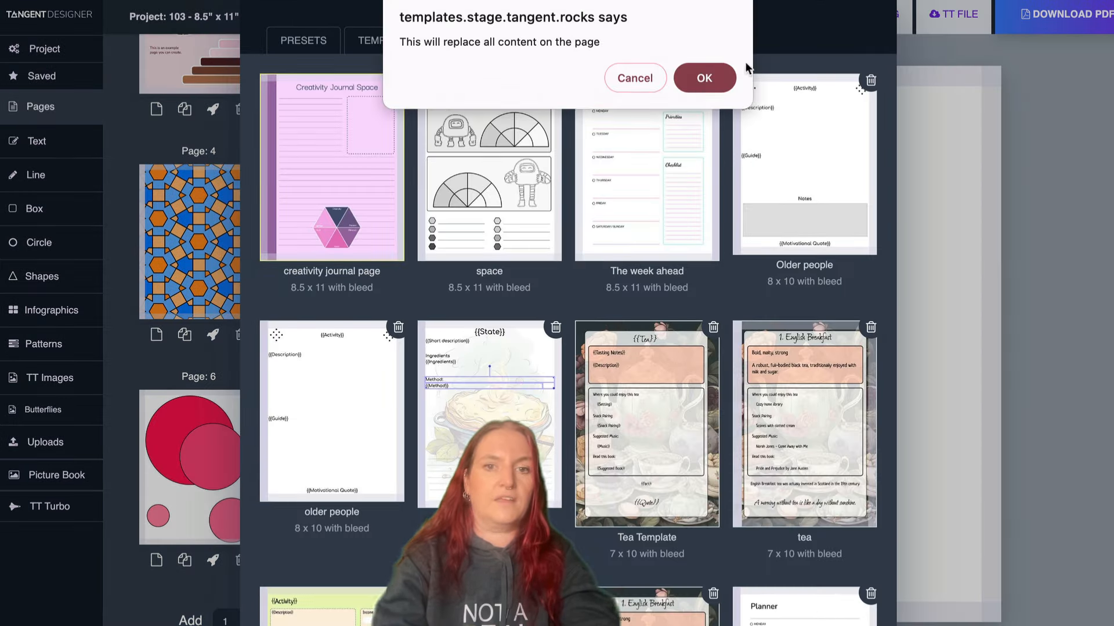
{"action": "left_click", "coordinate": [704, 77]}
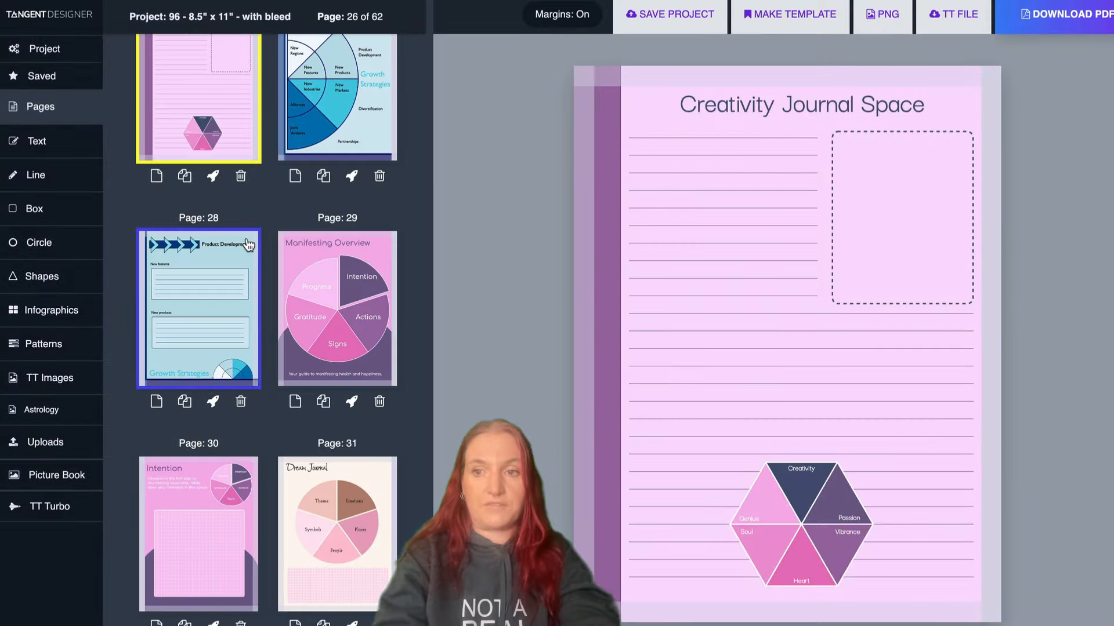
- Back in project 96, save page 34, Three out of ten people, as a page preset titled "Infographic with details"
{"action": "scroll", "coordinate": [246, 244], "scroll_direction": "down", "scroll_amount": 8}
{"action": "scroll", "coordinate": [248, 242], "scroll_direction": "down", "scroll_amount": 6}
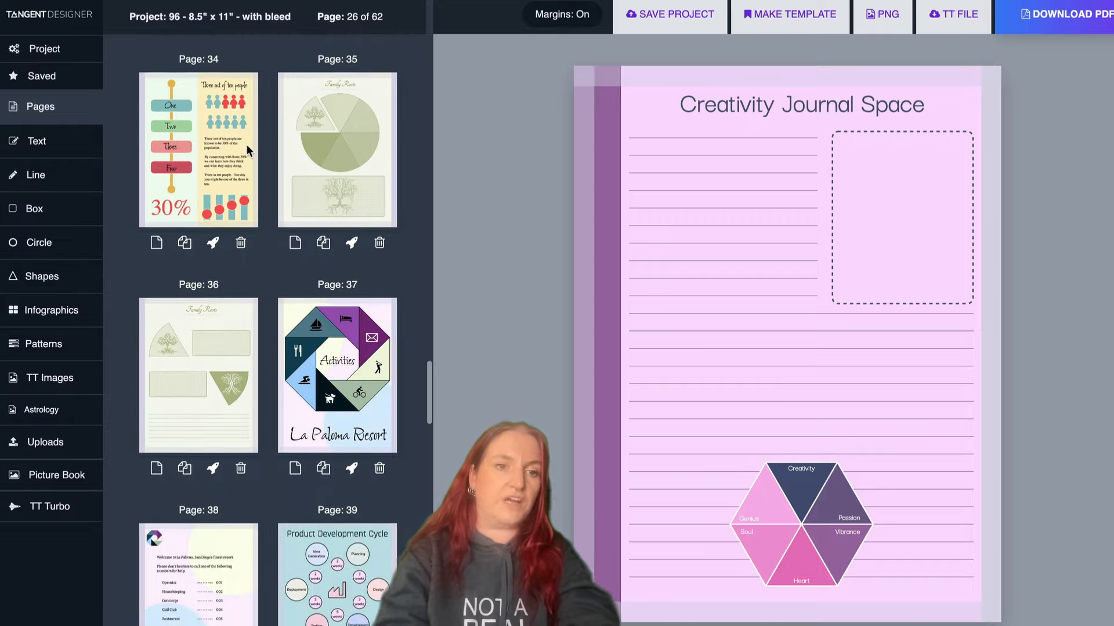
{"action": "left_click", "coordinate": [212, 136]}
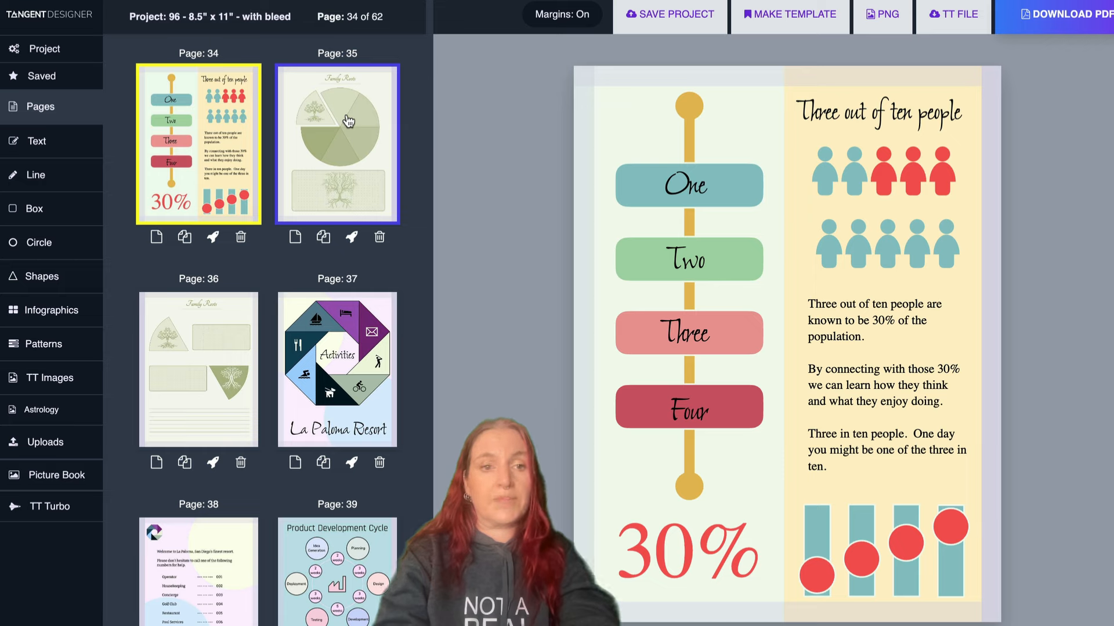
{"action": "left_click", "coordinate": [790, 10]}
{"action": "left_click", "coordinate": [577, 333]}
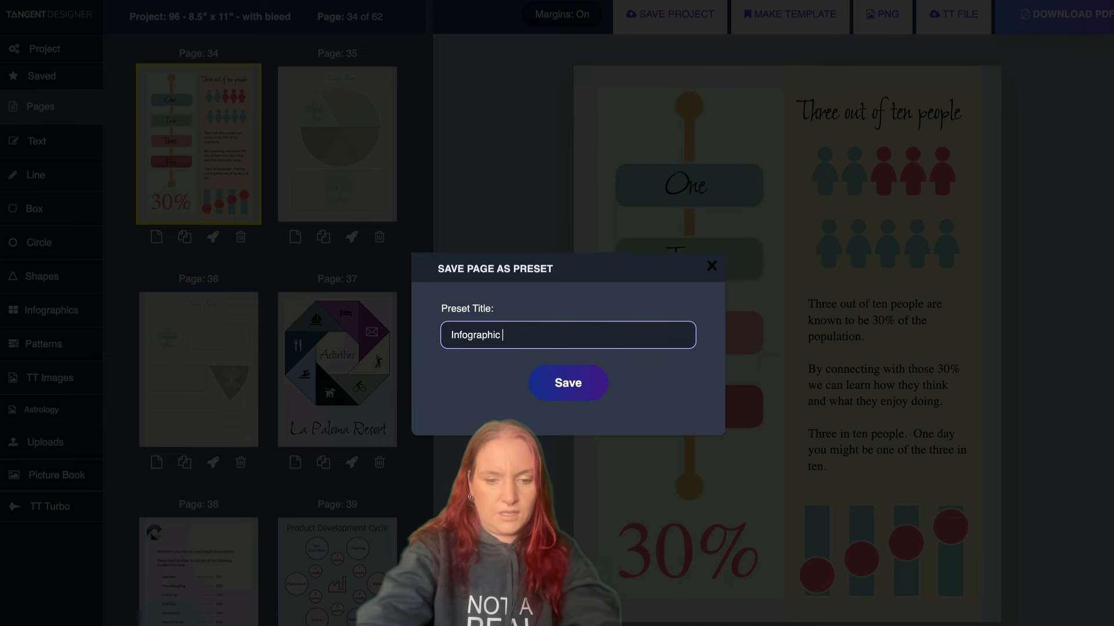
{"action": "type", "text": "Infographic with details"}
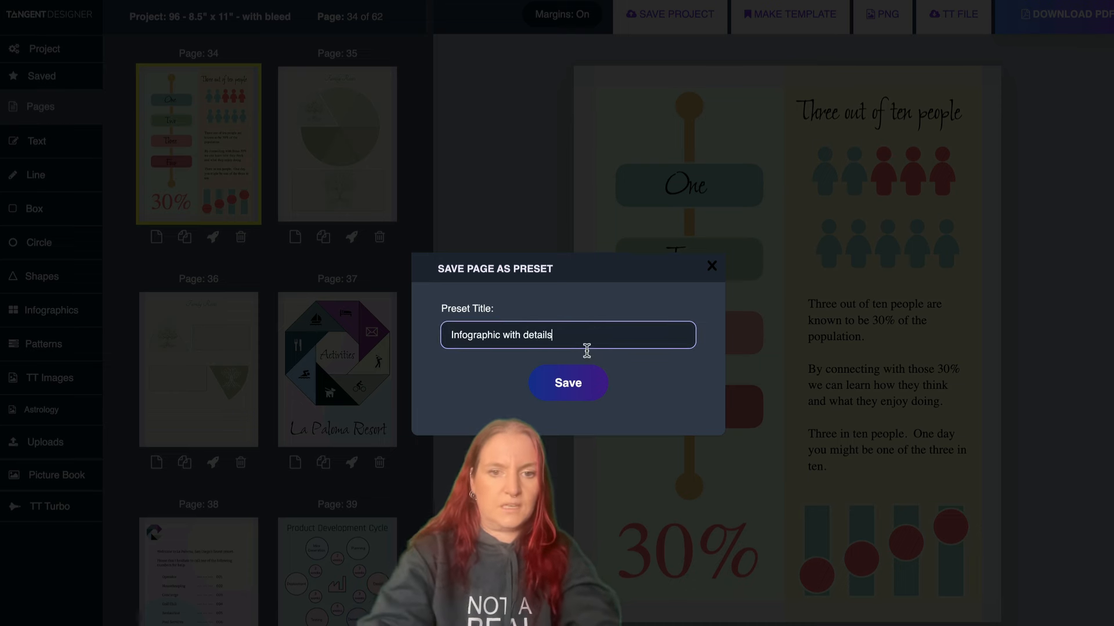
{"action": "left_click", "coordinate": [587, 384]}
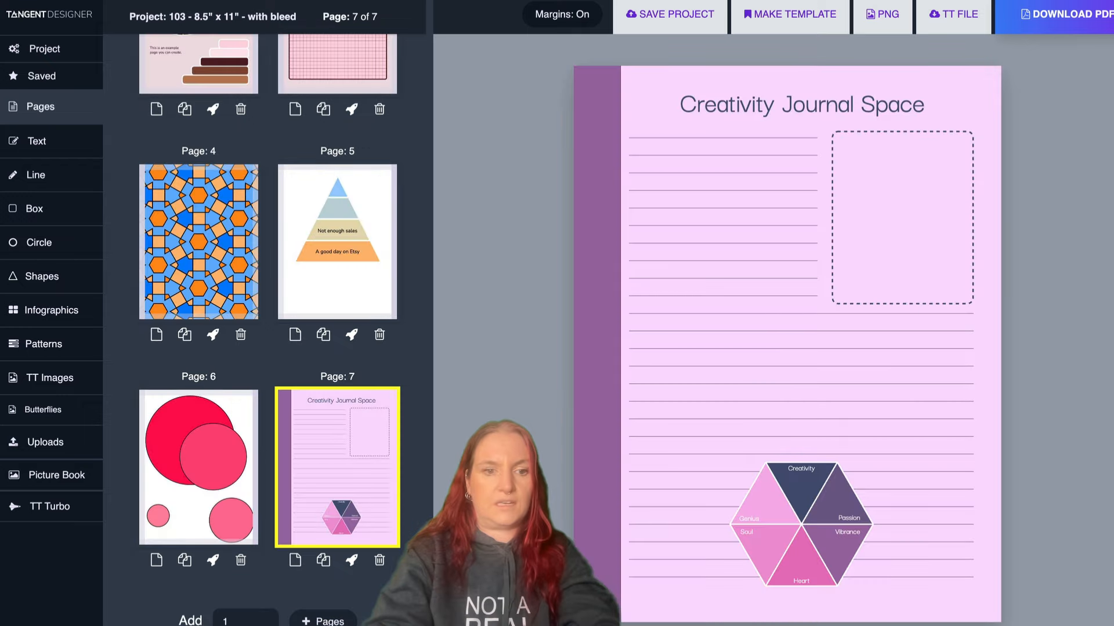
- In project 103, add one page from the saved page "Infographic with details" and check the saved pages available for it
{"action": "left_click", "coordinate": [322, 620]}
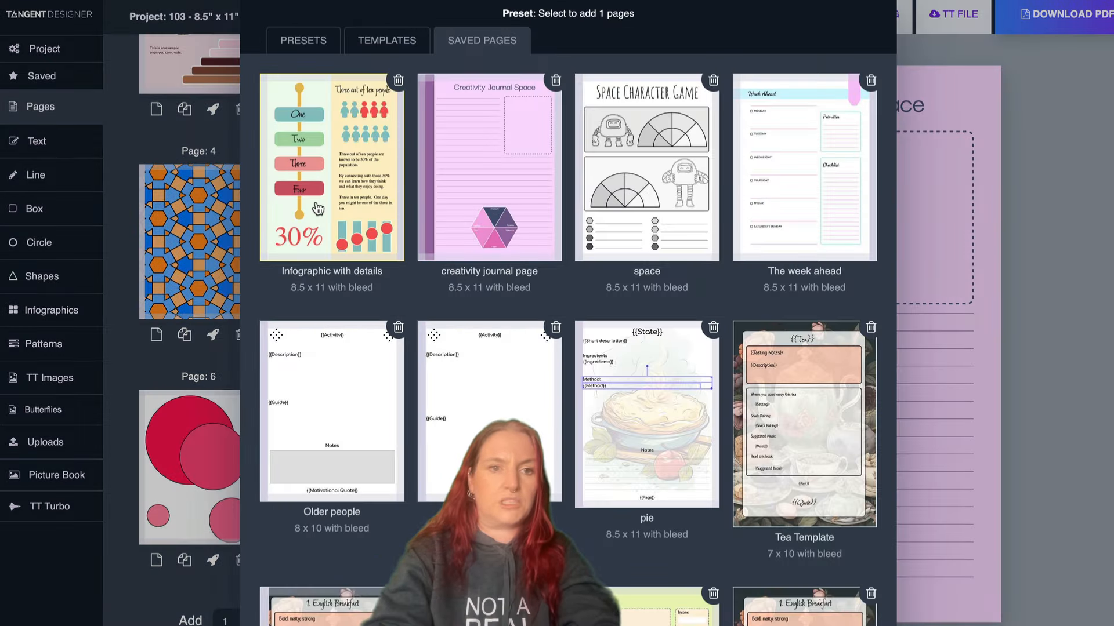
{"action": "left_click", "coordinate": [335, 173]}
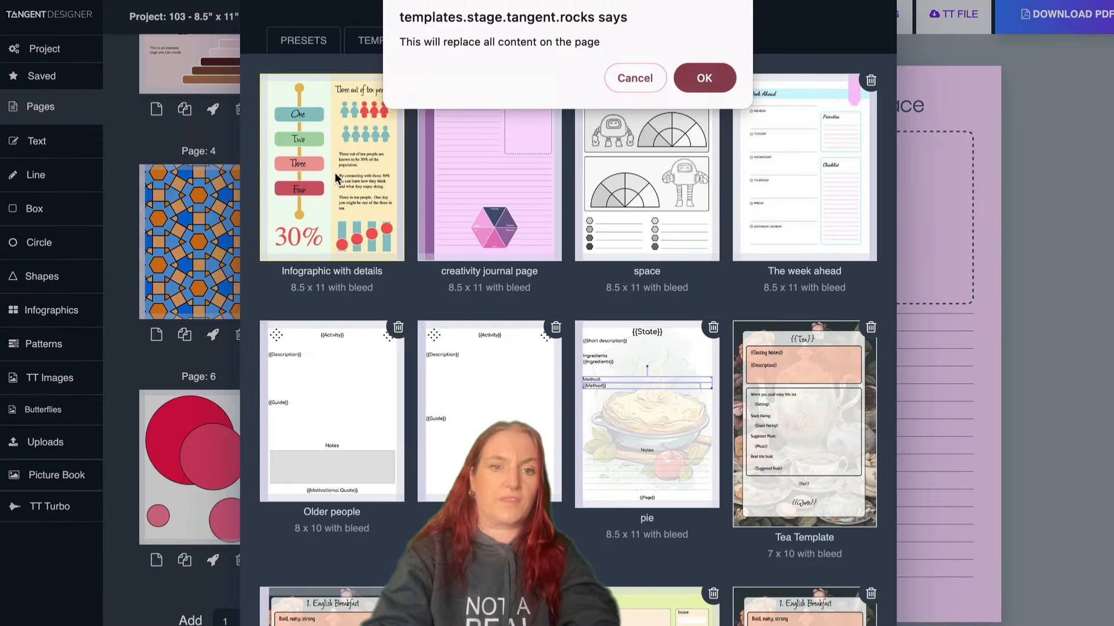
{"action": "left_click", "coordinate": [706, 76]}
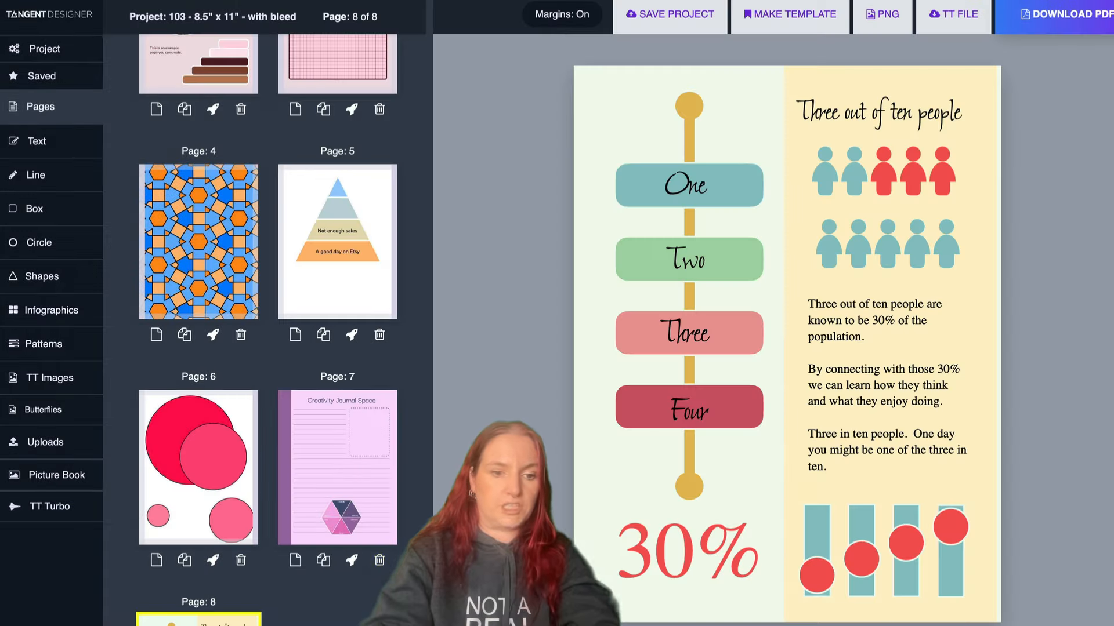
{"action": "scroll", "coordinate": [241, 604], "scroll_direction": "down", "scroll_amount": 4}
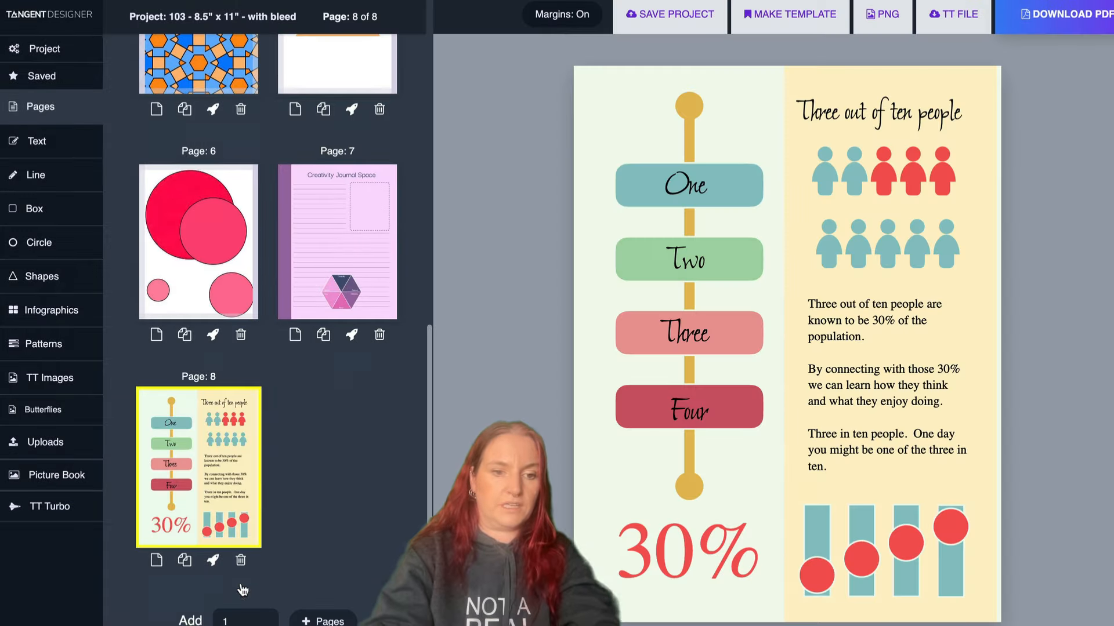
{"action": "left_click", "coordinate": [214, 562]}
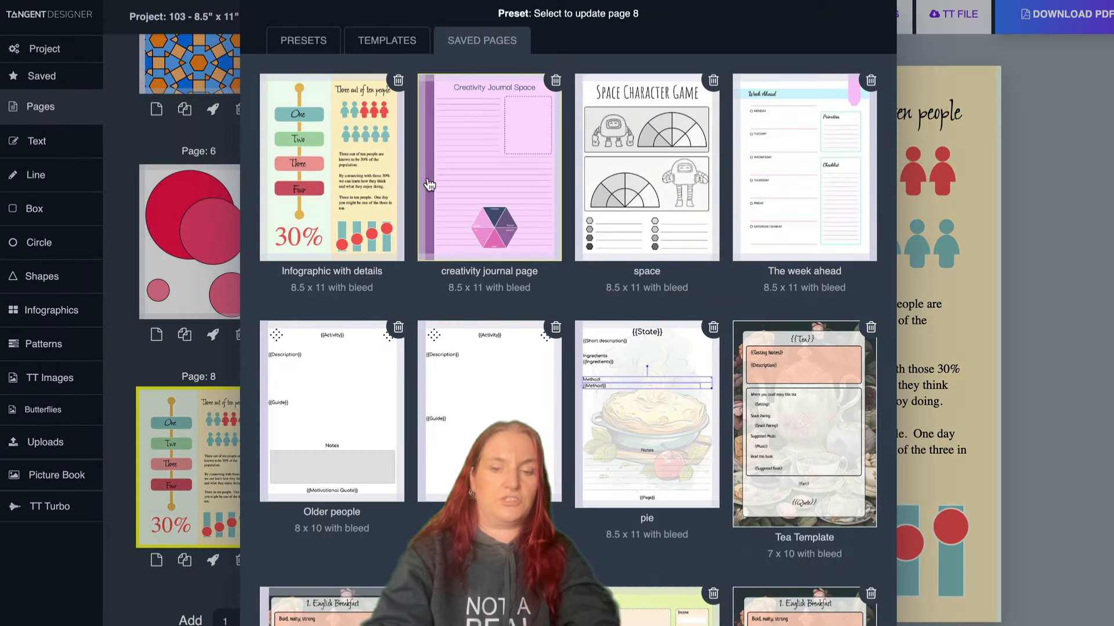
{"action": "left_click", "coordinate": [1004, 94]}
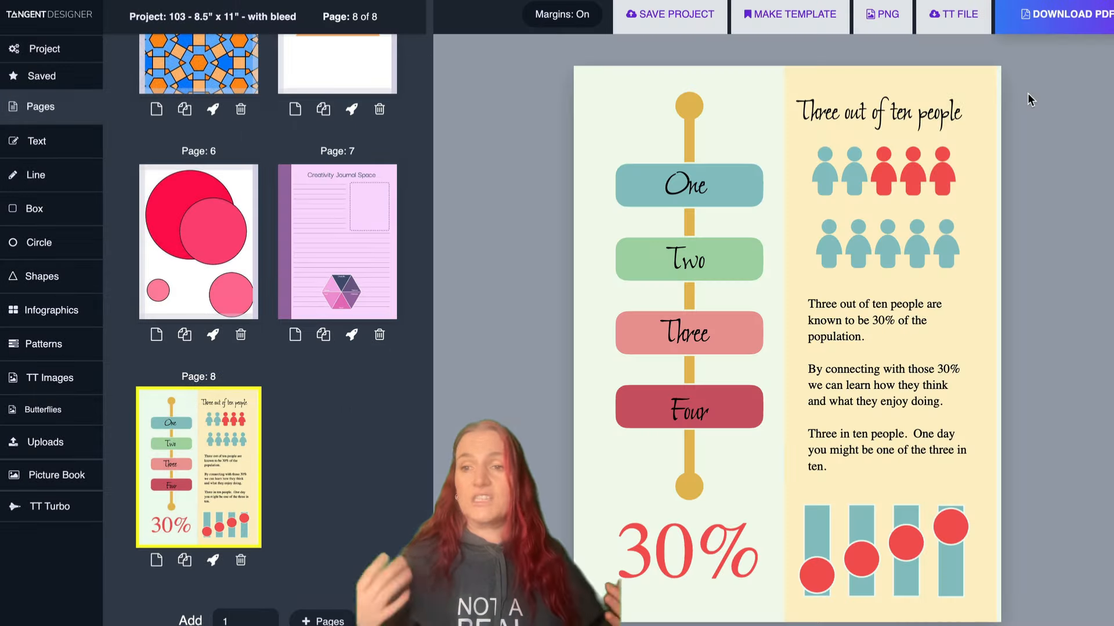